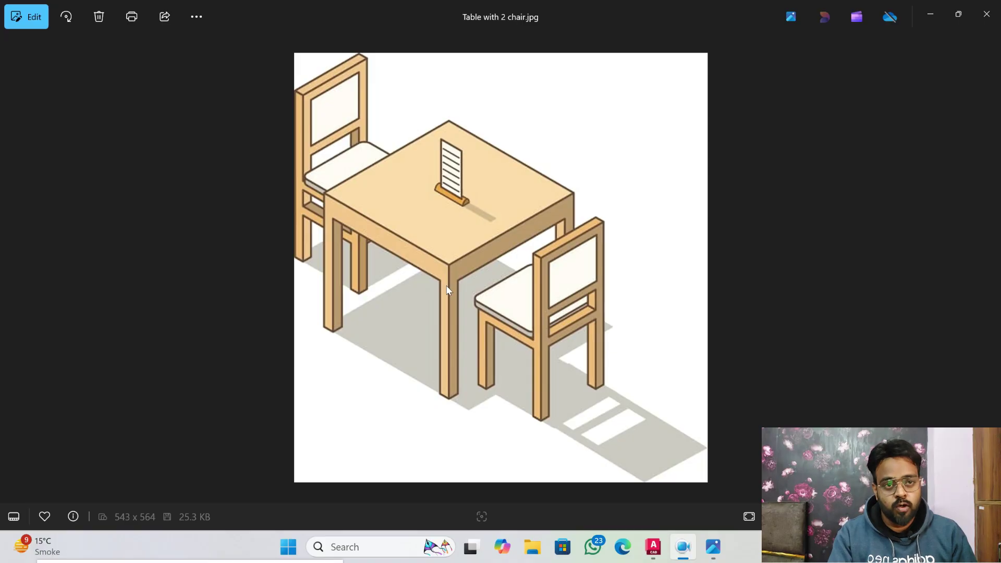
pyautogui.click(654, 547)
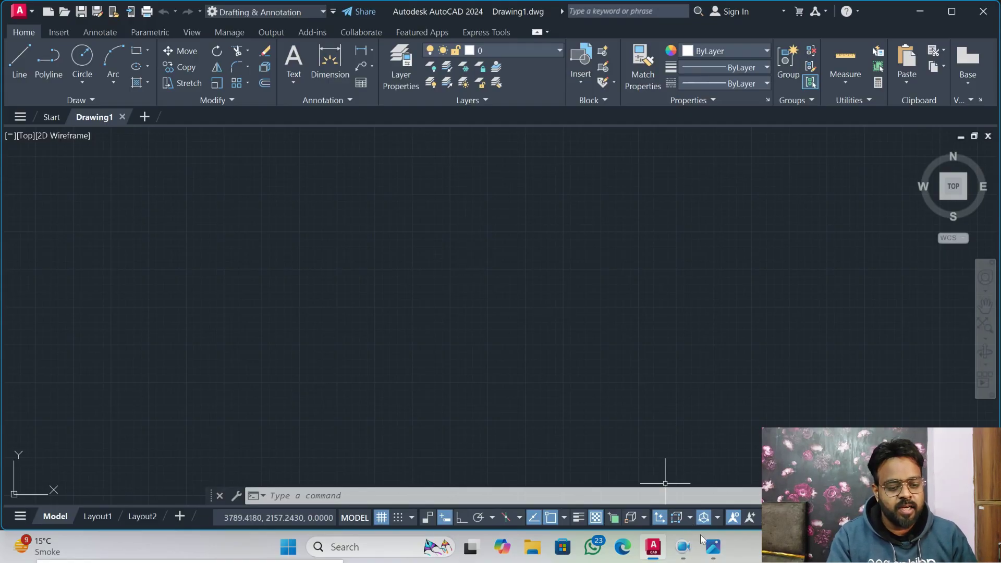
pyautogui.click(713, 546)
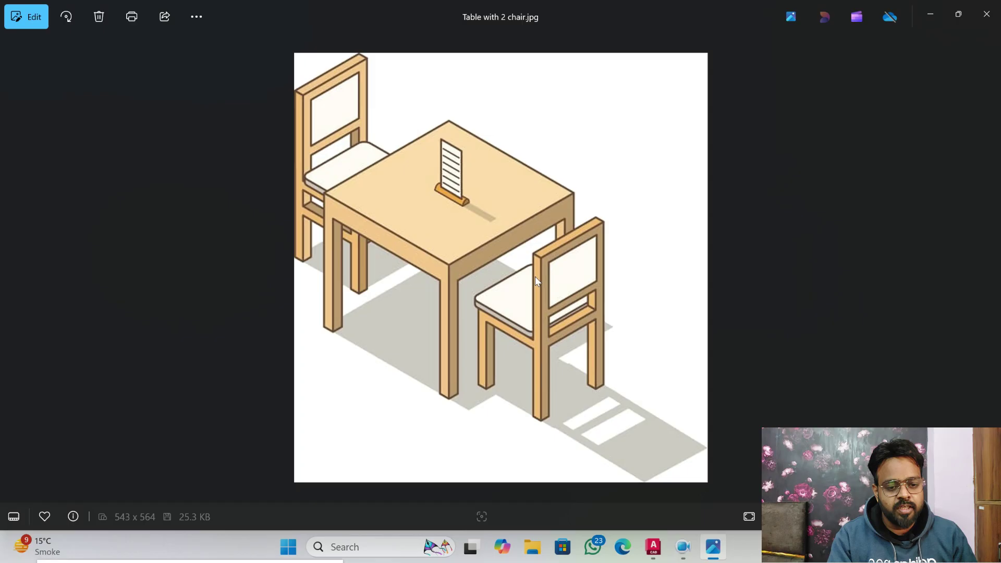
pyautogui.click(653, 547)
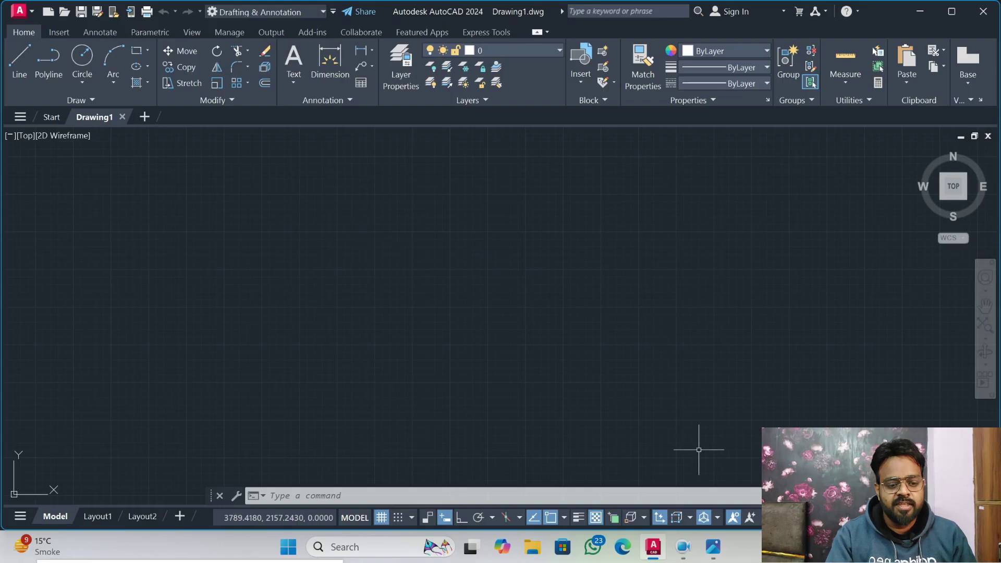
pyautogui.click(714, 546)
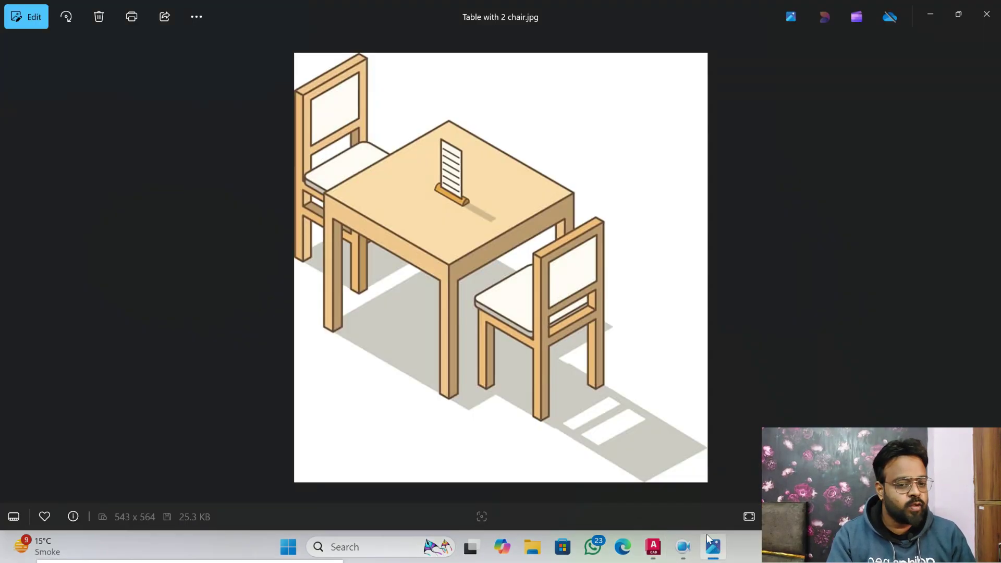
# - Copy the picture of the table with two chairs and switch to the AutoCAD drawing
pyautogui.moveTo(710, 545)
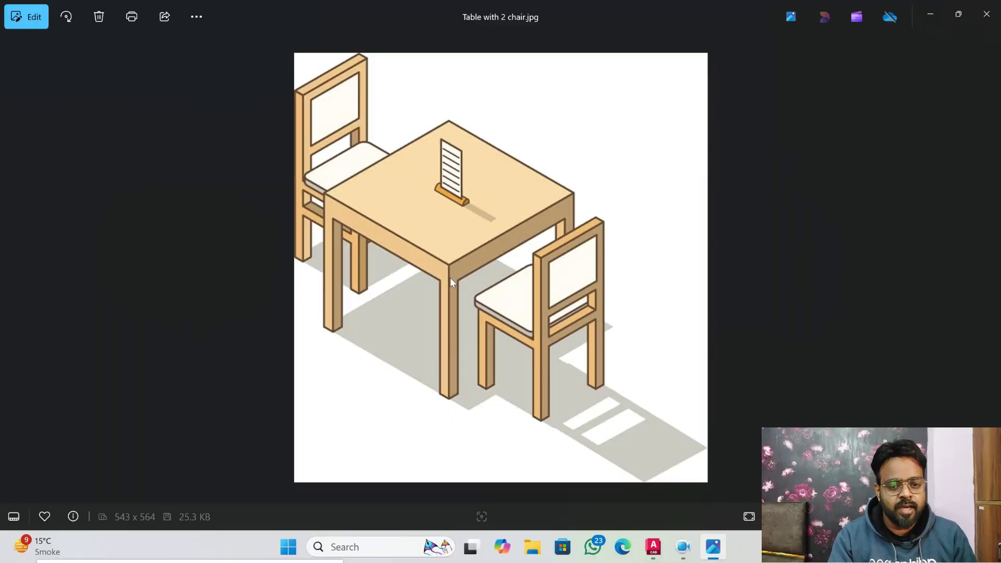
pyautogui.rightClick(465, 209)
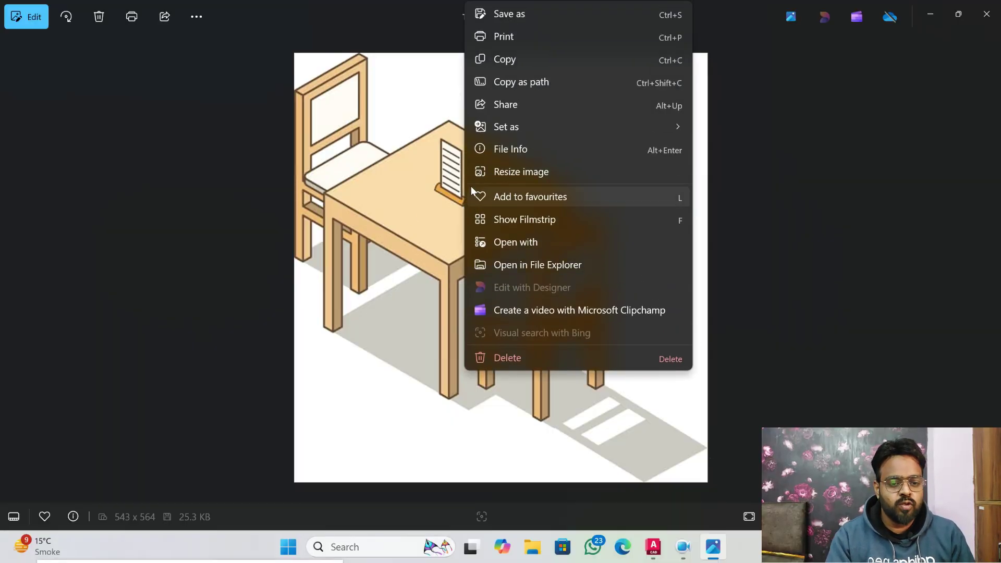
pyautogui.click(506, 59)
pyautogui.click(652, 546)
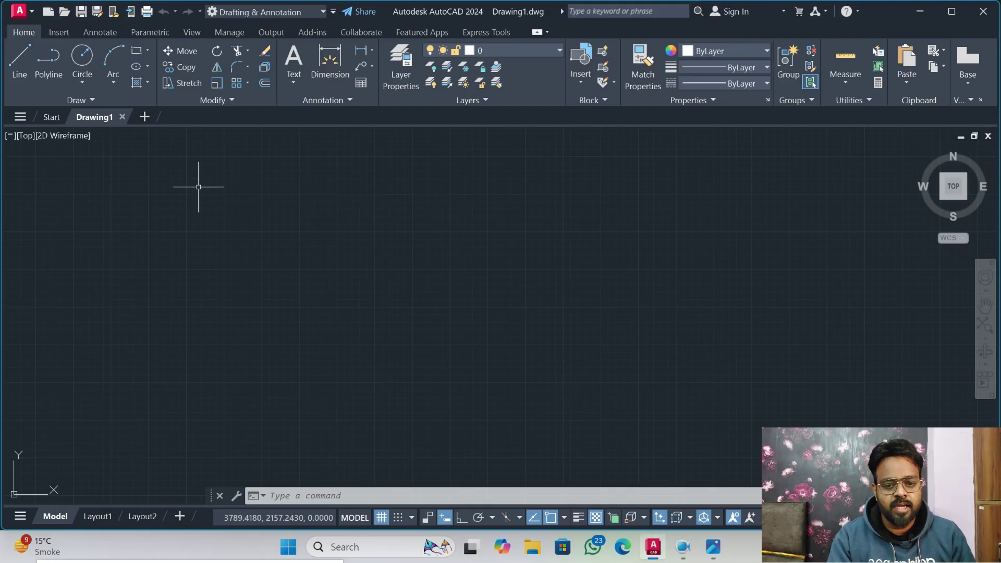
# - Paste the table-and-chairs picture into the drawing as a reference, setting its insertion point, scale and nearly level rotation freehand
pyautogui.hotkey('ctrl', 'v')
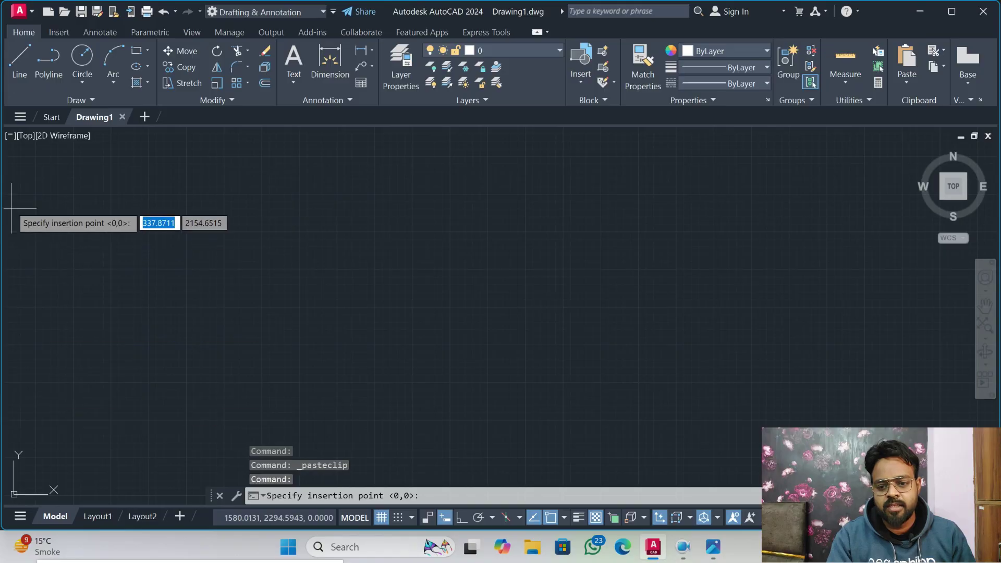
pyautogui.click(28, 155)
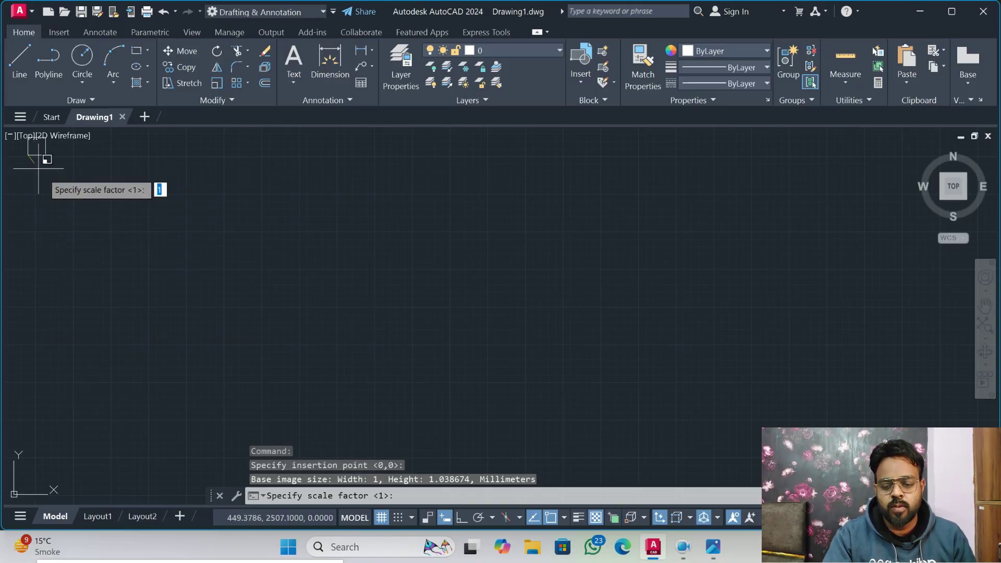
pyautogui.moveTo(222, 161); pyautogui.dragTo(204, 355, button='middle')
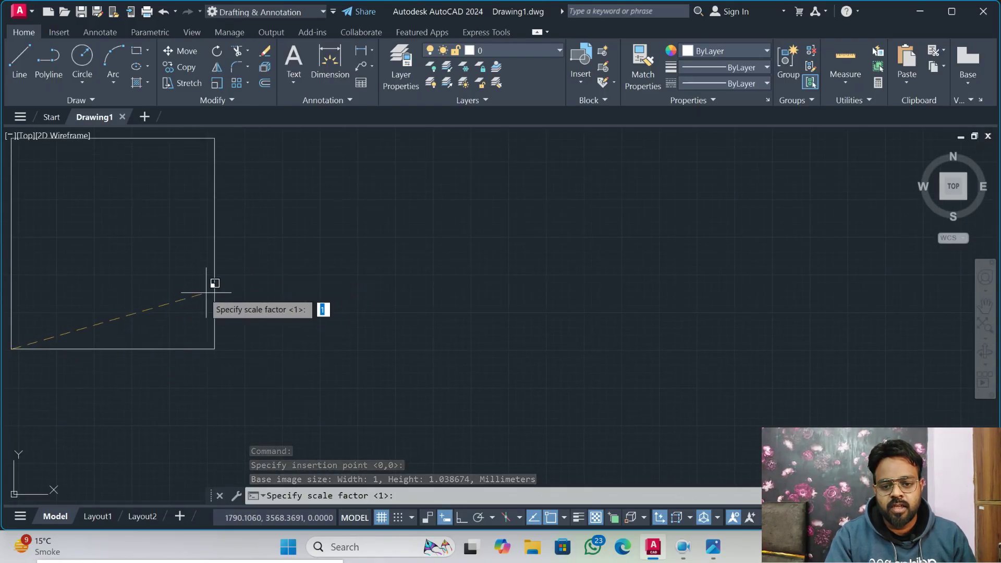
pyautogui.moveTo(164, 253); pyautogui.dragTo(264, 268, button='middle')
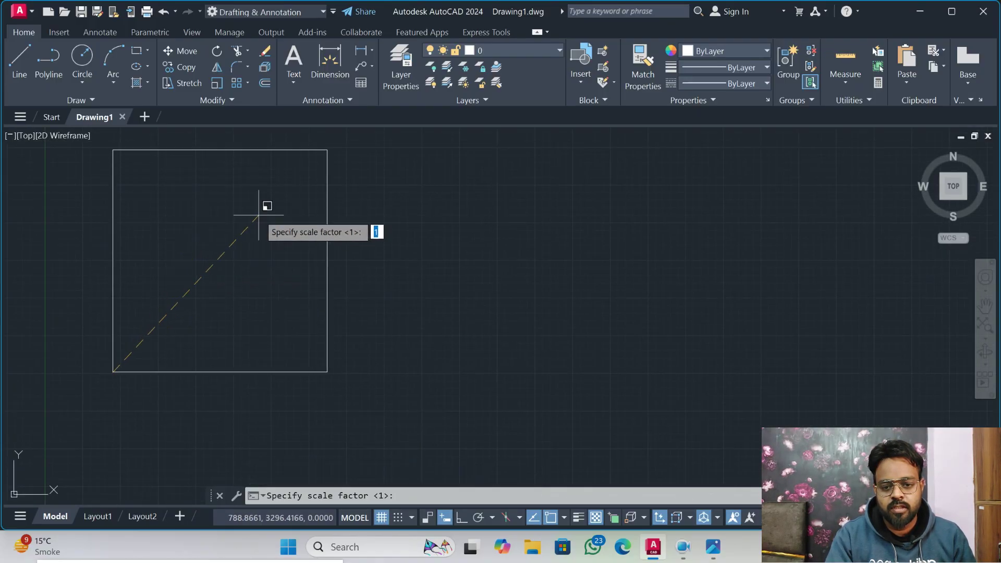
pyautogui.moveTo(264, 217); pyautogui.dragTo(245, 205, button='middle')
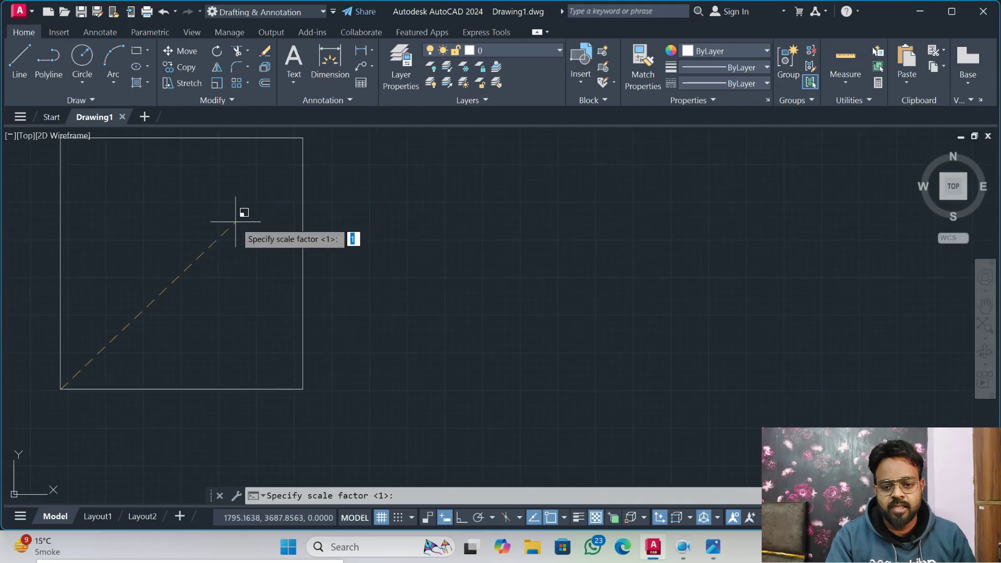
pyautogui.click(235, 221)
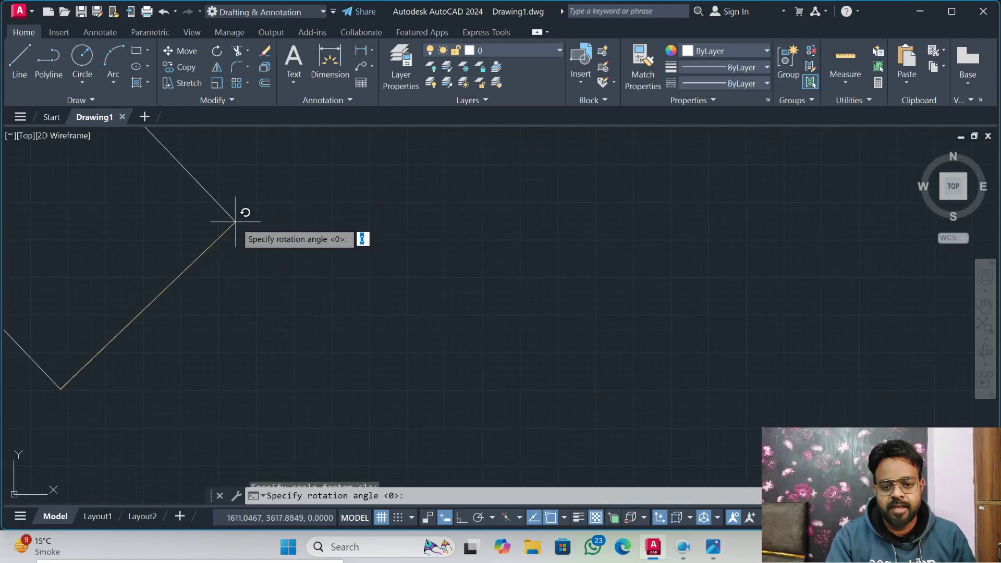
pyautogui.click(448, 394)
pyautogui.moveTo(363, 241)
pyautogui.mouseDown(button='middle')
pyautogui.moveTo(364, 271)
pyautogui.moveTo(418, 265)
pyautogui.moveTo(554, 284)
pyautogui.moveTo(346, 277)
pyautogui.moveTo(364, 270)
pyautogui.mouseUp(button='middle')
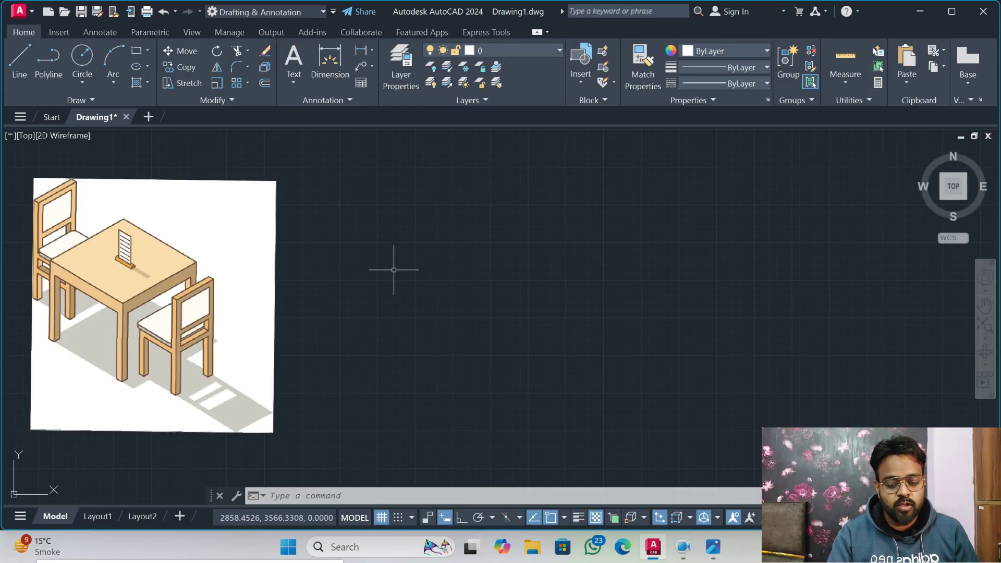
# - Set the drafting snap type to Isometric snap and turn on Ortho mode
pyautogui.write('DS')
pyautogui.press('Return')
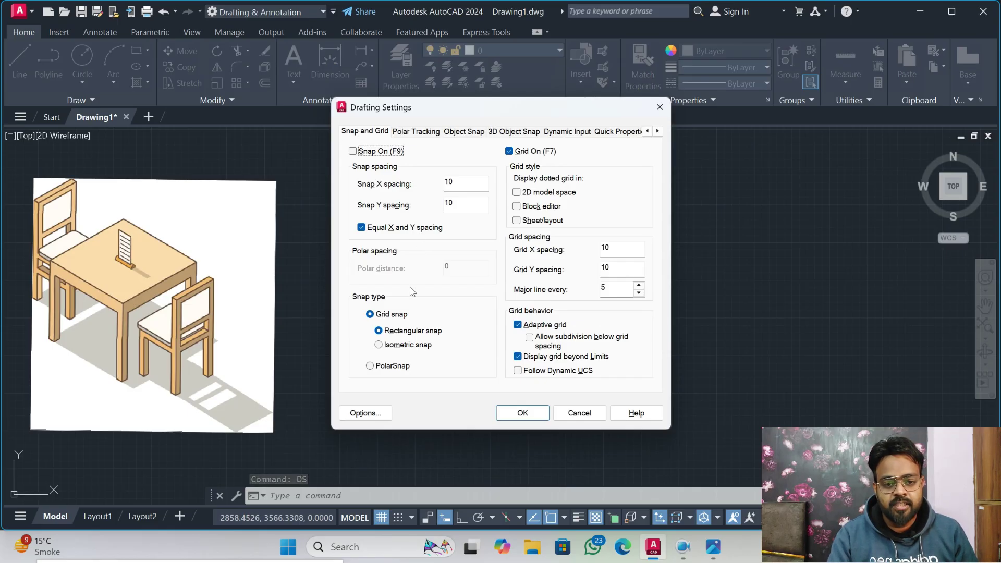
pyautogui.click(397, 347)
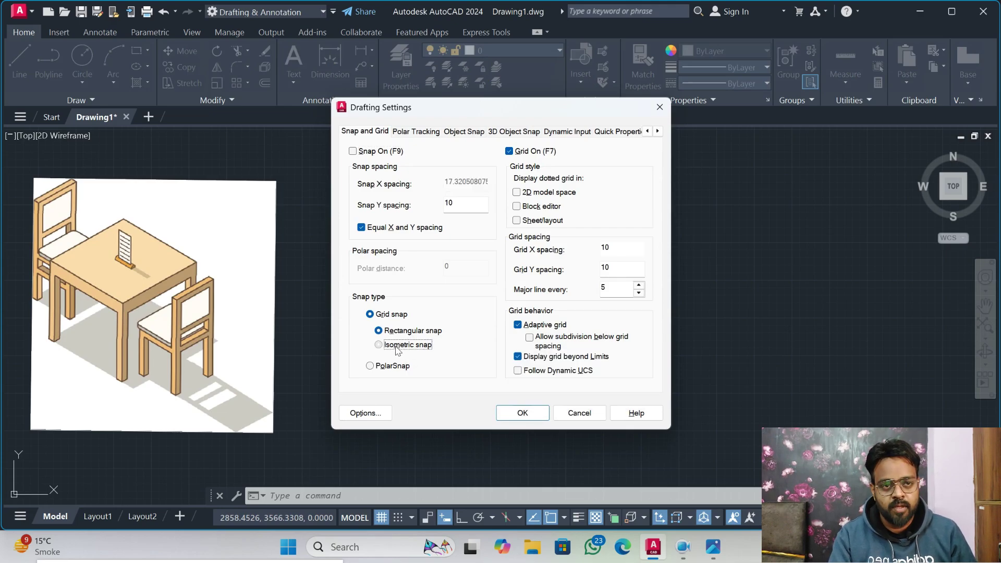
pyautogui.click(522, 413)
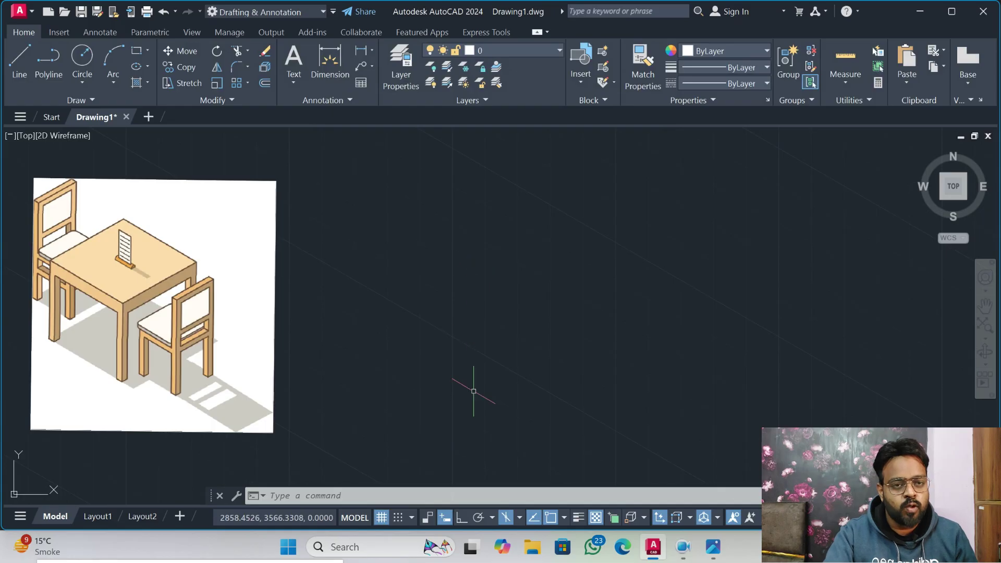
pyautogui.click(461, 522)
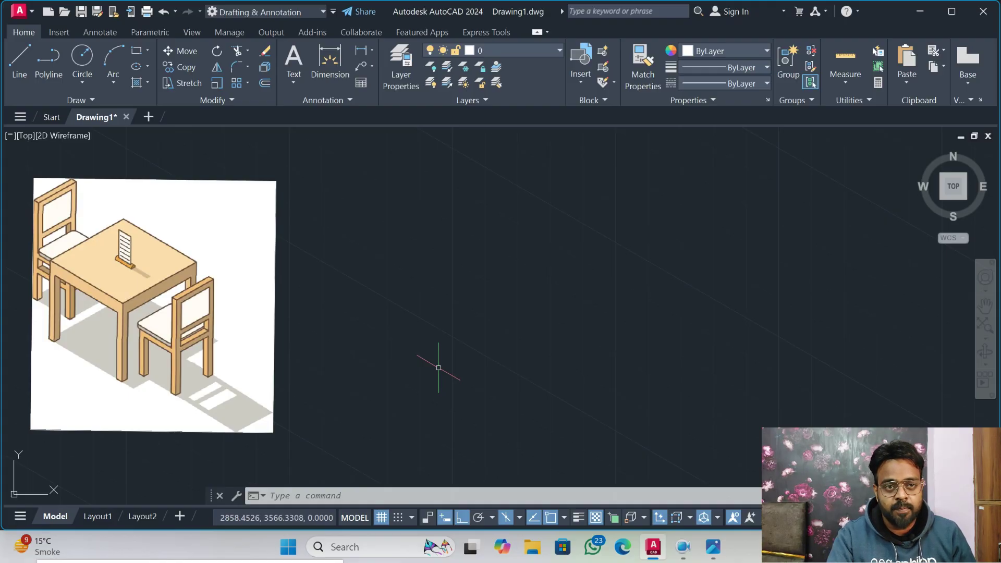
# - Cycle repeatedly through the top, right and left isometric planes, ending on the left isoplane
pyautogui.press('F5')
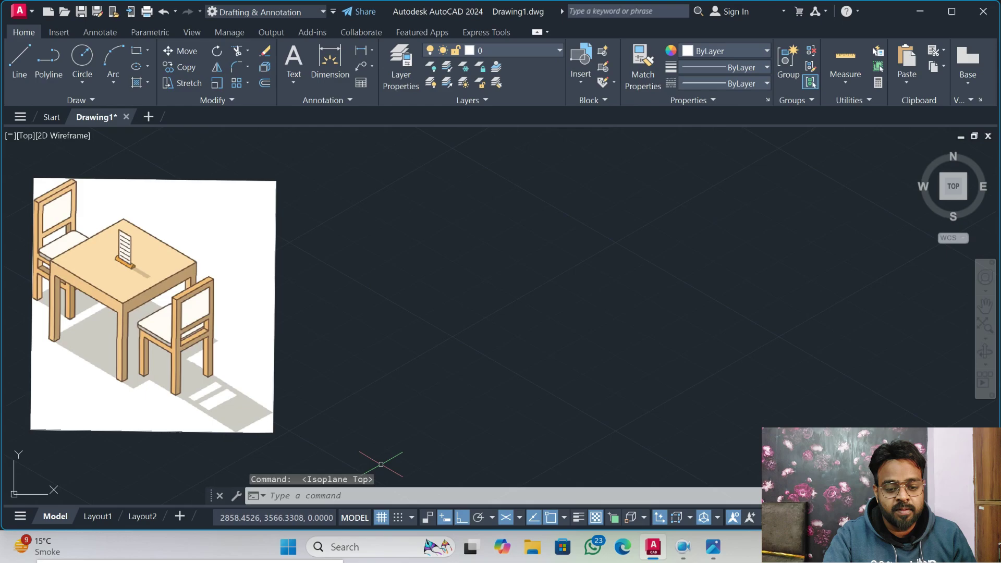
pyautogui.press('F5')
pyautogui.press('F5')
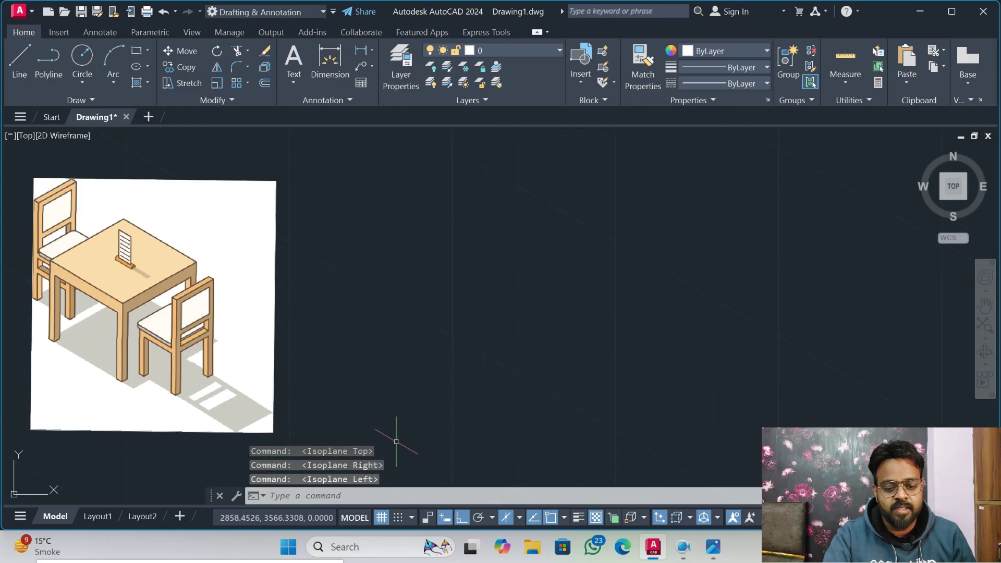
pyautogui.press('F5')
pyautogui.press('F5')
pyautogui.press('F5')
pyautogui.press('F5')
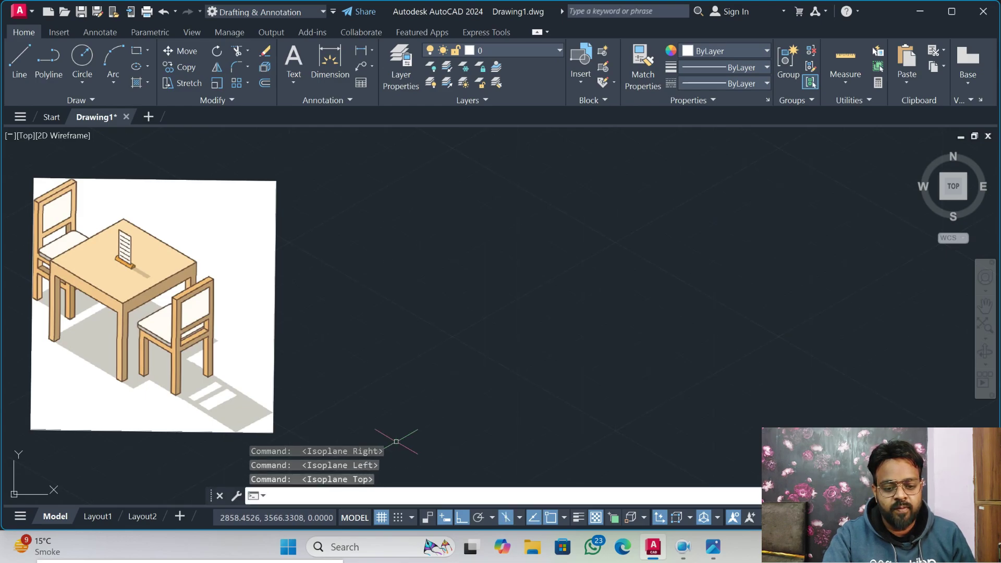
pyautogui.press('F5')
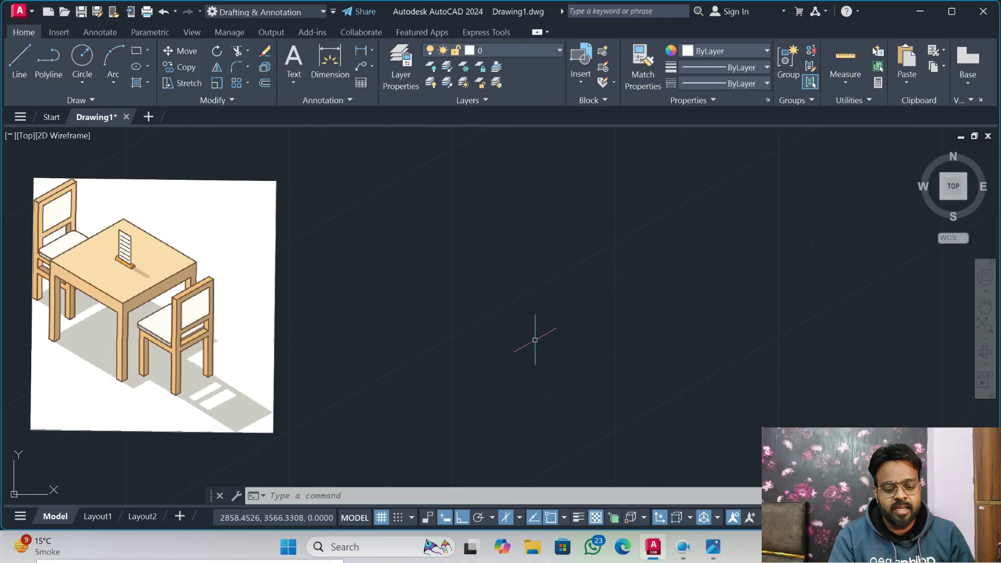
pyautogui.press('F5')
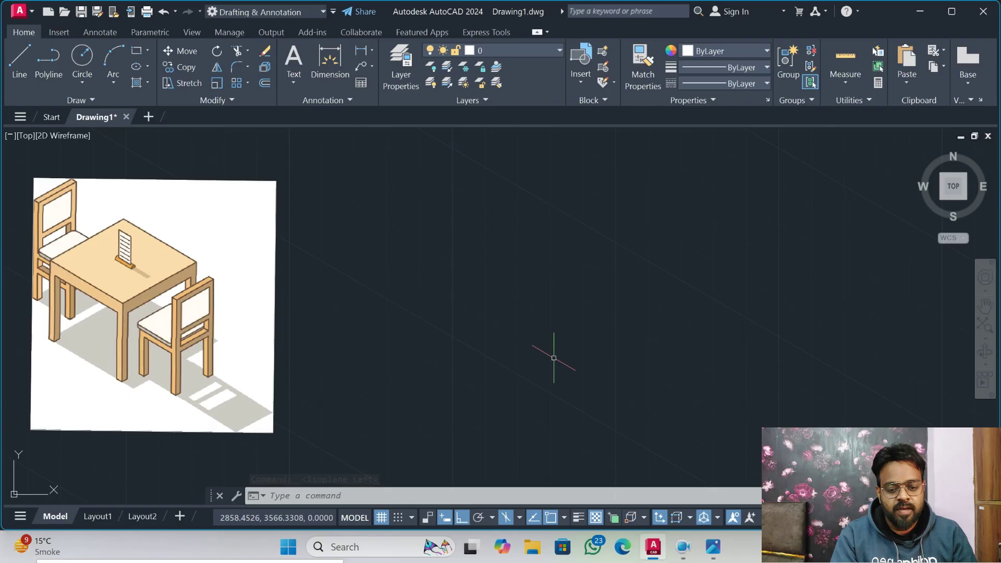
# - On the left isoplane beside the reference picture, draw connected lines 250 upward, 300 along the 330° axis and 250 downward
pyautogui.write('l')
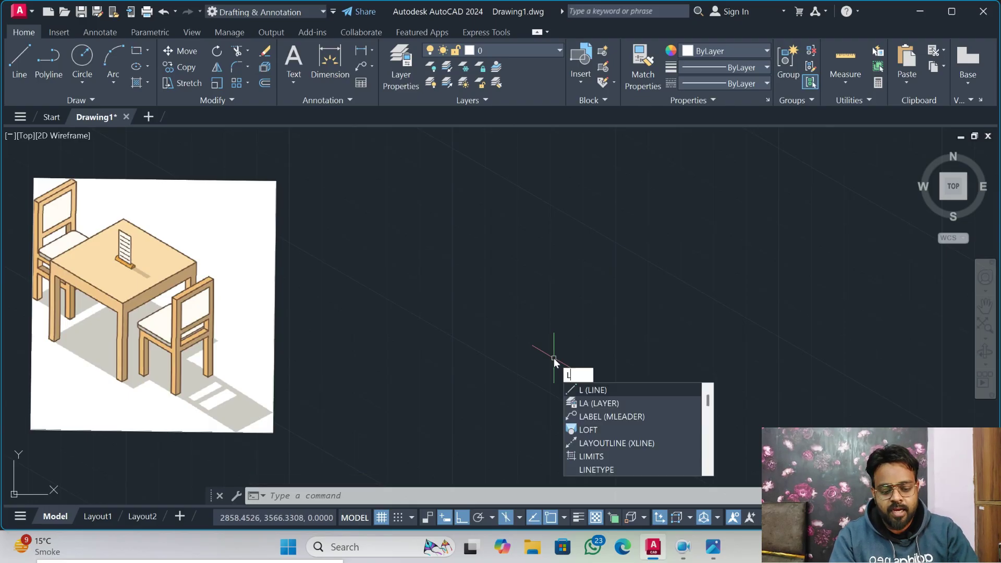
pyautogui.press('Return')
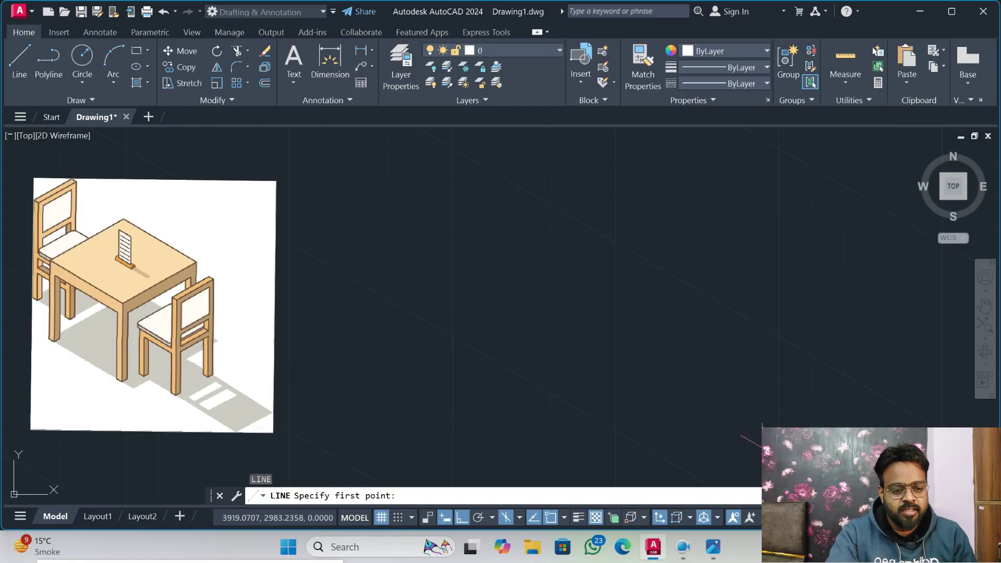
pyautogui.press('F5')
pyautogui.press('F5')
pyautogui.press('F5')
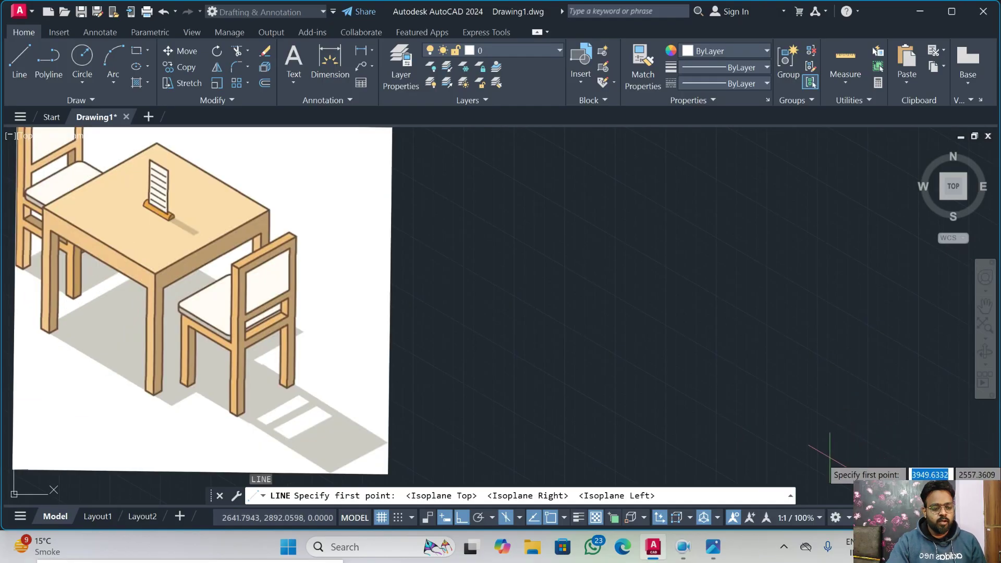
pyautogui.click(795, 452)
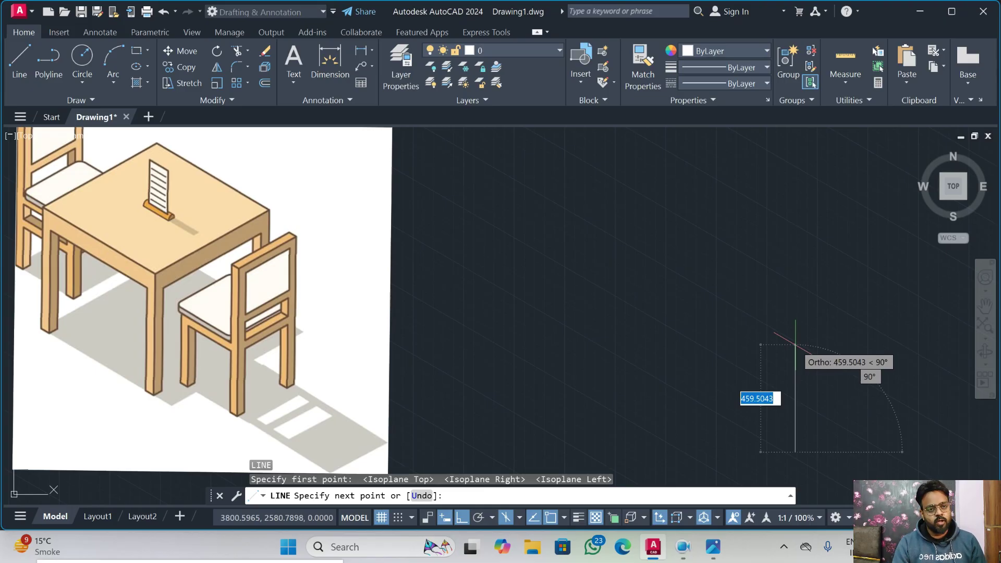
pyautogui.write('250')
pyautogui.press('Return')
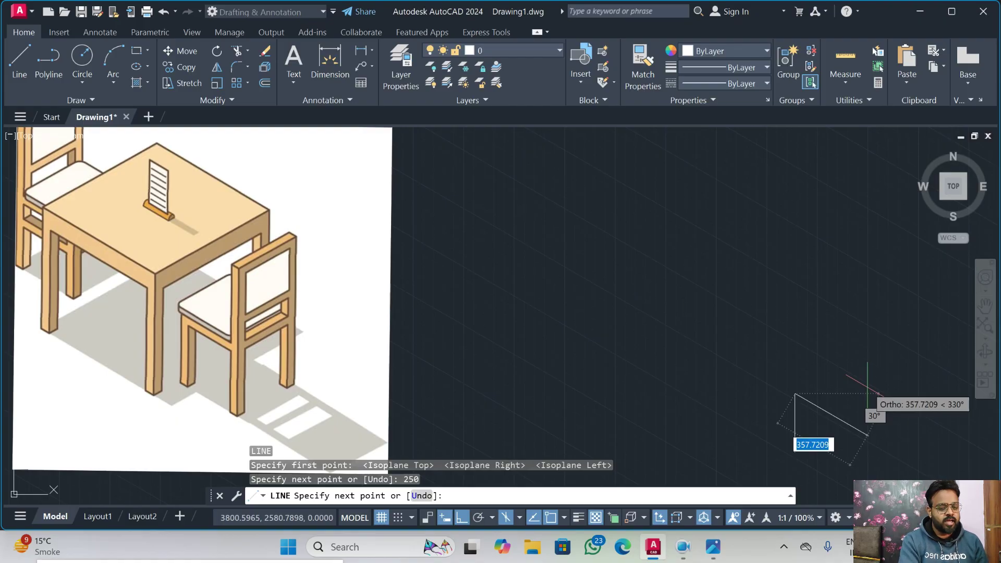
pyautogui.write('300')
pyautogui.press('Return')
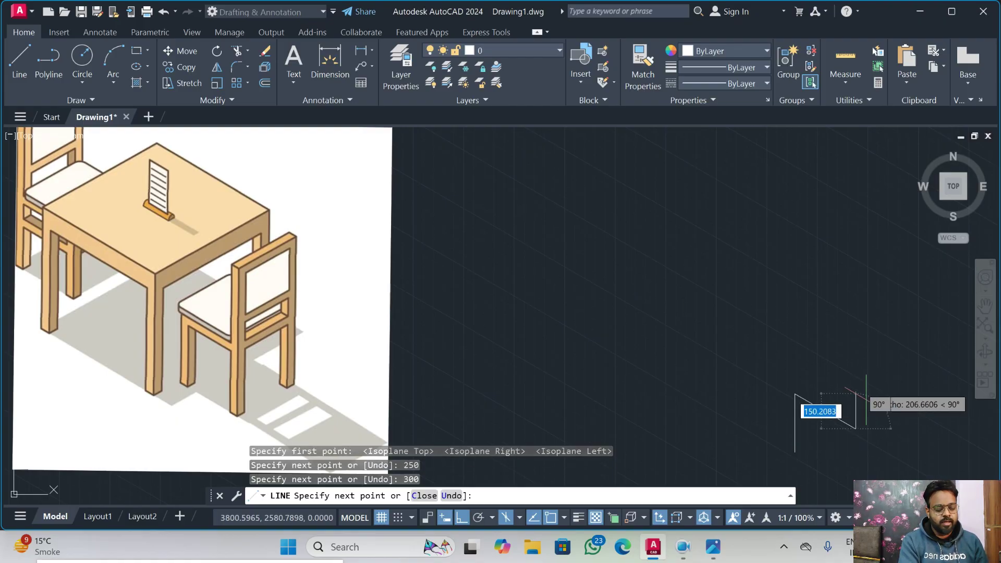
pyautogui.write('250')
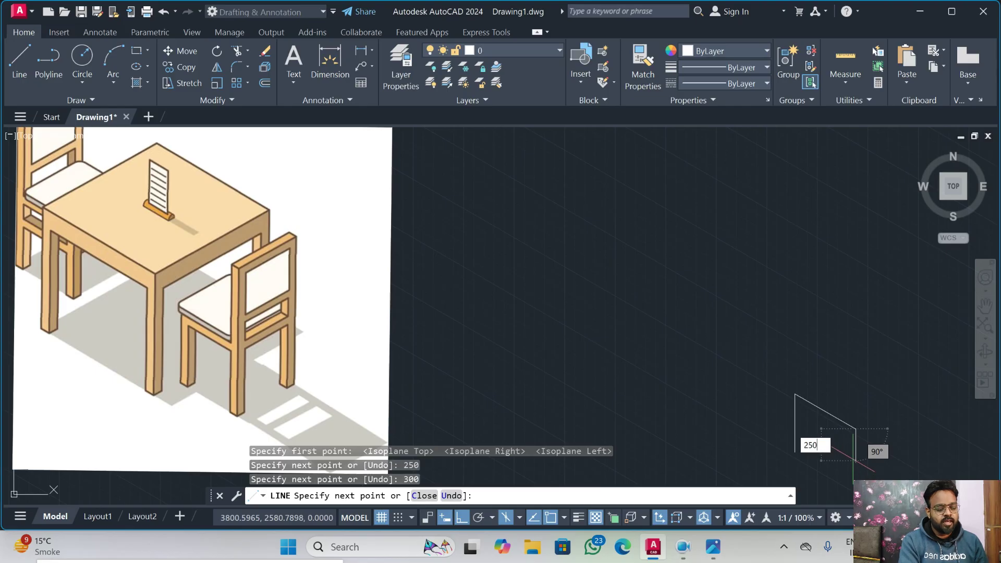
pyautogui.press('Return')
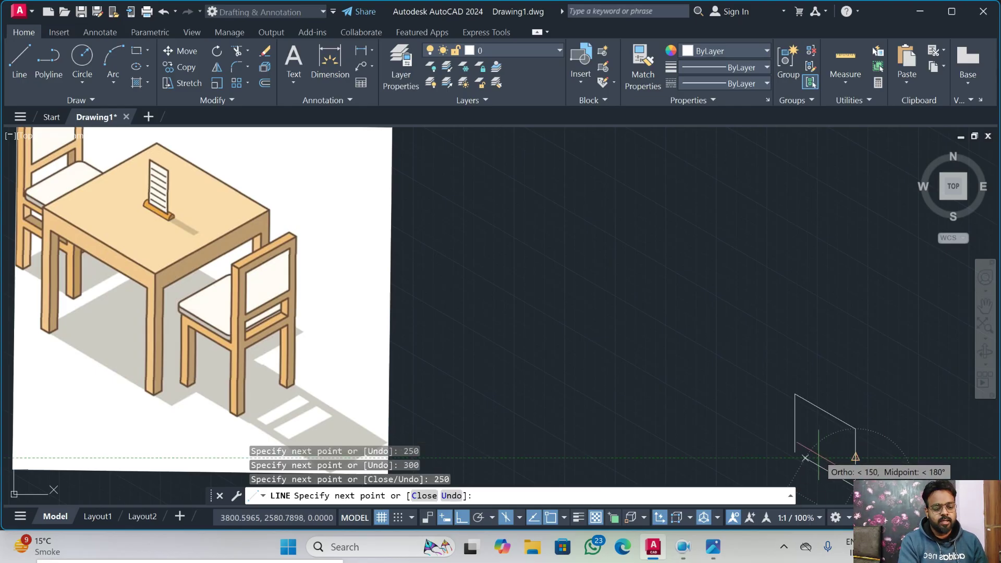
# - Continue the chair's side outline from the rear leg's foot with lines 30 along the 150° axis and 210 upward
pyautogui.moveTo(818, 456); pyautogui.dragTo(675, 383, button='middle')
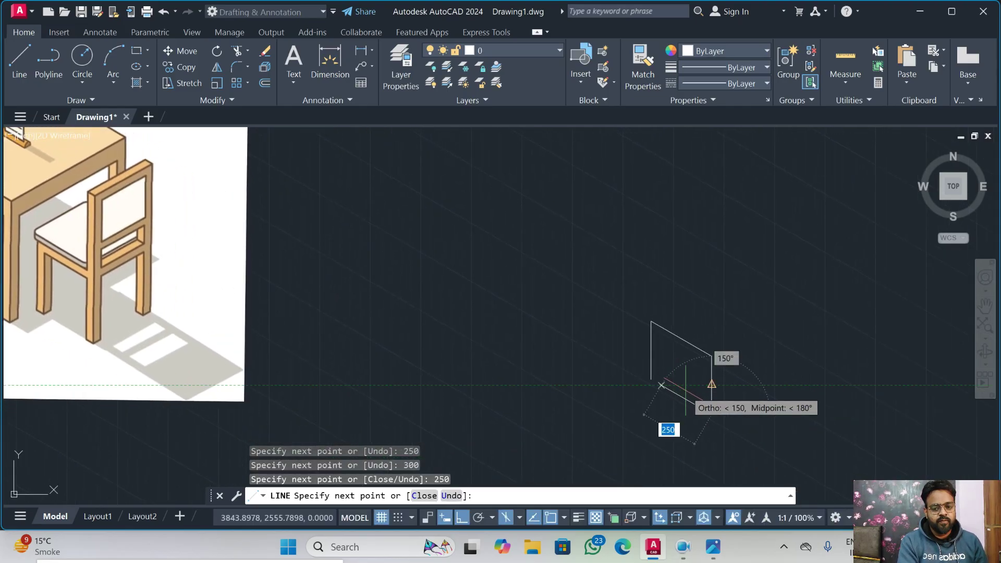
pyautogui.write('30')
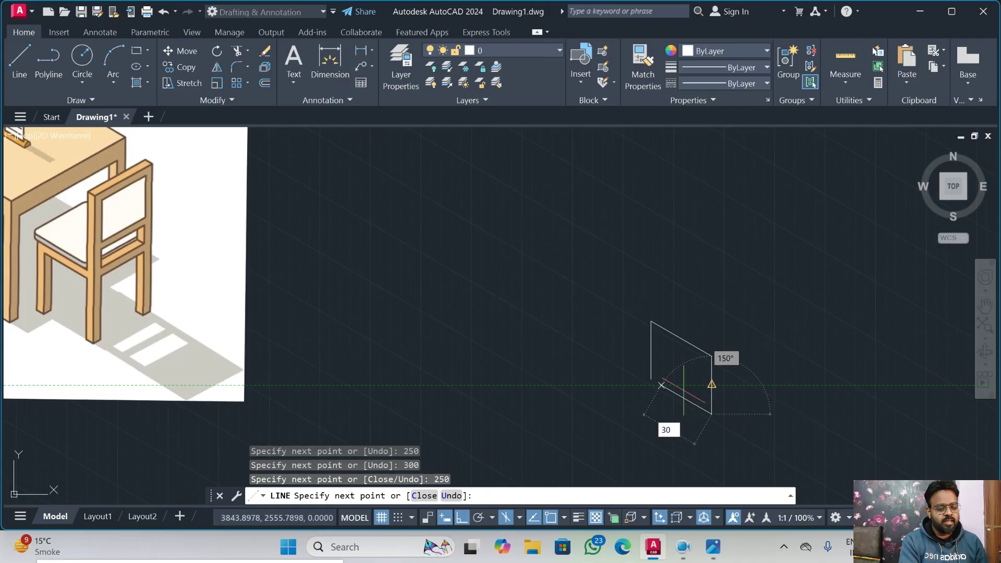
pyautogui.press('Return')
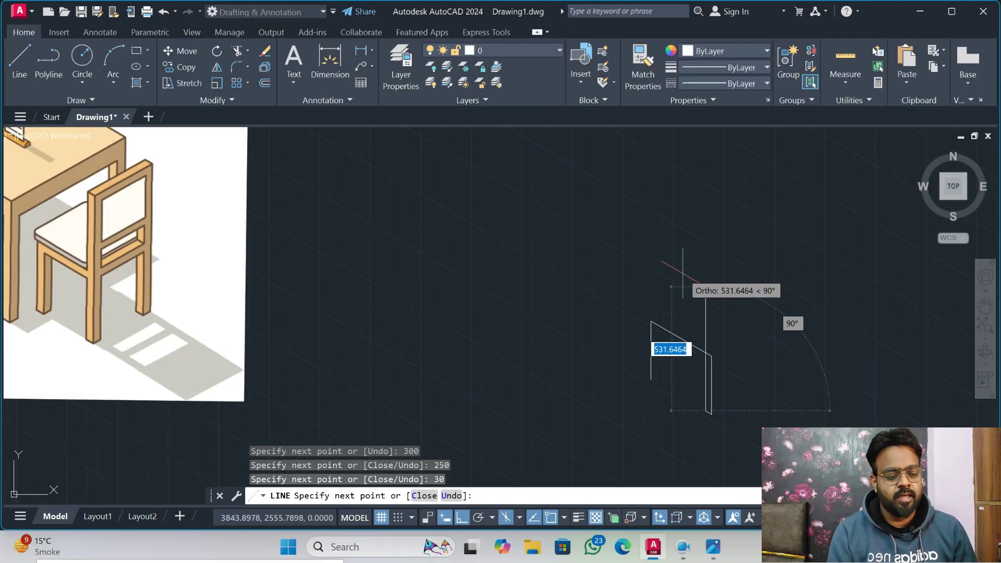
pyautogui.write('210')
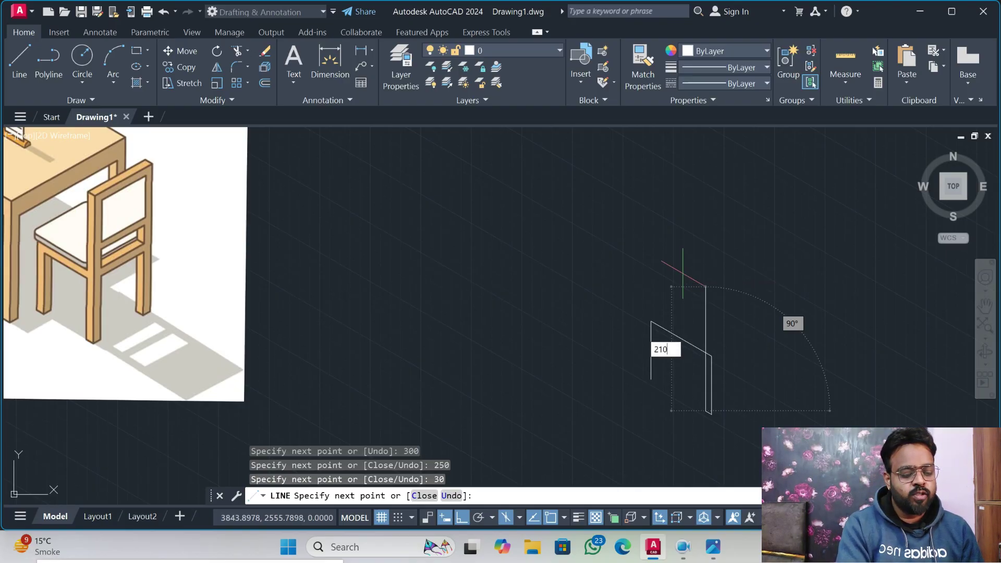
pyautogui.press('Return')
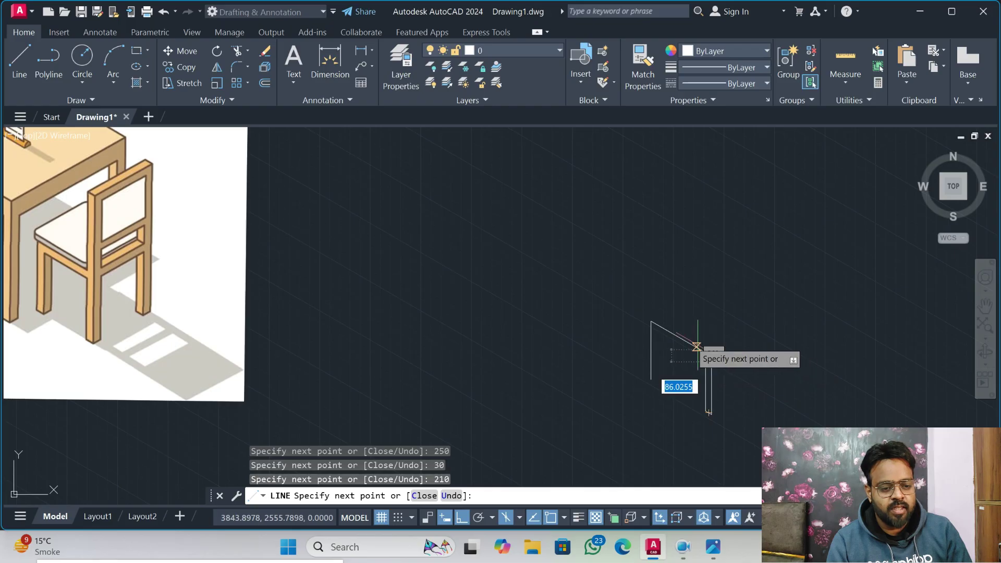
# - Finish the side outline with lines 240 along the 150° axis, 210 downward and 30 along 150° to close the front leg
pyautogui.click(651, 320)
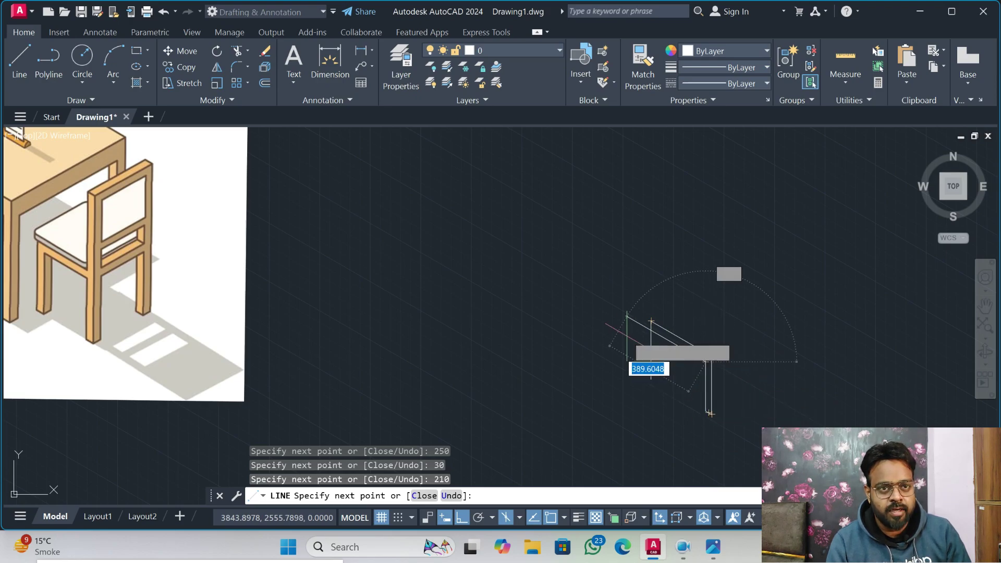
pyautogui.write('240')
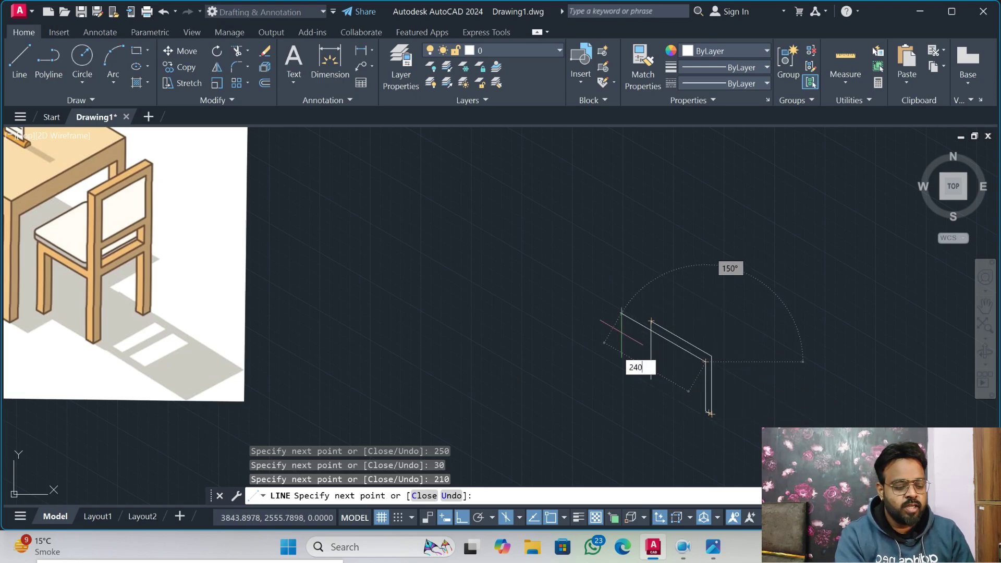
pyautogui.press('Return')
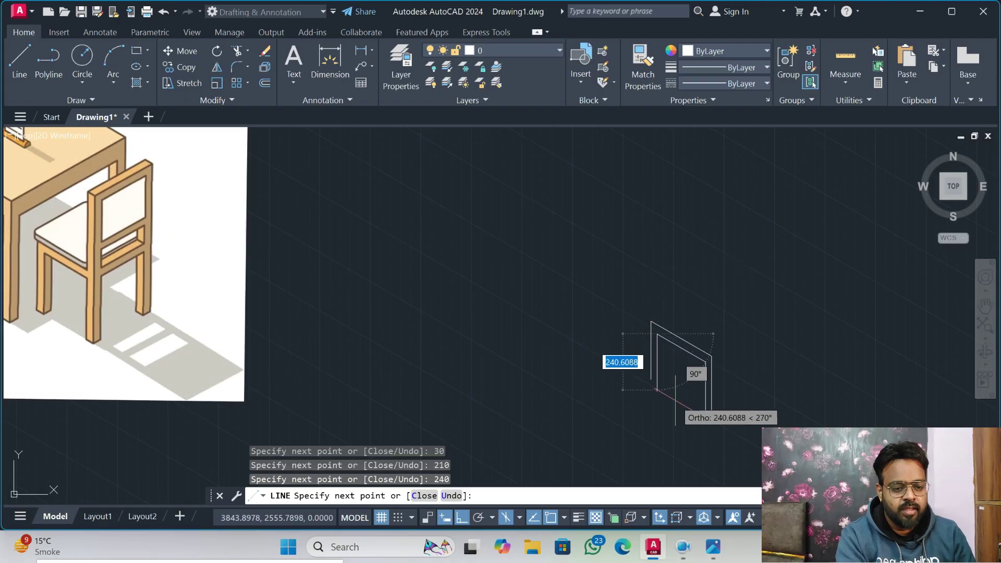
pyautogui.write('210')
pyautogui.press('Return')
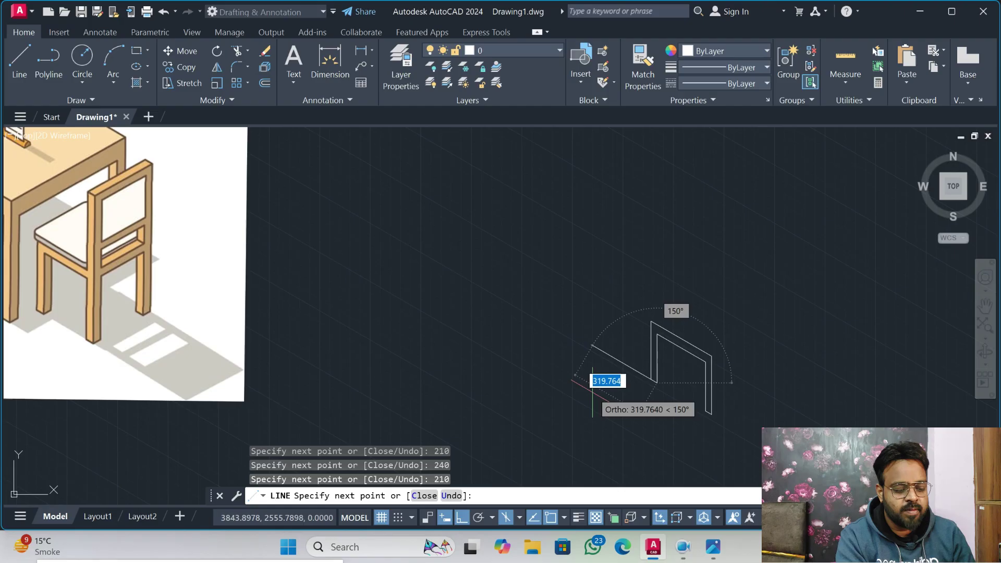
pyautogui.write('30')
pyautogui.press('Return')
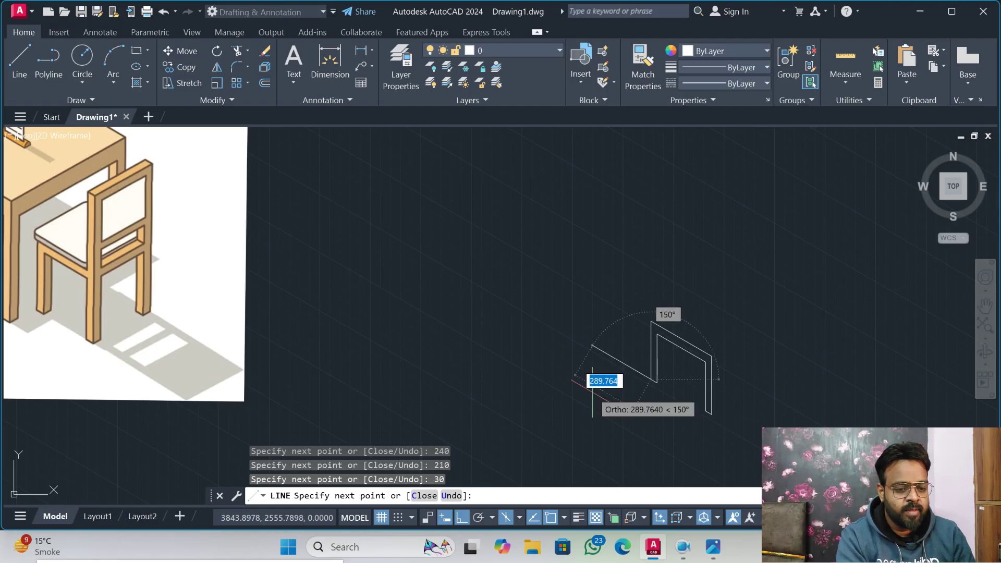
pyautogui.press('Escape')
# - Draw the backrest post from the seat's rear upper corner with lines 350 upward, 30 along the 150° axis and 350 downward
pyautogui.scroll(-2, 438, 286)
pyautogui.moveTo(438, 286)
pyautogui.mouseDown(button='middle')
pyautogui.moveTo(706, 304)
pyautogui.moveTo(609, 323)
pyautogui.moveTo(536, 318)
pyautogui.mouseUp(button='middle')
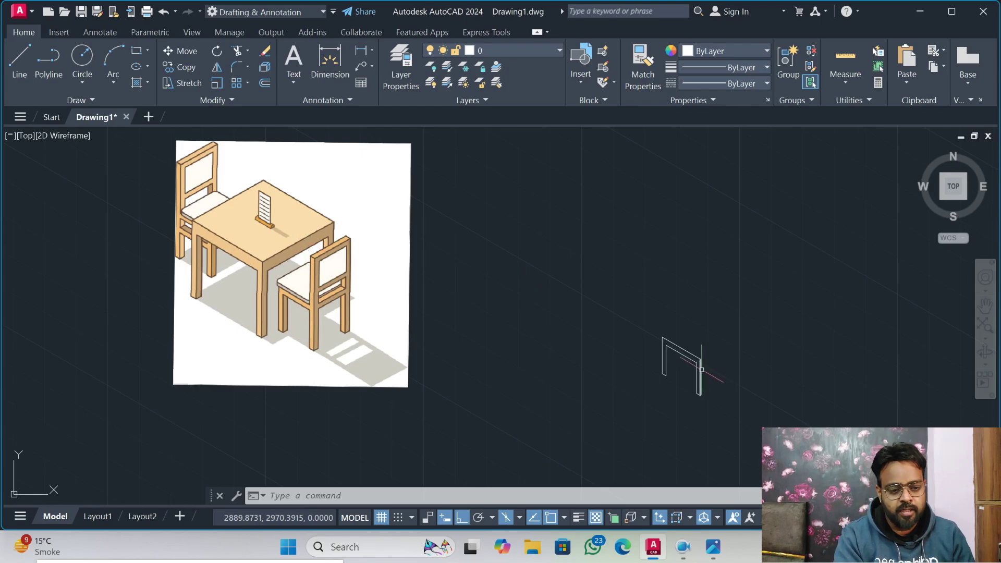
pyautogui.click(700, 369)
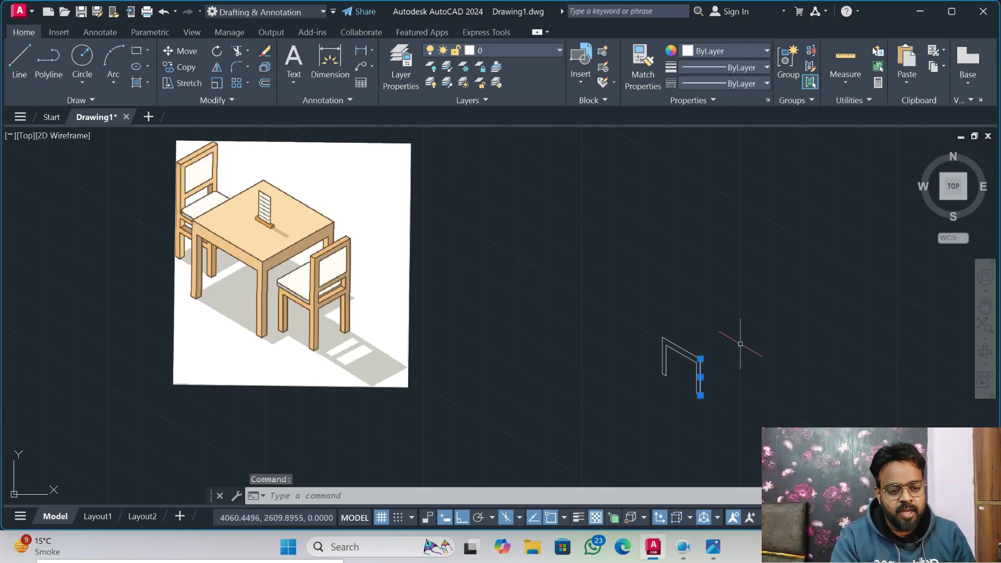
pyautogui.press('Escape')
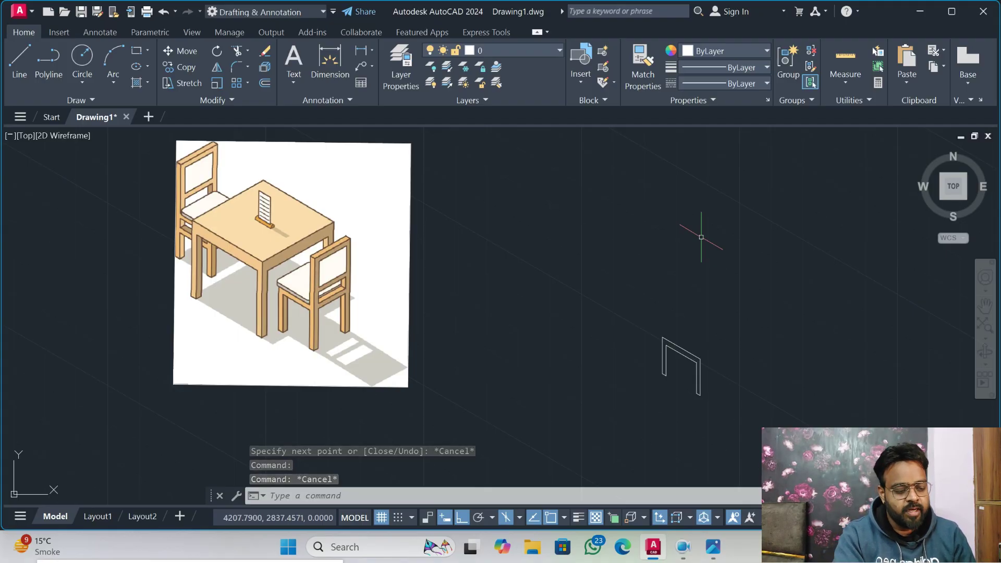
pyautogui.write('l')
pyautogui.press('Return')
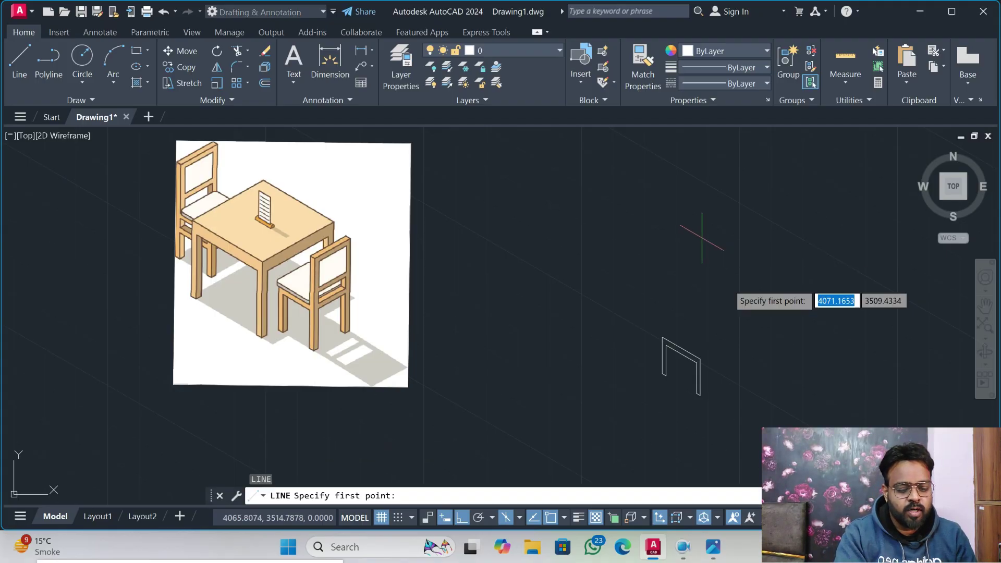
pyautogui.click(700, 359)
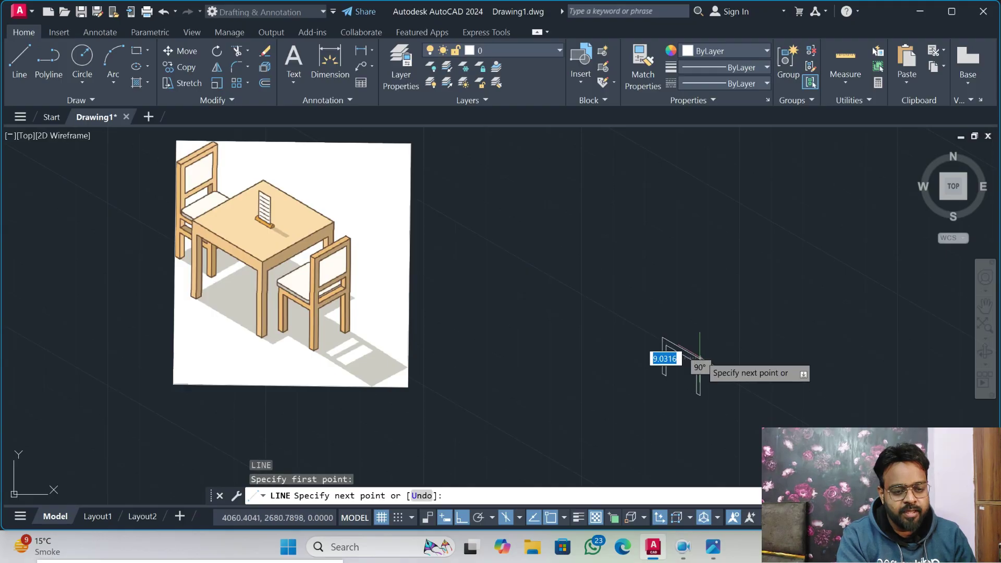
pyautogui.write('350')
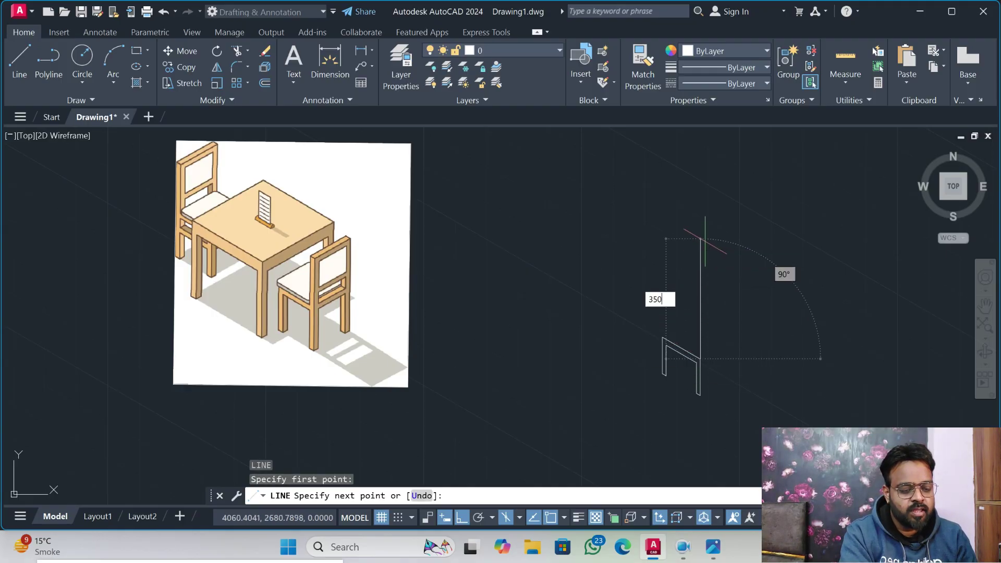
pyautogui.press('Return')
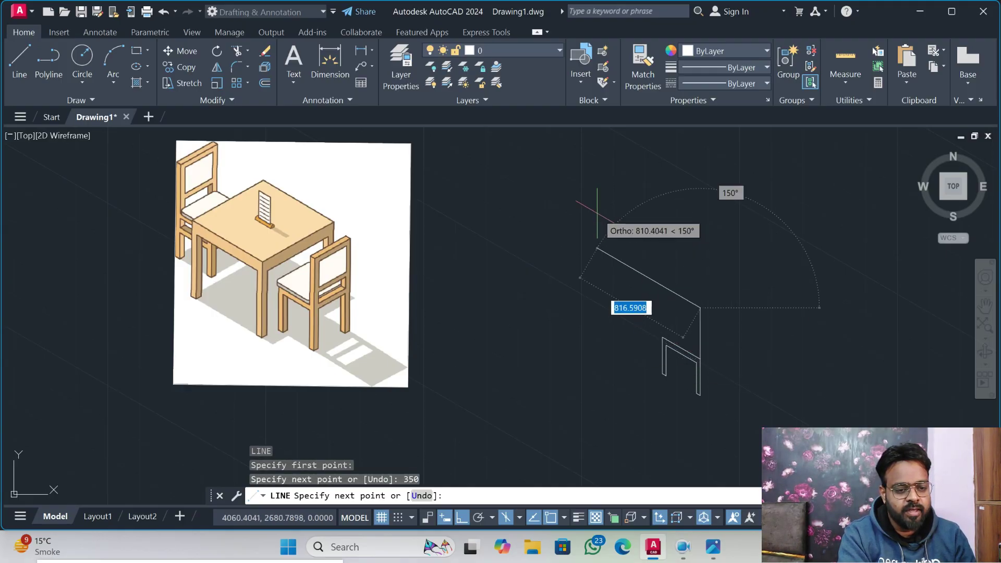
pyautogui.write('30')
pyautogui.press('Return')
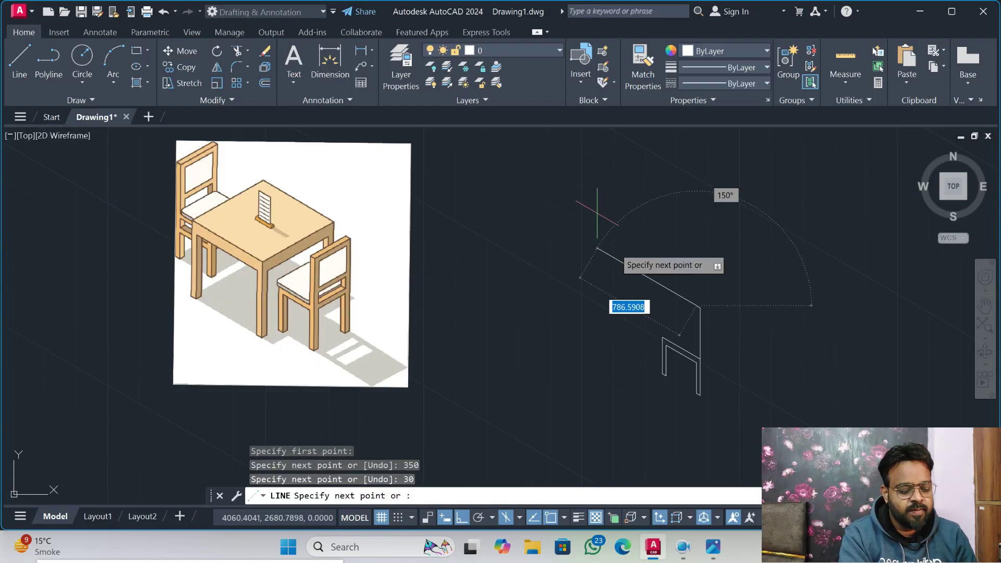
pyautogui.write('350')
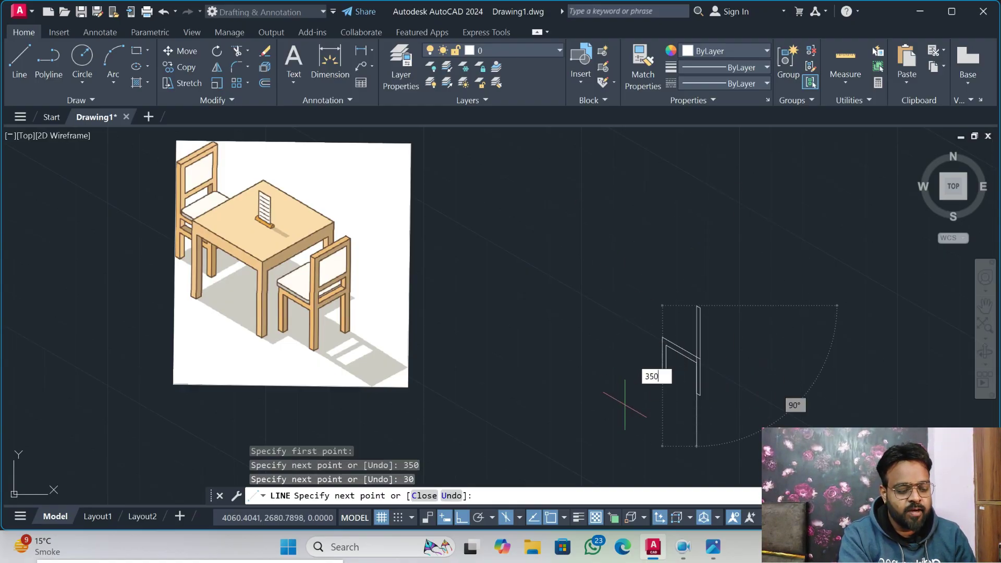
pyautogui.press('Return')
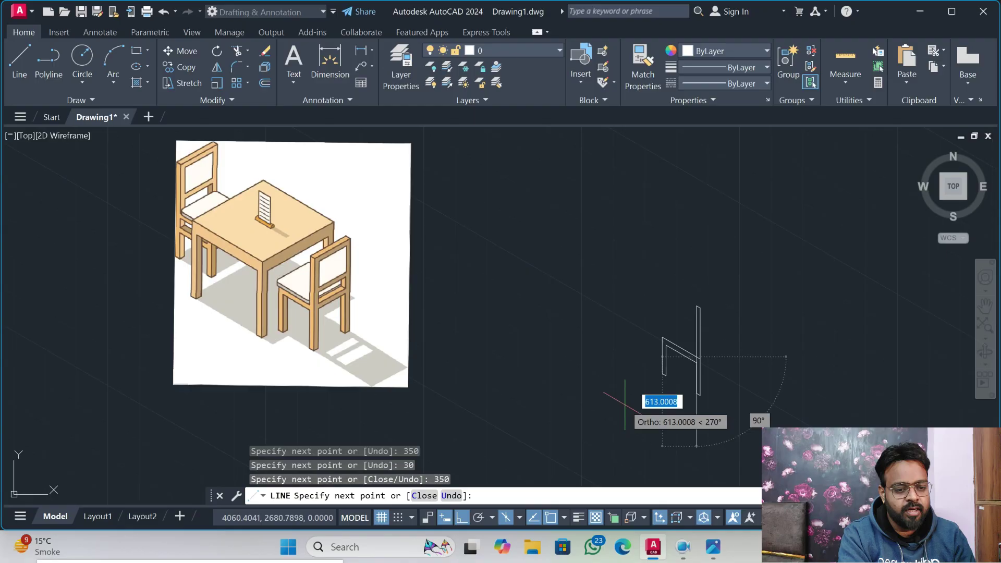
pyautogui.press('Escape')
# - Trim the short piece of the seat's upper edge that lies between the two edges of the backrest post
pyautogui.scroll(2, 680, 374)
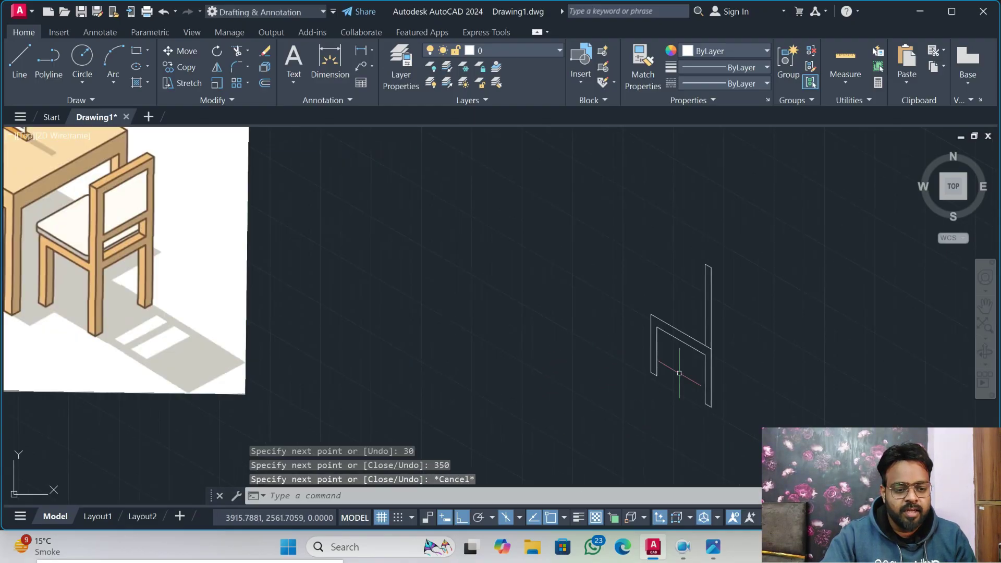
pyautogui.scroll(2, 680, 373)
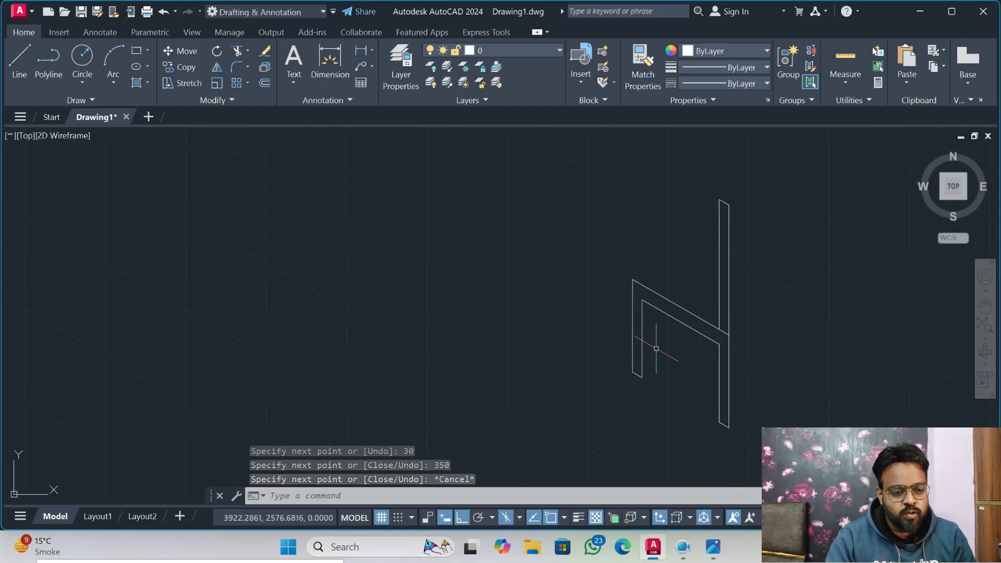
pyautogui.write('tr')
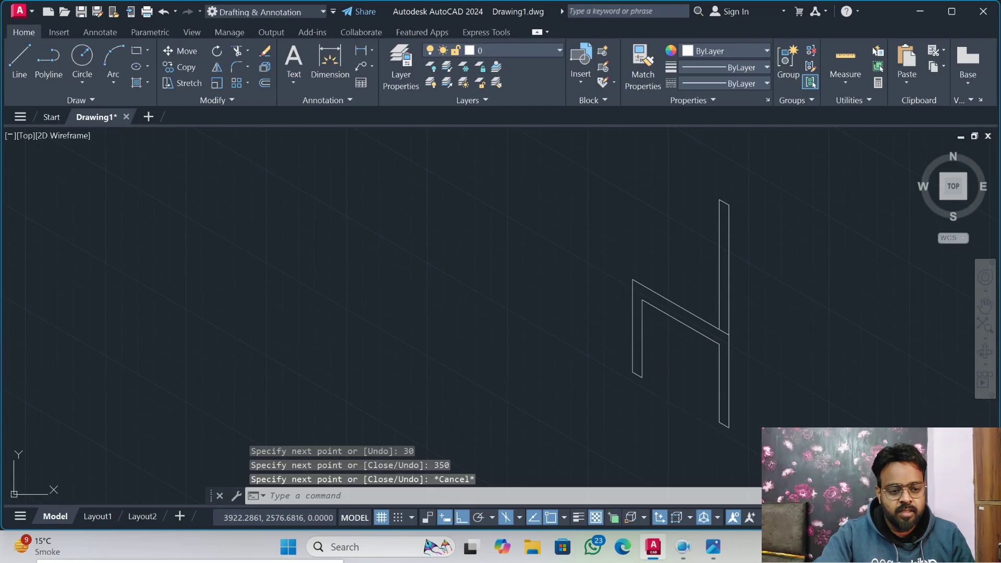
pyautogui.press('Return')
pyautogui.click(722, 332)
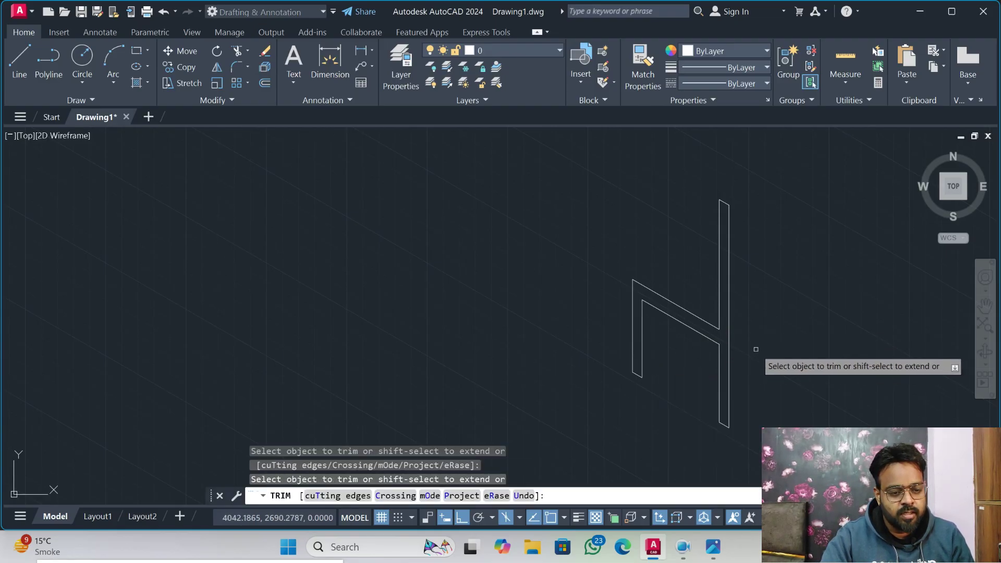
pyautogui.press('Escape')
pyautogui.press('Escape')
pyautogui.scroll(-3, 747, 334)
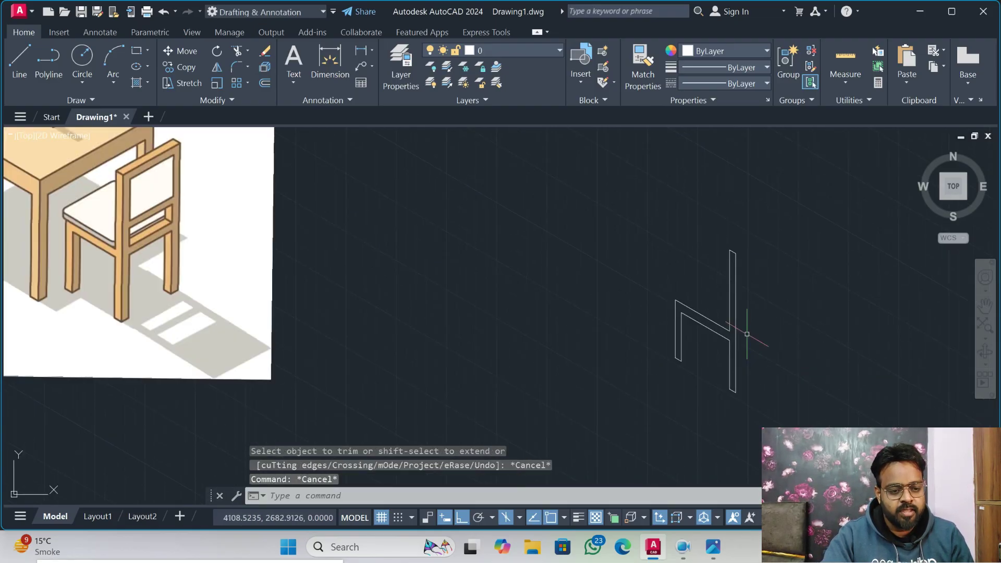
# - Copy the rear post's outer vertical edges and short top edge 280 along the 30° axis, using the post's upper outer corner and the top isoplane
pyautogui.moveTo(773, 300); pyautogui.dragTo(756, 313, button='middle')
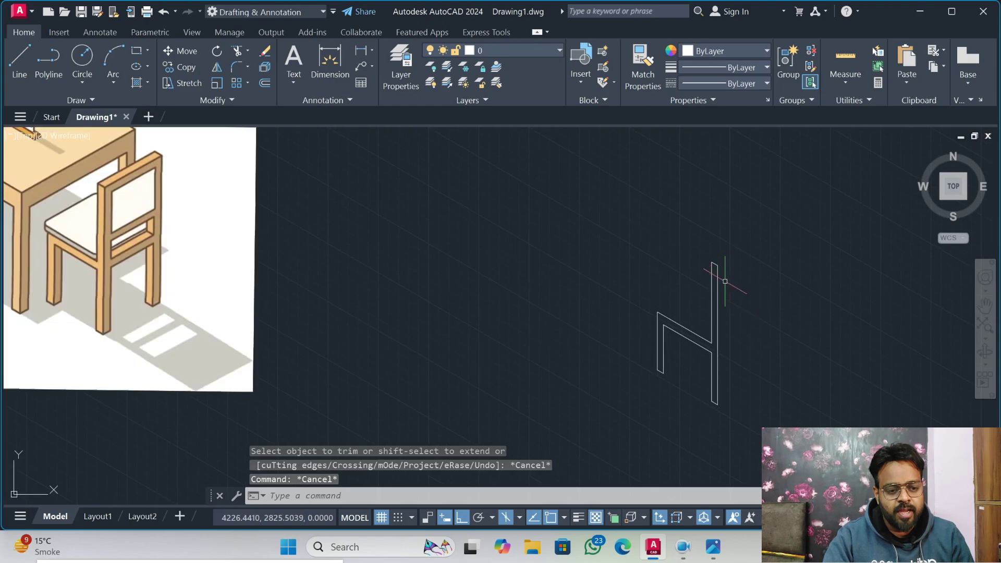
pyautogui.scroll(-2, 521, 290)
pyautogui.moveTo(539, 286); pyautogui.dragTo(702, 286, button='middle')
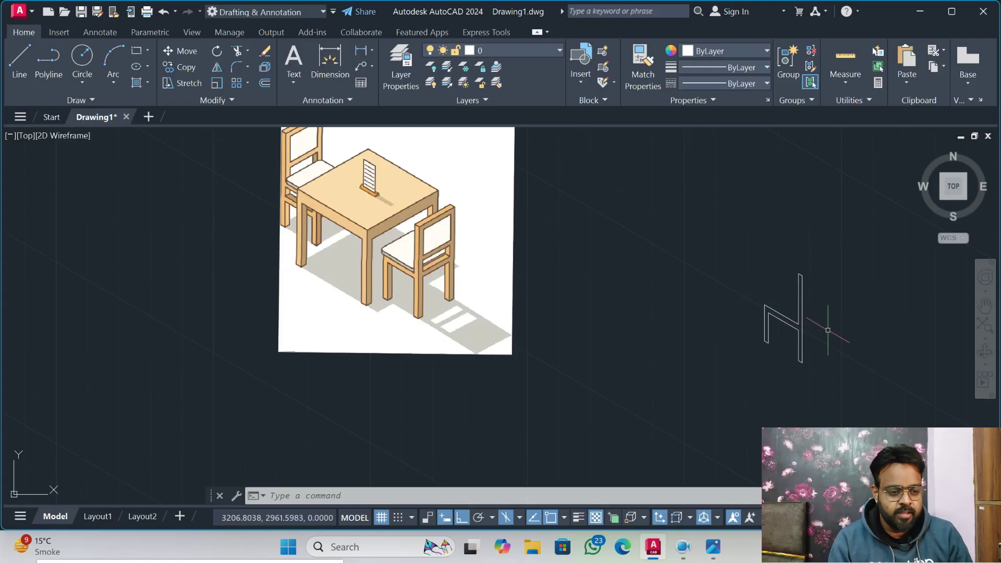
pyautogui.write('co')
pyautogui.press('Return')
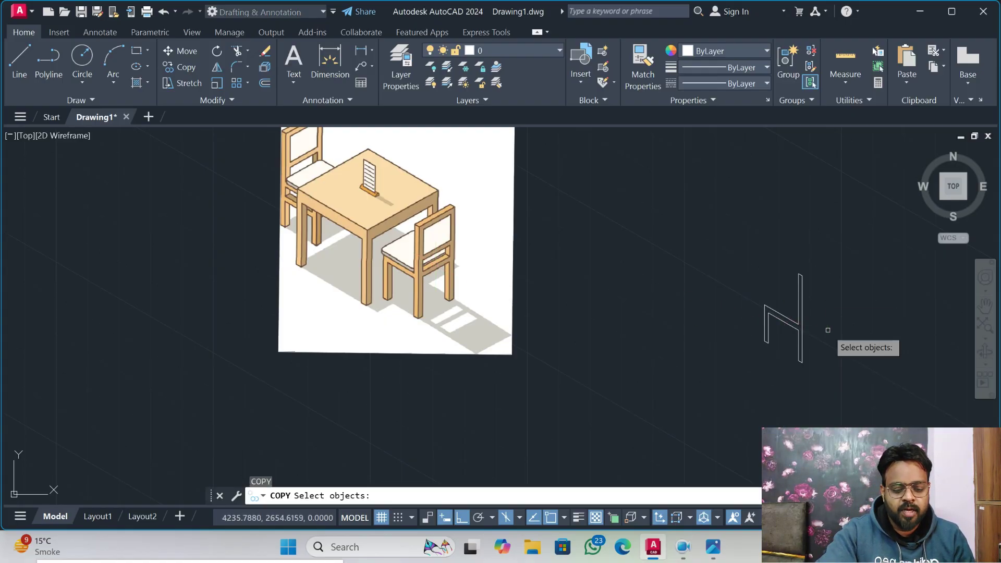
pyautogui.scroll(4, 816, 280)
pyautogui.scroll(2, 807, 288)
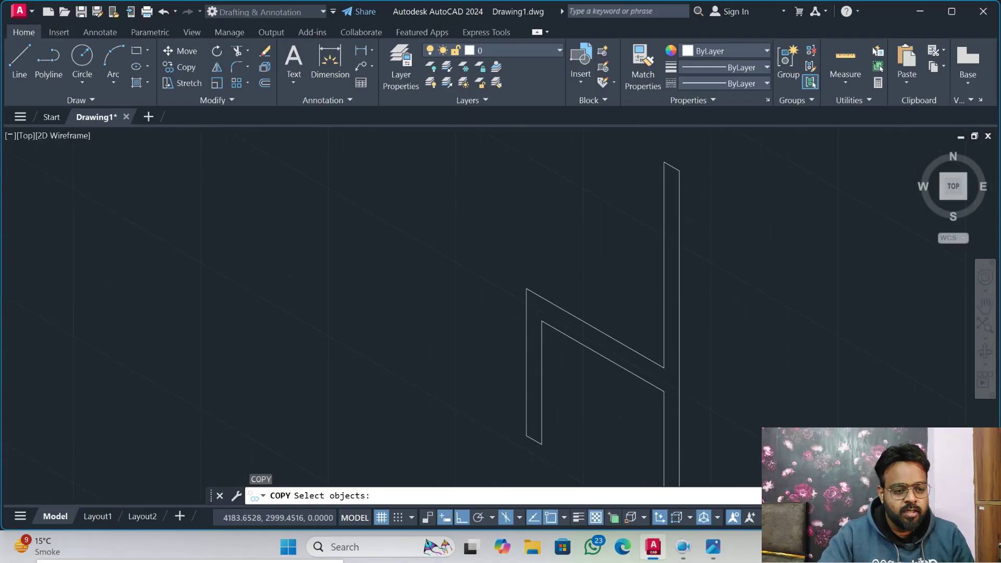
pyautogui.click(705, 160)
pyautogui.click(674, 267)
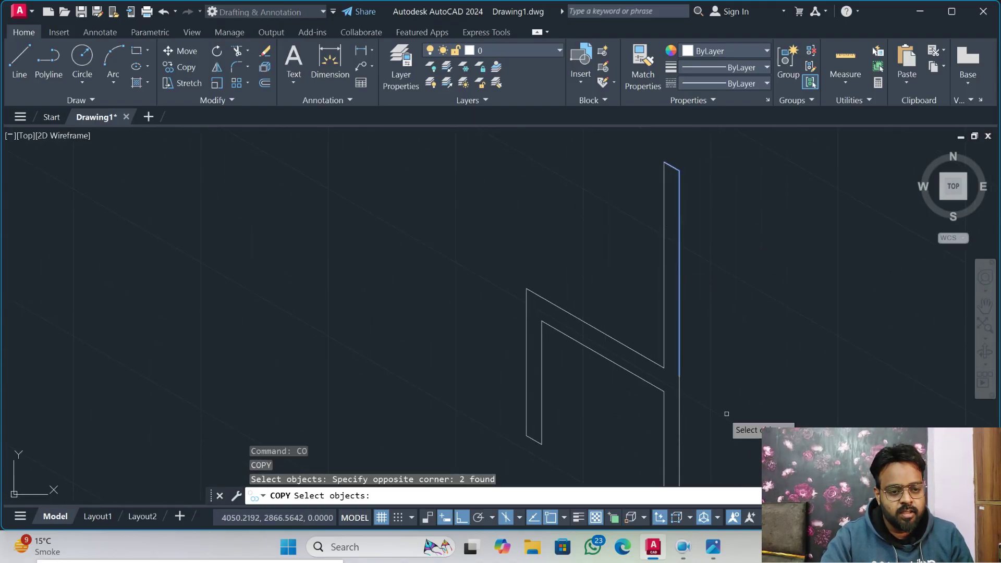
pyautogui.scroll(-2, 730, 371)
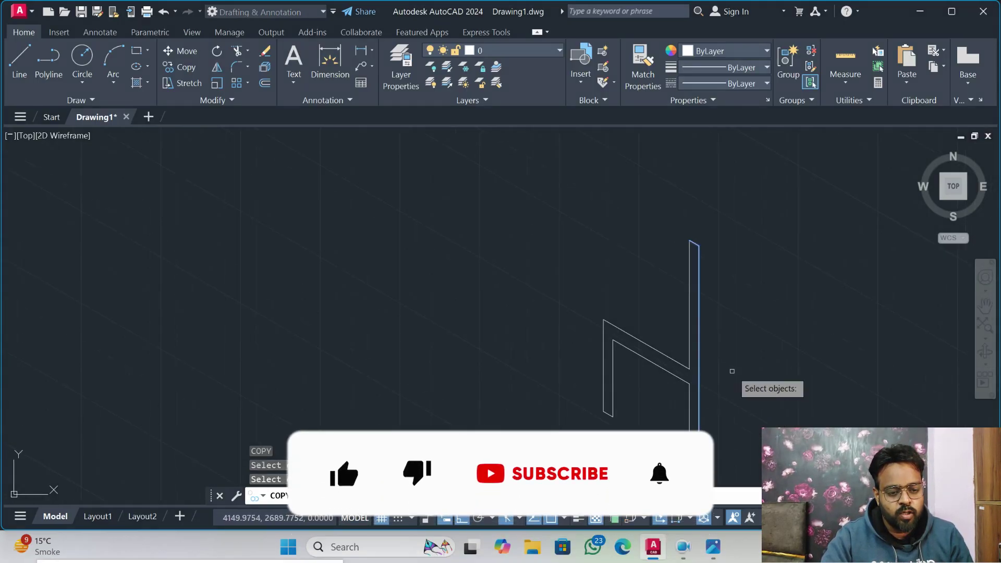
pyautogui.press('Return')
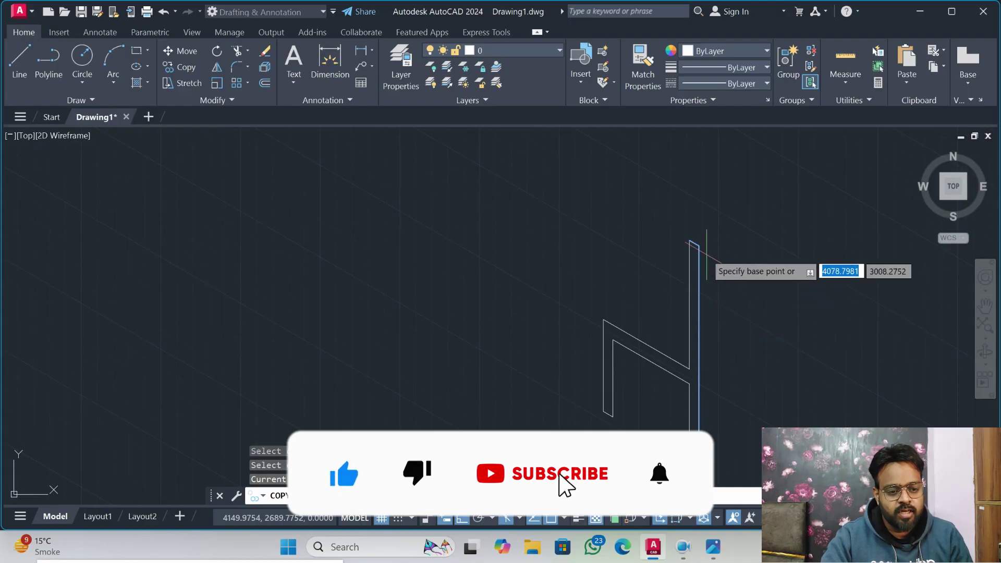
pyautogui.click(699, 245)
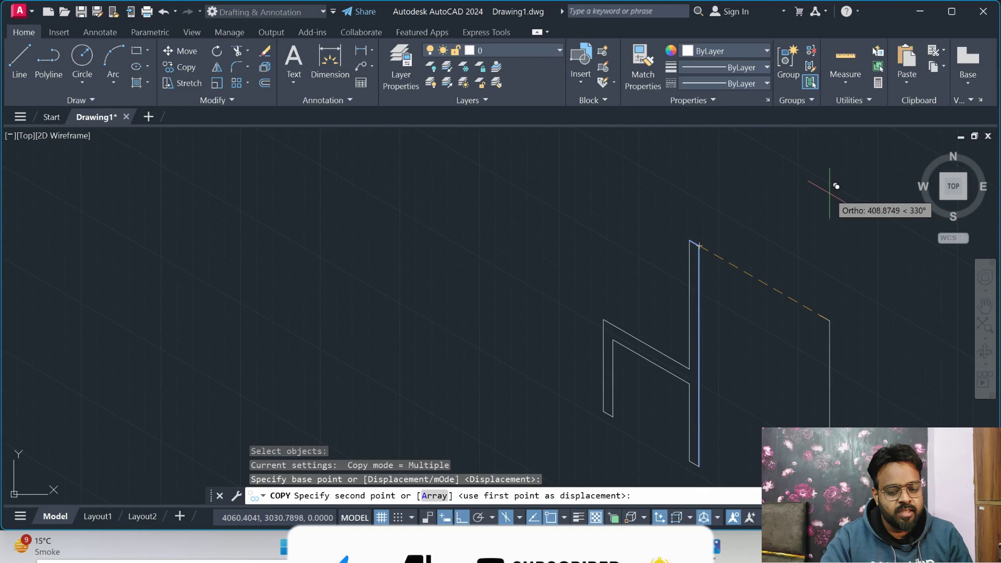
pyautogui.press('F5')
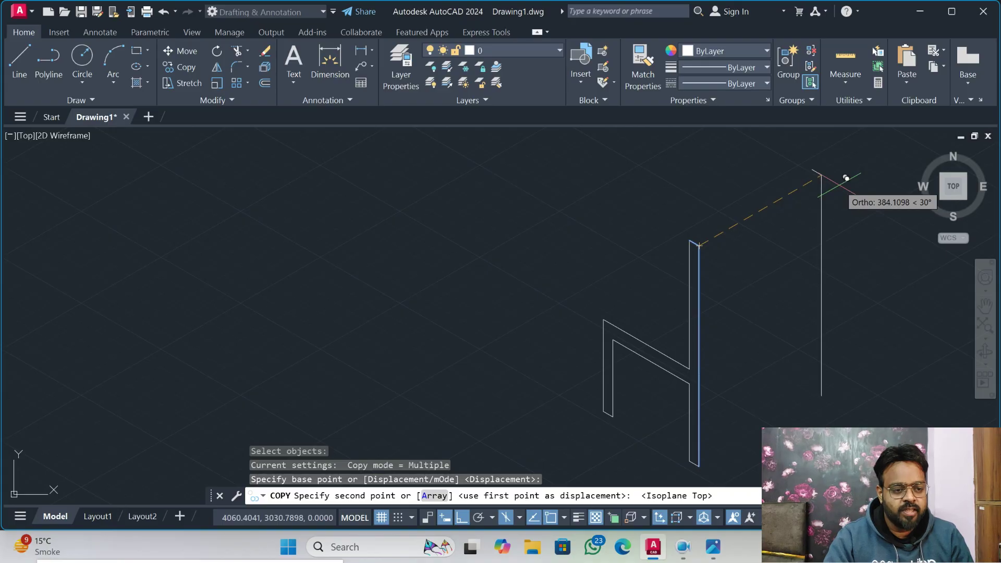
pyautogui.write('280')
pyautogui.press('Return')
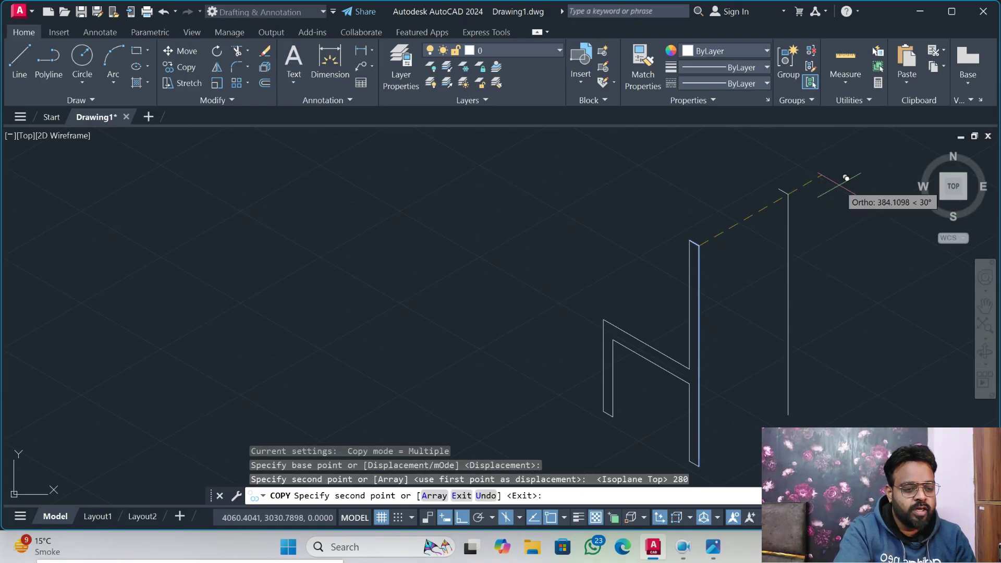
# - Join the tops of the two backrest posts with two parallel lines between their matching inner and outer upper corners
pyautogui.press('Escape')
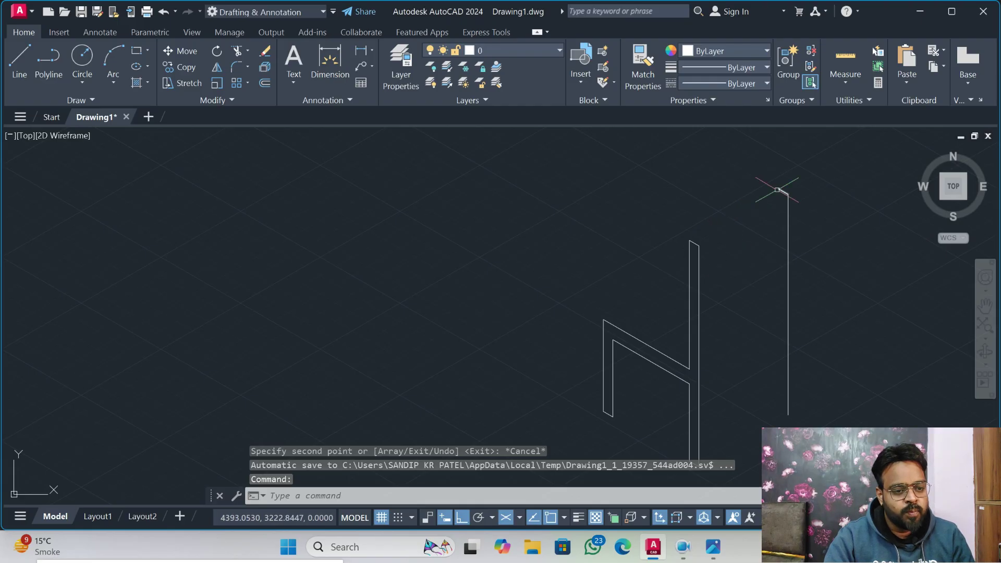
pyautogui.write('l')
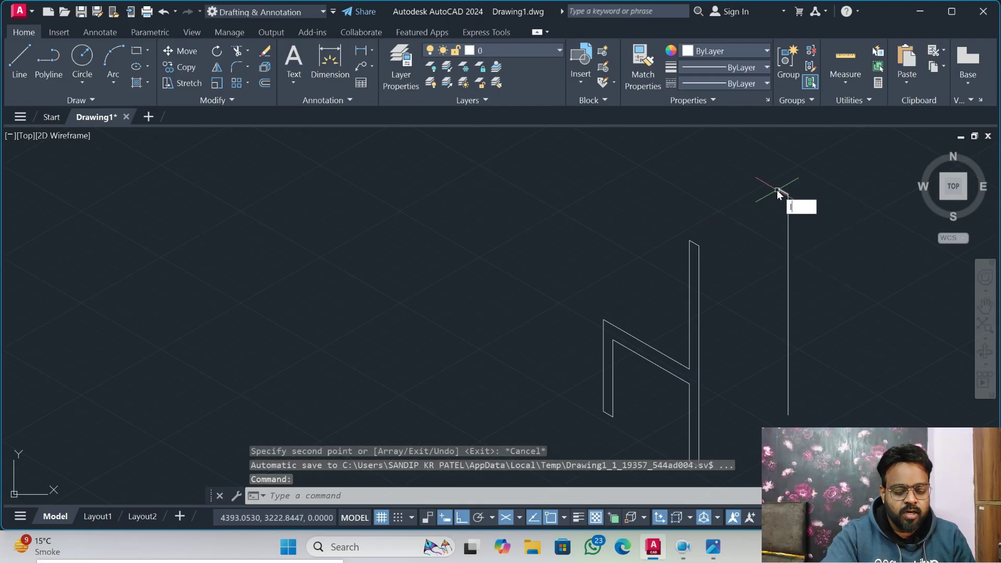
pyautogui.press('Return')
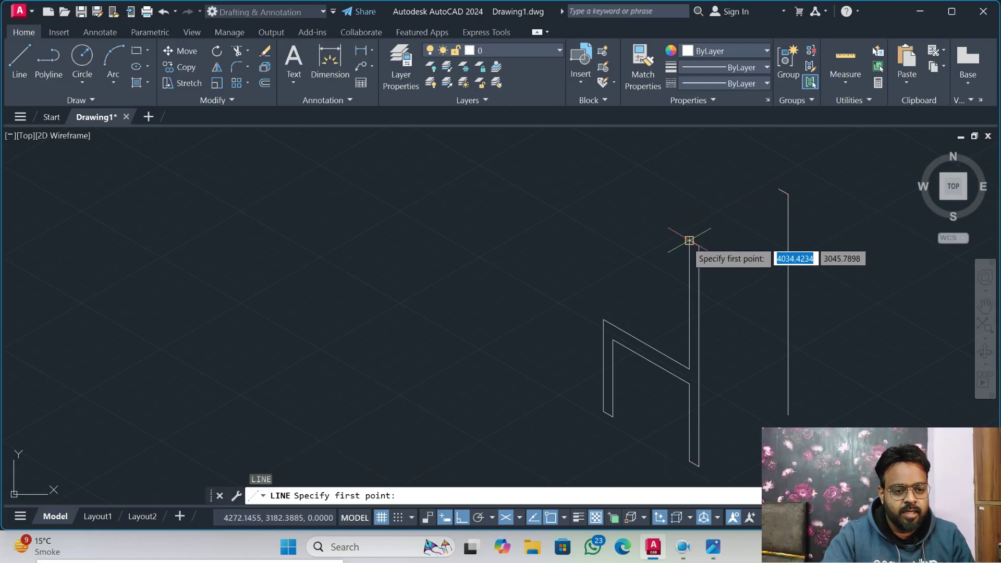
pyautogui.click(689, 240)
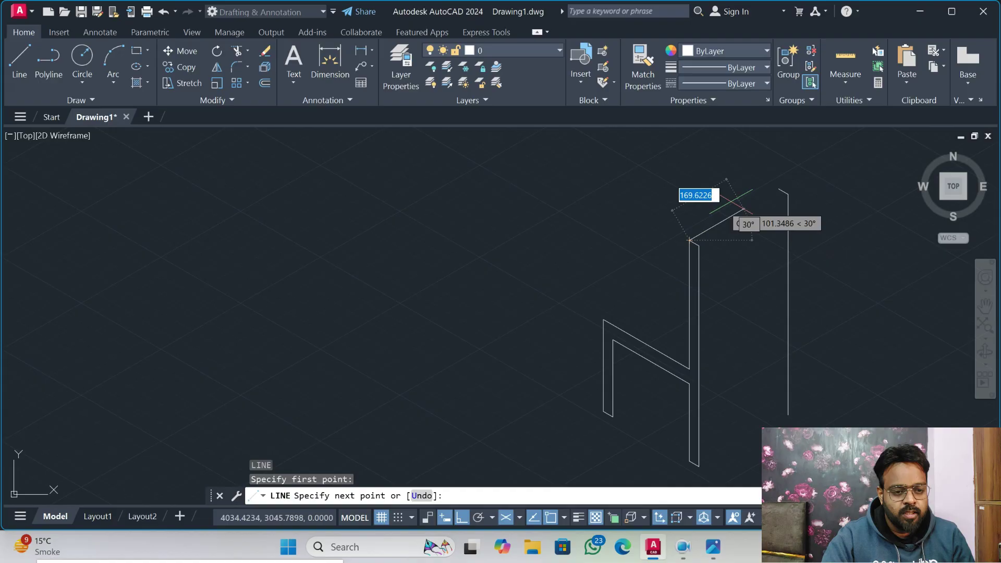
pyautogui.click(780, 190)
pyautogui.press('Escape')
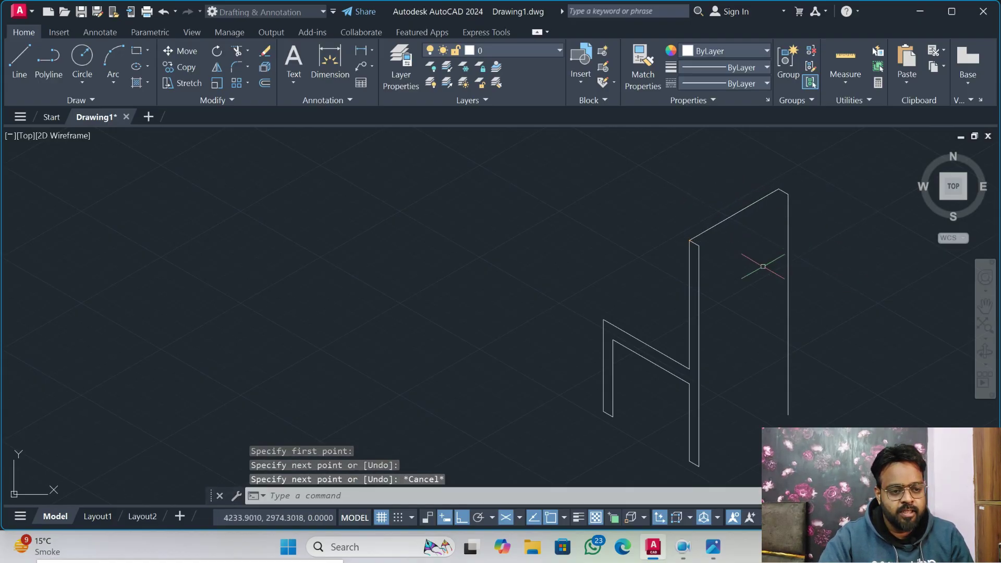
pyautogui.press('Return')
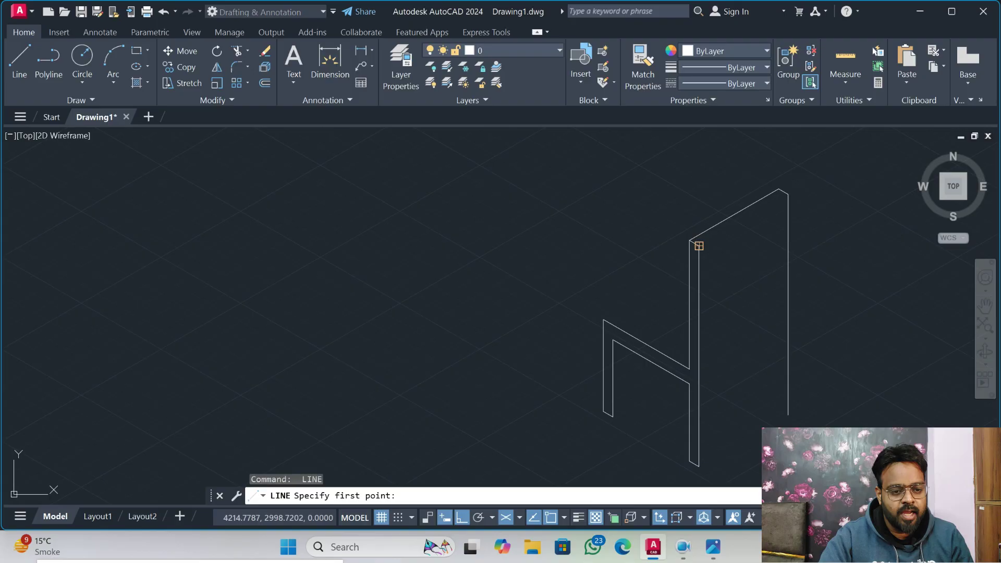
pyautogui.click(698, 245)
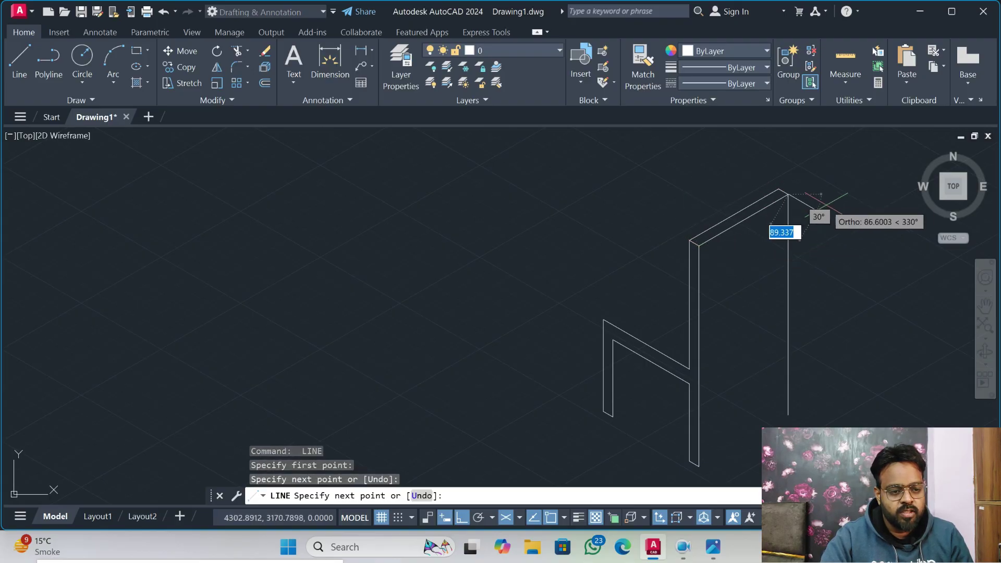
pyautogui.press('Escape')
# - On the right isoplane, draw lines from the near rear leg's lowest corner 30 along the 30° axis and 210 upward
pyautogui.scroll(-2, 706, 279)
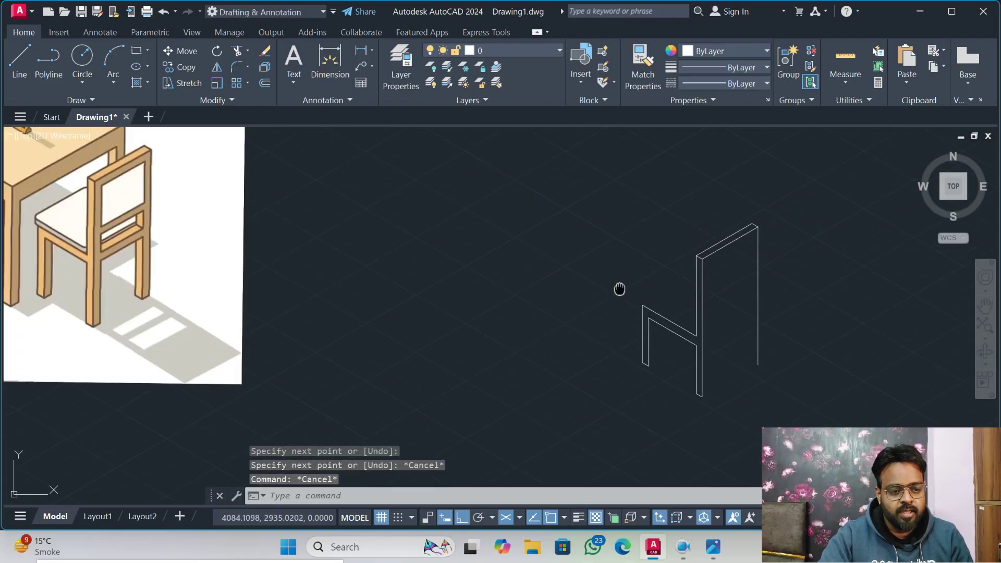
pyautogui.moveTo(620, 289)
pyautogui.mouseDown(button='middle')
pyautogui.moveTo(811, 293)
pyautogui.moveTo(799, 312)
pyautogui.mouseUp(button='middle')
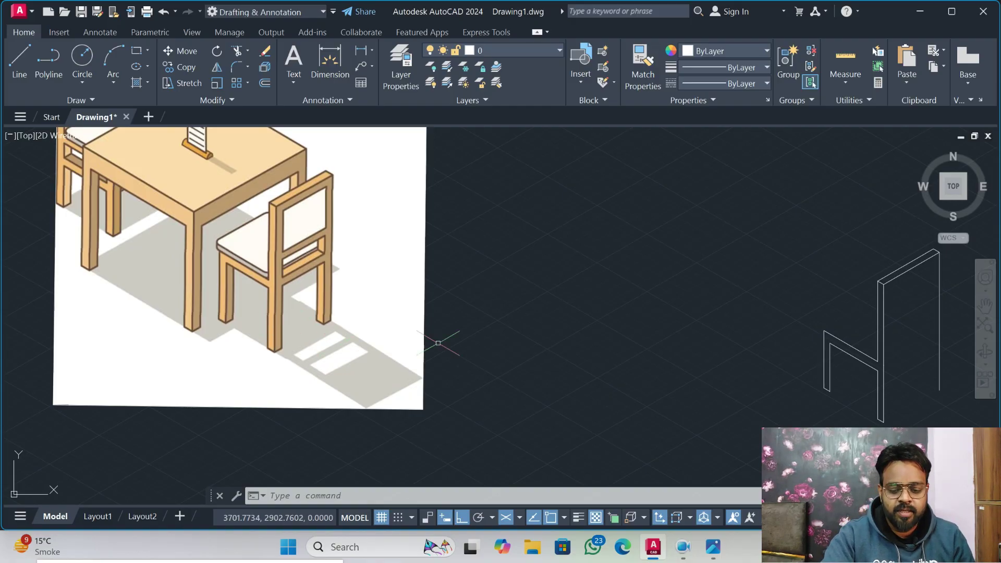
pyautogui.press('F5')
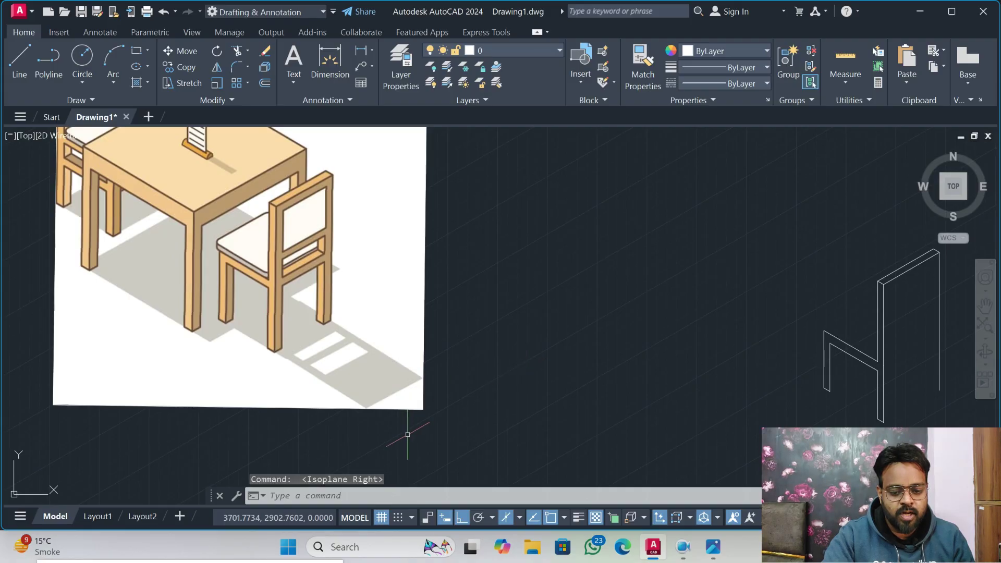
pyautogui.write('l')
pyautogui.press('Return')
pyautogui.moveTo(914, 462); pyautogui.dragTo(638, 420, button='middle')
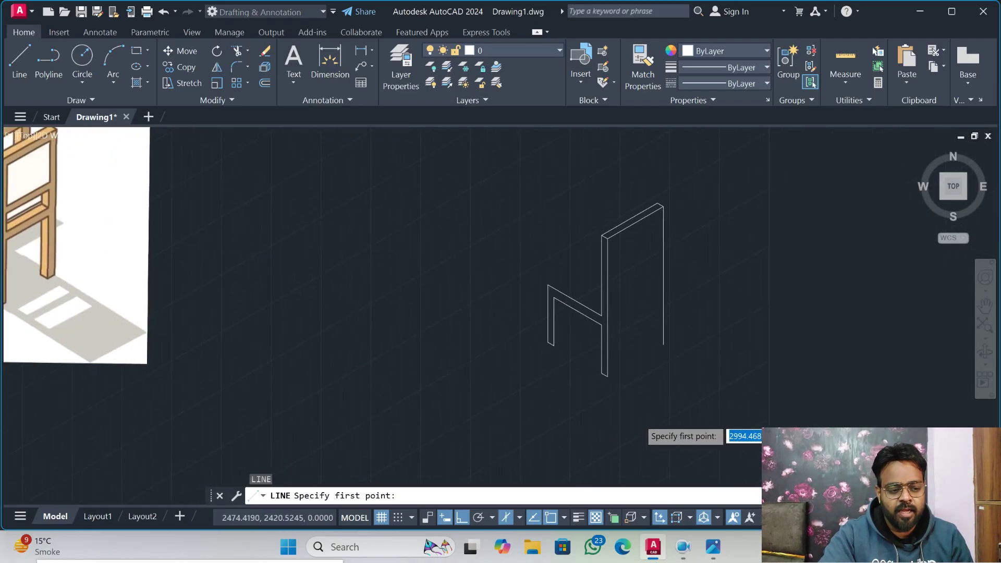
pyautogui.scroll(2, 597, 379)
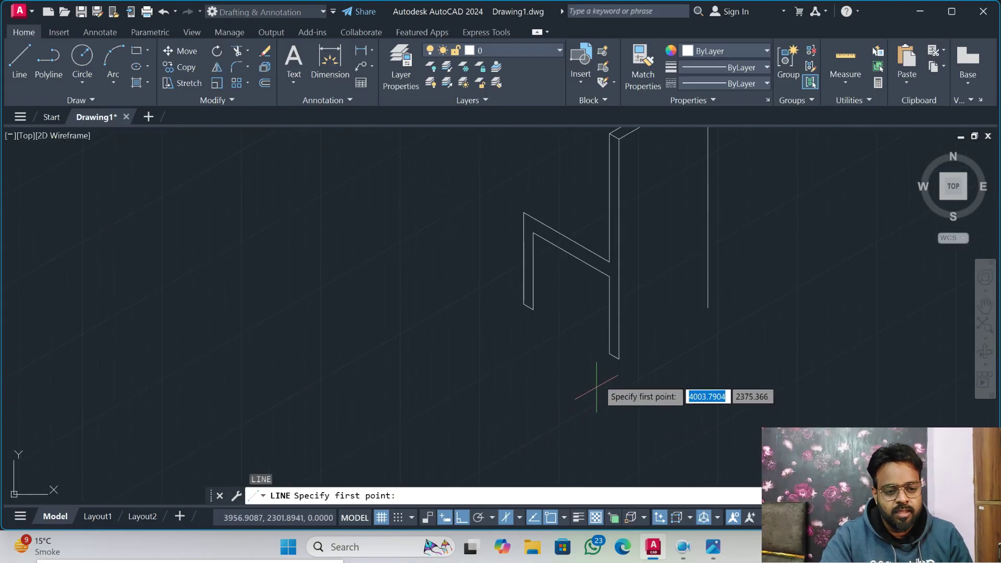
pyautogui.click(618, 358)
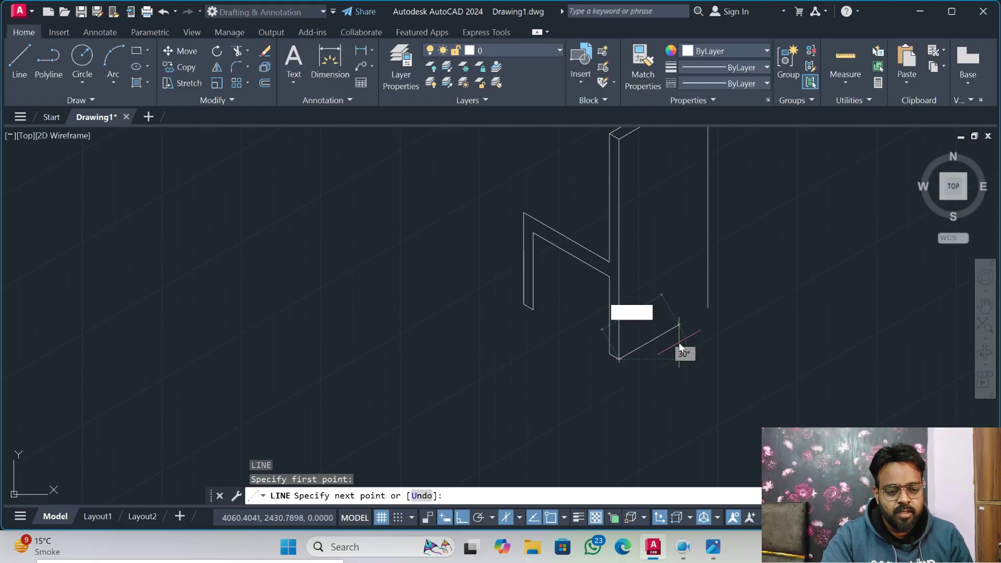
pyautogui.write('30')
pyautogui.press('Return')
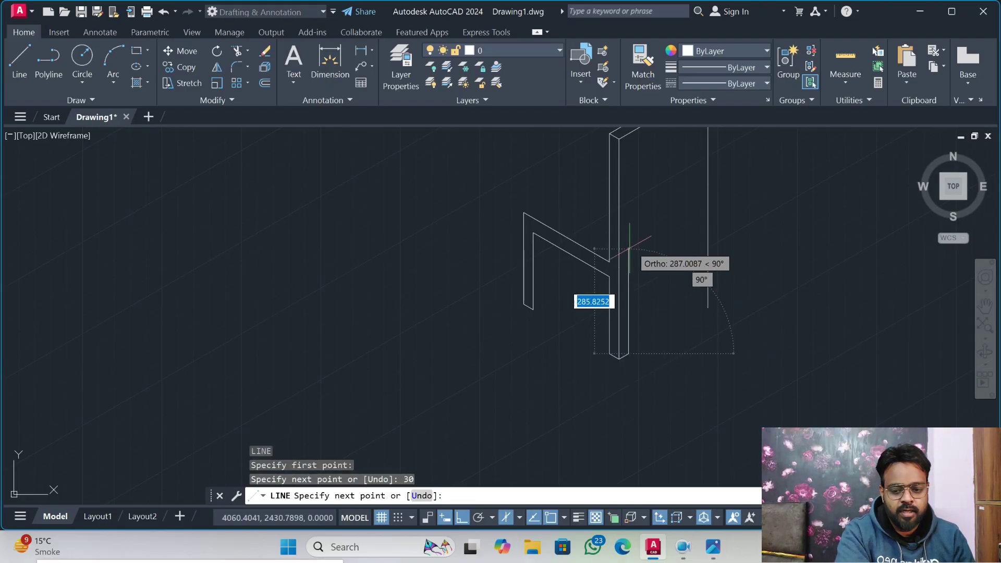
pyautogui.moveTo(540, 269); pyautogui.dragTo(511, 297, button='middle')
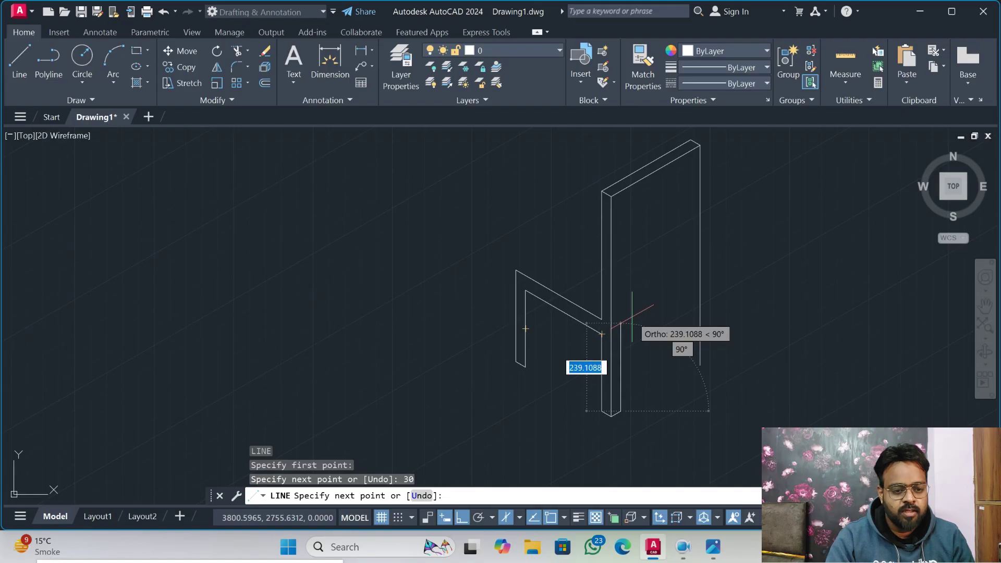
pyautogui.write('210')
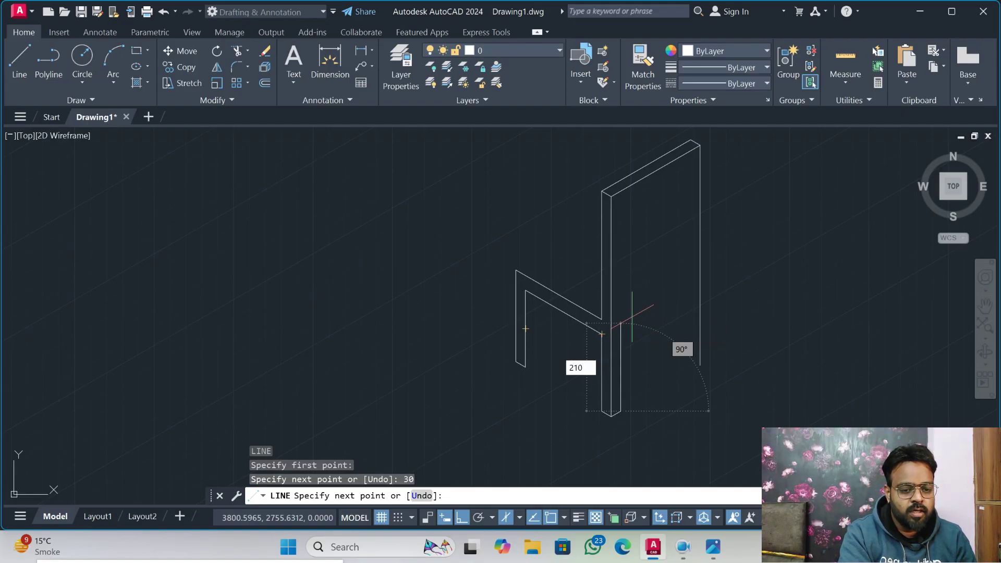
pyautogui.press('Return')
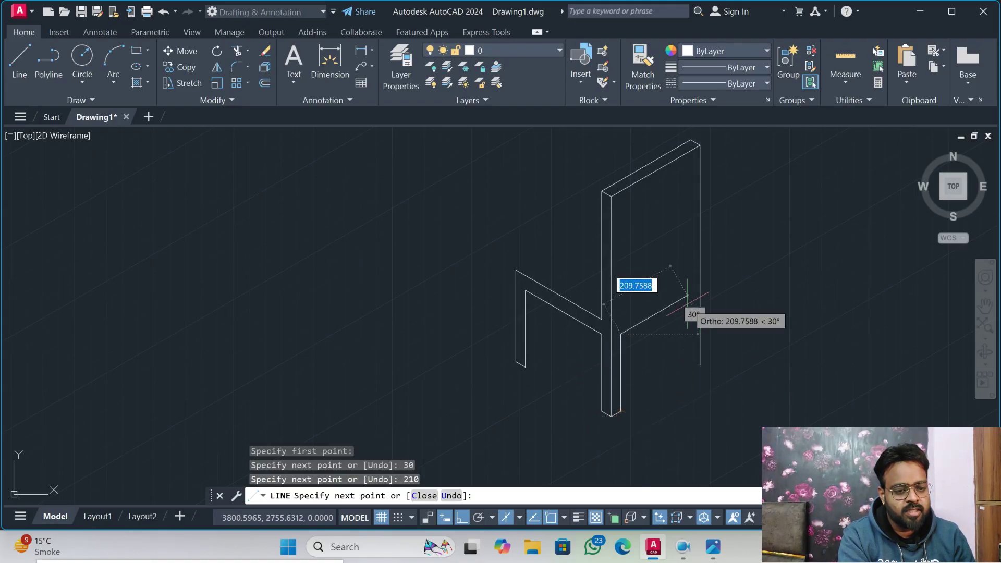
# - Continue the rear outline with lines 220 along the 30° axis, 210 downward and 30 along 30° to close the far rear leg
pyautogui.write('220')
pyautogui.press('Return')
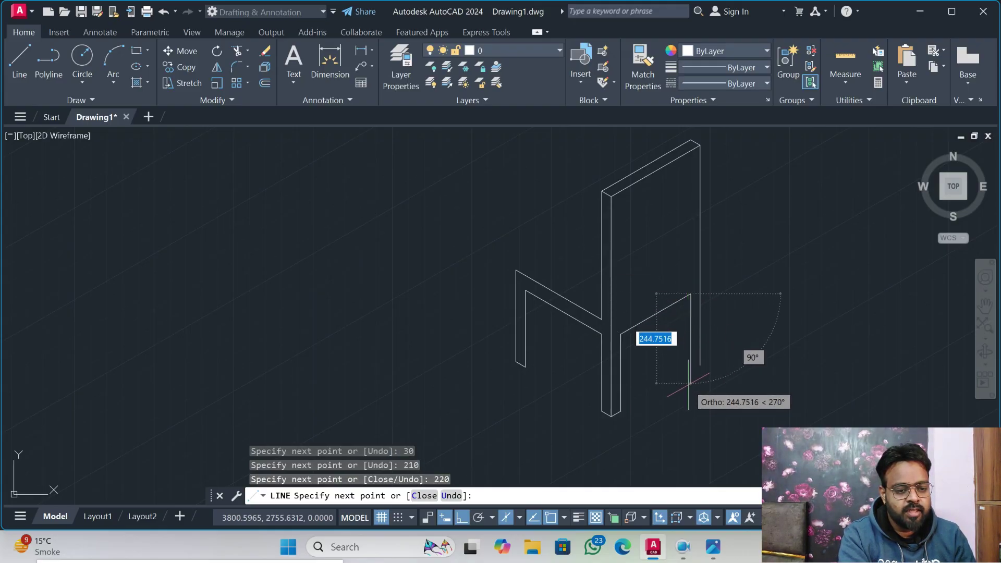
pyautogui.write('210')
pyautogui.press('Return')
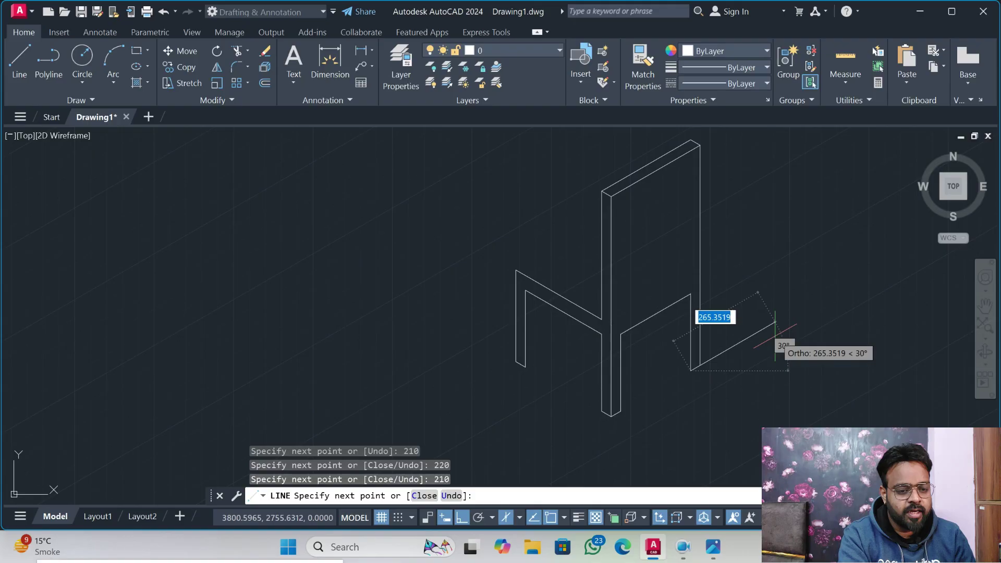
pyautogui.write('30')
pyautogui.press('Return')
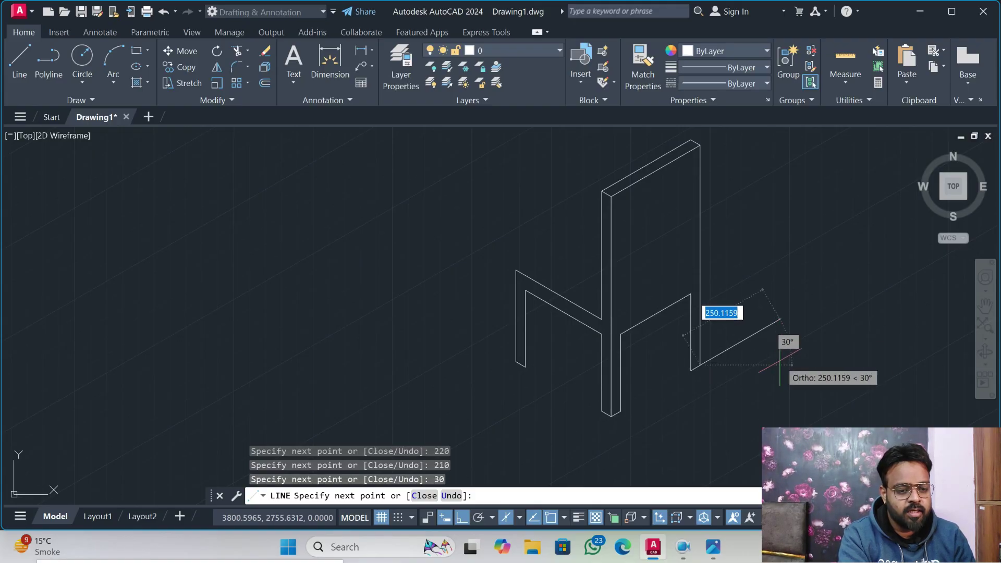
pyautogui.press('Escape')
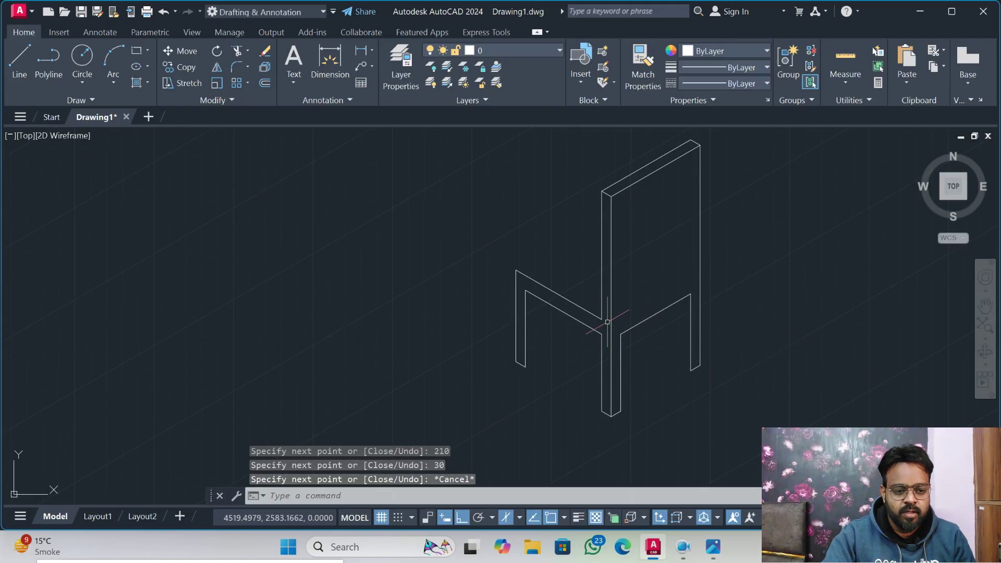
# - Copy the rear rail's lower edge between the two rear legs 40 upward, using its near endpoint as the base point
pyautogui.scroll(-2, 591, 319)
pyautogui.moveTo(586, 319); pyautogui.dragTo(738, 338, button='middle')
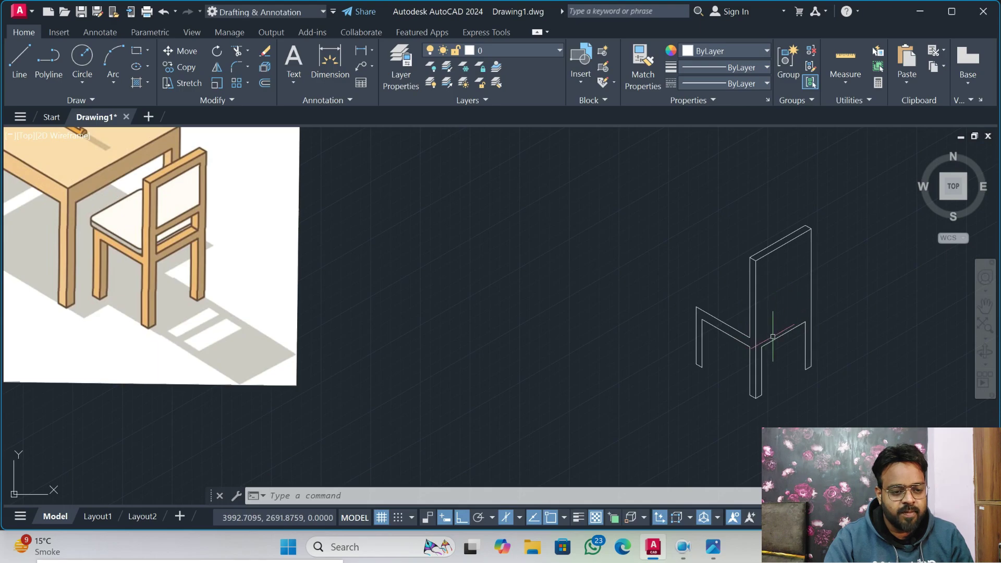
pyautogui.moveTo(436, 313); pyautogui.dragTo(602, 334, button='middle')
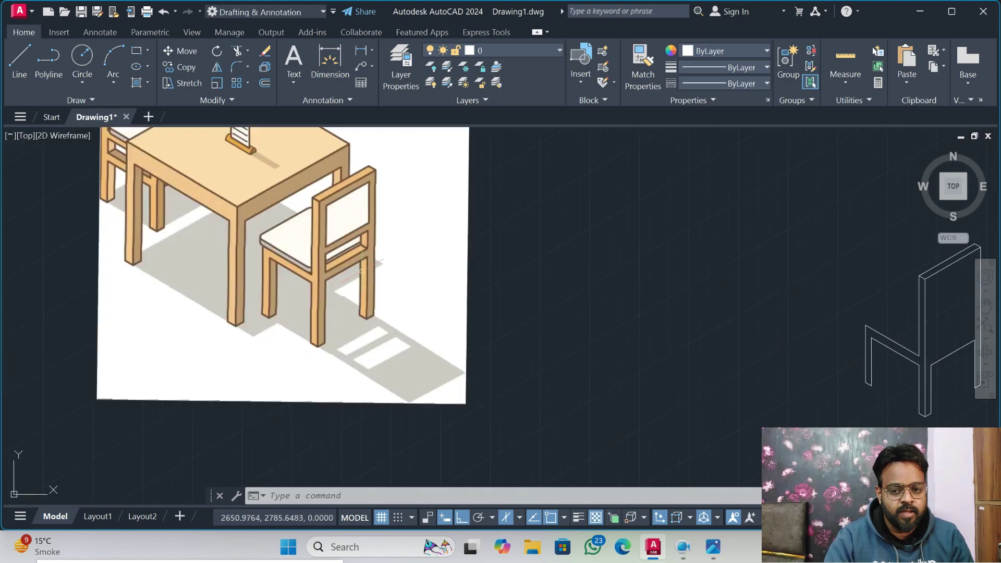
pyautogui.moveTo(695, 303); pyautogui.dragTo(369, 313, button='middle')
pyautogui.scroll(2, 603, 368)
pyautogui.moveTo(584, 319); pyautogui.dragTo(542, 282, button='middle')
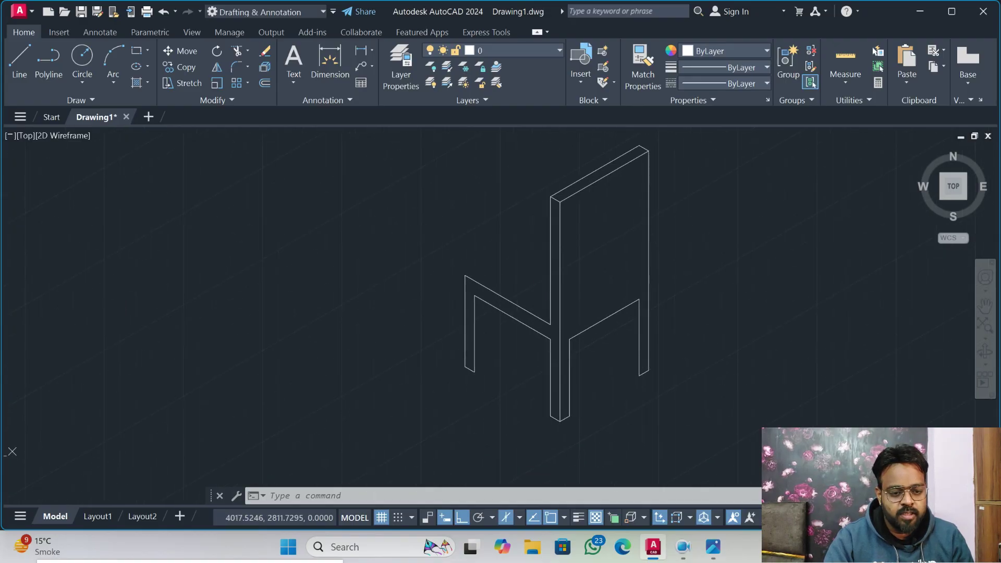
pyautogui.write('Co')
pyautogui.press('Return')
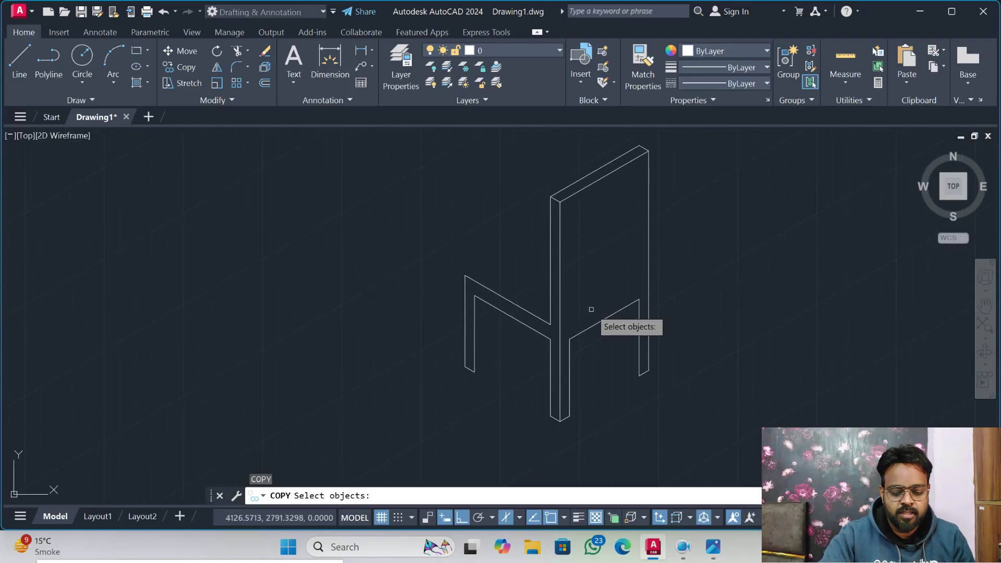
pyautogui.click(591, 314)
pyautogui.click(583, 341)
pyautogui.press('Return')
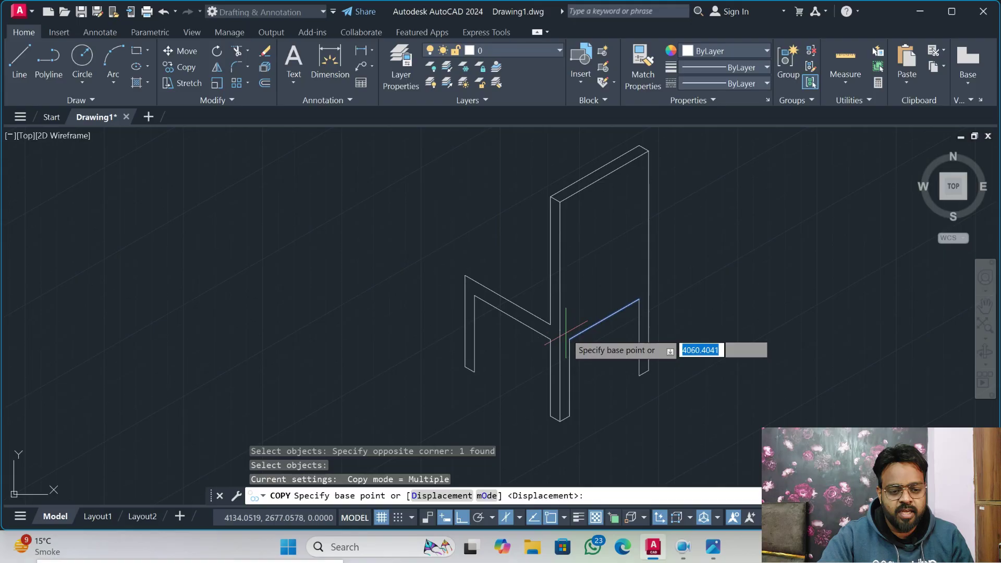
pyautogui.click(575, 329)
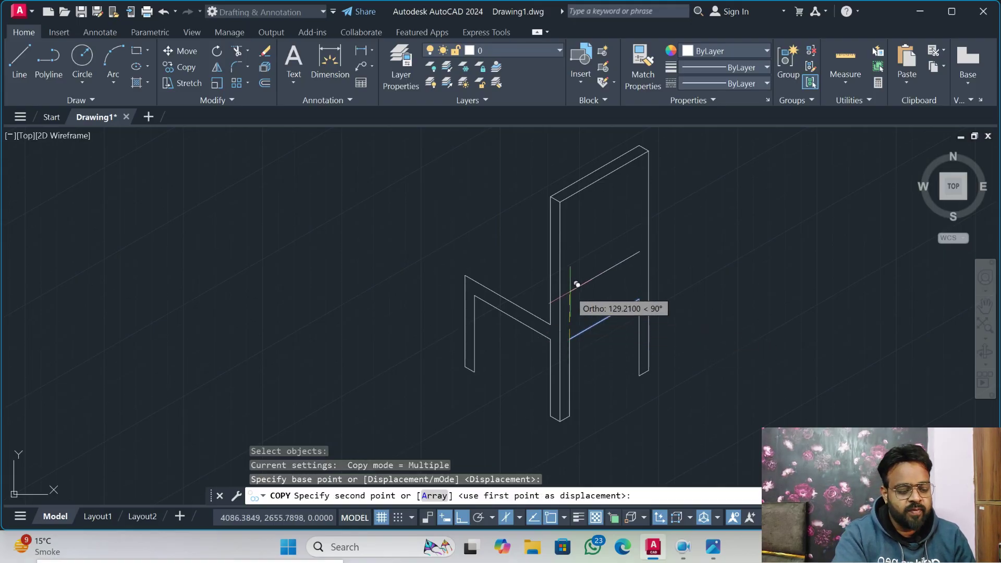
pyautogui.write('40')
pyautogui.press('Return')
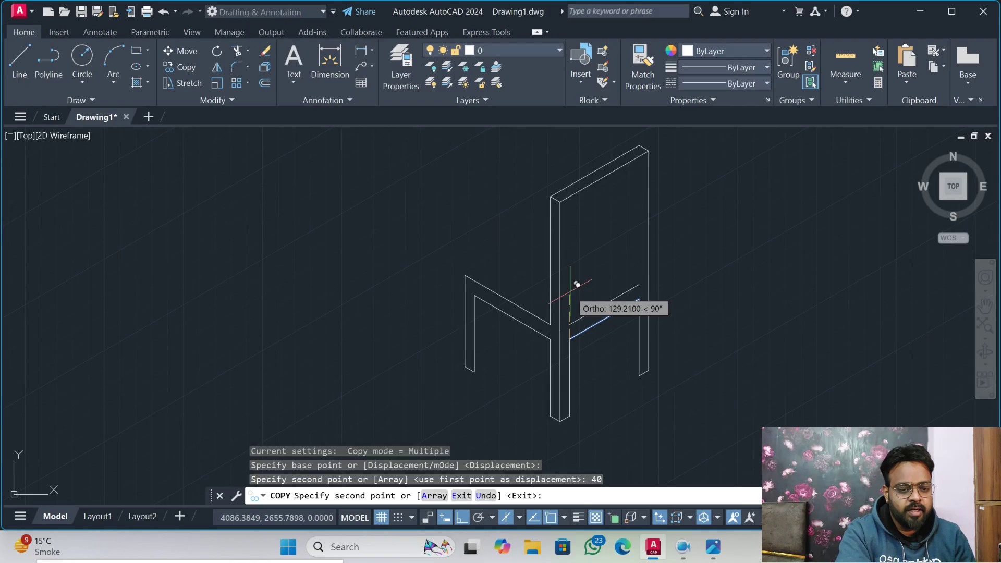
pyautogui.press('Escape')
pyautogui.press('Escape')
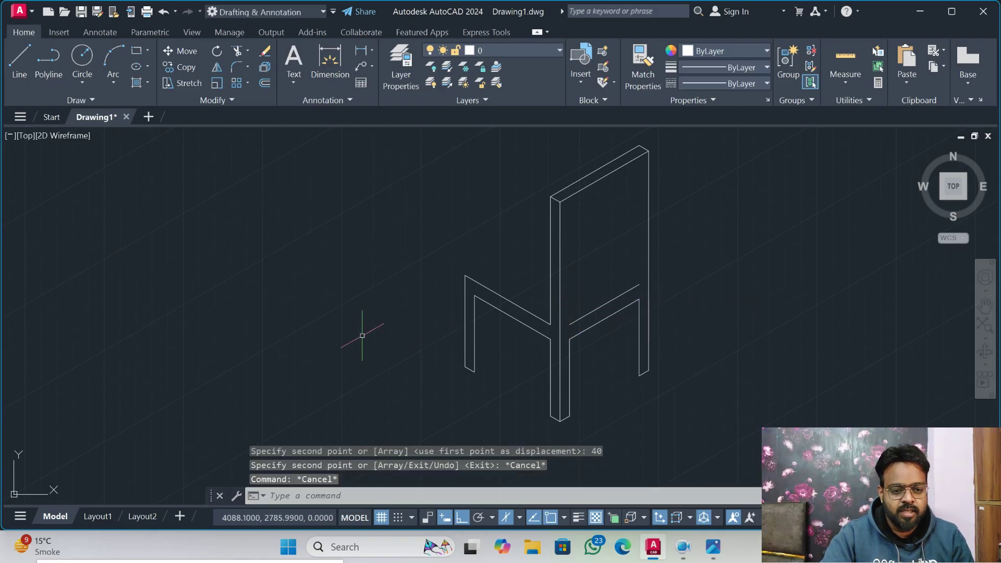
# - Draw a line 115 upward from the near endpoint of the rear rail's upper edge, along the near backrest post
pyautogui.scroll(-2, 337, 336)
pyautogui.moveTo(337, 335); pyautogui.dragTo(752, 384, button='middle')
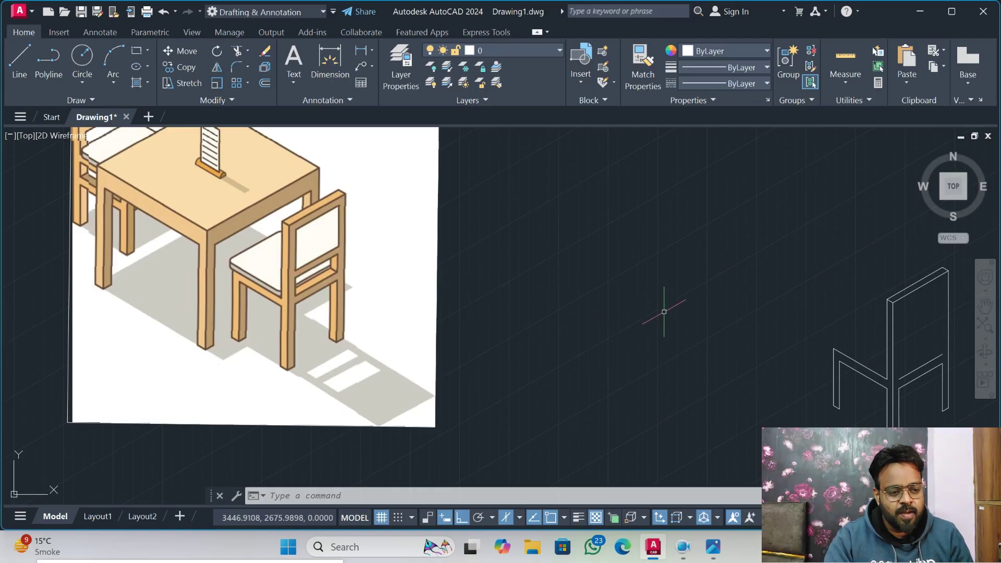
pyautogui.write('l')
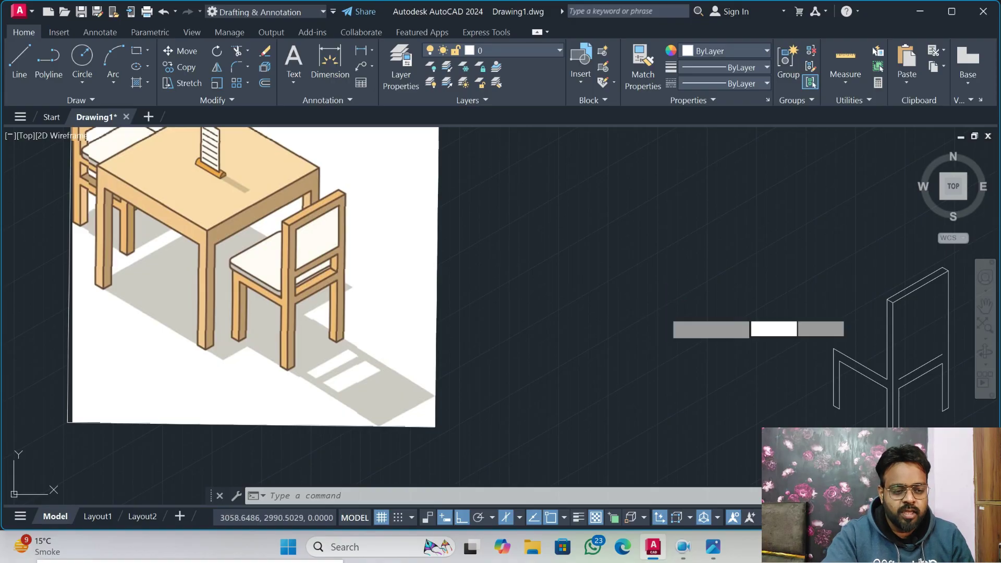
pyautogui.press('Return')
pyautogui.moveTo(737, 330); pyautogui.dragTo(433, 315, button='middle')
pyautogui.scroll(2, 613, 376)
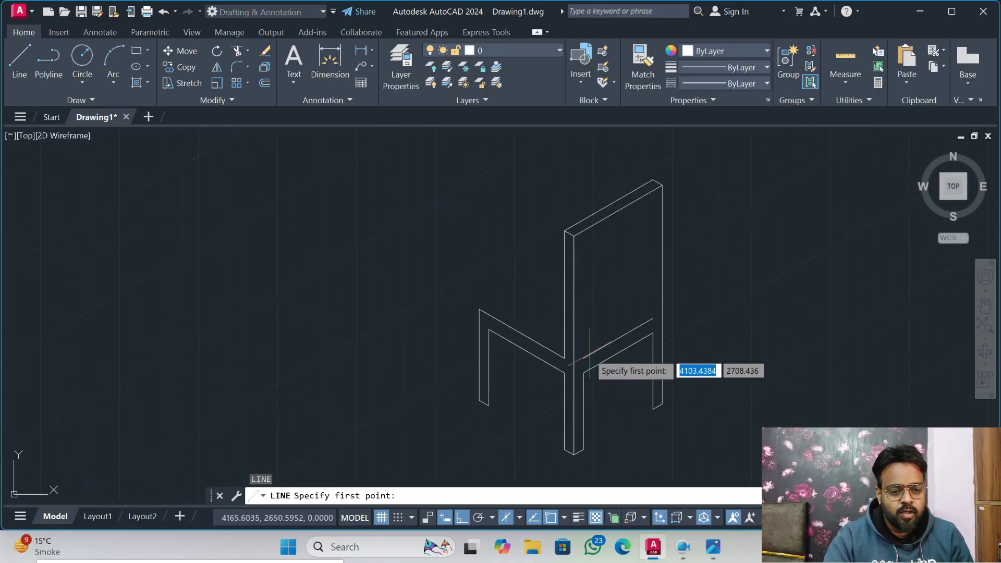
pyautogui.click(583, 358)
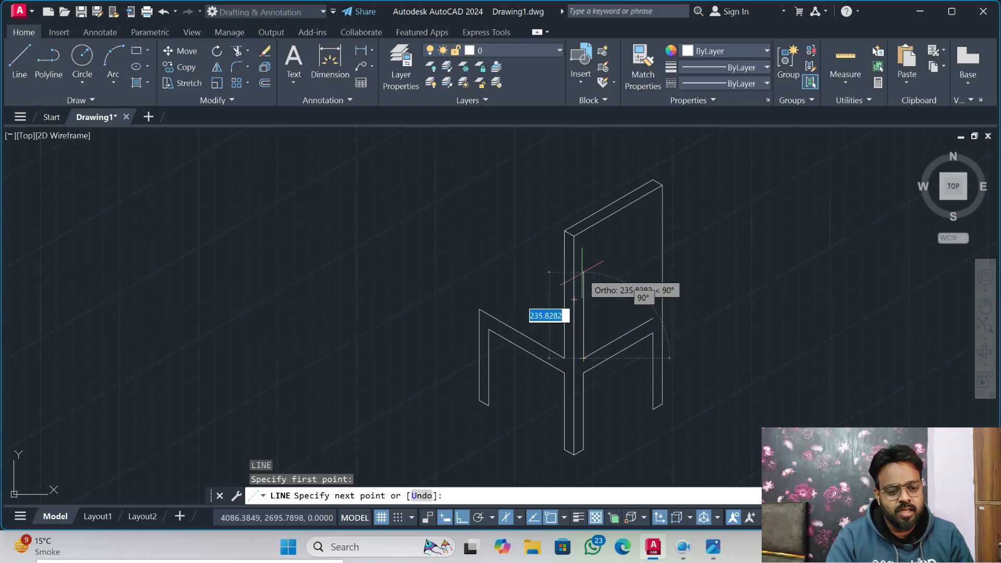
pyautogui.write('115')
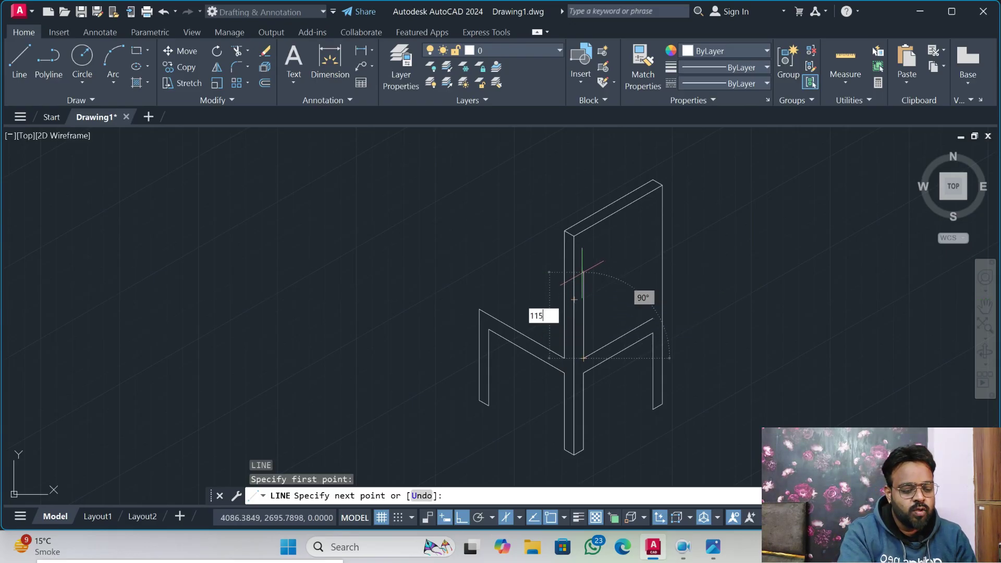
pyautogui.press('Return')
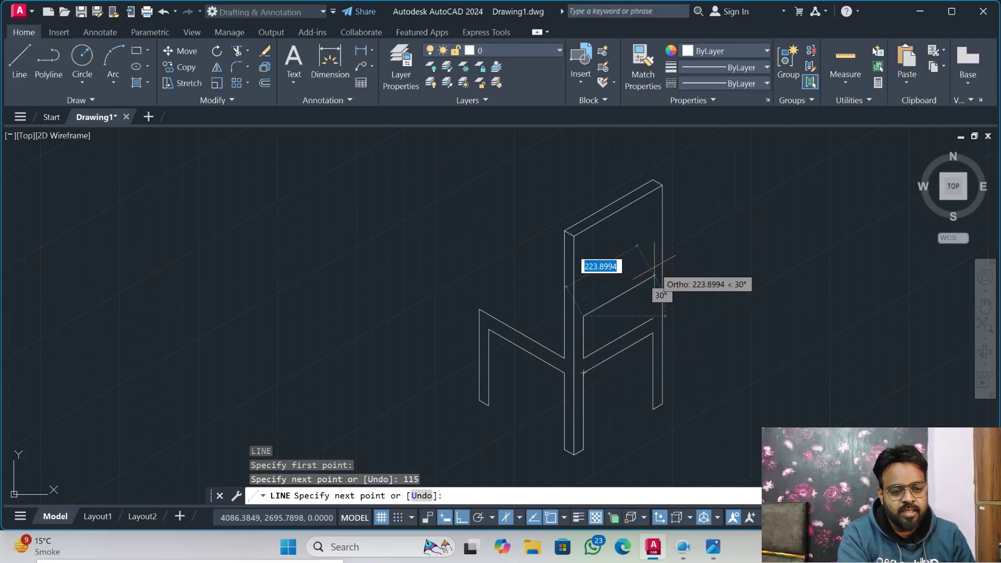
# - Continue the lower backrest opening with lines 220 along the 30° axis and 115 downward to the rail's far end
pyautogui.write('220')
pyautogui.press('Return')
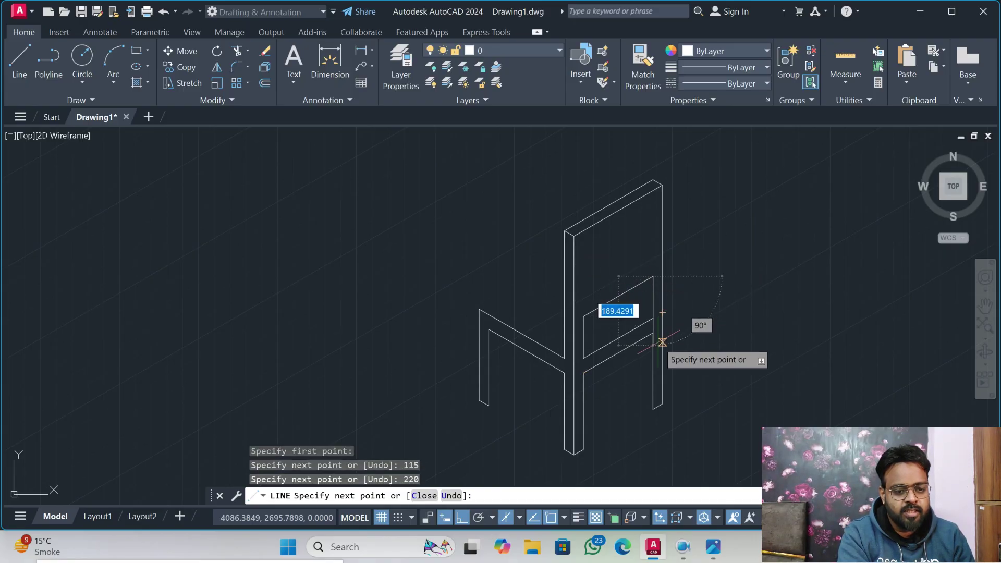
pyautogui.write('115')
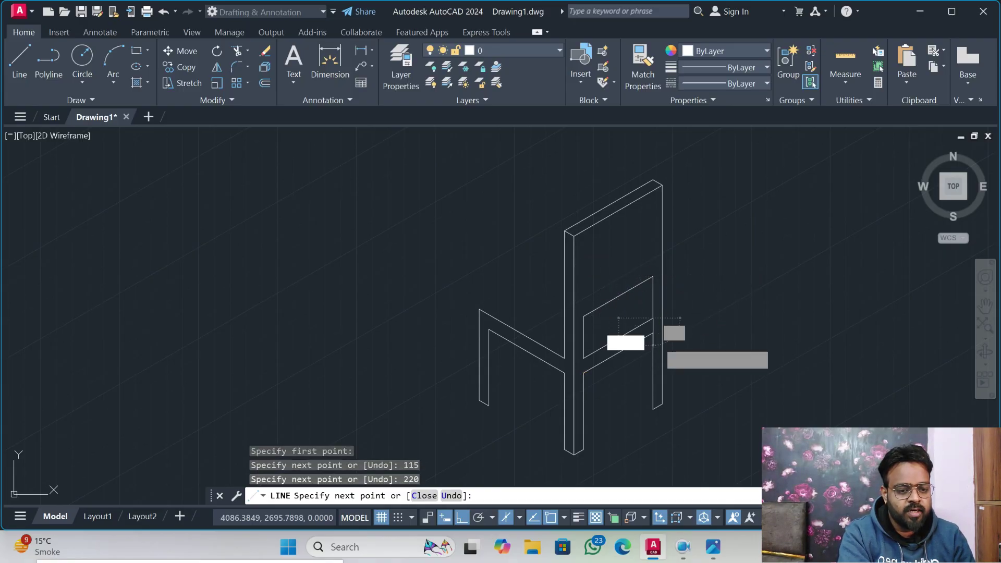
pyautogui.press('Return')
pyautogui.press('Escape')
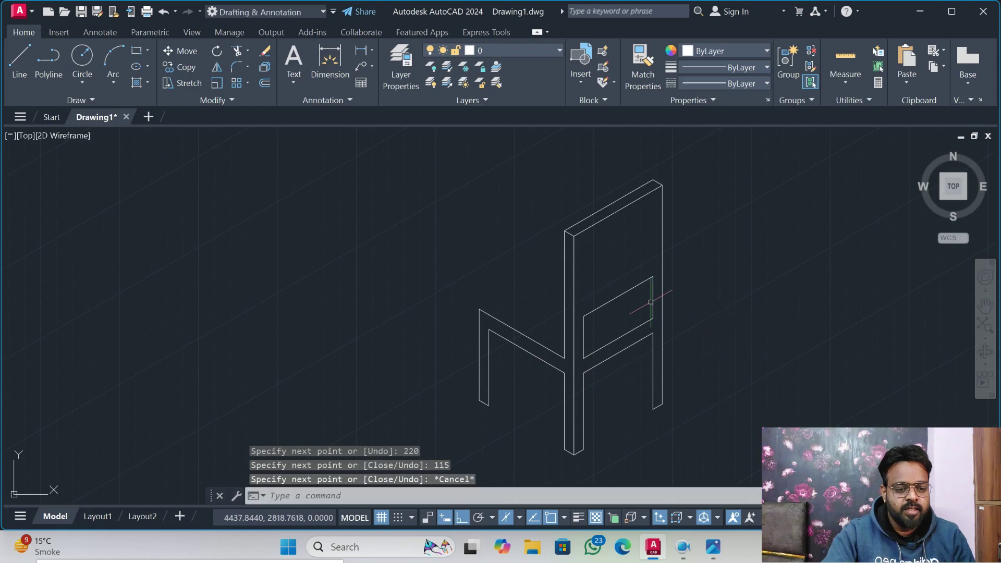
# - Copy the top edge of the lower backrest opening 30 upward, using its near endpoint as the base point
pyautogui.scroll(-2, 526, 309)
pyautogui.moveTo(444, 315)
pyautogui.mouseDown(button='middle')
pyautogui.moveTo(615, 351)
pyautogui.moveTo(766, 365)
pyautogui.mouseUp(button='middle')
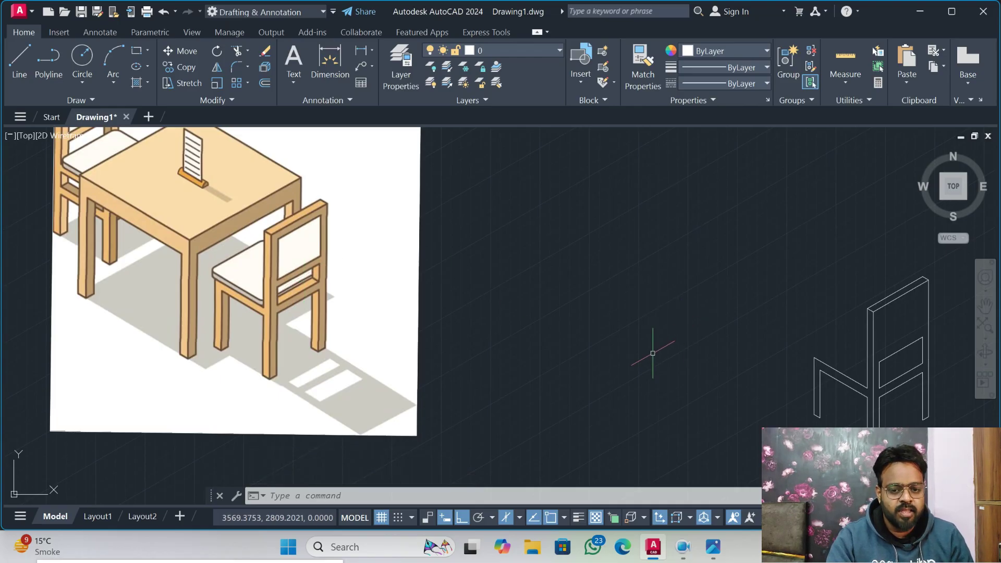
pyautogui.moveTo(743, 331); pyautogui.dragTo(465, 318, button='middle')
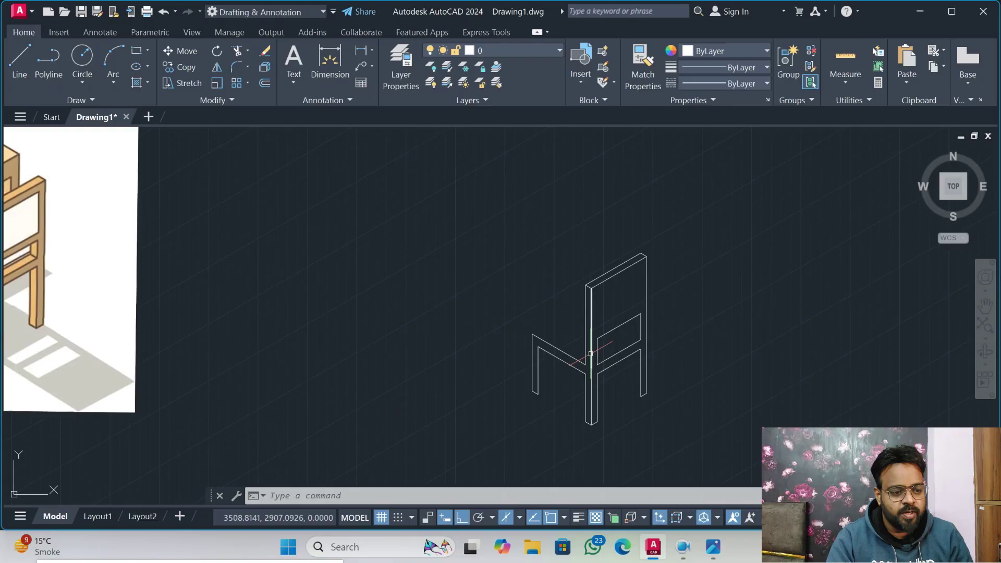
pyautogui.scroll(2, 591, 354)
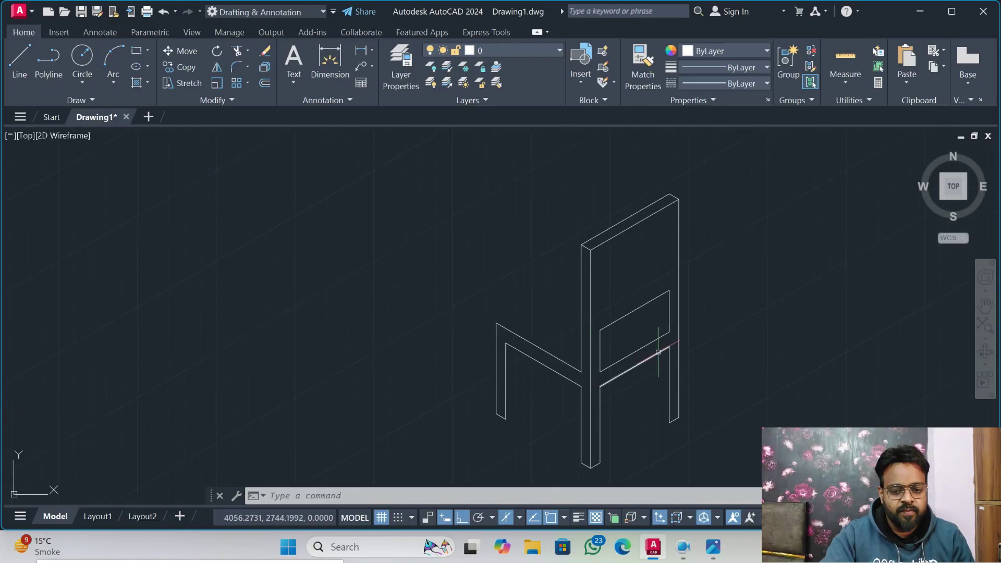
pyautogui.write('co')
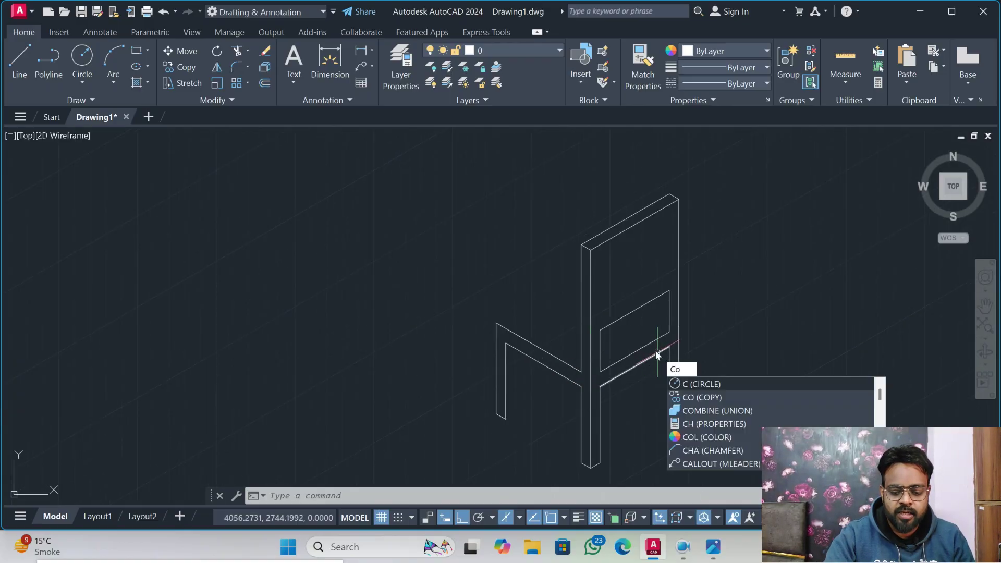
pyautogui.press('Return')
pyautogui.click(628, 299)
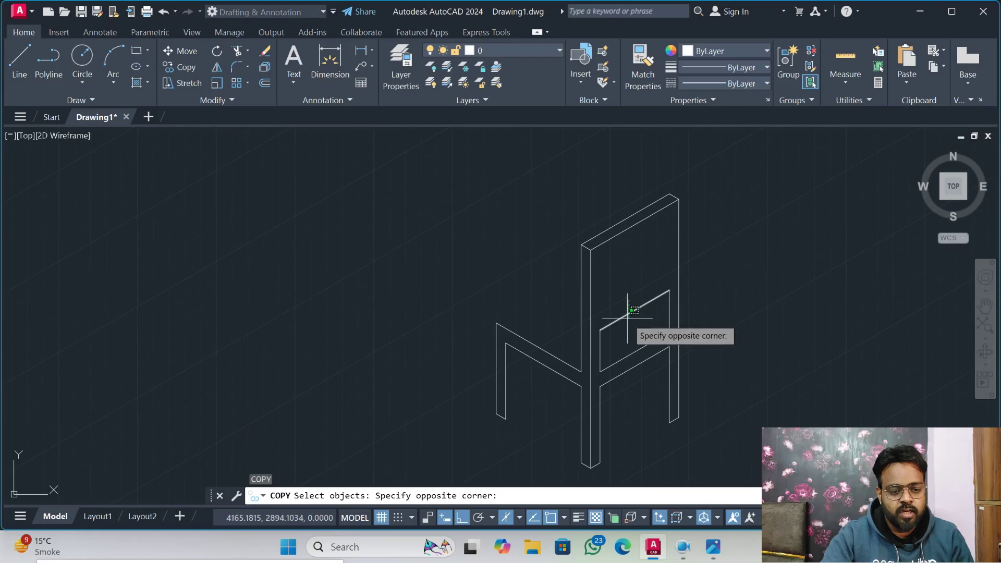
pyautogui.click(631, 313)
pyautogui.press('Return')
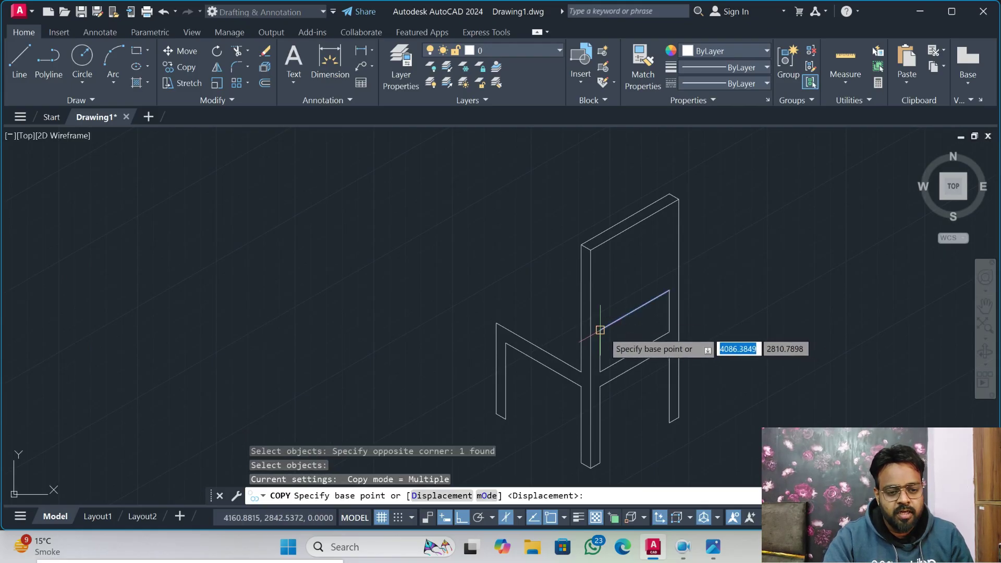
pyautogui.click(600, 330)
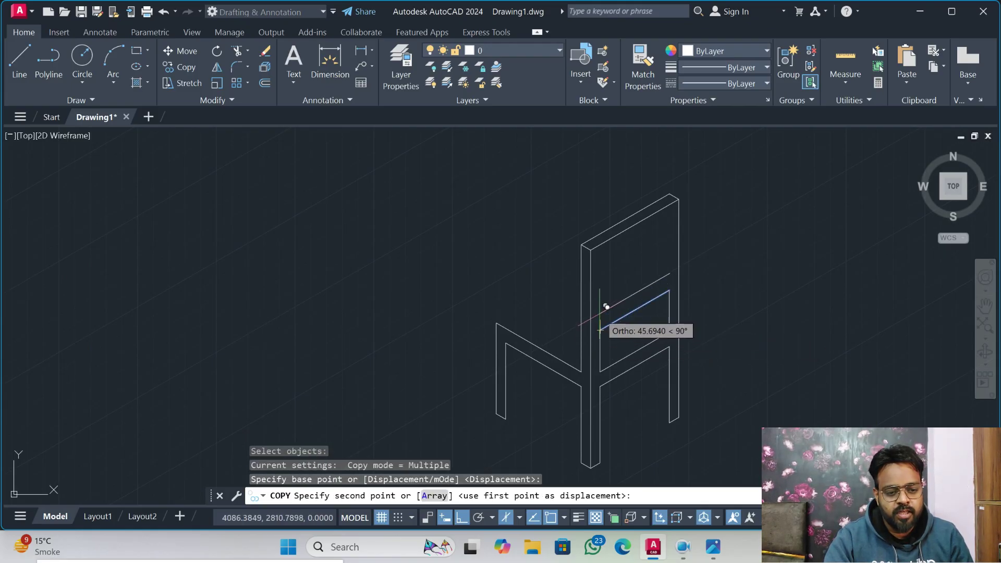
pyautogui.write('30')
pyautogui.press('Return')
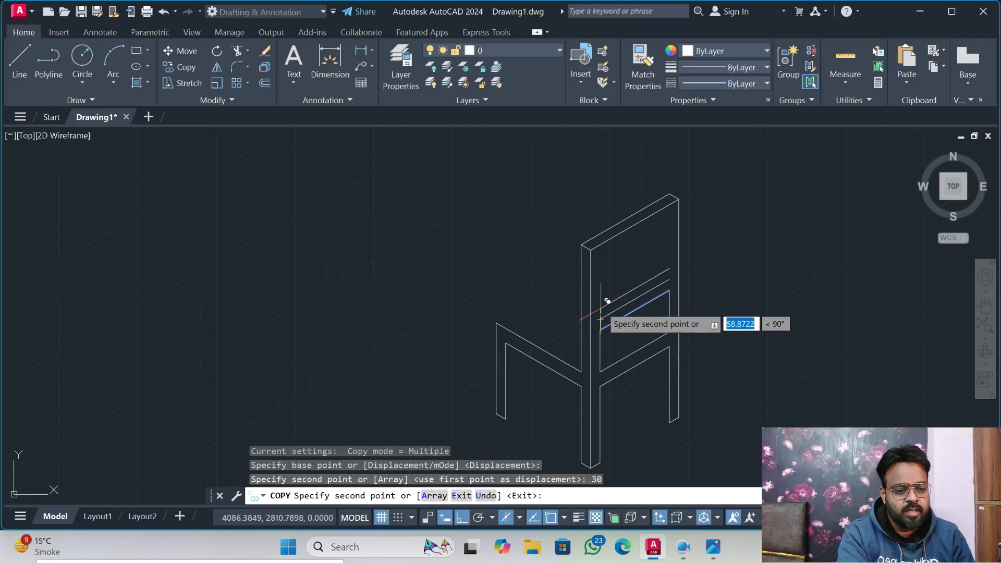
pyautogui.press('Escape')
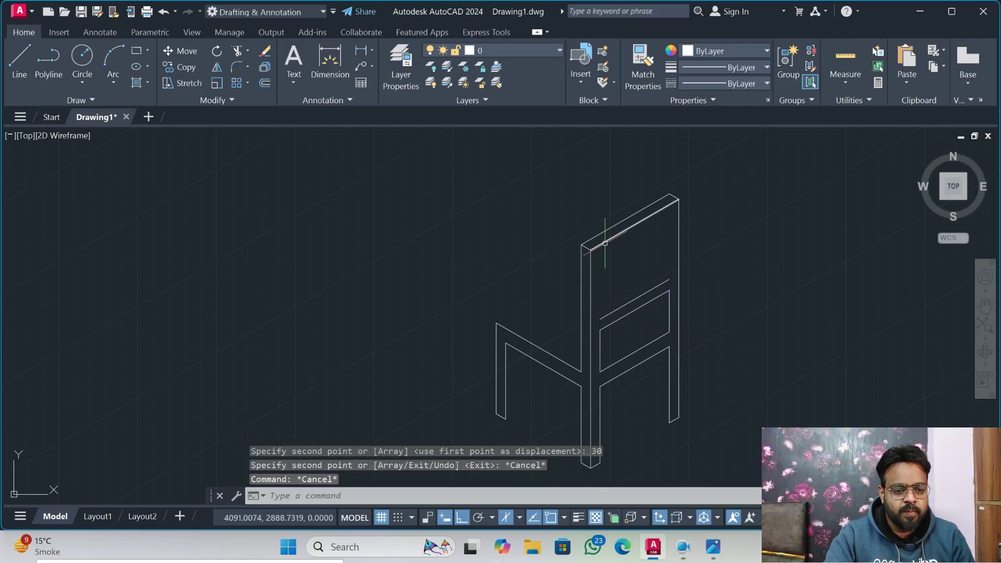
# - Copy the front top edge of the backrest 30 downward, using its near corner as the base point
pyautogui.write('c')
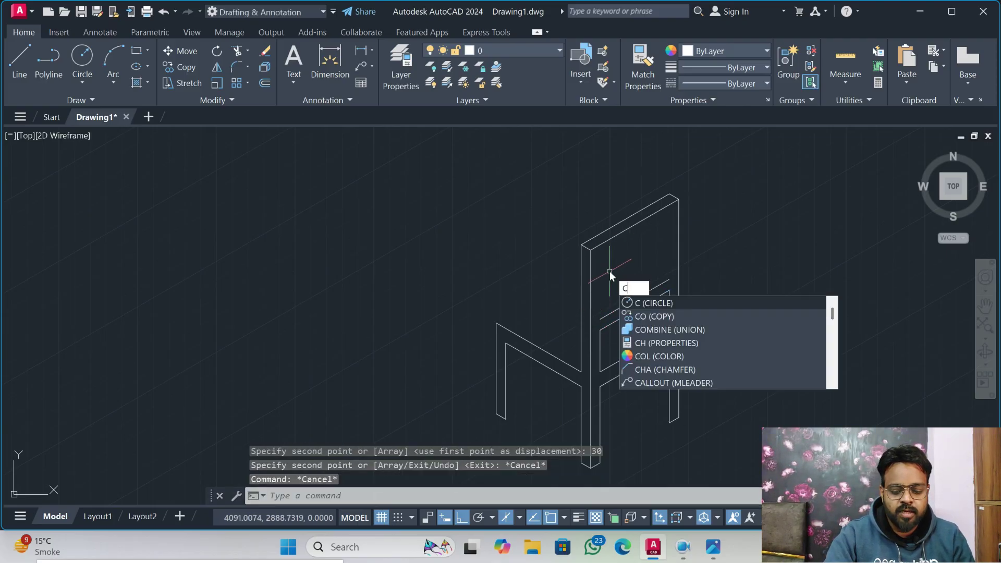
pyautogui.press('Return')
pyautogui.click(612, 231)
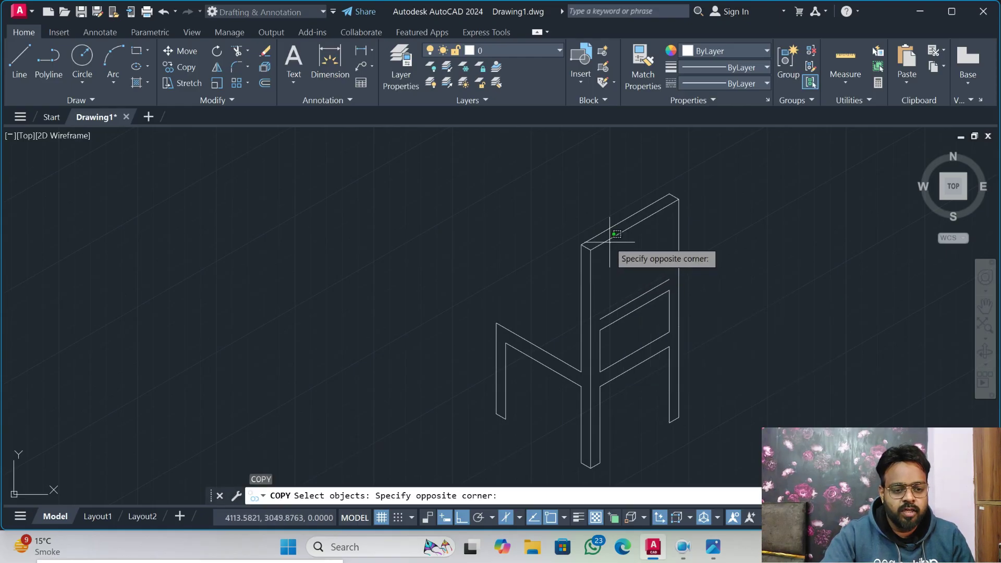
pyautogui.click(608, 241)
pyautogui.press('Return')
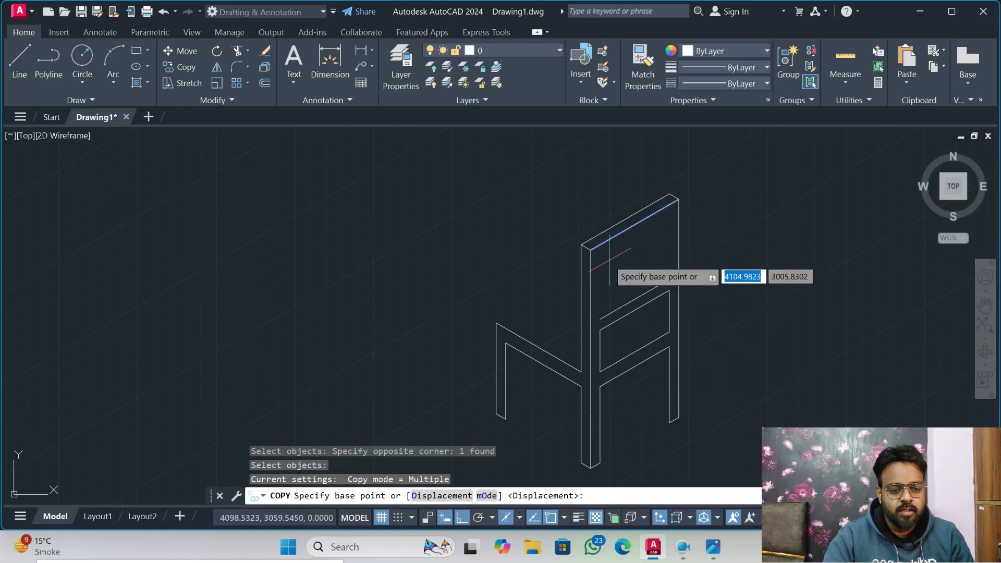
pyautogui.click(590, 250)
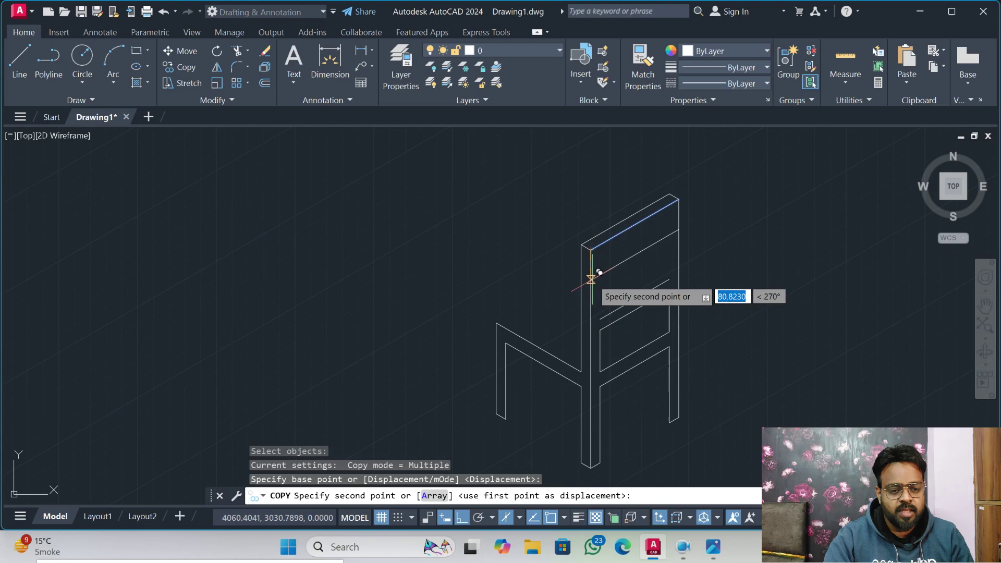
pyautogui.write('30')
pyautogui.press('Return')
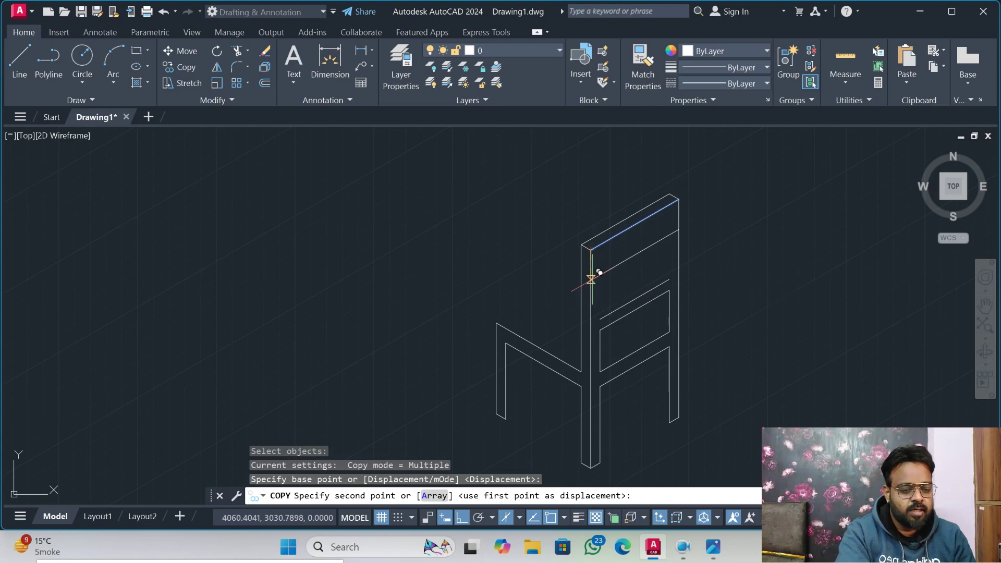
pyautogui.press('Escape')
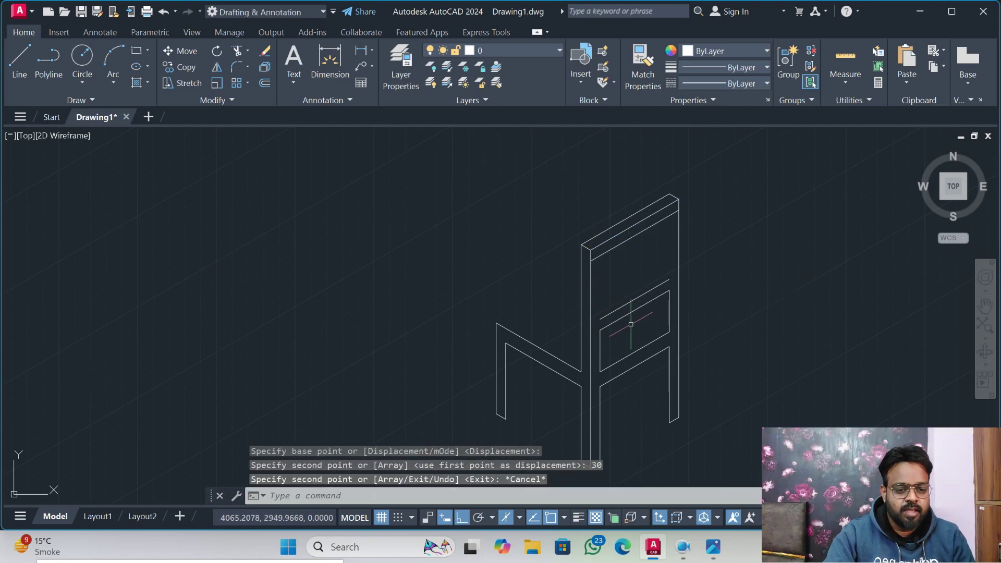
# - Draw a vertical line from the near end of the crossbar's upper edge up past the top rail's lower edge
pyautogui.scroll(2, 629, 323)
pyautogui.write('l')
pyautogui.press('Return')
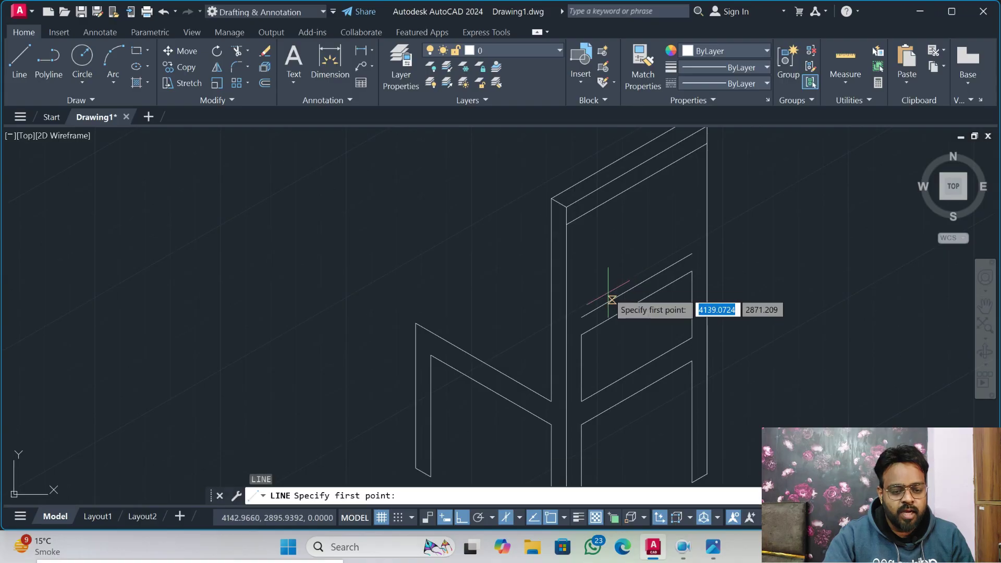
pyautogui.click(582, 316)
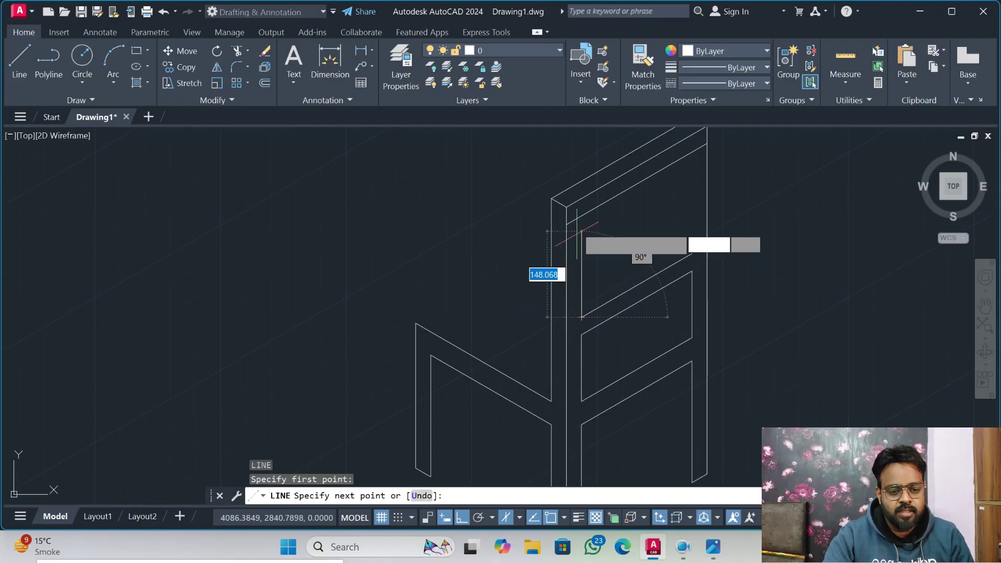
pyautogui.scroll(3, 576, 219)
pyautogui.click(591, 168)
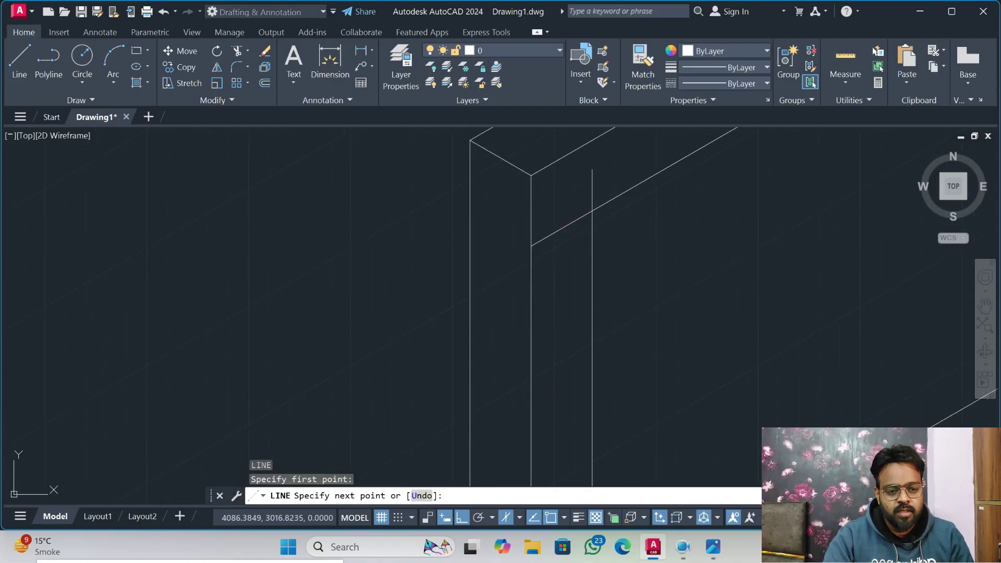
pyautogui.press('Return')
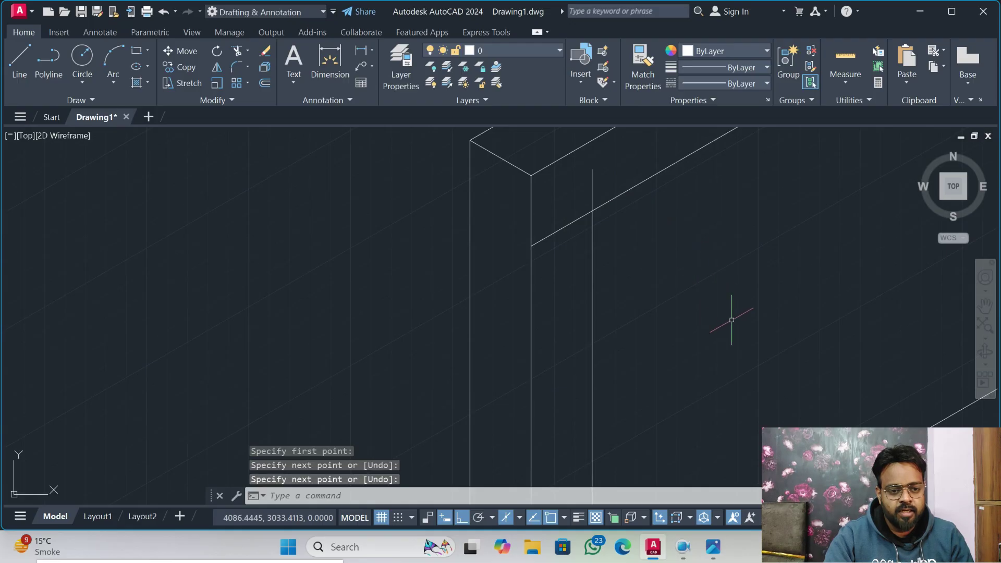
# - Draw a matching vertical line from the crossbar's far upper end up past the top rail's lower edge
pyautogui.press('Return')
pyautogui.scroll(-4, 732, 319)
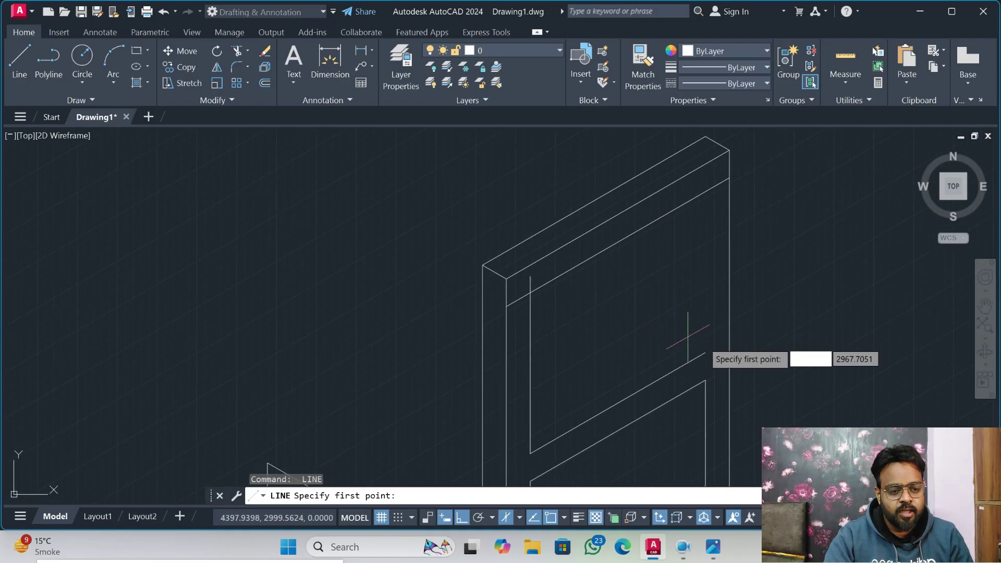
pyautogui.click(706, 353)
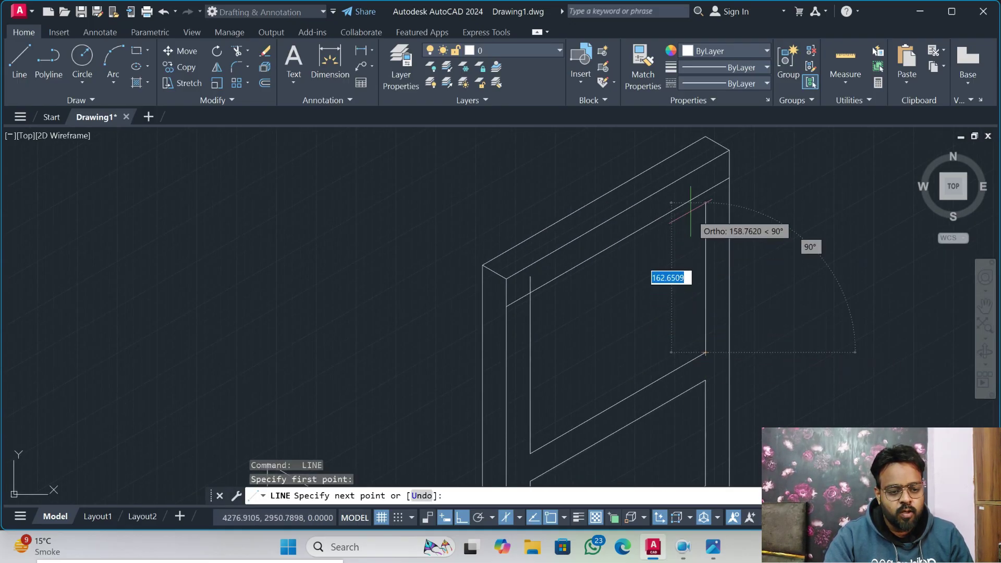
pyautogui.click(705, 177)
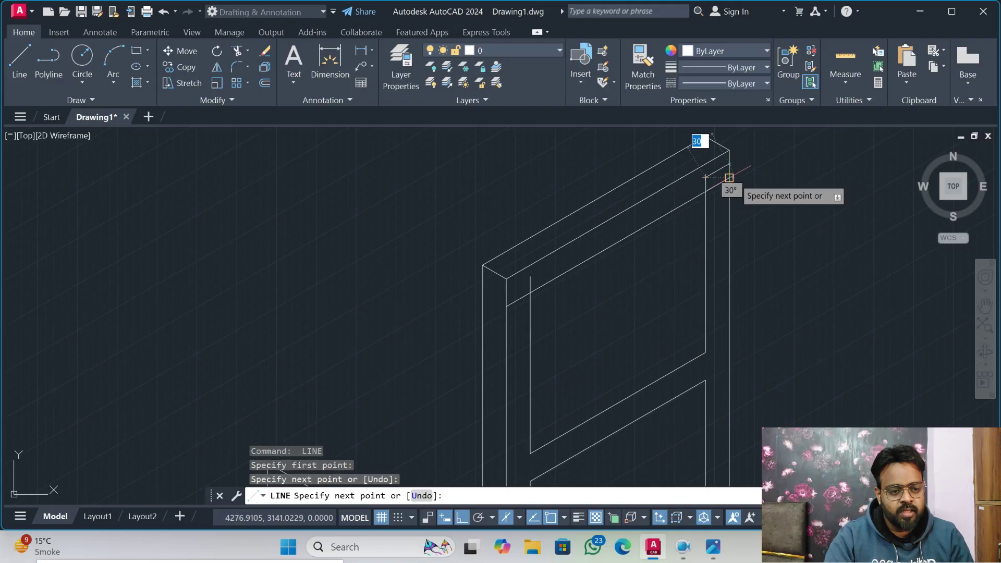
pyautogui.press('Escape')
pyautogui.press('Escape')
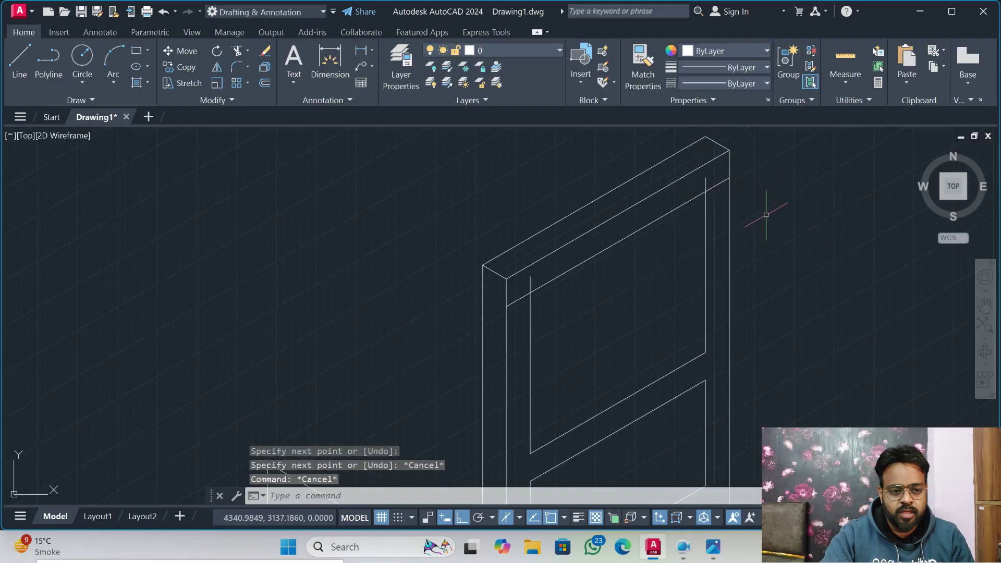
# - Trim the overhanging line ends at both top corners of the upper backrest opening
pyautogui.write('tr')
pyautogui.press('Return')
pyautogui.click(693, 188)
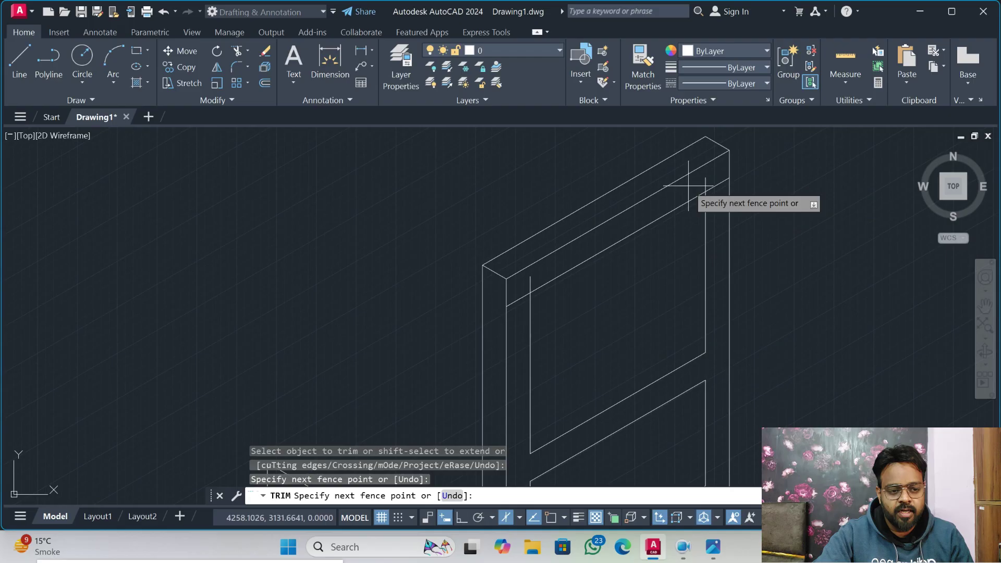
pyautogui.click(706, 189)
pyautogui.press('Return')
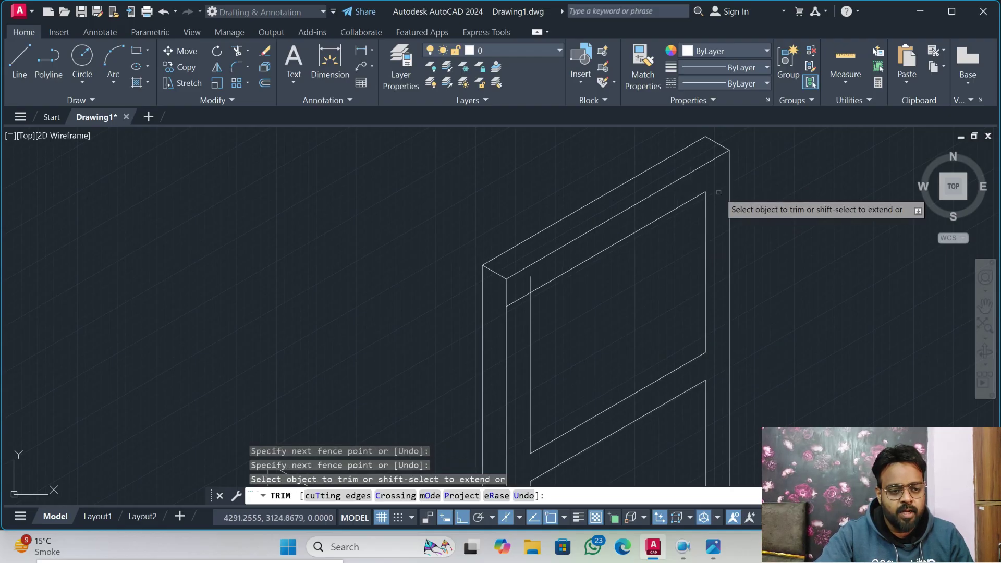
pyautogui.click(537, 275)
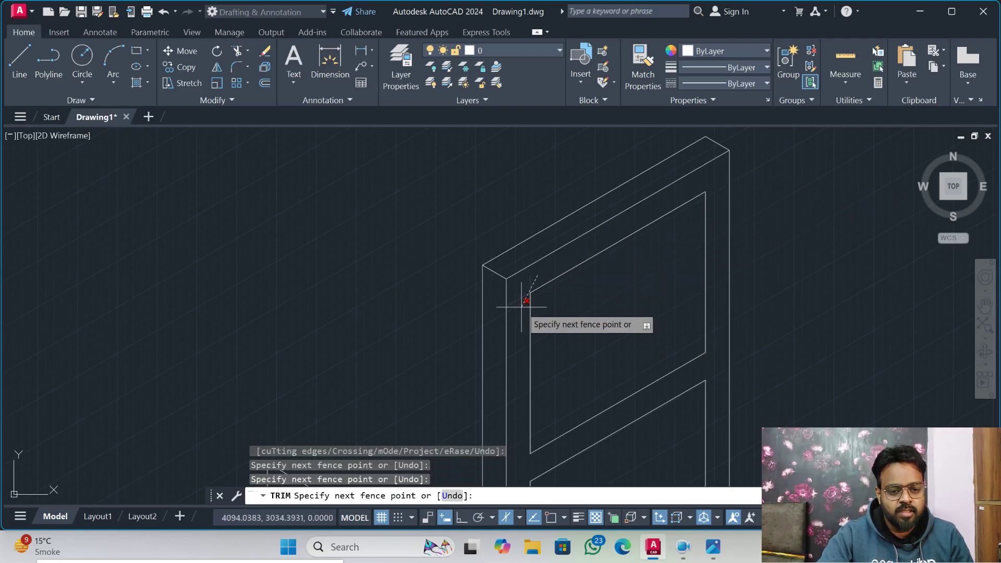
pyautogui.press('Return')
pyautogui.scroll(-2, 617, 341)
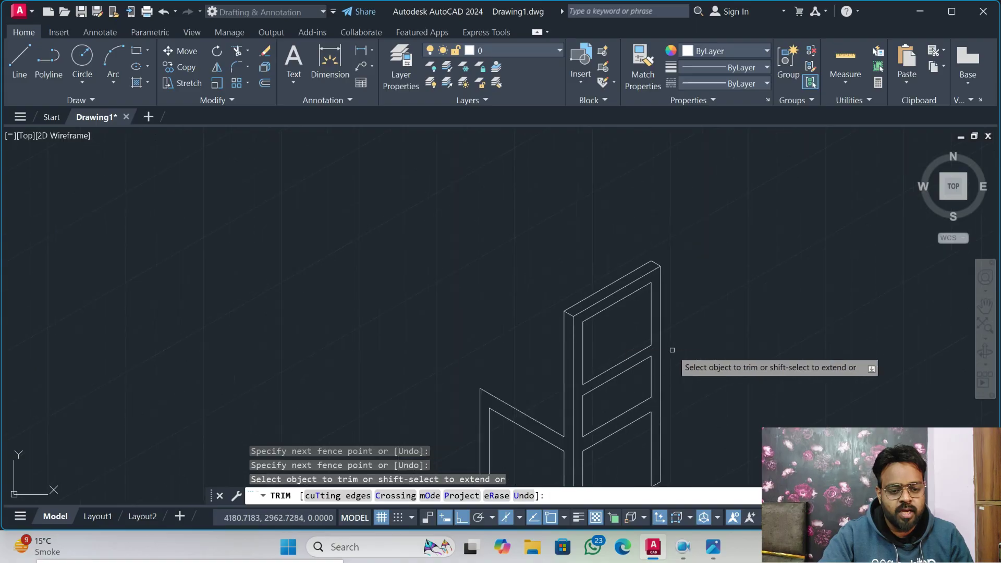
pyautogui.press('Escape')
# - From the lower backrest opening's far bottom corner, draw a 30-long line at 150°, continuing parallel to the opening's bottom edge past its near side
pyautogui.scroll(-1, 671, 358)
pyautogui.moveTo(670, 357); pyautogui.dragTo(956, 385, button='middle')
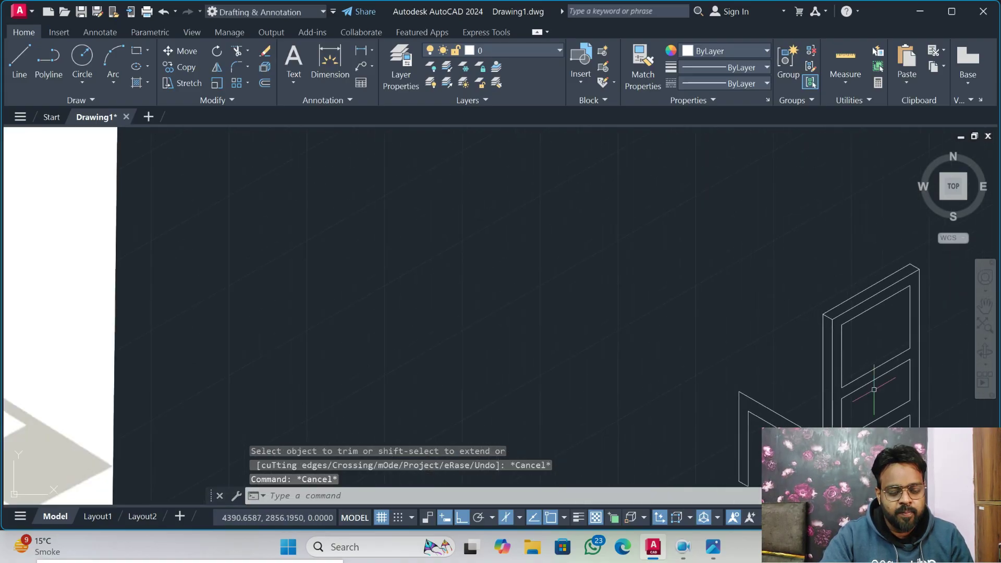
pyautogui.scroll(-2, 836, 388)
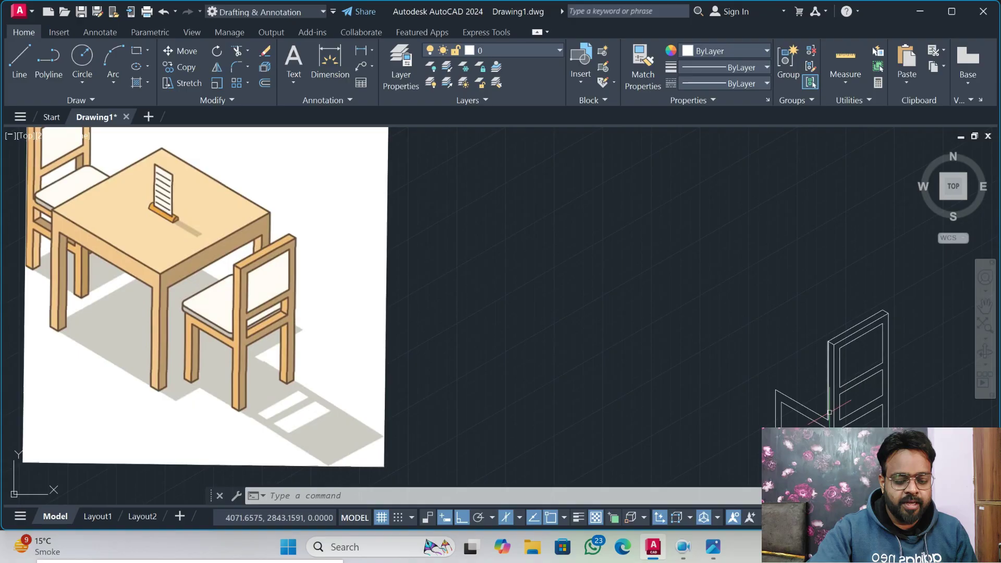
pyautogui.scroll(2, 829, 412)
pyautogui.moveTo(829, 412); pyautogui.dragTo(706, 391, button='middle')
pyautogui.press('Return')
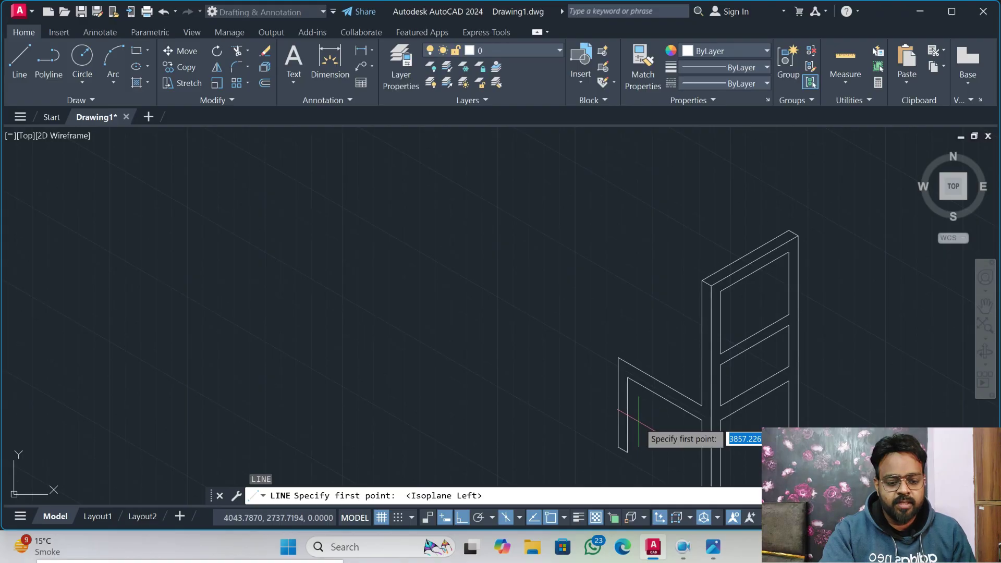
pyautogui.scroll(2, 787, 370)
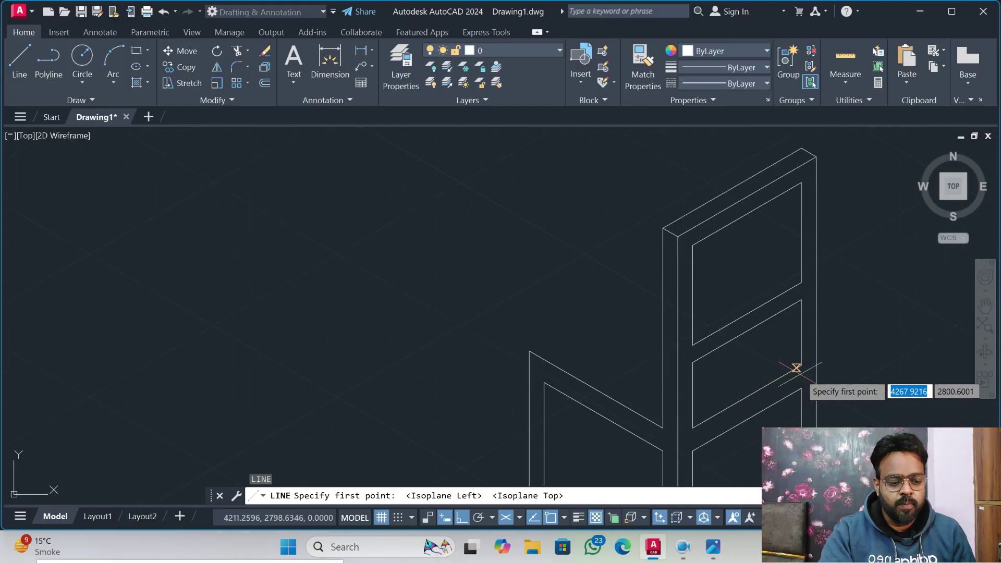
pyautogui.click(801, 364)
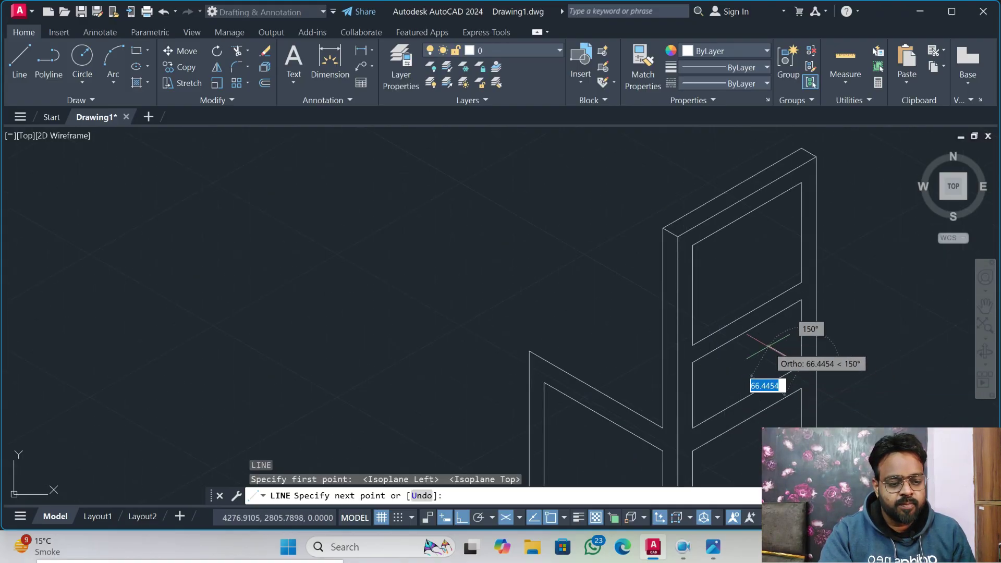
pyautogui.write('30')
pyautogui.press('Return')
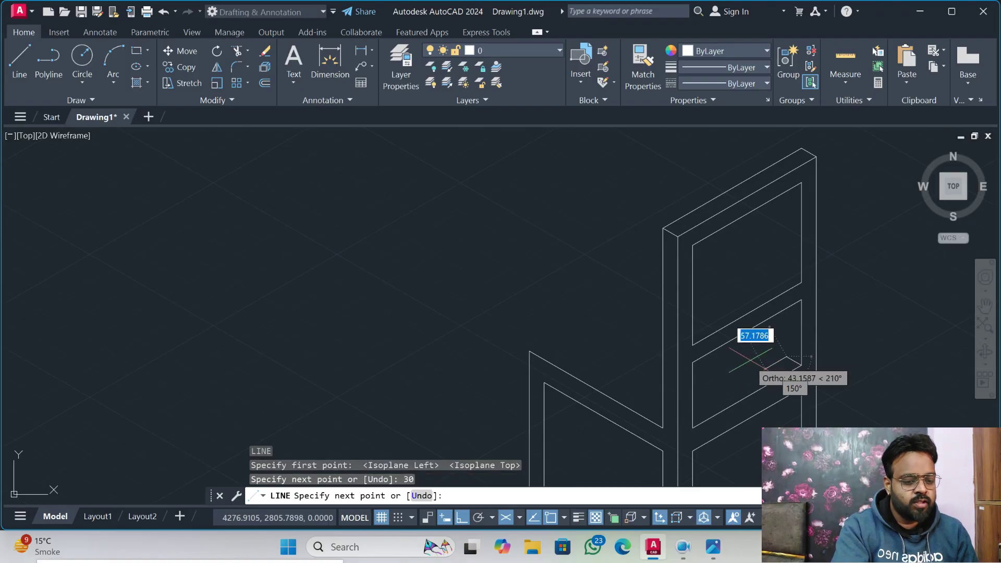
pyautogui.scroll(3, 677, 414)
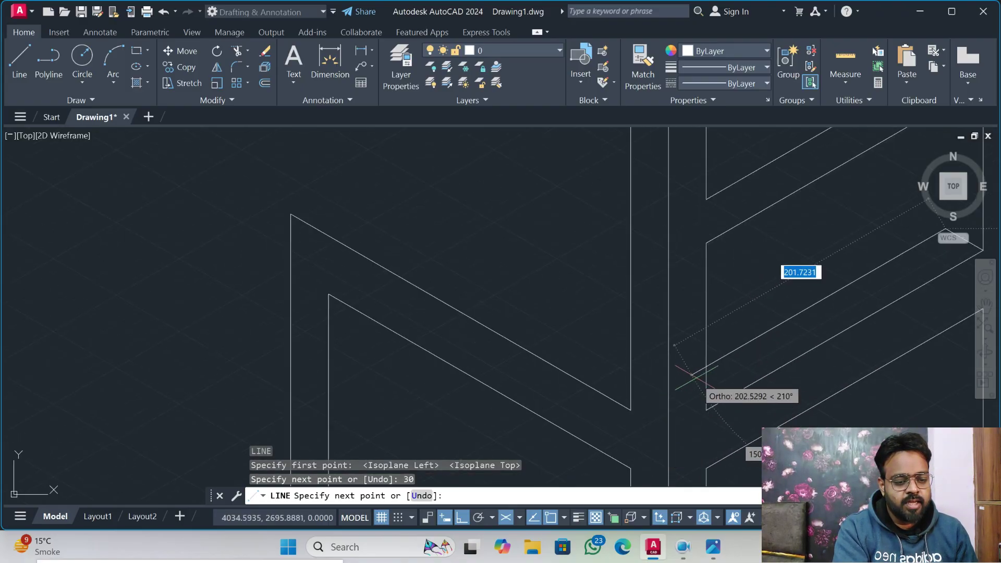
pyautogui.click(684, 378)
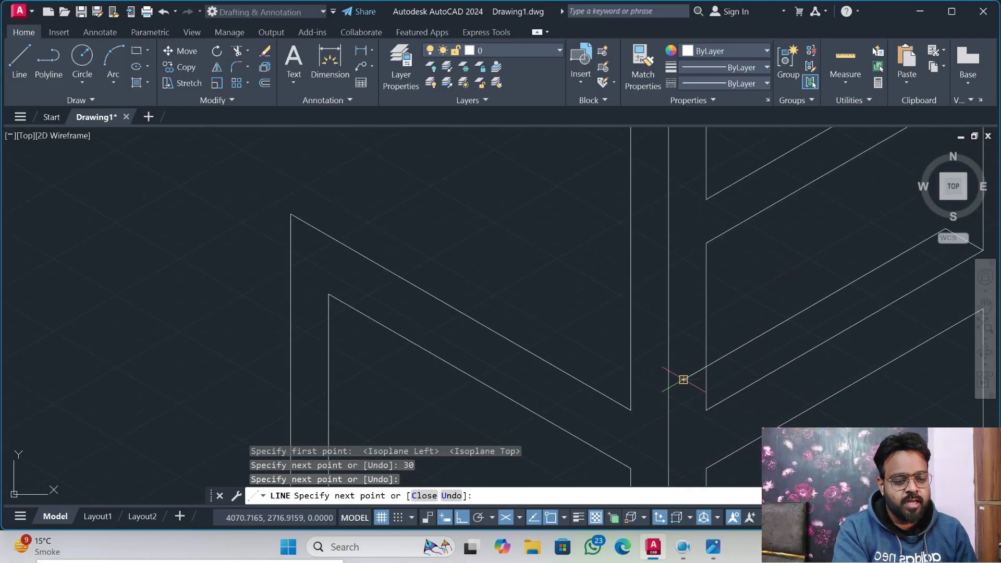
pyautogui.press('Escape')
pyautogui.press('Escape')
# - From the front leg's inner bottom corner, draw a 30-long line at 30°, continuing vertically up past the seat rail's lower edge
pyautogui.scroll(-2, 695, 404)
pyautogui.scroll(-2, 735, 420)
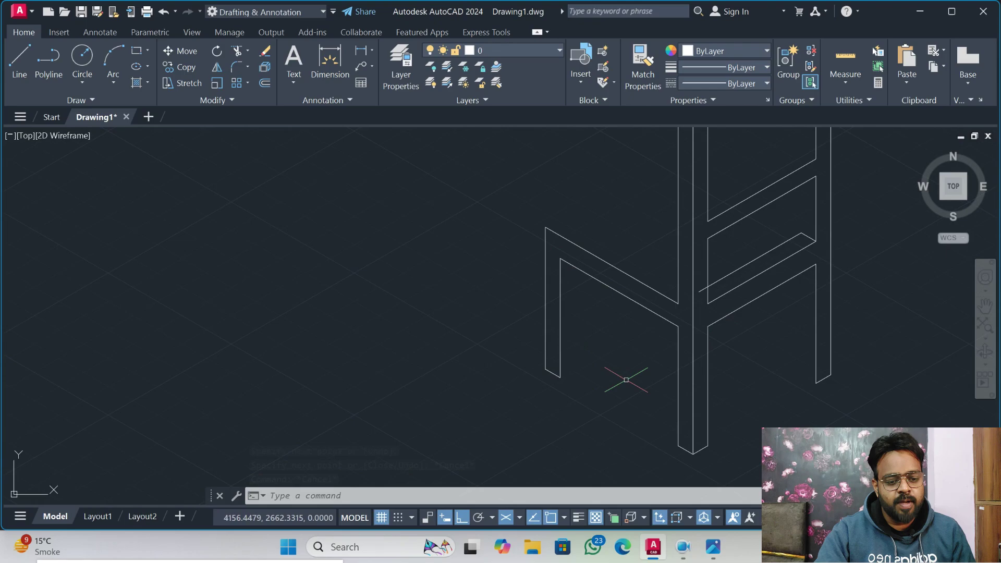
pyautogui.press('F5')
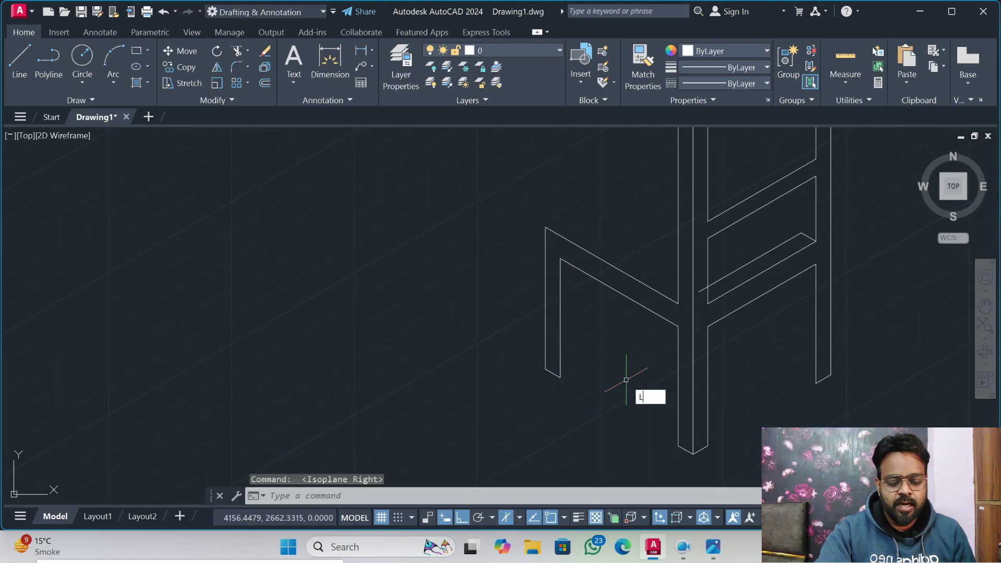
pyautogui.press('Return')
pyautogui.click(560, 377)
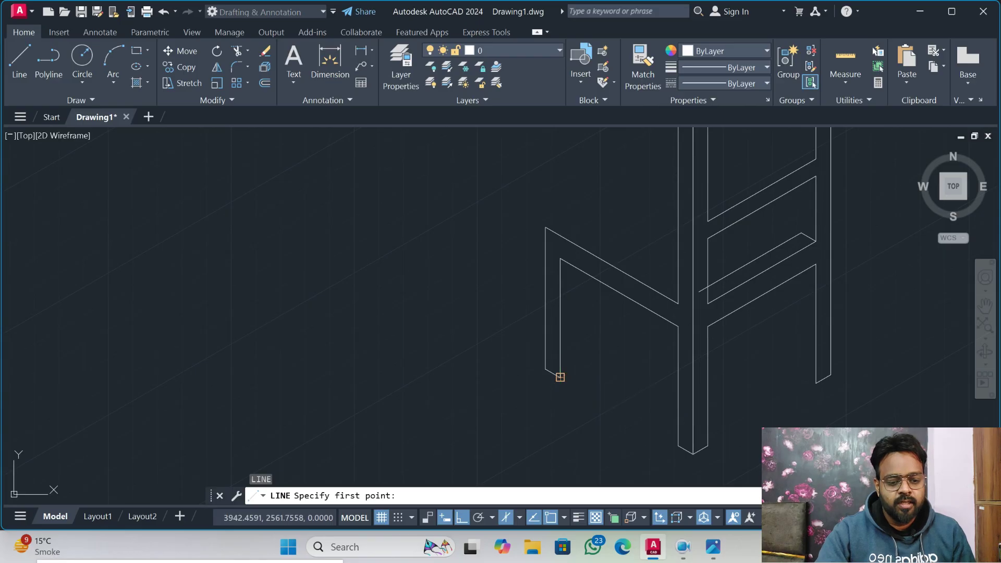
pyautogui.write('30')
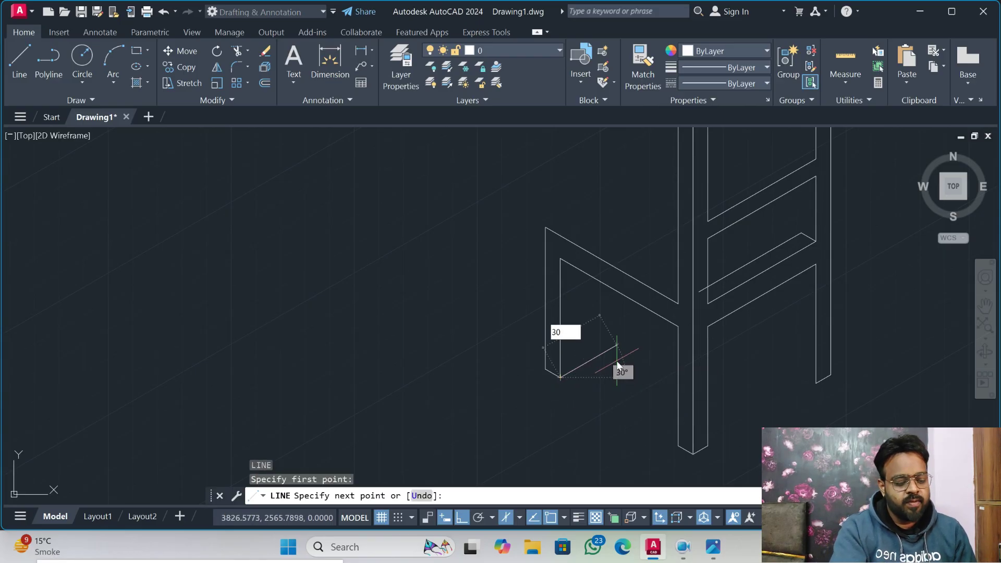
pyautogui.press('Return')
pyautogui.scroll(2, 576, 266)
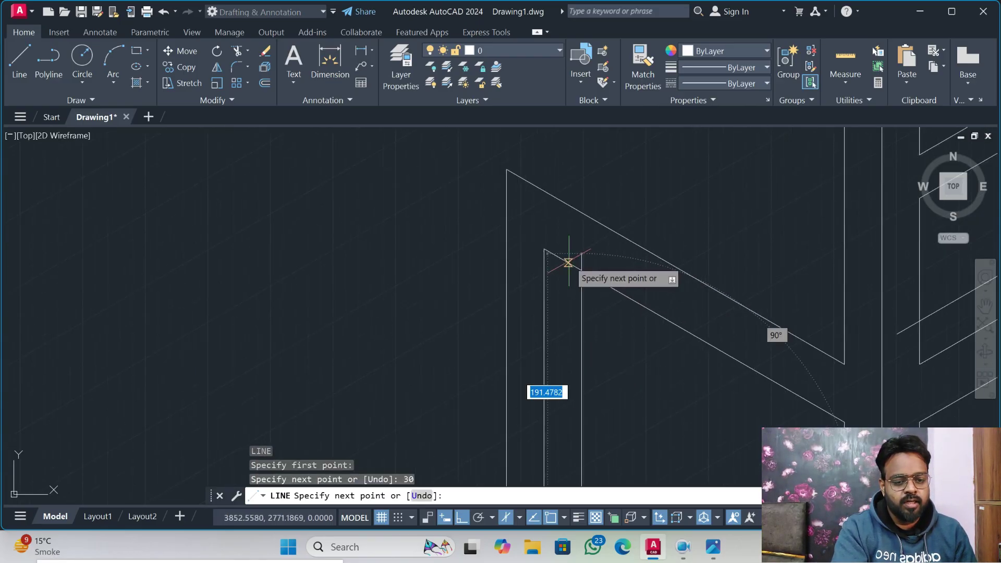
pyautogui.click(577, 230)
pyautogui.press('Escape')
pyautogui.scroll(-3, 646, 349)
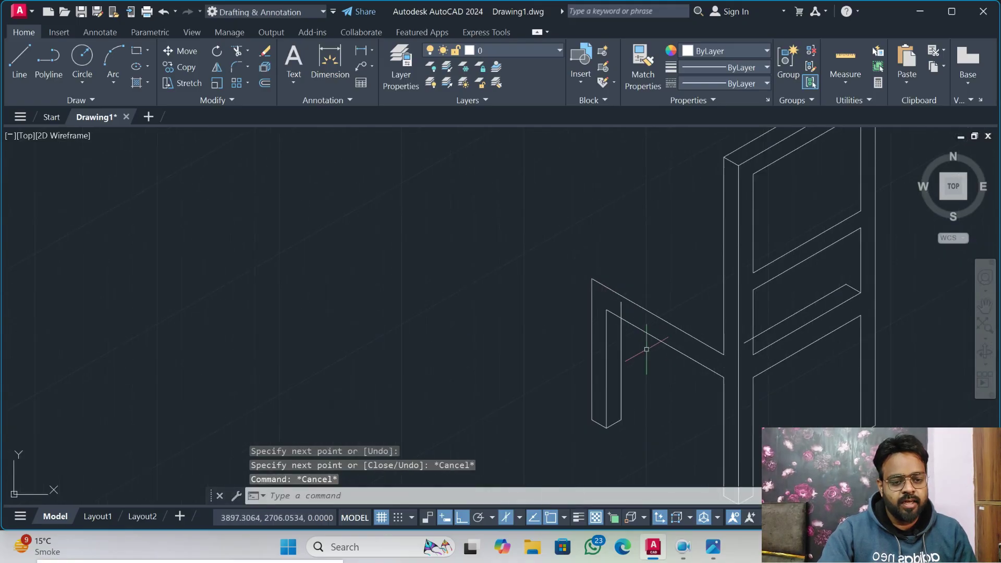
# - From the far back leg's inner bottom corner, draw a 30-long line at 150°, continuing vertically up past the back rail's lower edge
pyautogui.moveTo(749, 376); pyautogui.dragTo(606, 303, button='middle')
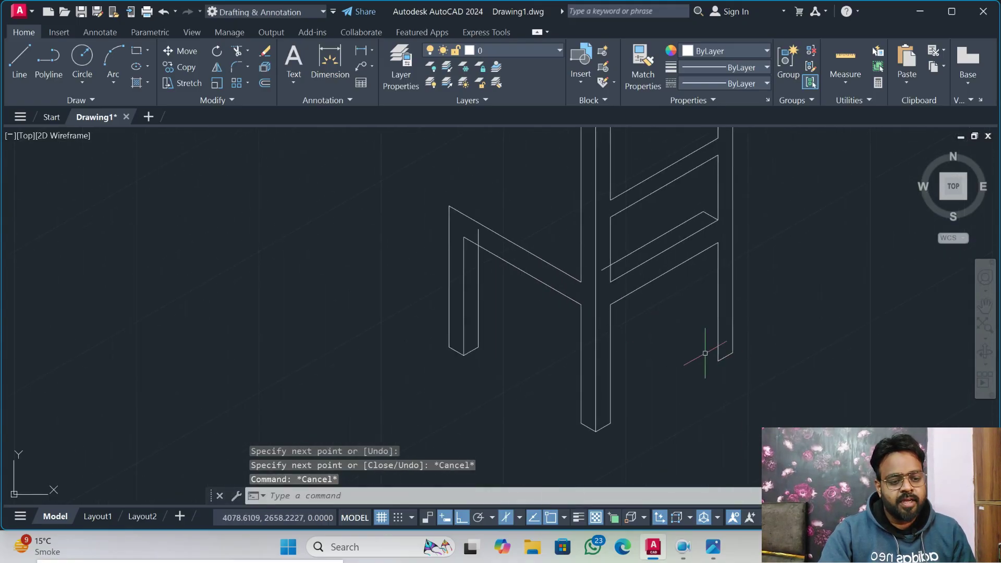
pyautogui.press('F5')
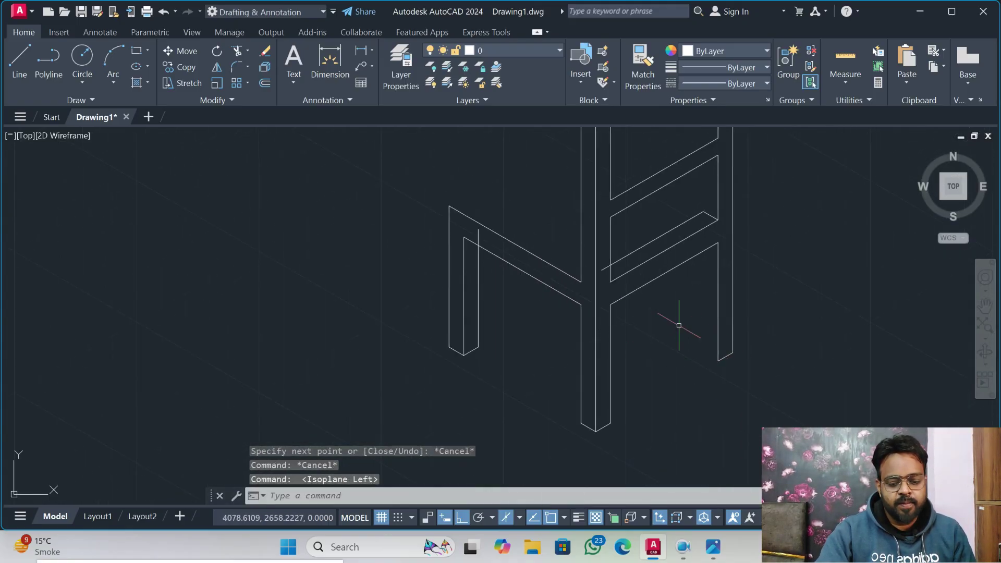
pyautogui.press('Return')
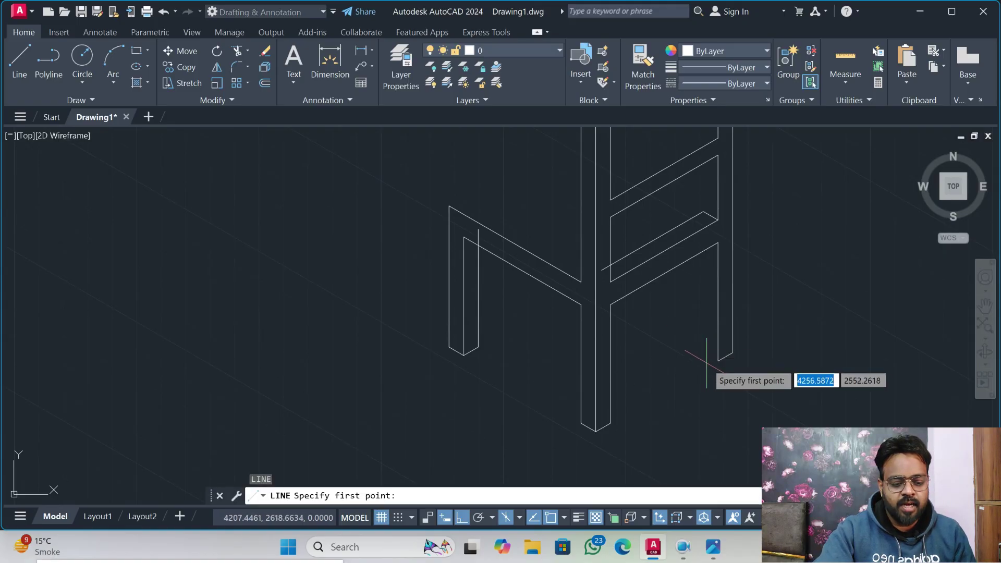
pyautogui.click(718, 361)
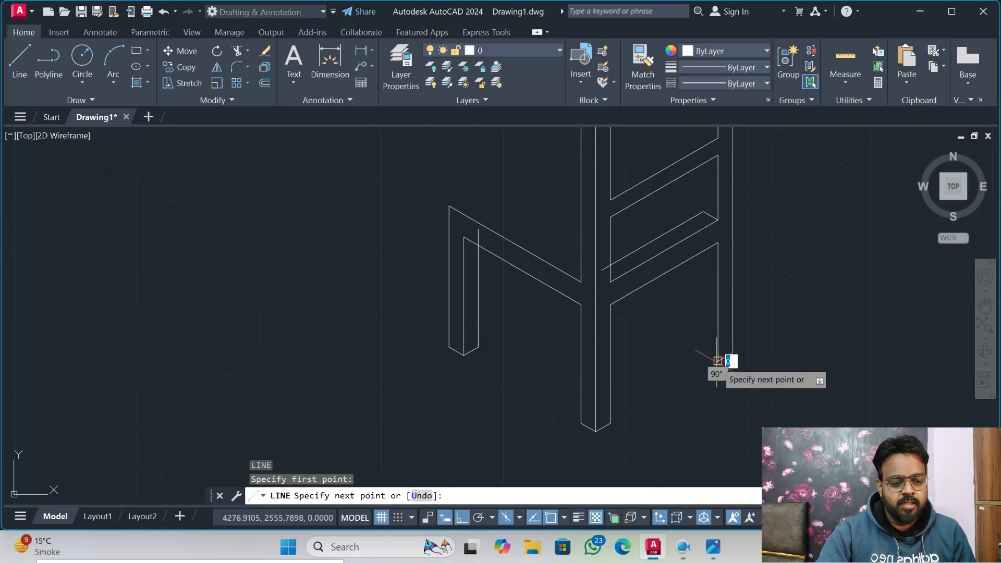
pyautogui.write('3')
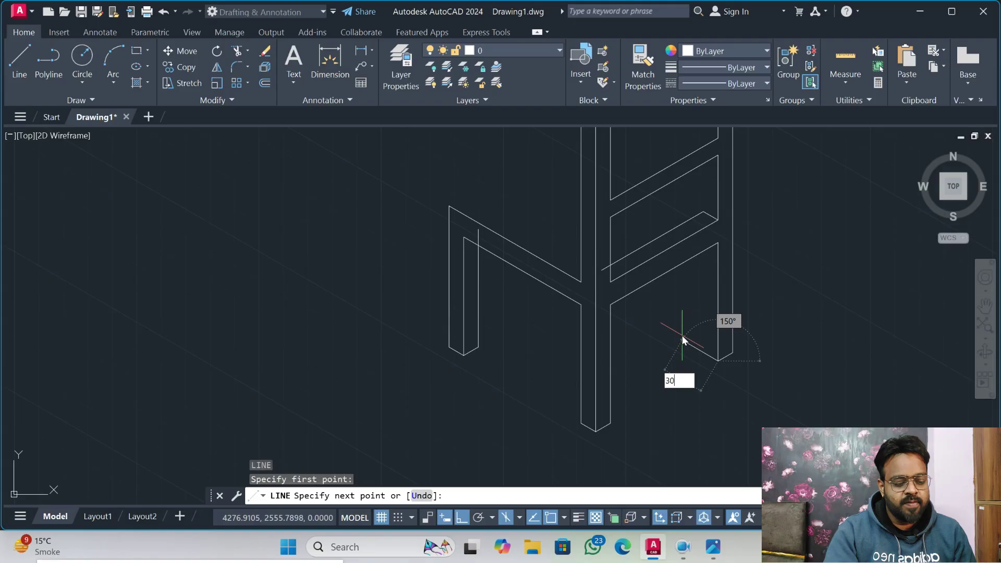
pyautogui.write('0')
pyautogui.press('Return')
pyautogui.scroll(3, 691, 232)
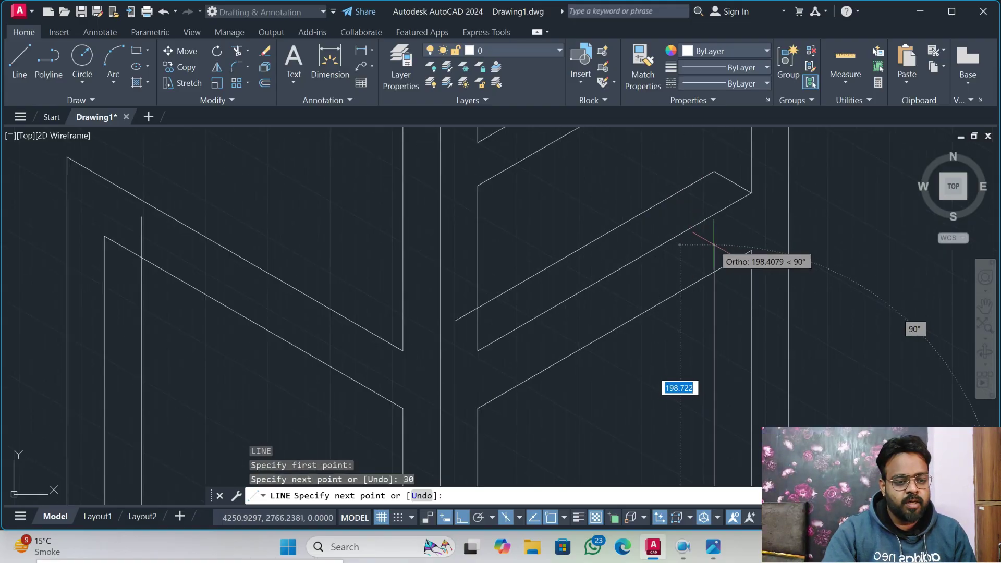
pyautogui.click(714, 245)
pyautogui.press('Escape')
pyautogui.press('Escape')
pyautogui.scroll(-3, 714, 266)
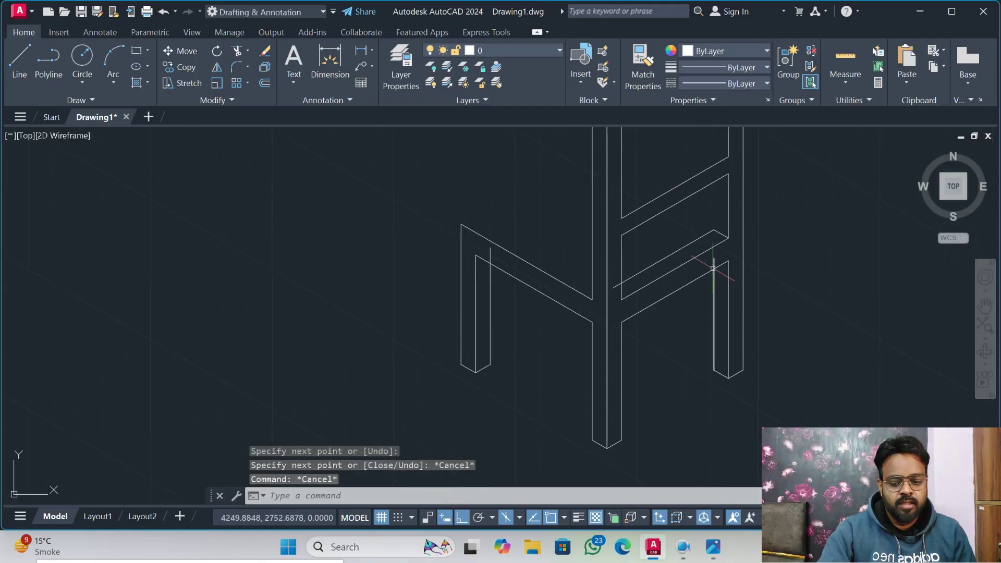
# - Draw a vertical line from the inner depth corner of the lower backrest opening up past the crossbar's lower edge
pyautogui.moveTo(701, 236); pyautogui.dragTo(647, 296, button='middle')
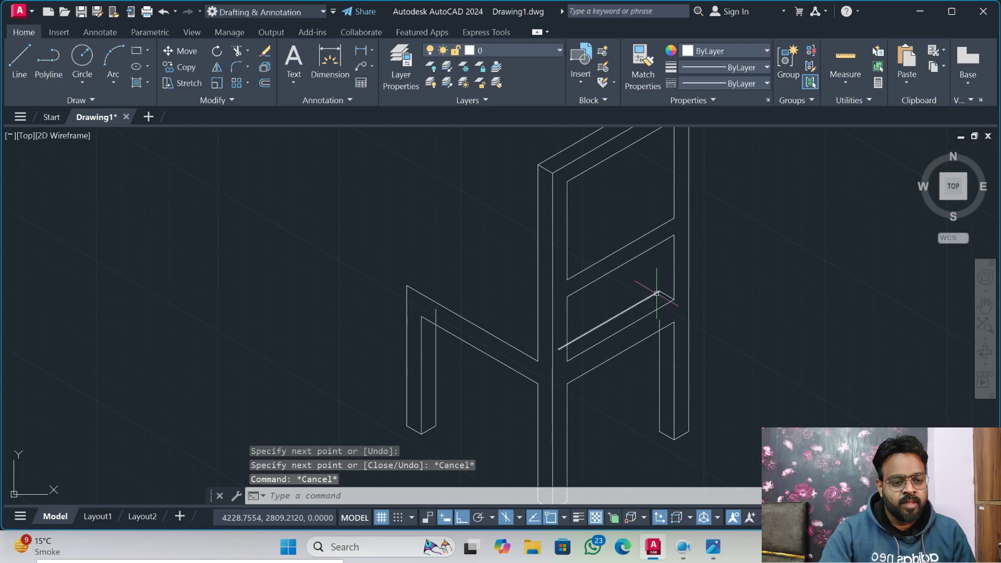
pyautogui.write('l')
pyautogui.press('Return')
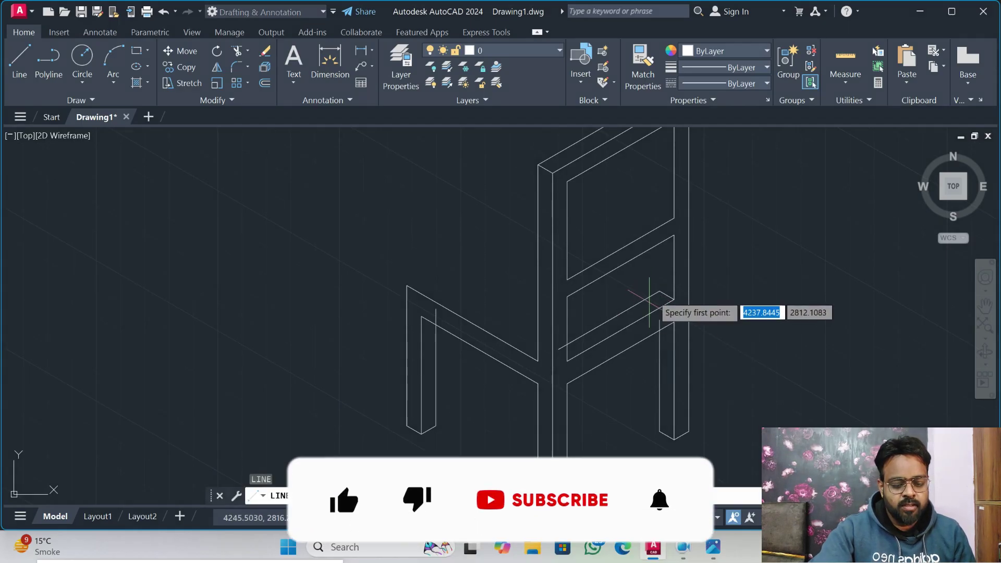
pyautogui.click(659, 290)
pyautogui.scroll(2, 657, 239)
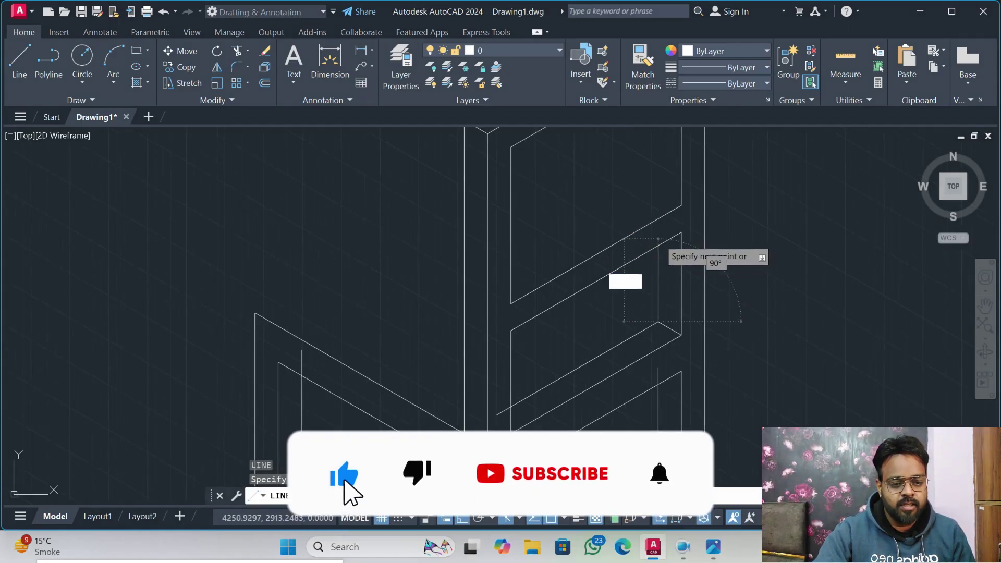
pyautogui.scroll(4, 658, 240)
pyautogui.click(657, 219)
pyautogui.press('Escape')
pyautogui.scroll(-2, 657, 219)
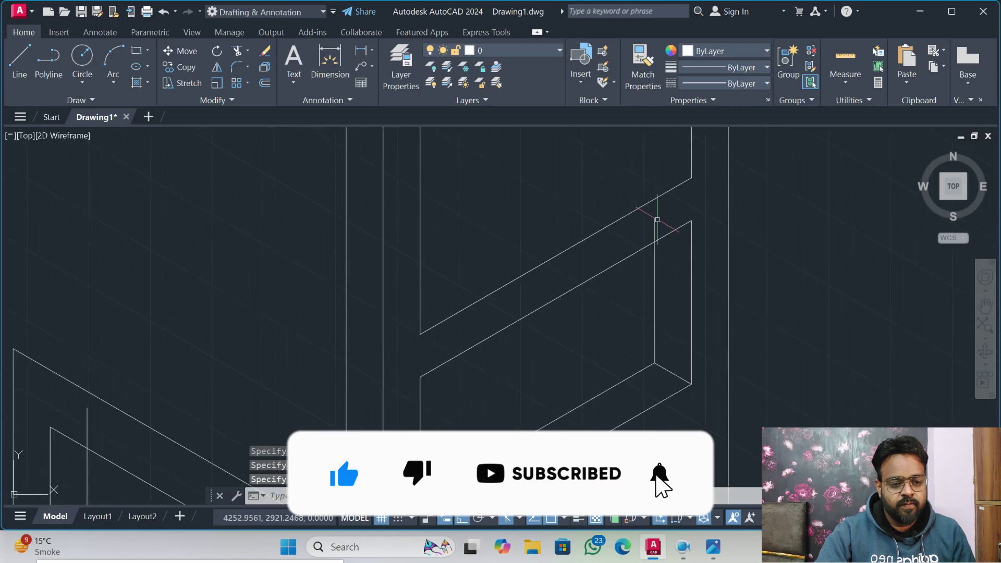
pyautogui.scroll(-3, 657, 221)
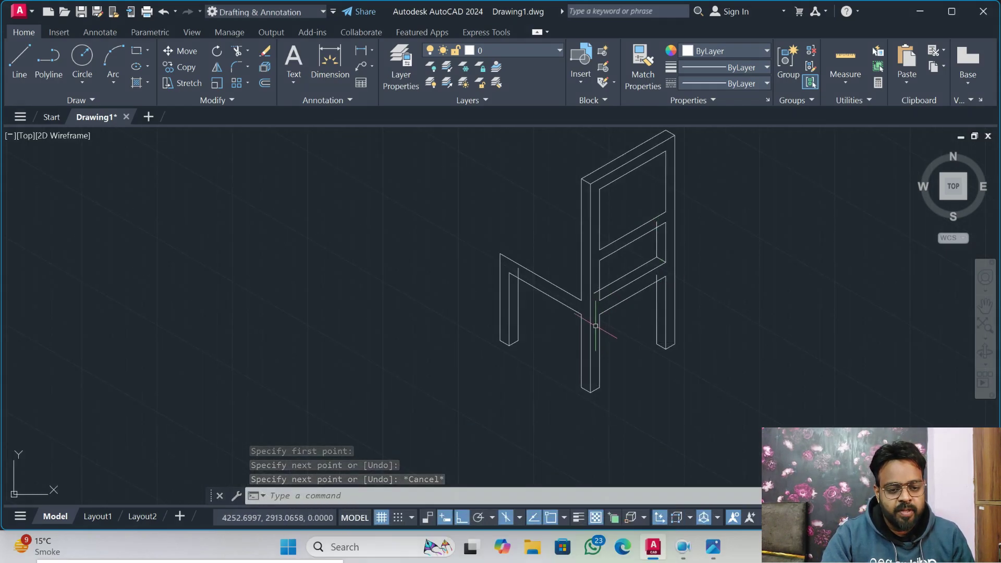
# - Trim the overshooting line ends at the front leg, the far back leg and the near side of the lower backrest opening
pyautogui.write('tr')
pyautogui.press('Return')
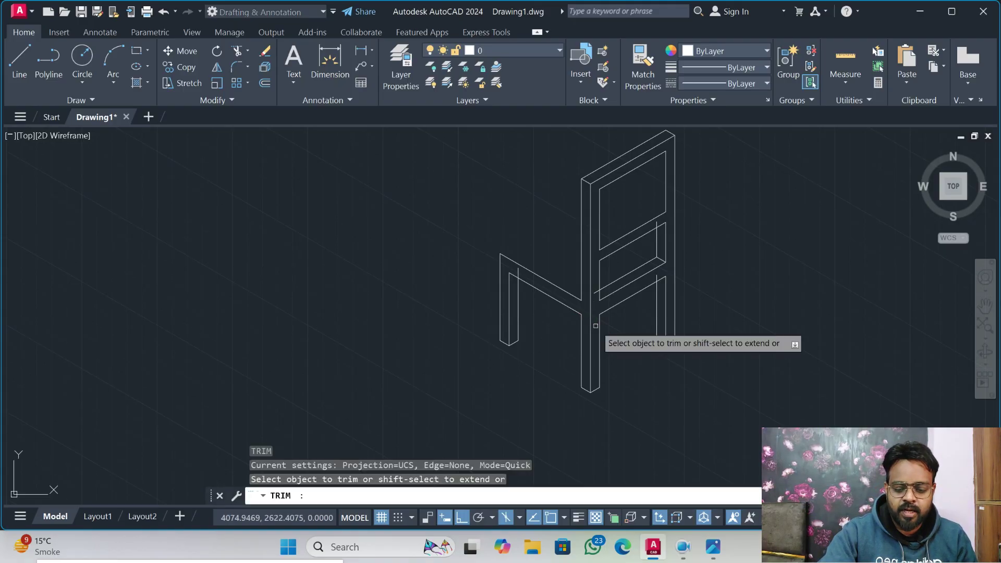
pyautogui.scroll(4, 595, 326)
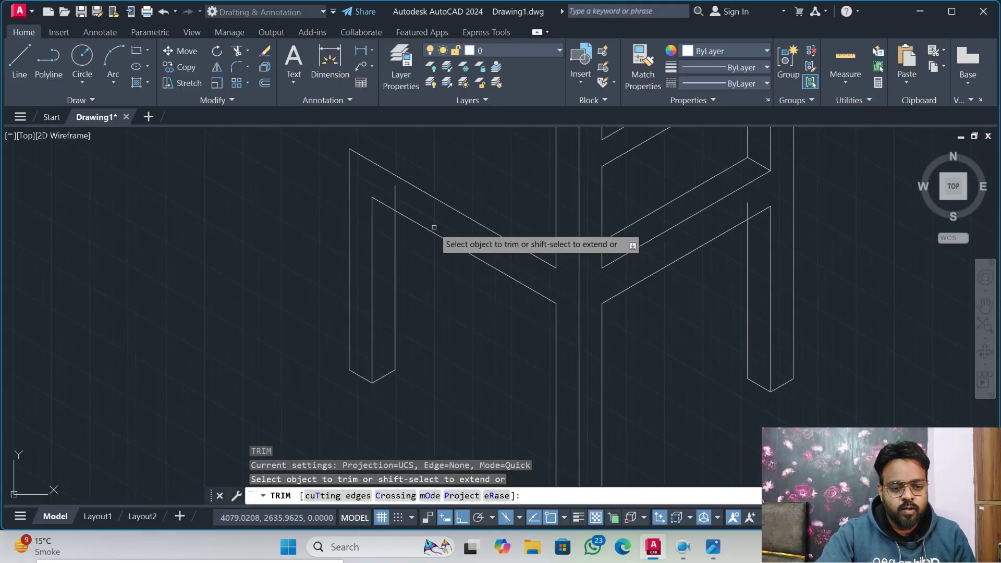
pyautogui.moveTo(390, 198); pyautogui.dragTo(414, 215)
pyautogui.press('Return')
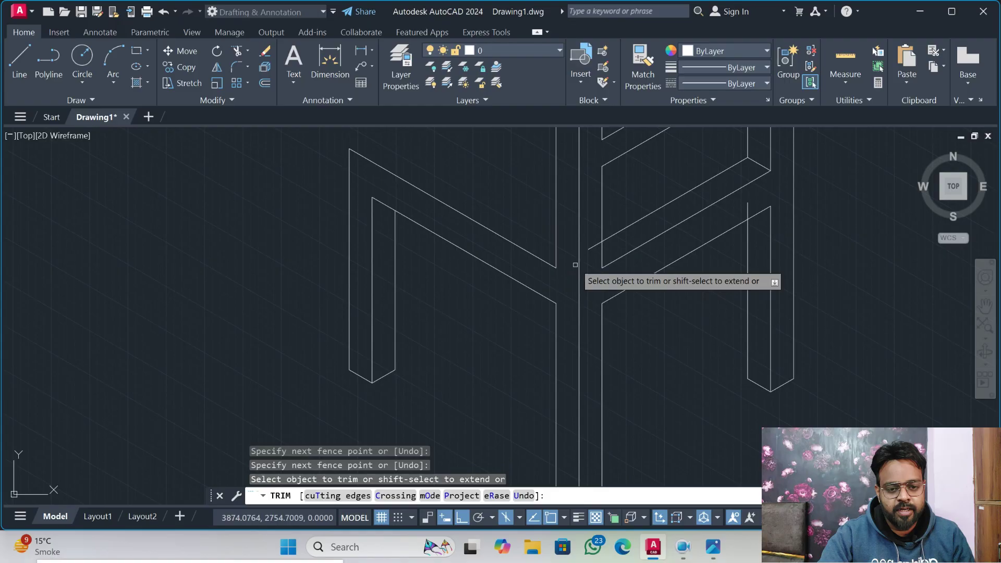
pyautogui.click(598, 246)
pyautogui.click(598, 246)
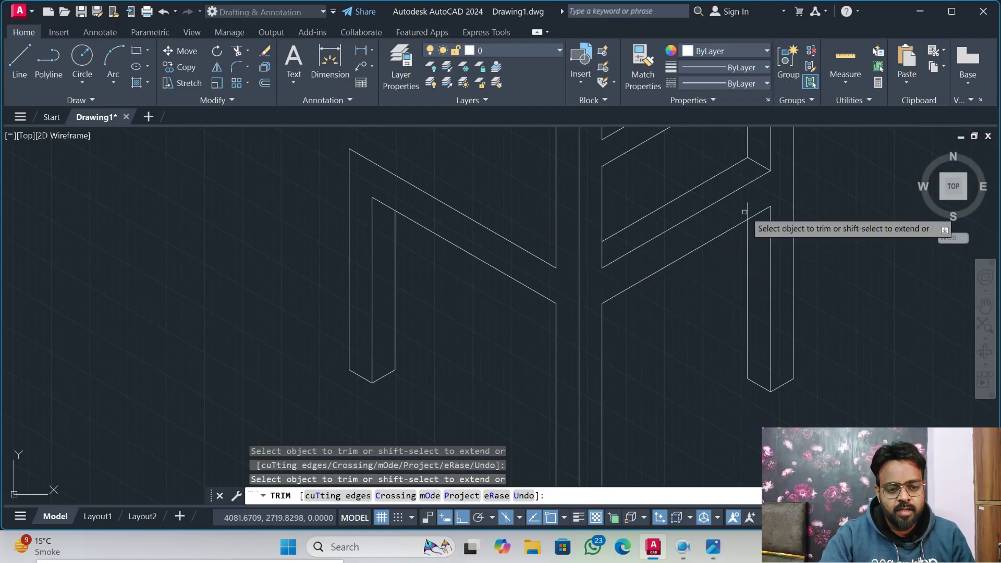
pyautogui.scroll(-2, 767, 201)
pyautogui.scroll(-2, 784, 317)
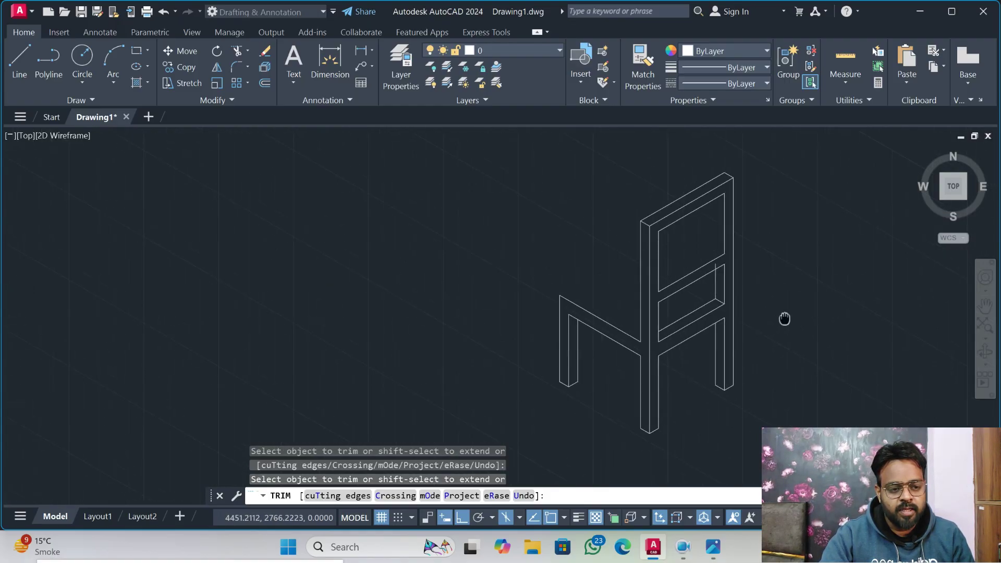
pyautogui.press('Escape')
pyautogui.press('Escape')
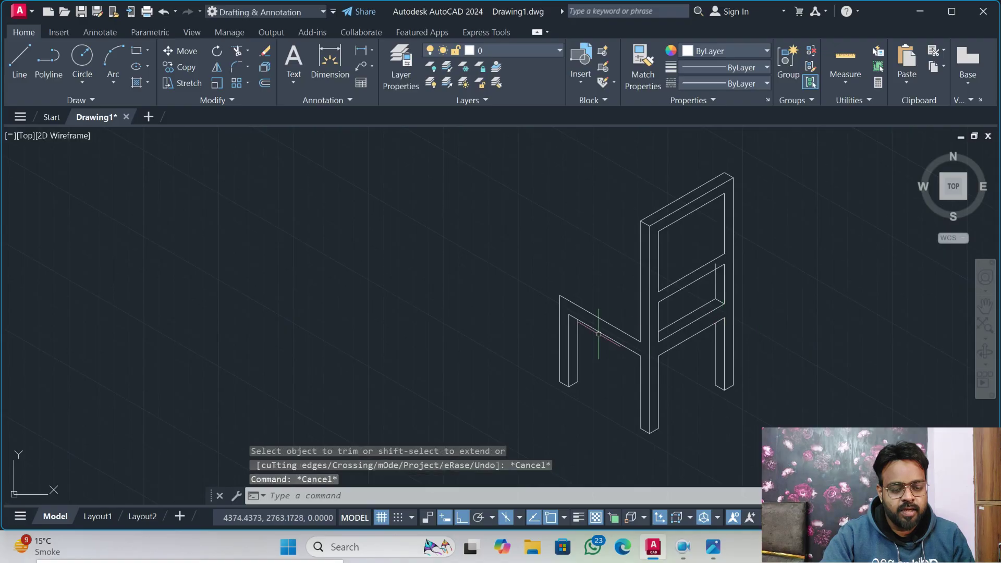
# - Examine the chair seat's shape and overhang in the reference picture and compare it with the drawn chair
pyautogui.scroll(-2, 542, 335)
pyautogui.moveTo(542, 335); pyautogui.dragTo(806, 313, button='middle')
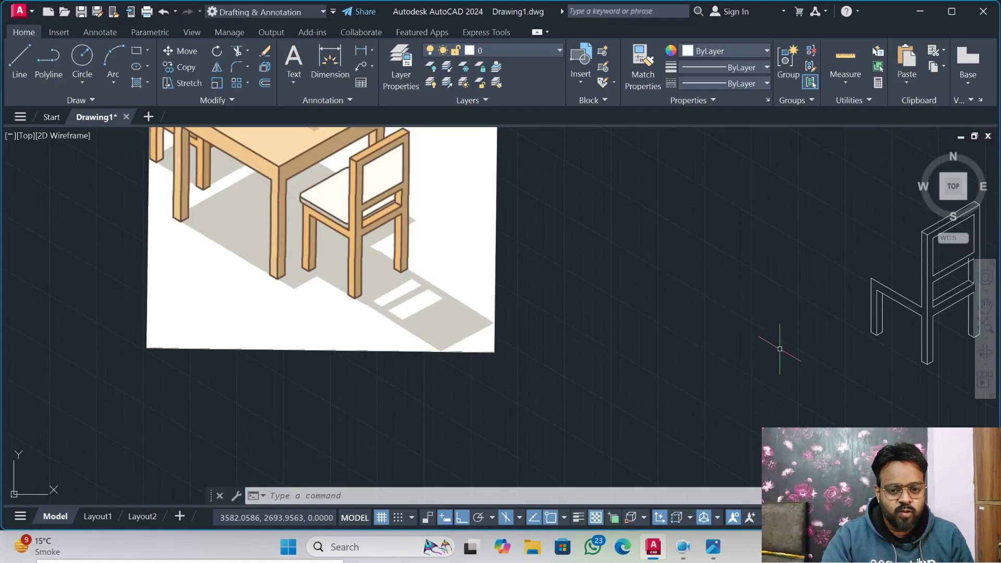
pyautogui.moveTo(867, 344); pyautogui.dragTo(577, 335, button='middle')
pyautogui.scroll(2, 584, 318)
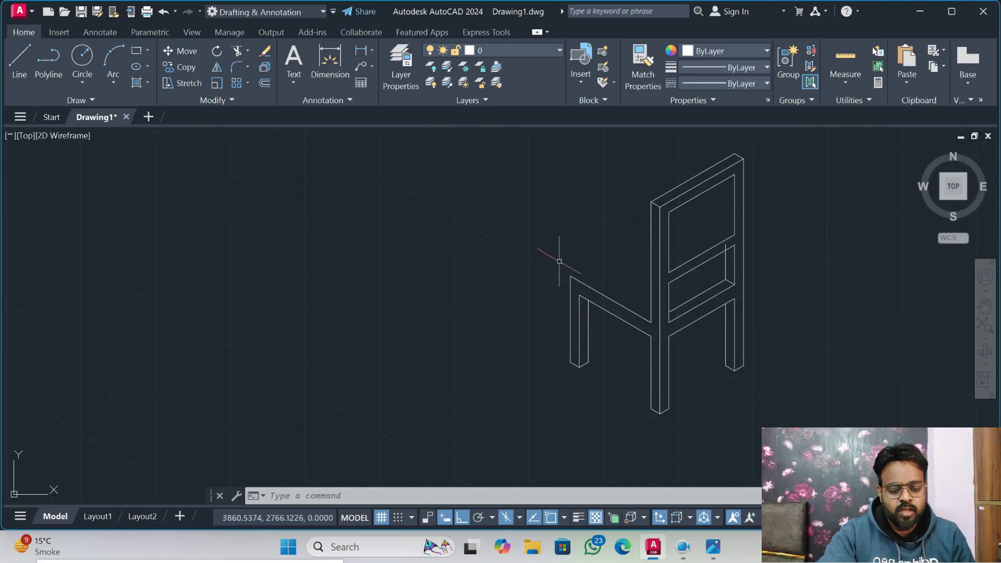
pyautogui.scroll(-2, 559, 261)
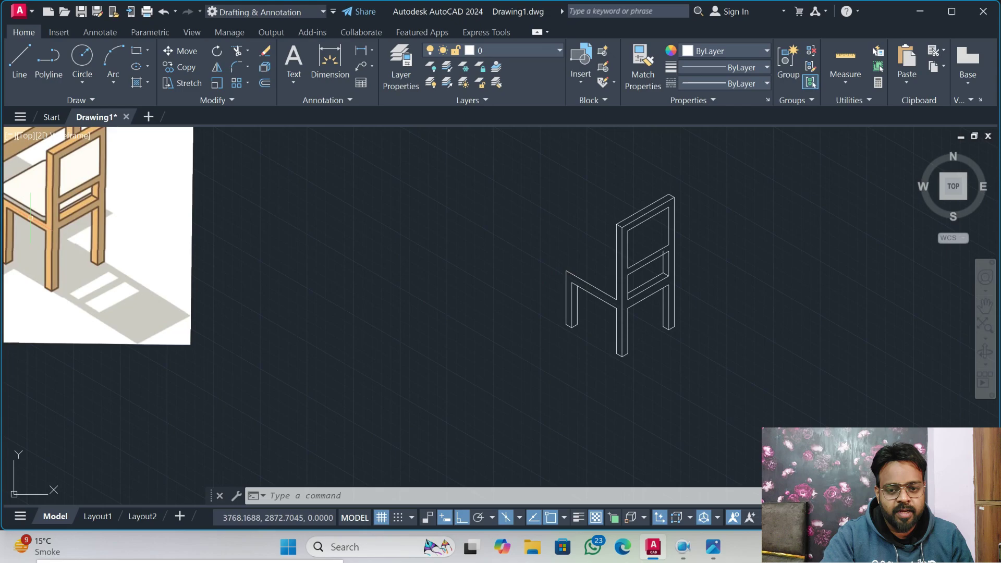
pyautogui.scroll(-2, 267, 271)
pyautogui.moveTo(324, 300); pyautogui.dragTo(399, 319, button='middle')
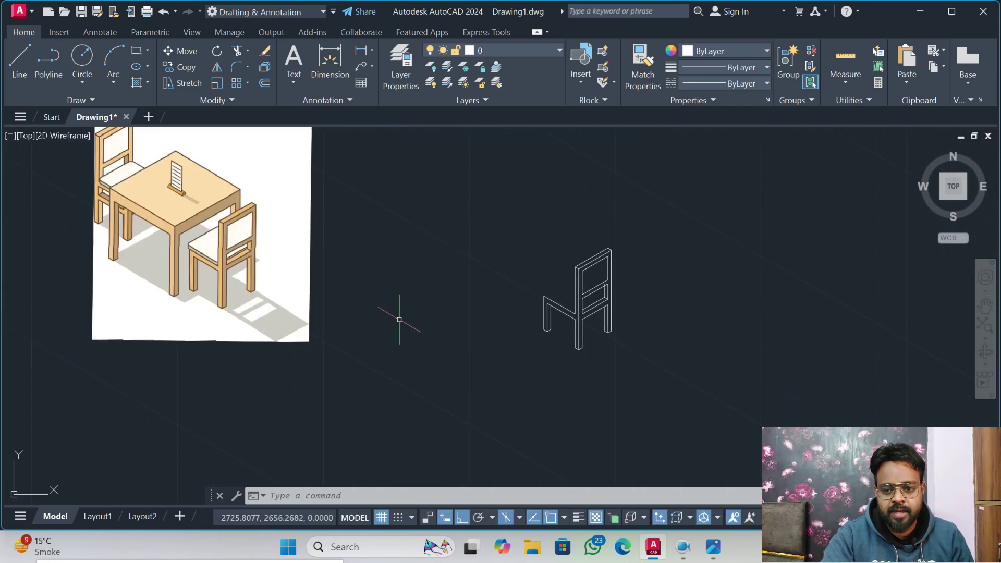
pyautogui.moveTo(319, 255); pyautogui.dragTo(418, 315, button='middle')
pyautogui.scroll(2, 388, 296)
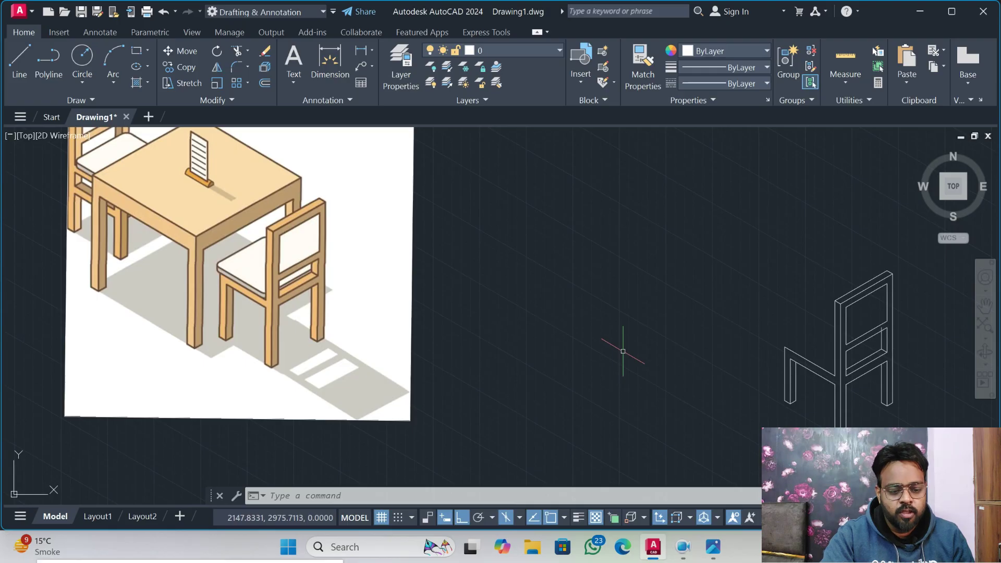
# - From the seat rail's front upper corner, draw a 20-long line at 150° for the seat's overhang
pyautogui.press('F5')
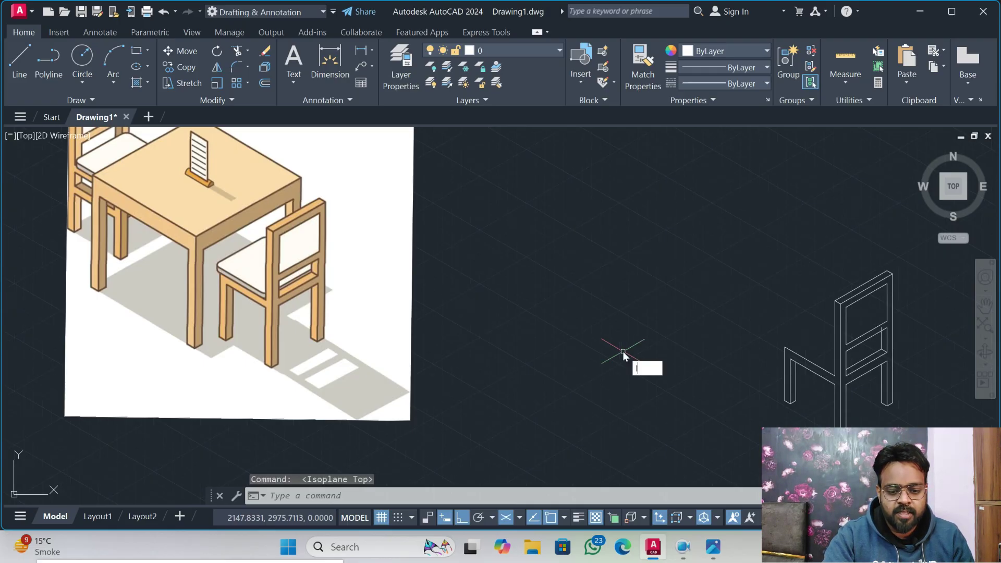
pyautogui.write('l')
pyautogui.press('Return')
pyautogui.scroll(3, 841, 372)
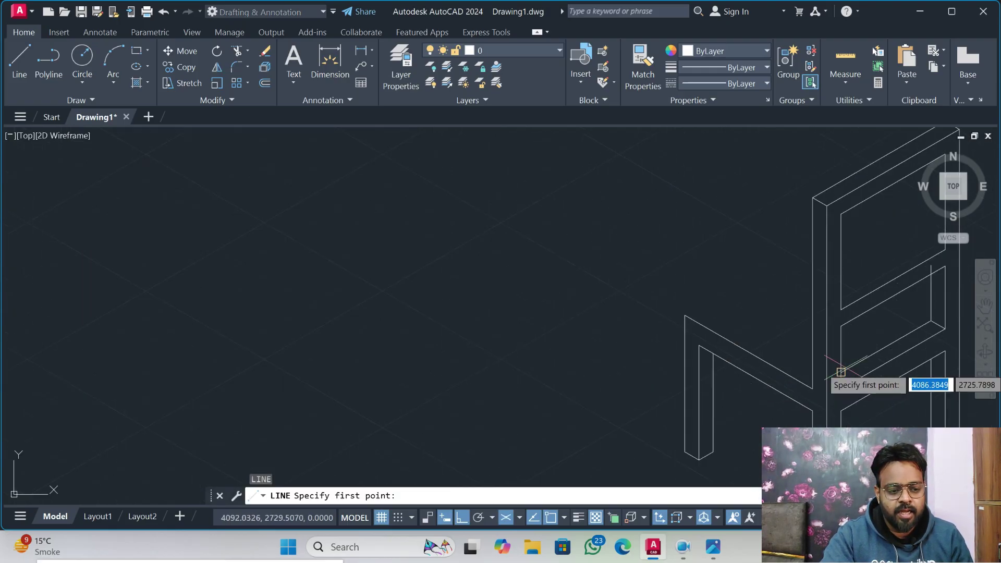
pyautogui.click(685, 315)
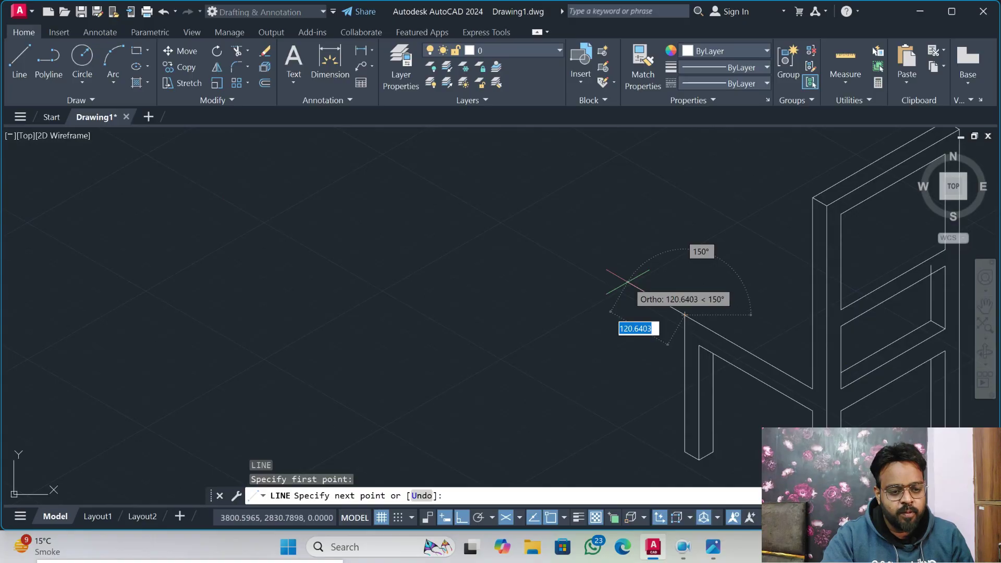
pyautogui.write('20')
pyautogui.press('Return')
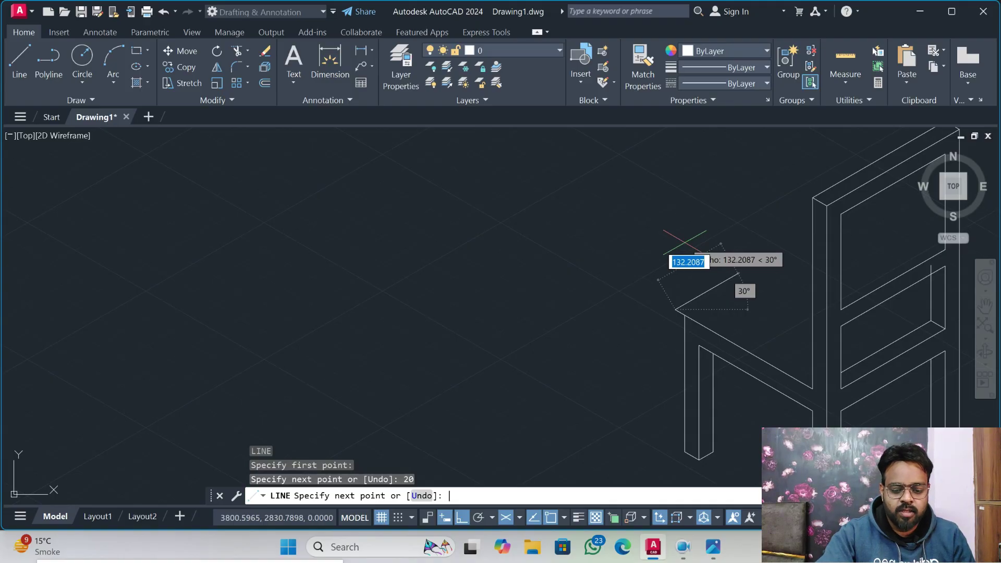
# - Continue the seat outline 20 vertically up, and about 310 at 330° past the near edge of the backrest post
pyautogui.press('F5')
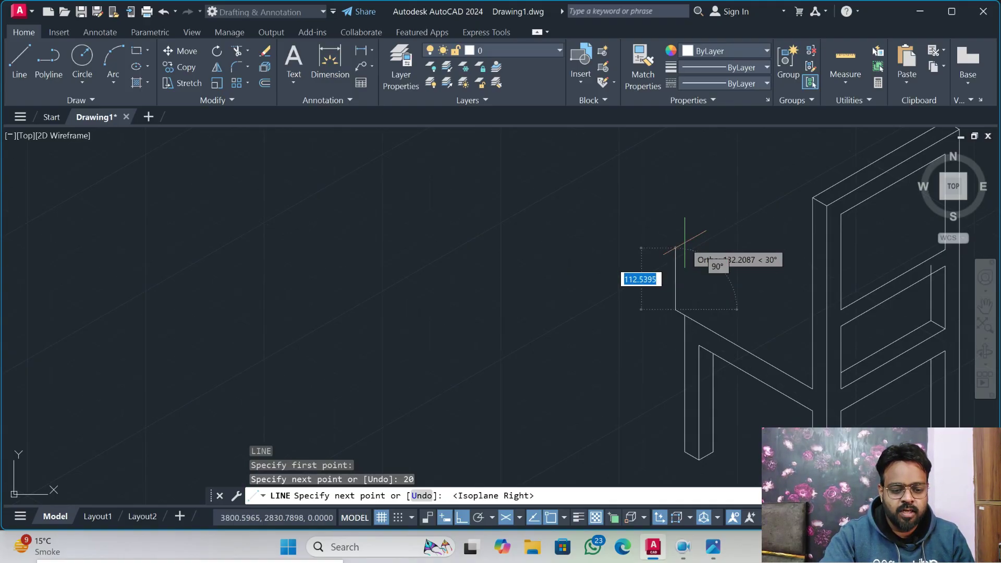
pyautogui.press('F5')
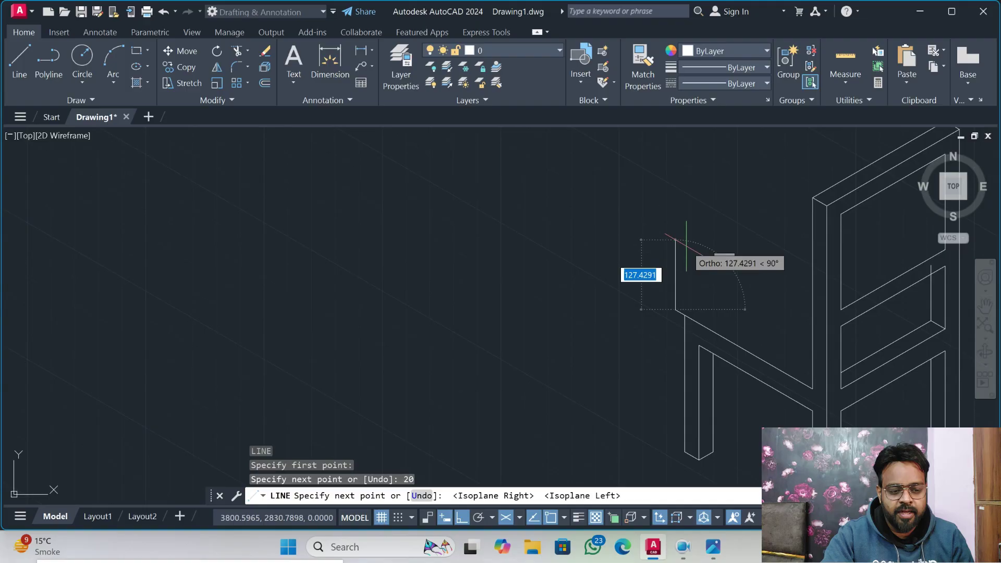
pyautogui.write('20')
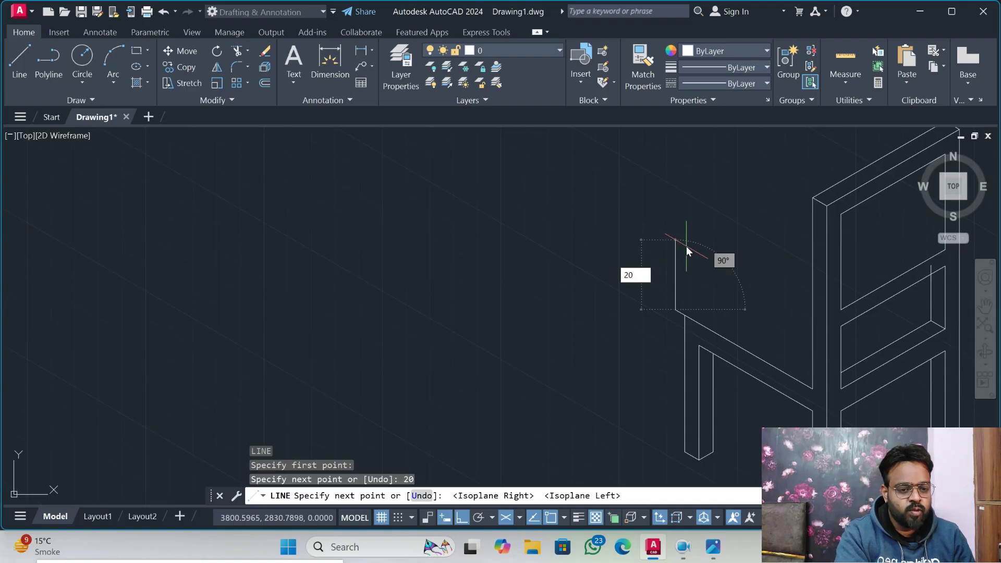
pyautogui.press('Return')
pyautogui.scroll(2, 820, 386)
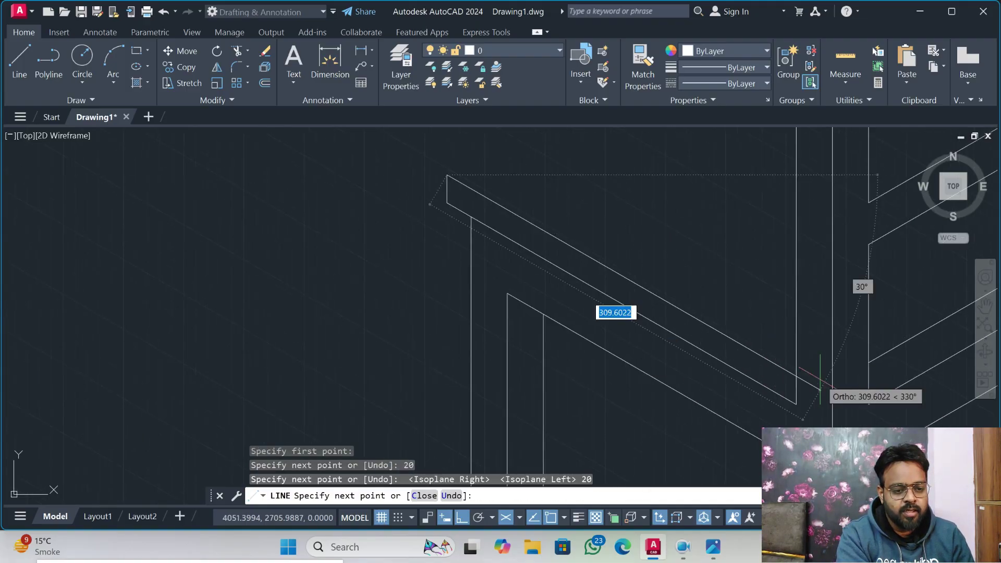
pyautogui.click(819, 388)
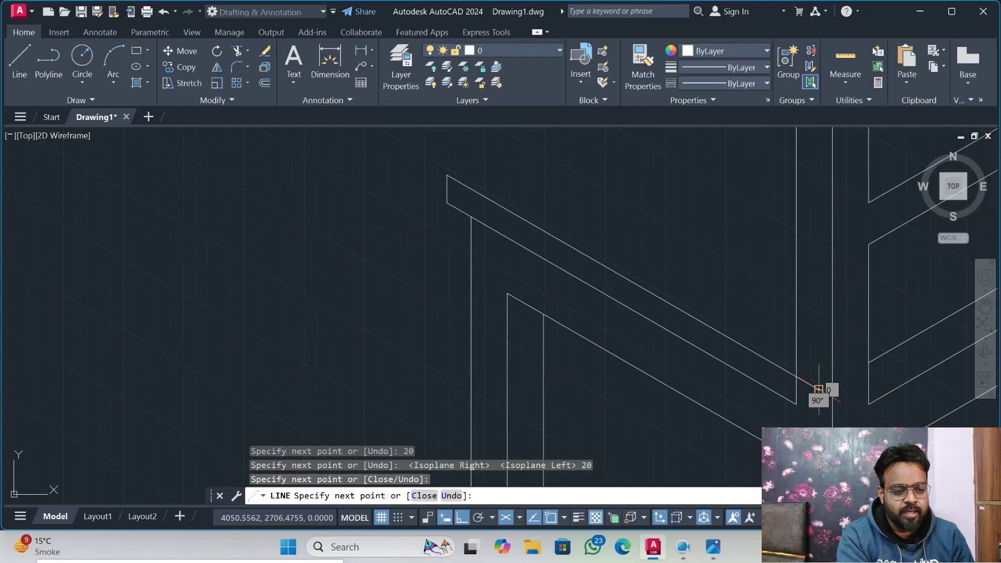
pyautogui.press('Escape')
pyautogui.scroll(-4, 625, 250)
pyautogui.moveTo(631, 219); pyautogui.dragTo(596, 281, button='middle')
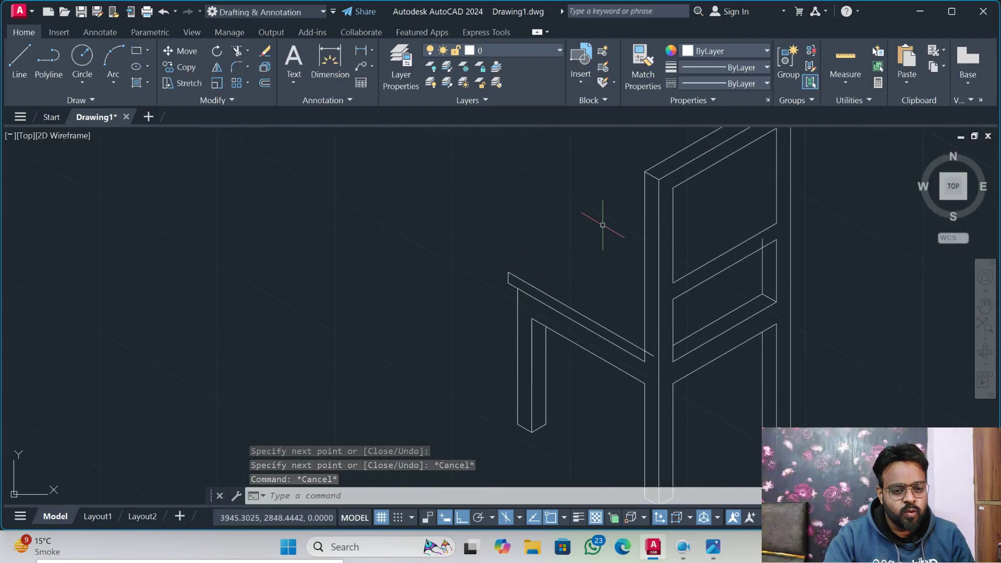
# - From the seat's upper front corner, draw a 280-long line at 30°, continuing at 330° past the backrest post's outer edge
pyautogui.press('F5')
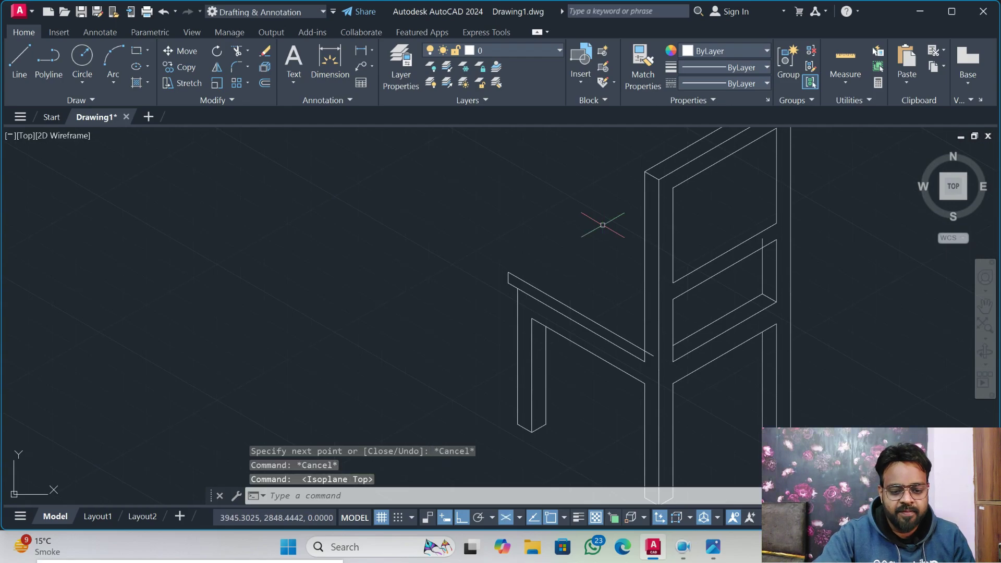
pyautogui.write('l')
pyautogui.press('Return')
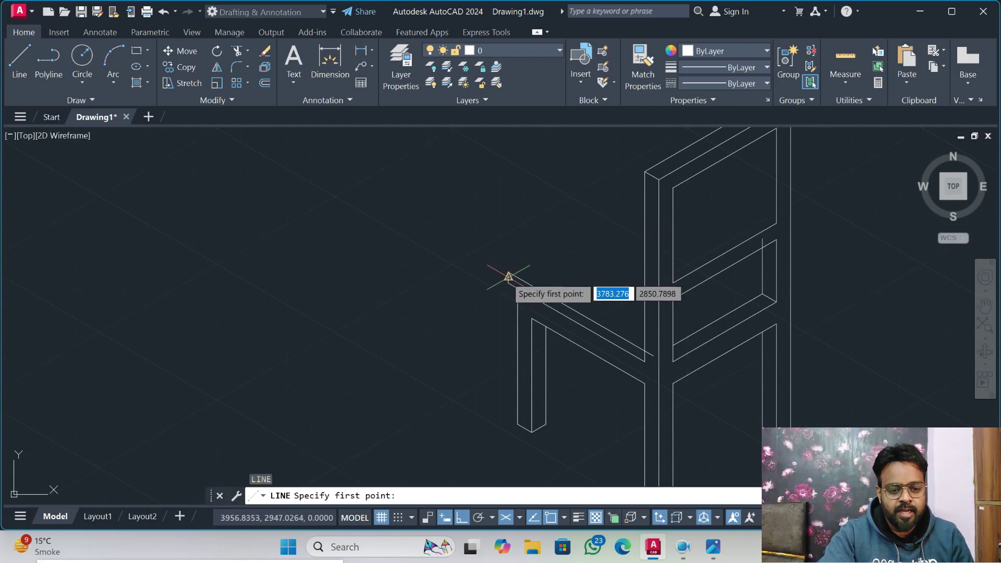
pyautogui.click(509, 272)
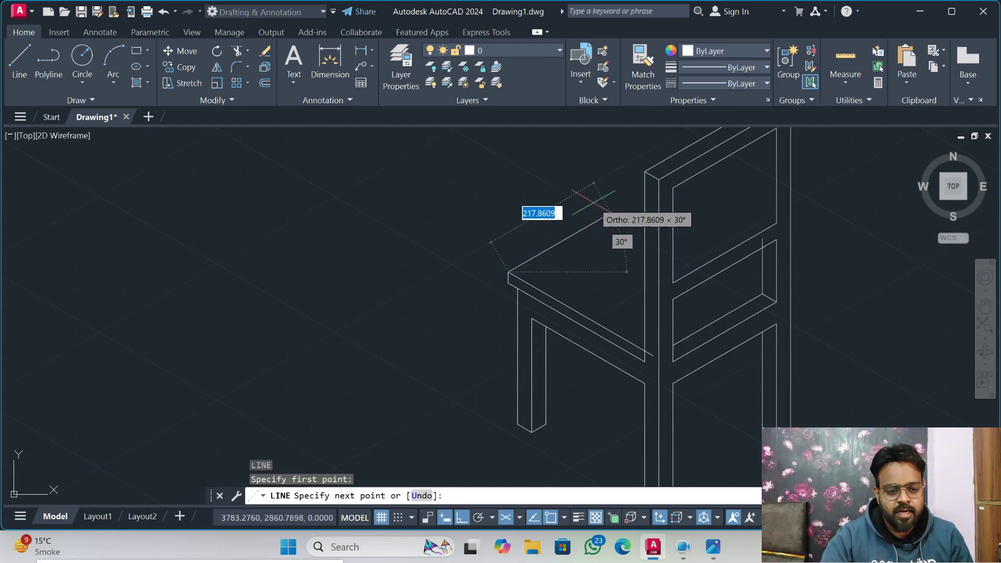
pyautogui.moveTo(603, 253); pyautogui.dragTo(578, 217, button='middle')
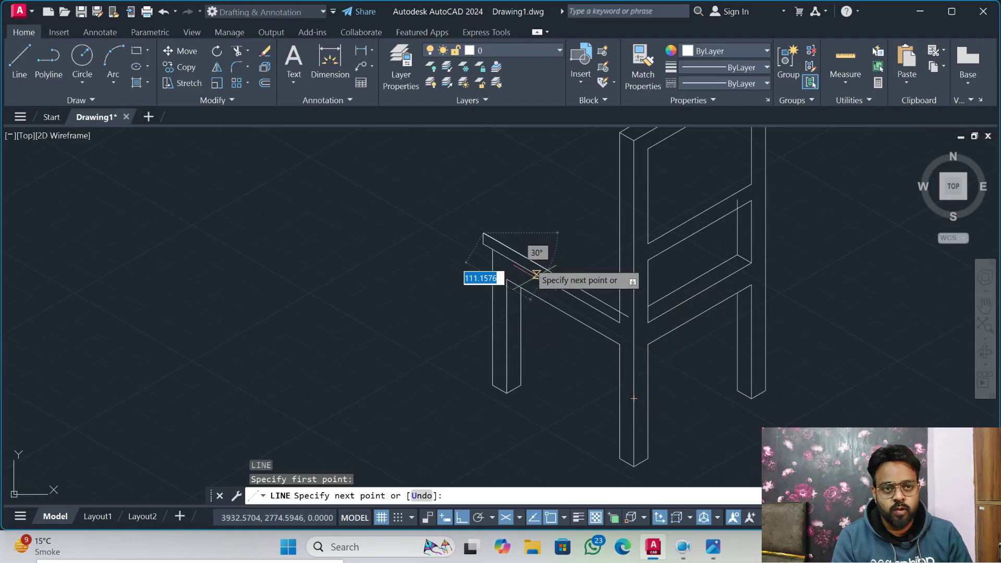
pyautogui.write('2')
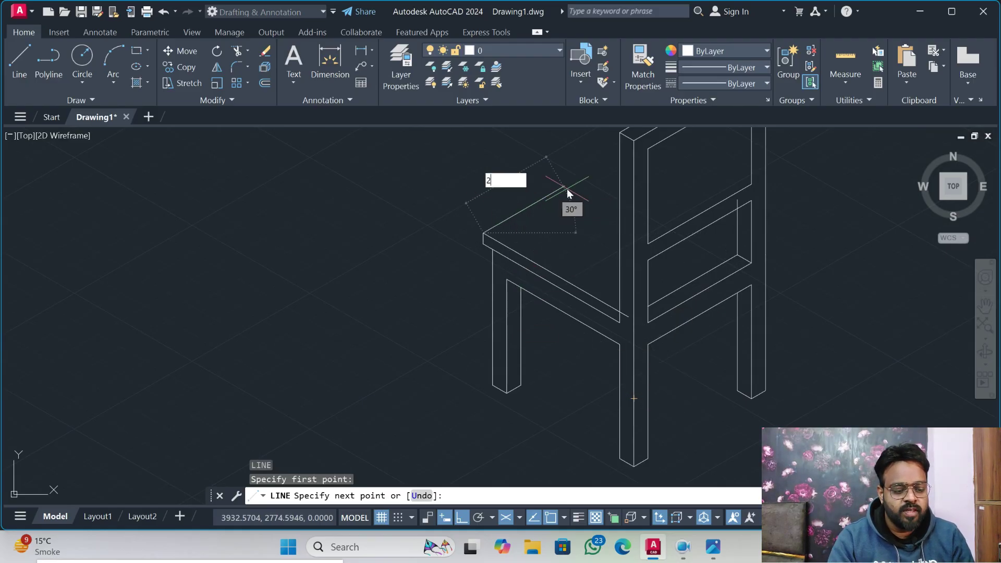
pyautogui.write('80')
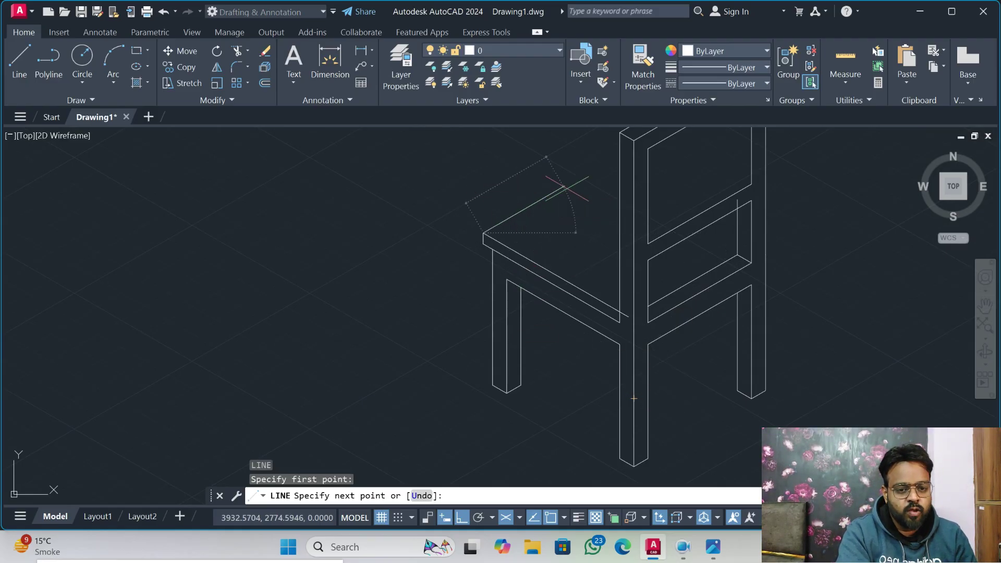
pyautogui.press('Return')
pyautogui.scroll(4, 624, 196)
pyautogui.moveTo(624, 196); pyautogui.dragTo(621, 318, button='middle')
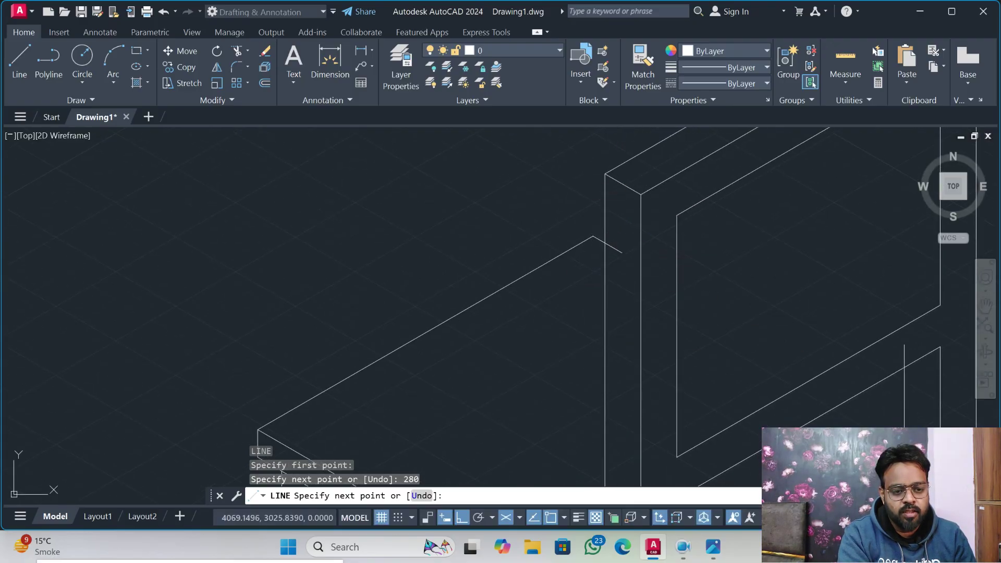
pyautogui.click(623, 252)
pyautogui.press('Escape')
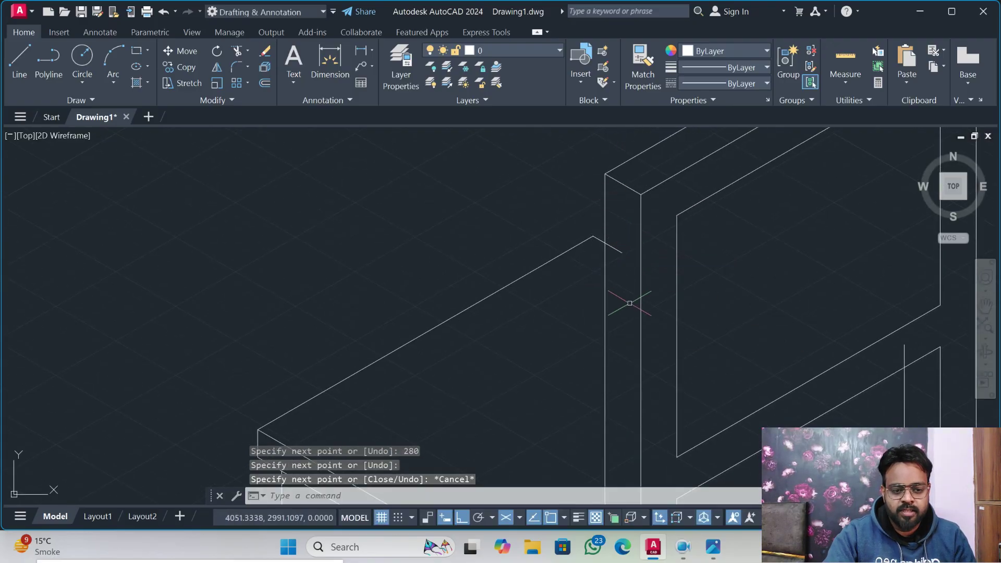
# - Trim both seat edges at the backrest post and the lower opening's vertical depth line at the crossbar's lower edge
pyautogui.write('tr')
pyautogui.press('Return')
pyautogui.moveTo(623, 242); pyautogui.dragTo(619, 300)
pyautogui.scroll(-2, 619, 299)
pyautogui.moveTo(620, 353); pyautogui.dragTo(572, 164, button='middle')
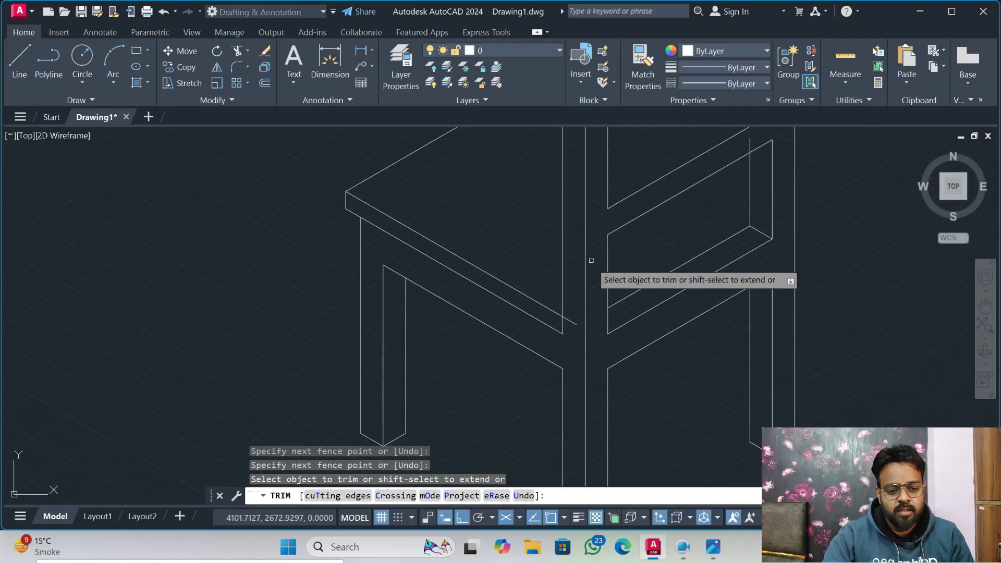
pyautogui.click(582, 319)
pyautogui.scroll(-4, 573, 359)
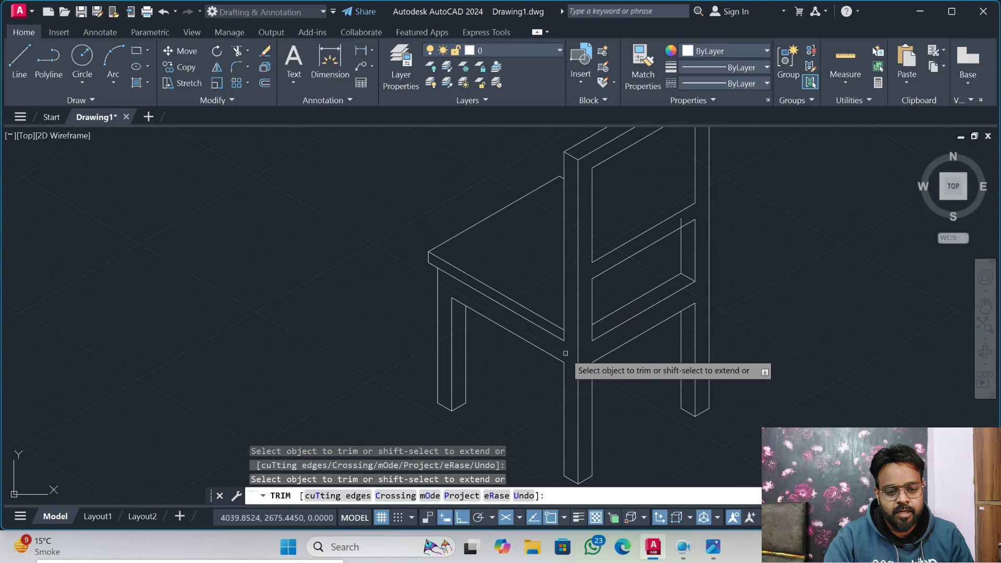
pyautogui.scroll(4, 623, 287)
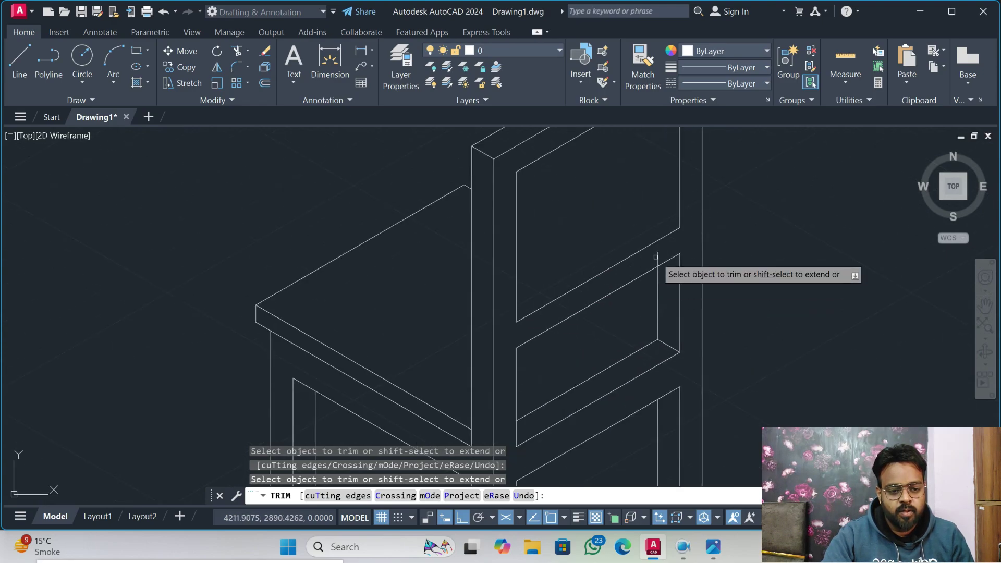
pyautogui.scroll(-4, 624, 311)
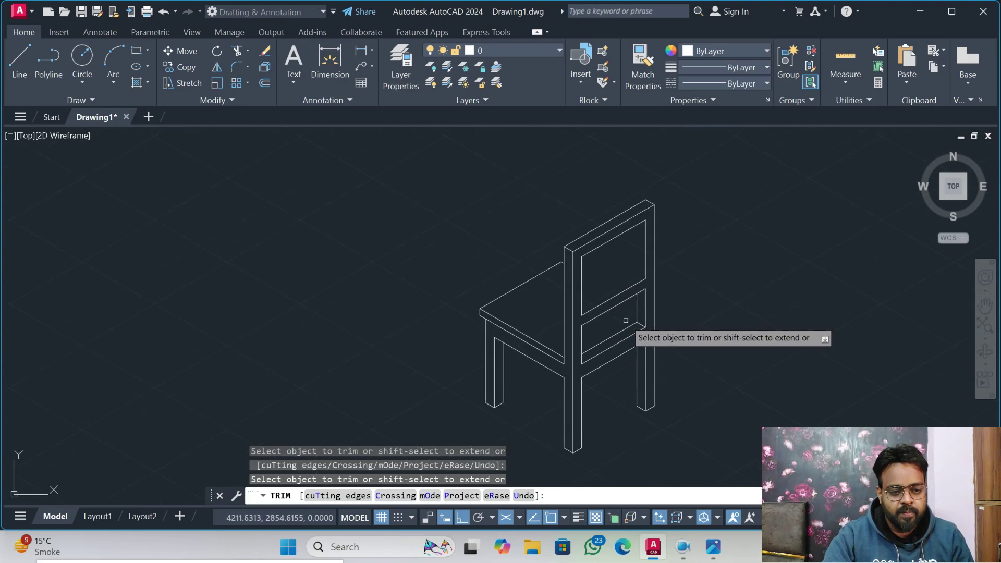
pyautogui.press('Escape')
# - From the outer bottom corner of the chair's front leg, draw a 125-long line at 210° to locate the table
pyautogui.scroll(-3, 514, 306)
pyautogui.moveTo(456, 297); pyautogui.dragTo(658, 339, button='middle')
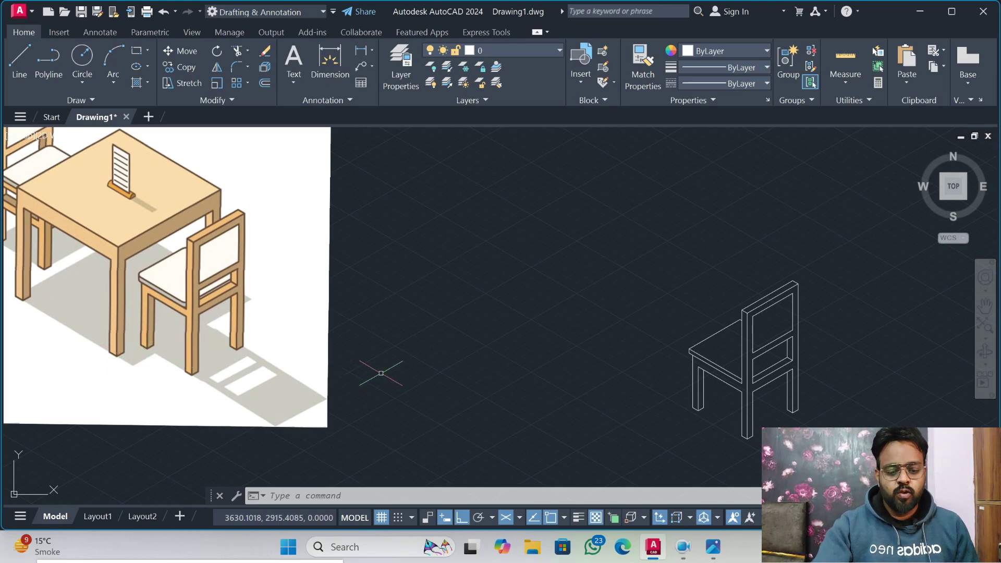
pyautogui.write('l')
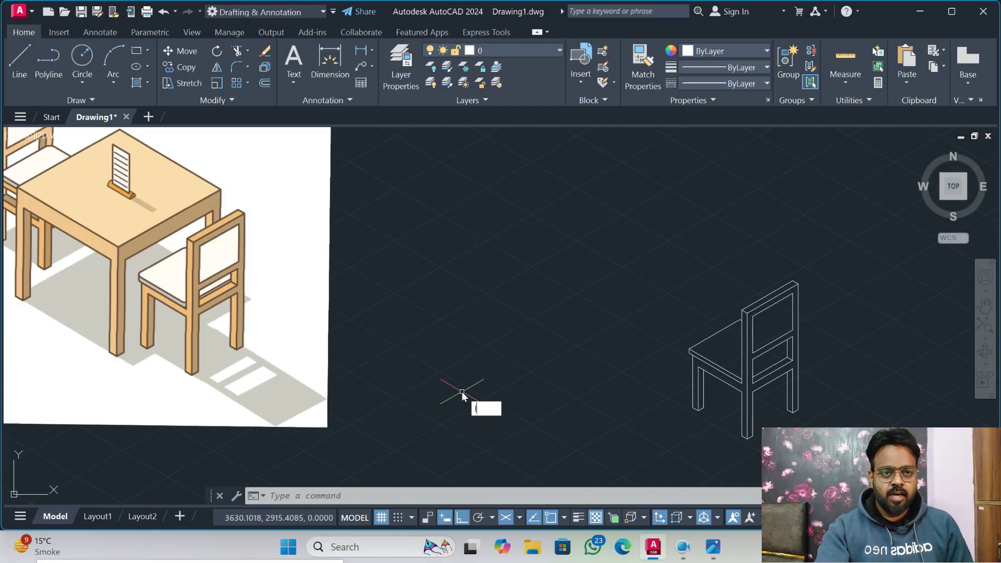
pyautogui.press('Return')
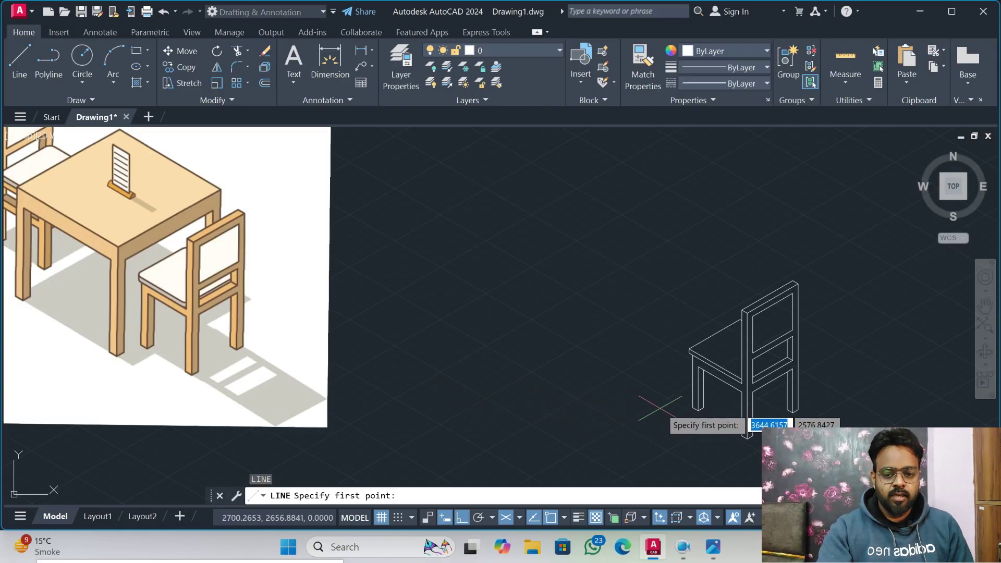
pyautogui.click(693, 405)
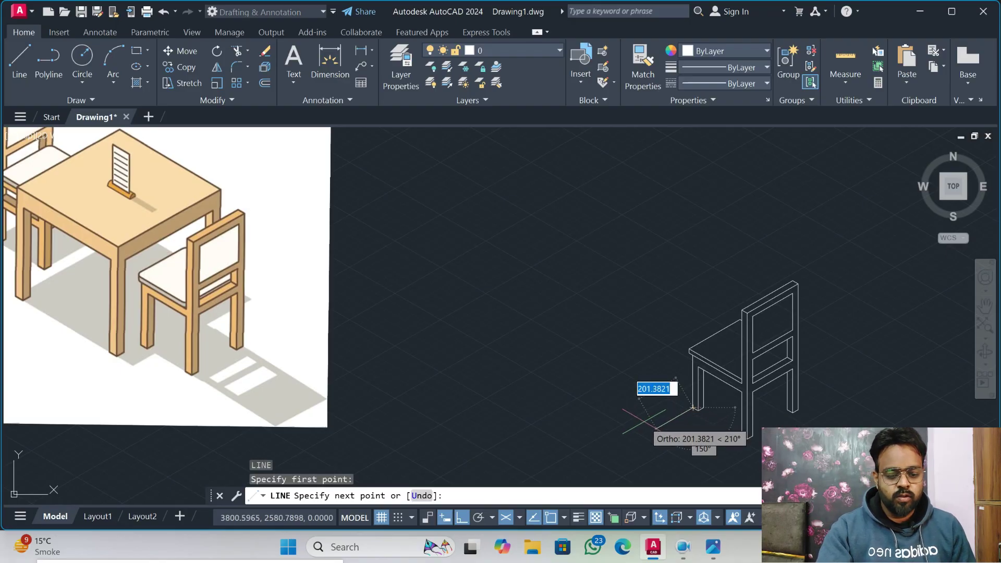
pyautogui.write('125')
pyautogui.press('Return')
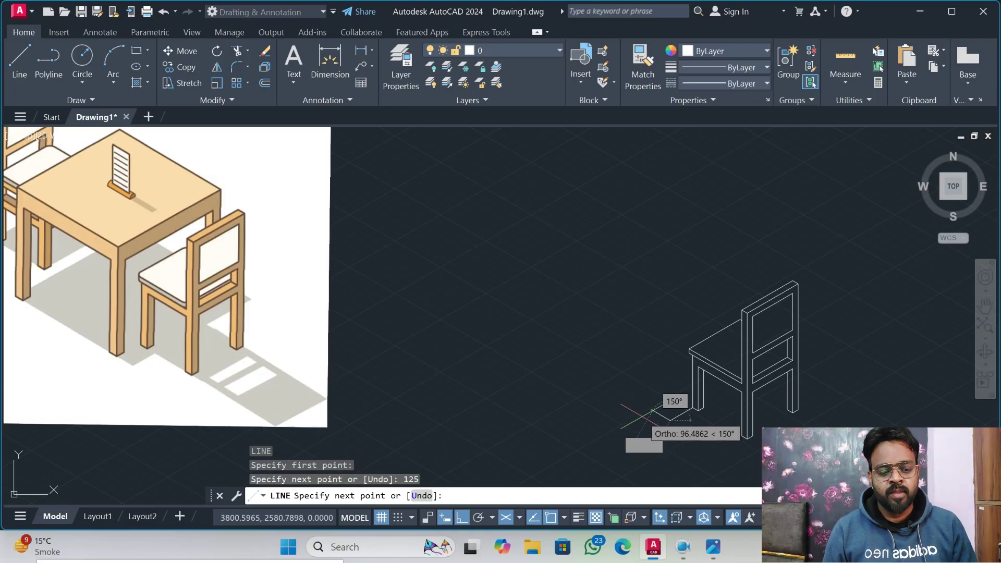
pyautogui.press('Escape')
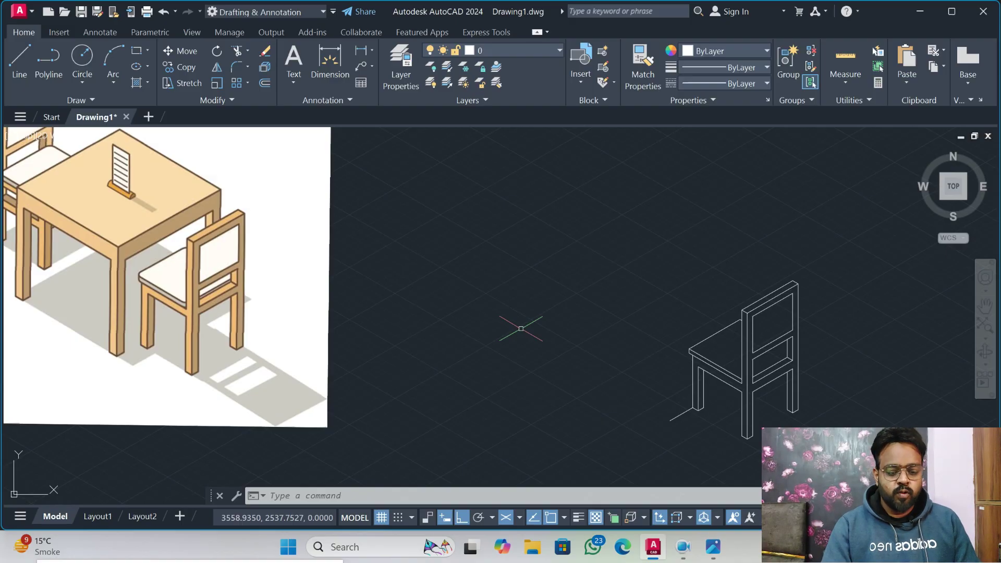
# - From the locating line's end, draw the table side's outer outline: 600 vertically up, 650 at 150°, and 600 vertically down
pyautogui.write('l')
pyautogui.press('Return')
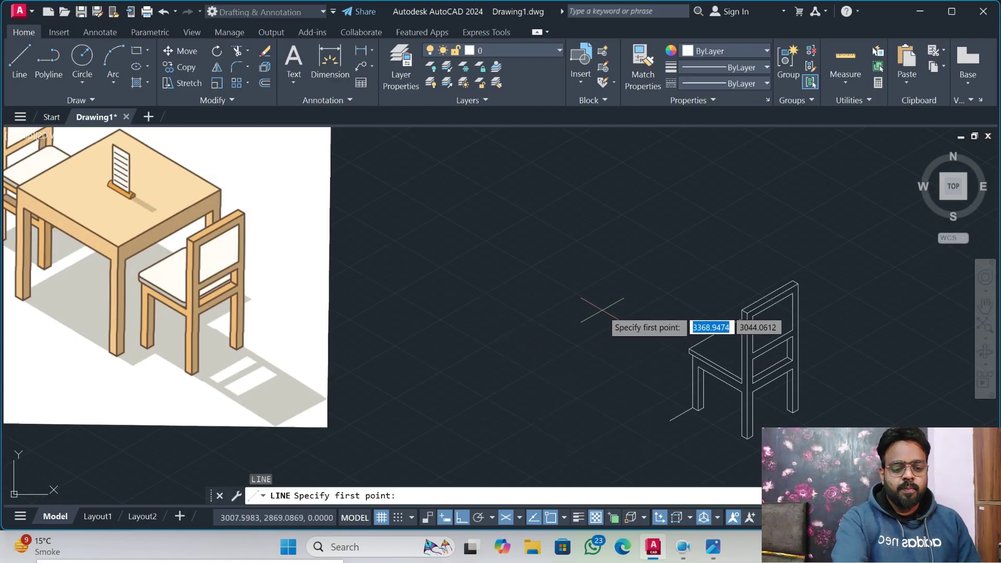
pyautogui.press('F5')
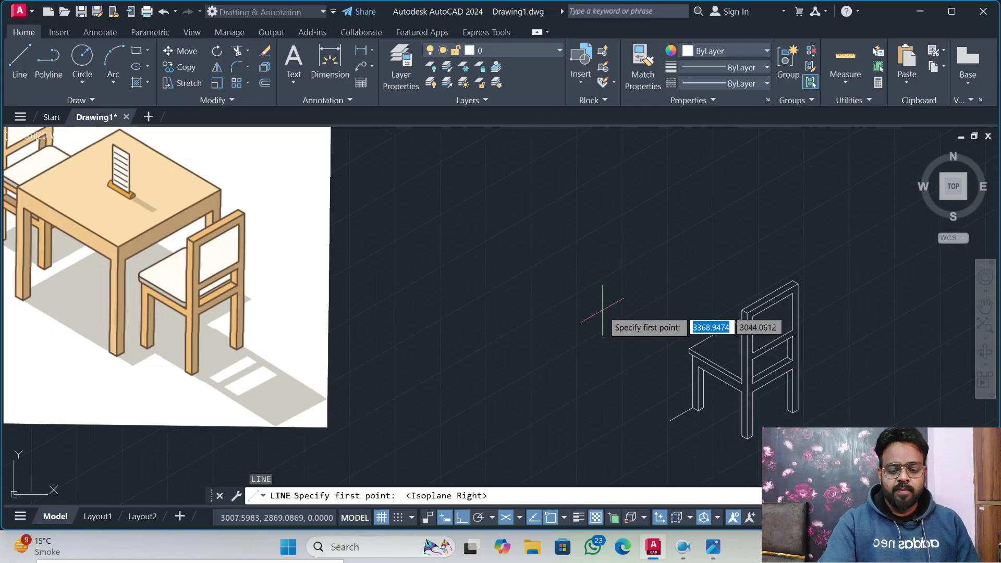
pyautogui.press('F5')
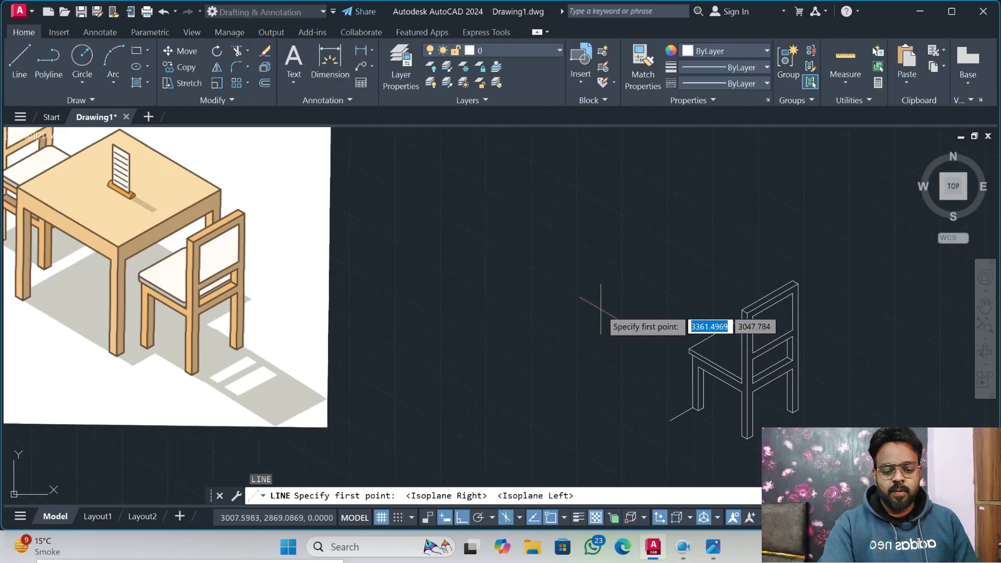
pyautogui.click(670, 420)
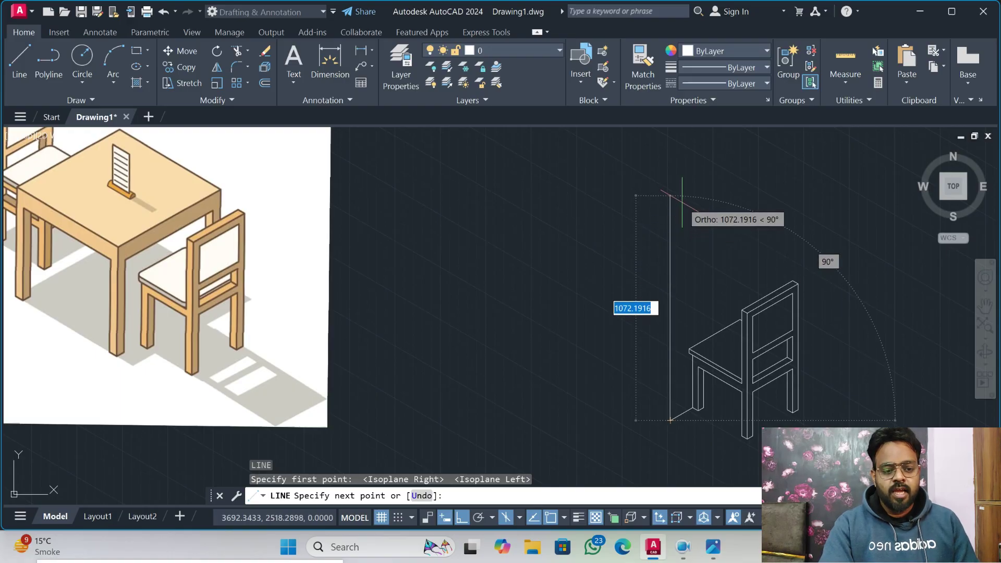
pyautogui.write('600')
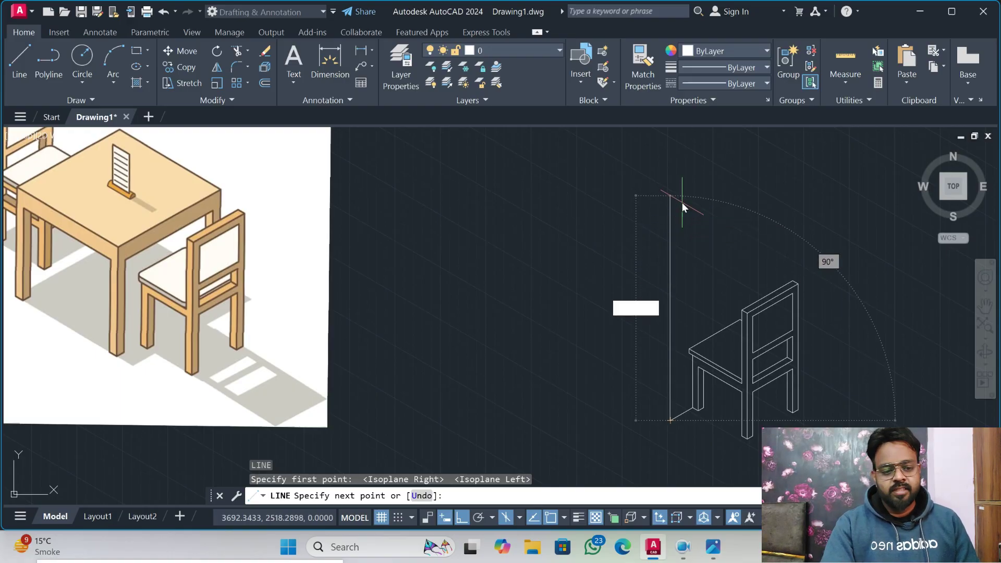
pyautogui.press('Return')
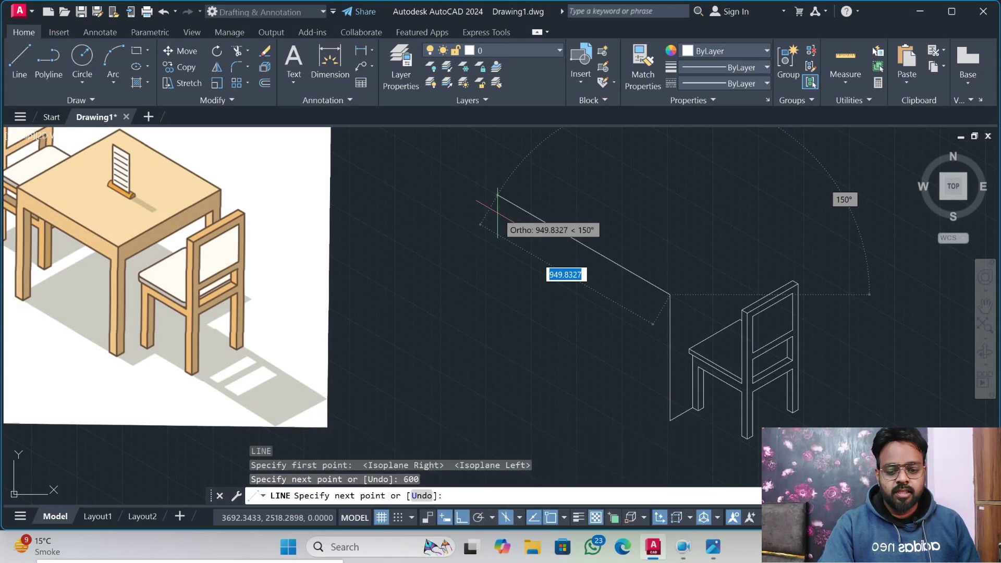
pyautogui.write('650')
pyautogui.press('Return')
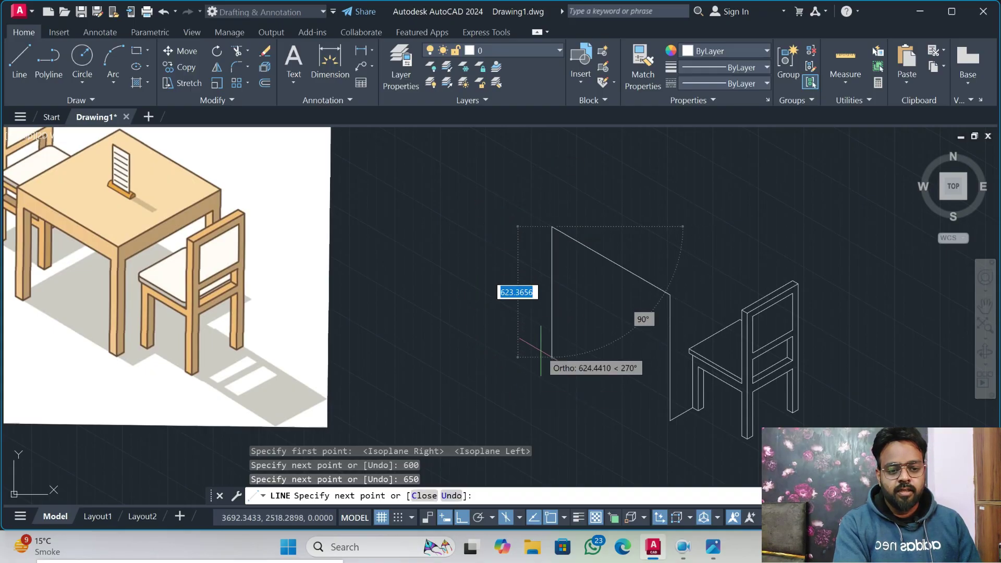
pyautogui.write('600')
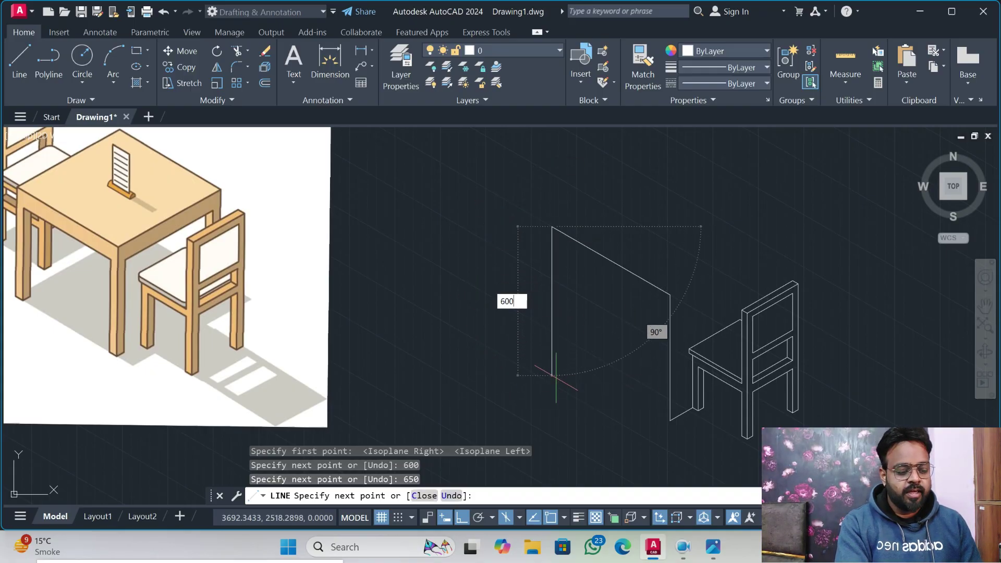
pyautogui.press('Return')
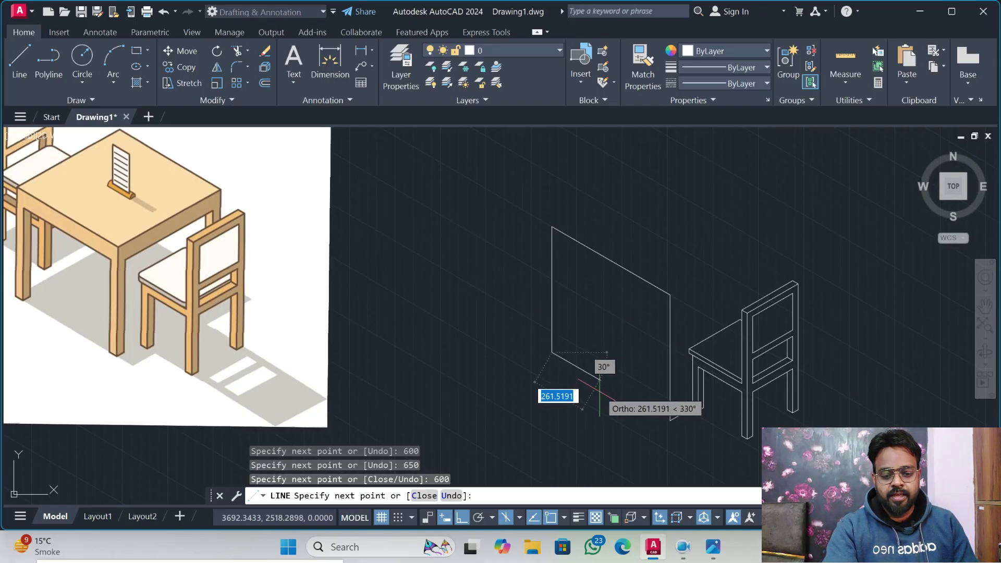
# - Continue the outline 40 at 330° across the far leg's foot and 500 vertically up its inner edge
pyautogui.write('40')
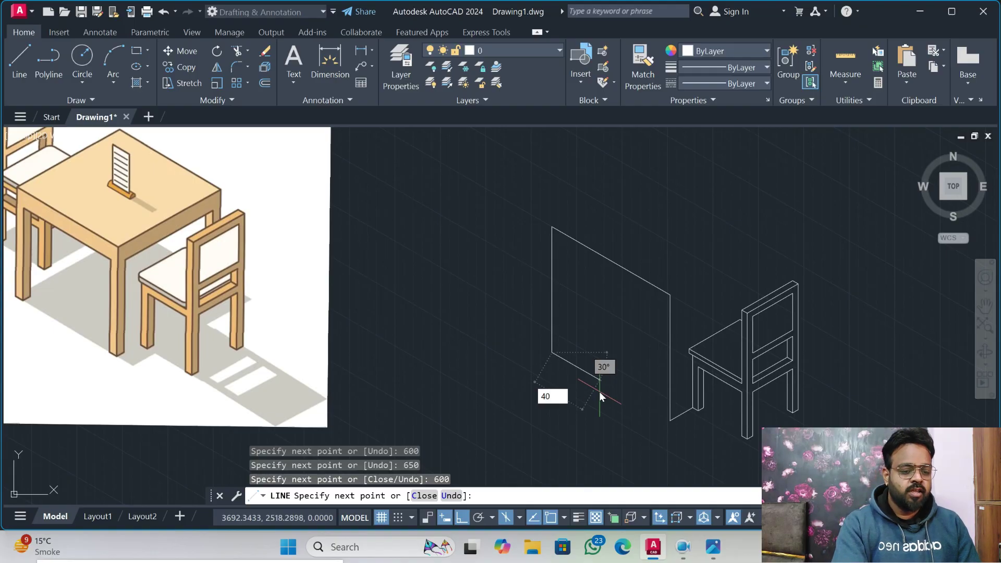
pyautogui.press('Return')
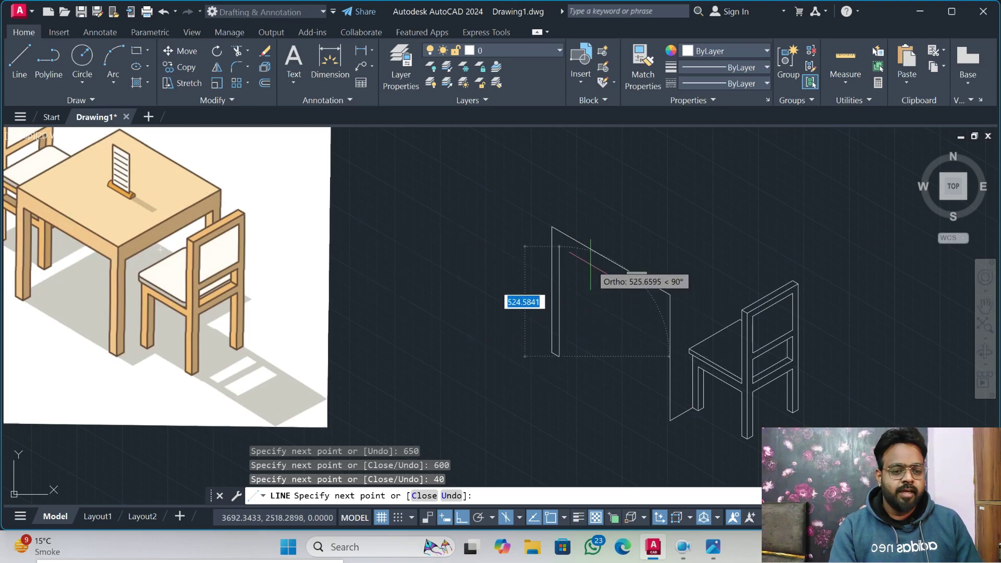
pyautogui.write('500')
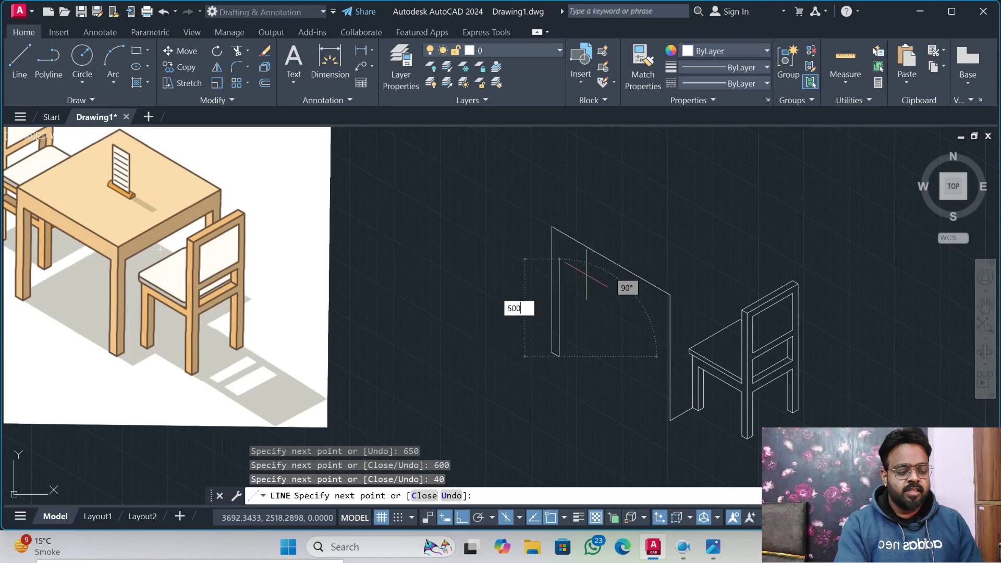
pyautogui.press('Return')
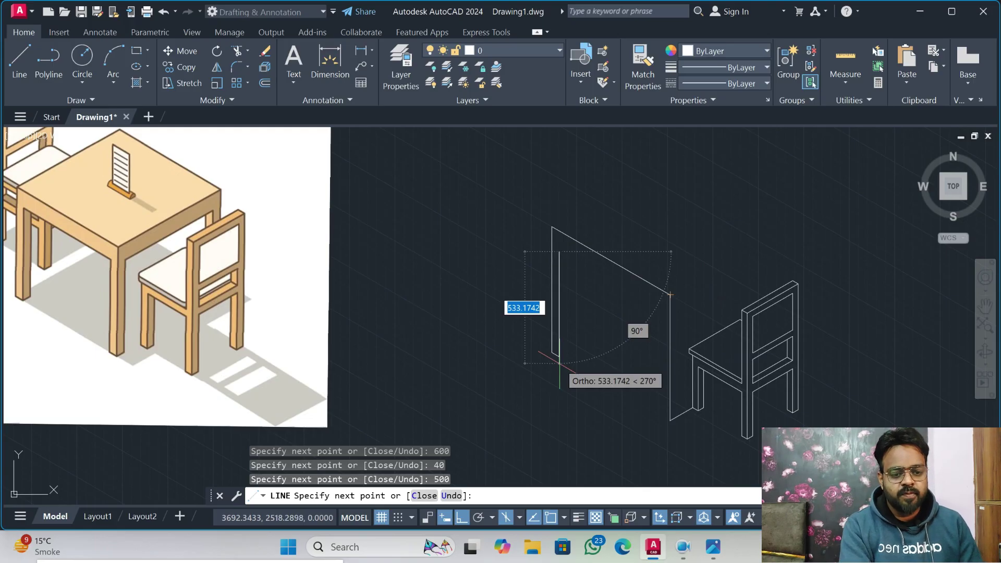
# - Continue 570 at 330° for the apron's lower edge, and complete the chair-side leg with 500 vertically down and 40 at 330°
pyautogui.write('5')
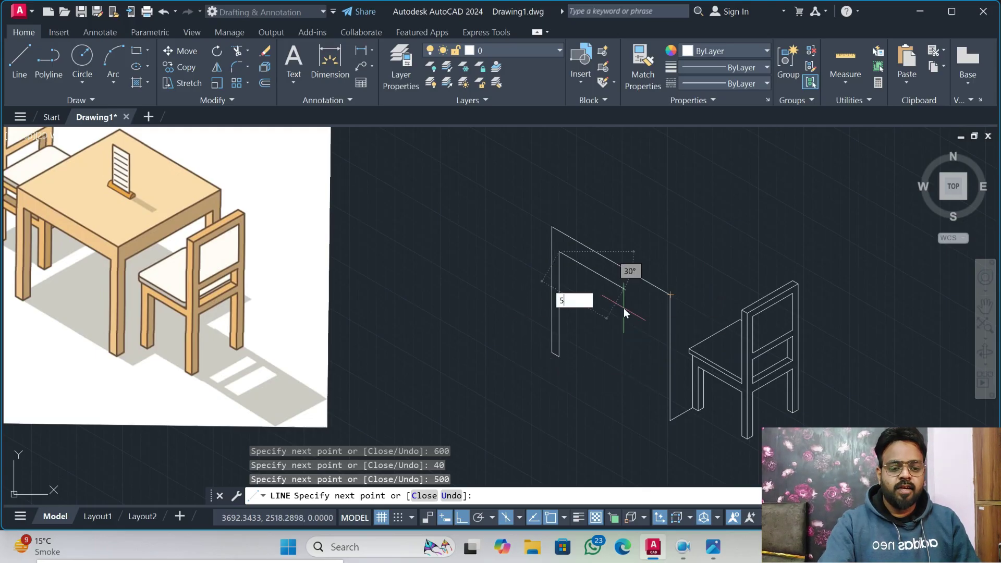
pyautogui.write('70')
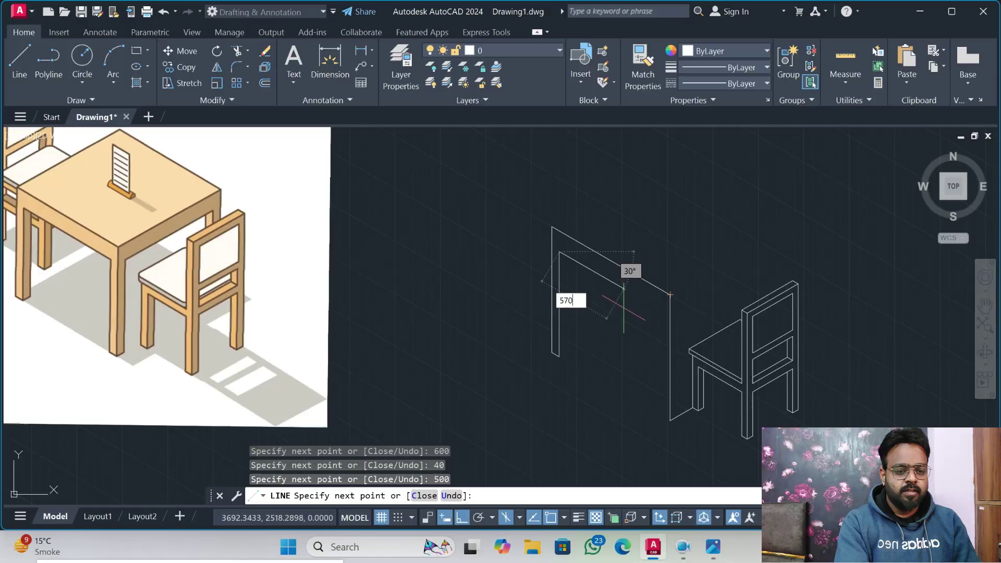
pyautogui.press('Return')
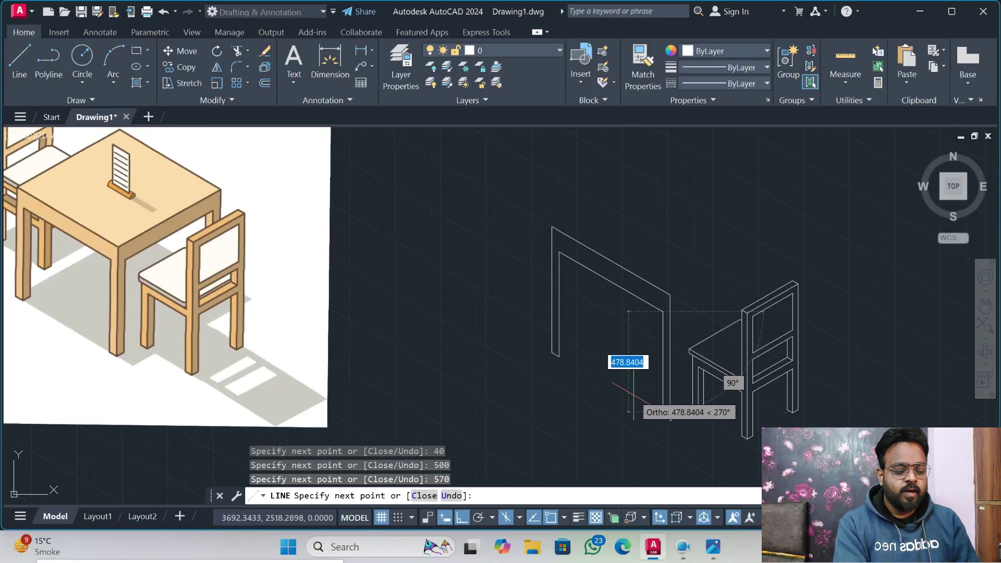
pyautogui.write('500')
pyautogui.press('Return')
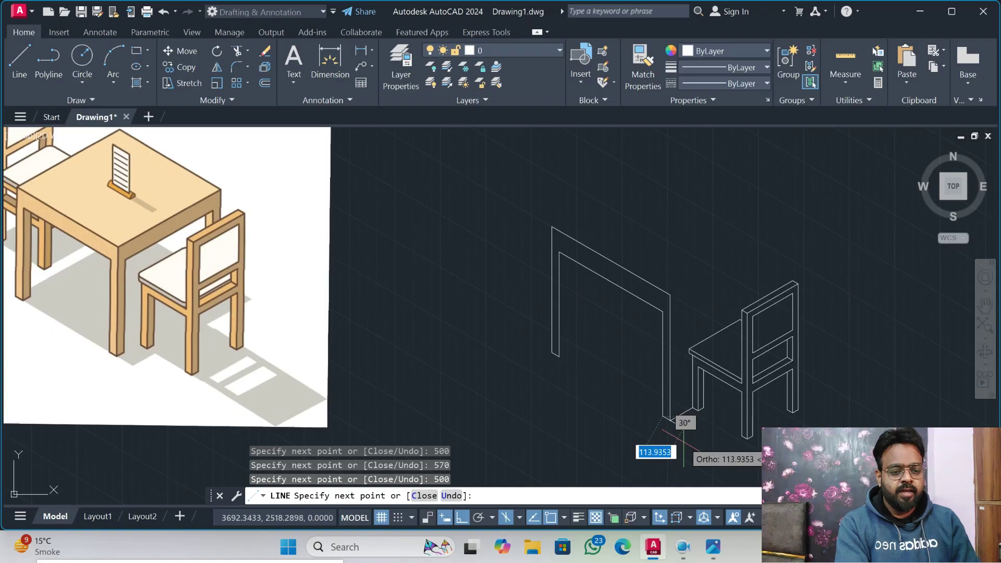
pyautogui.write('40')
pyautogui.press('Return')
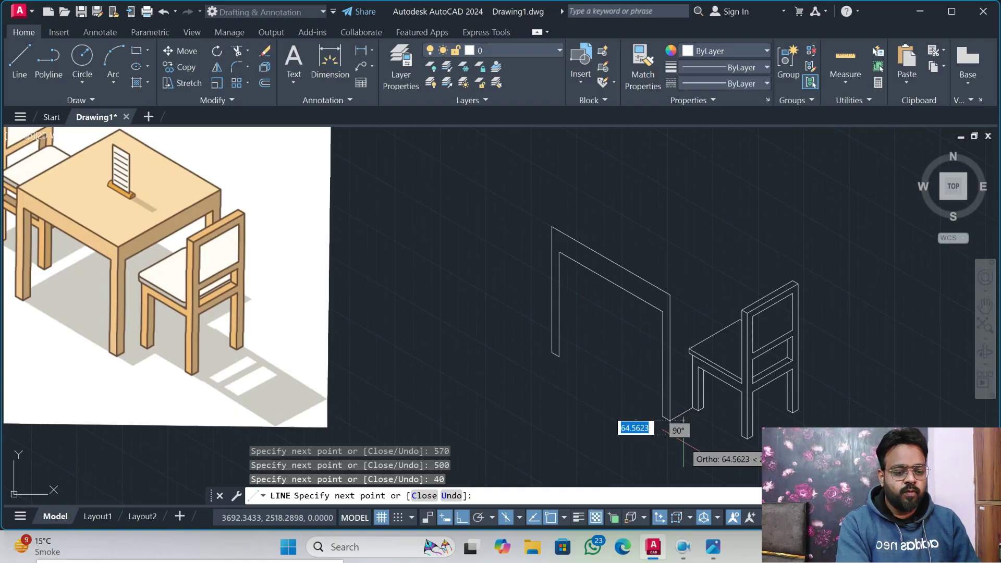
pyautogui.press('Escape')
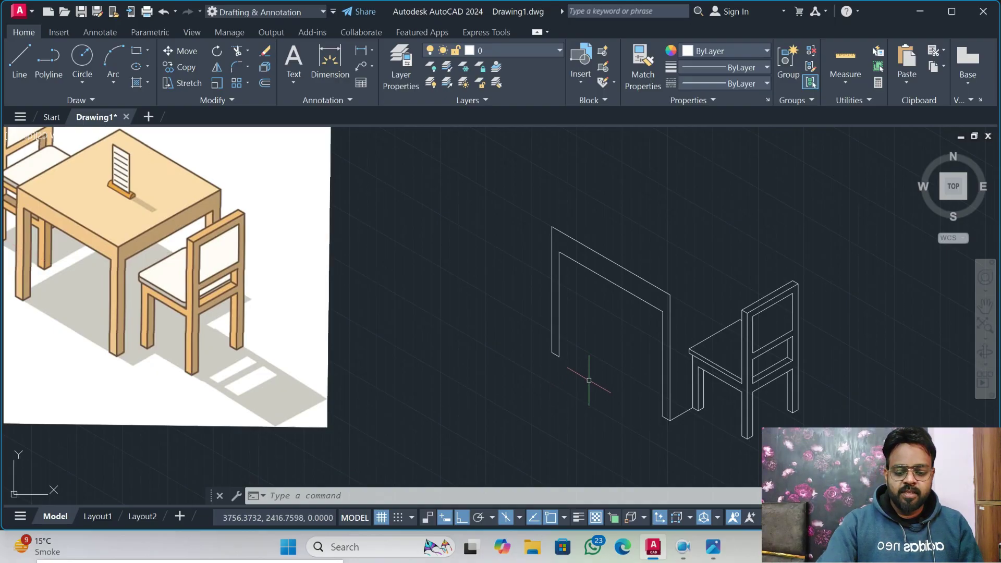
# - From the far leg's inner foot corner, draw a 40-long line at 30°, continuing vertically up past the apron's lower edge
pyautogui.press('F5')
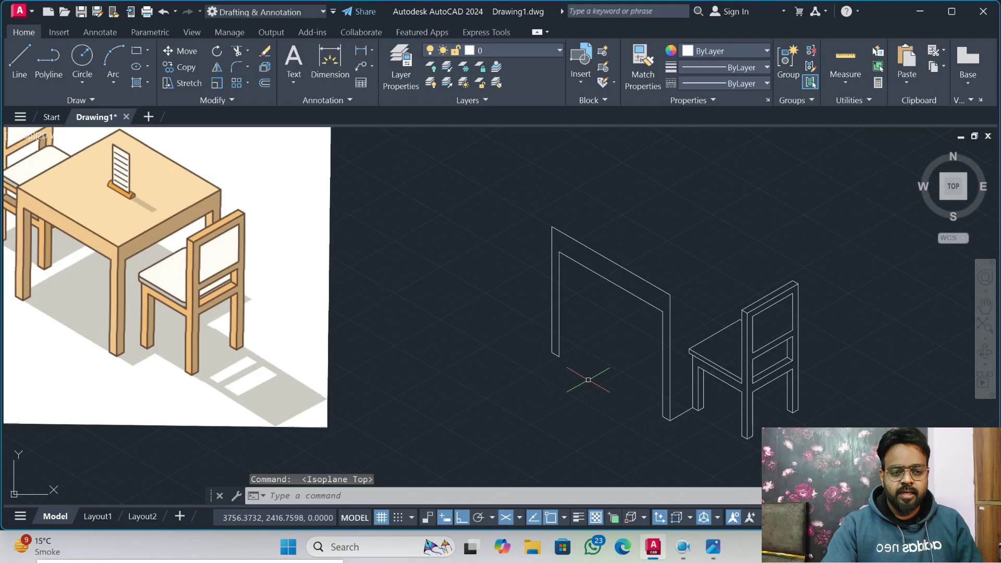
pyautogui.press('F5')
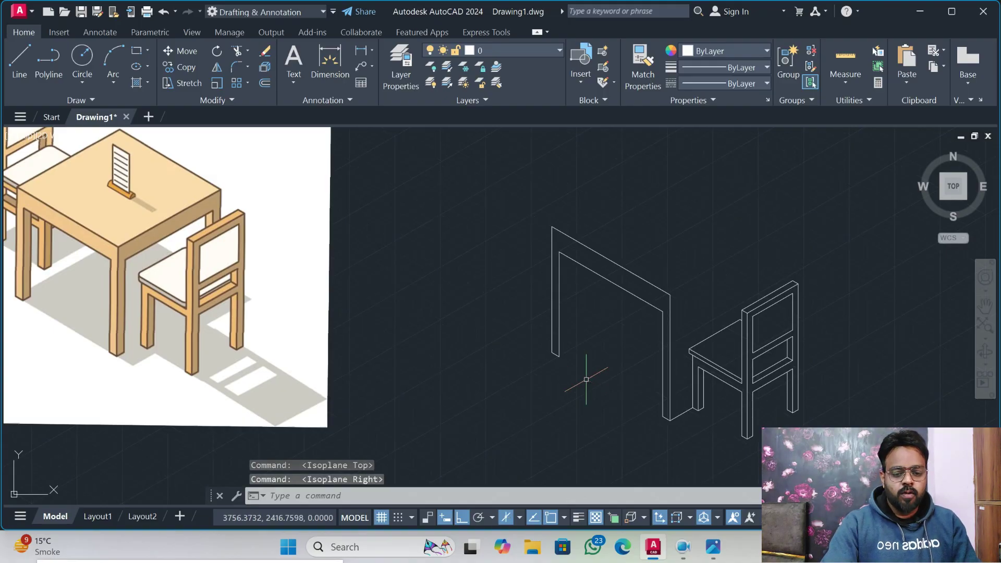
pyautogui.write('l')
pyautogui.press('Return')
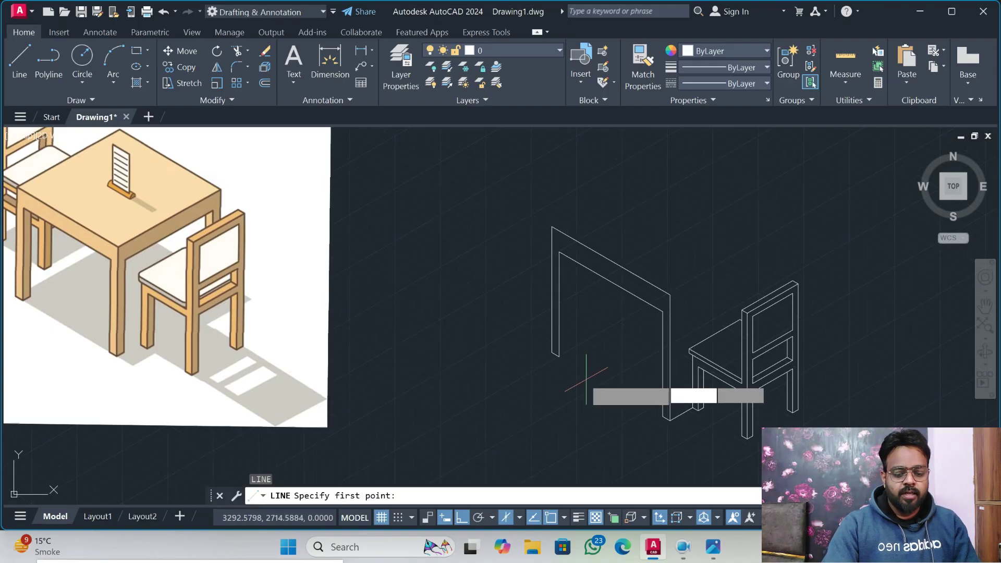
pyautogui.click(559, 356)
pyautogui.write('40')
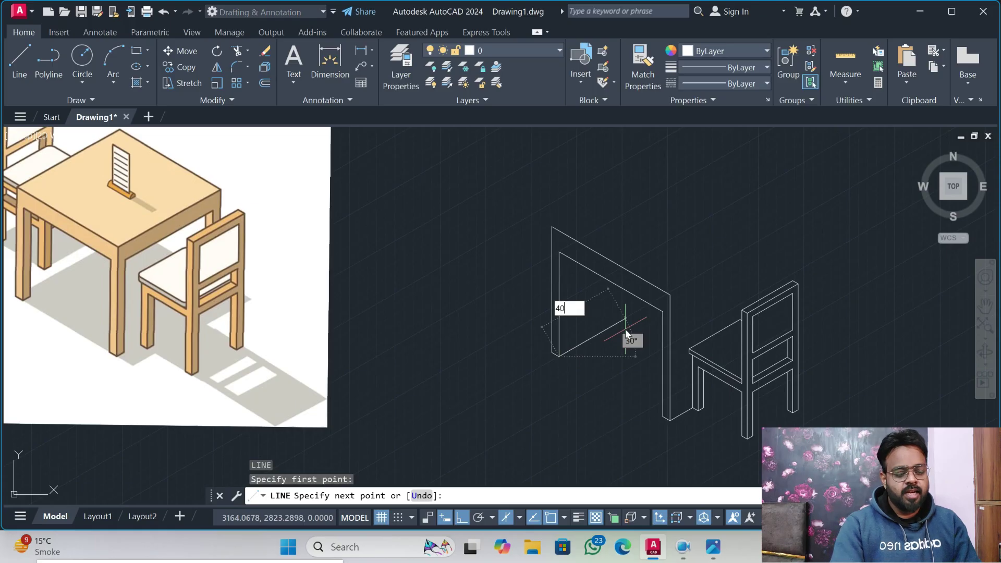
pyautogui.press('Return')
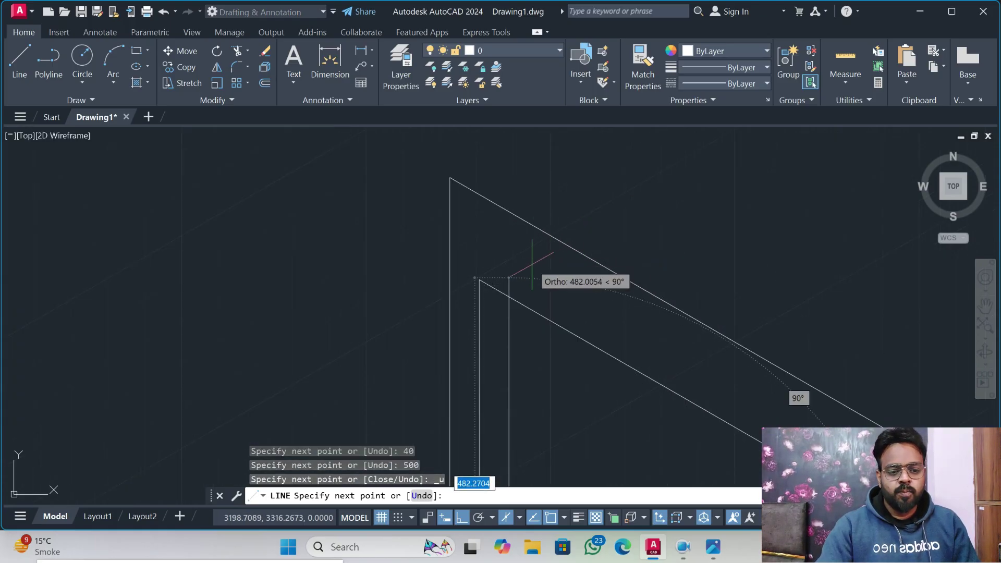
pyautogui.click(513, 259)
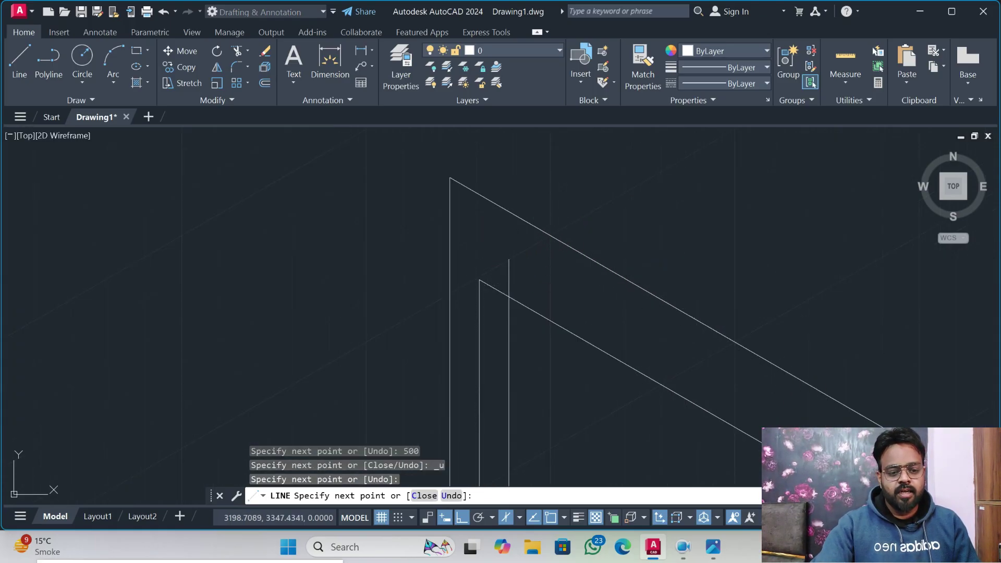
# - Trim the far leg's new vertical depth edge at the apron's lower edge
pyautogui.press('Escape')
pyautogui.write('tr')
pyautogui.press('Return')
pyautogui.moveTo(536, 276)
pyautogui.mouseDown()
pyautogui.moveTo(499, 255)
pyautogui.moveTo(532, 271)
pyautogui.mouseUp()
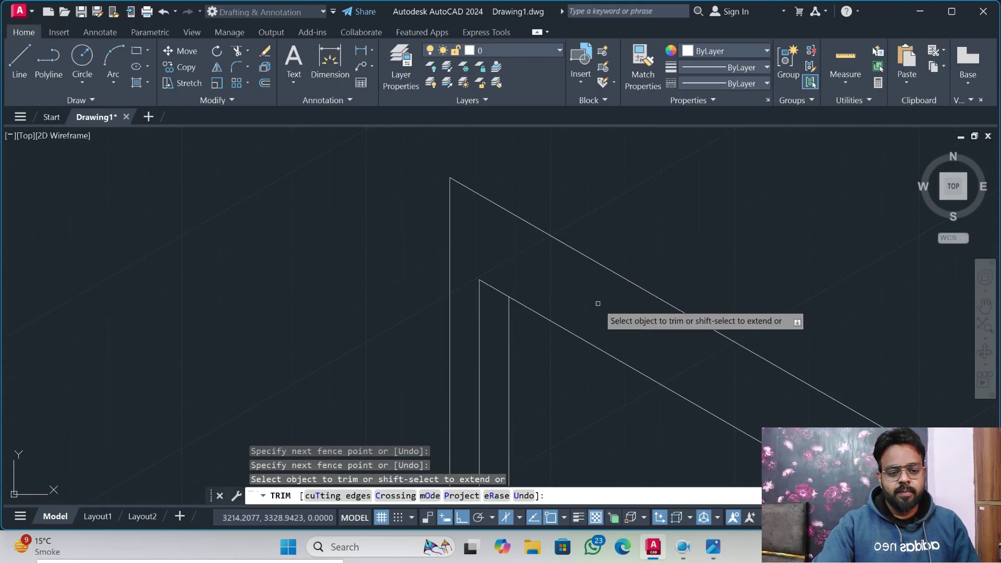
pyautogui.scroll(-4, 597, 303)
pyautogui.scroll(-2, 598, 304)
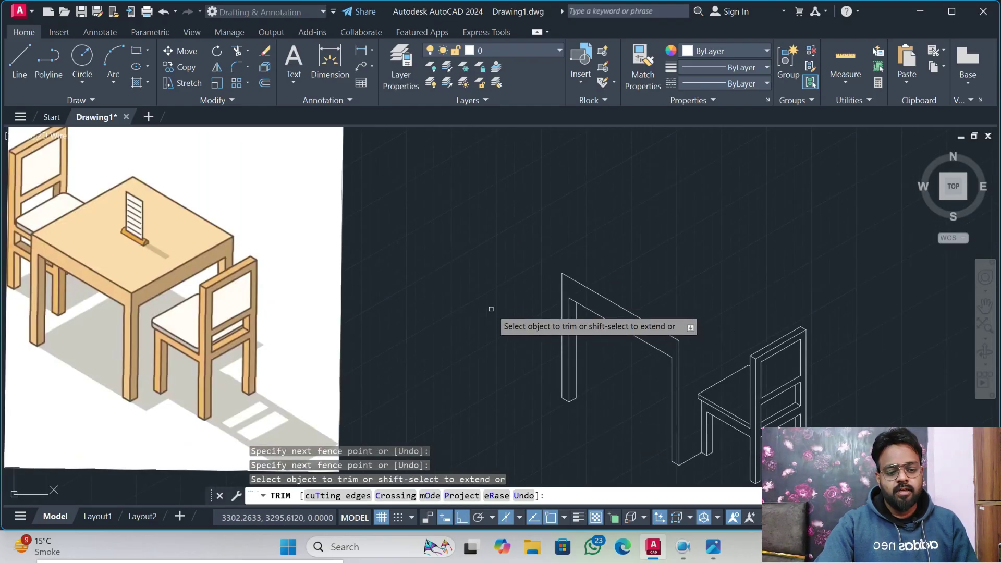
pyautogui.press('Escape')
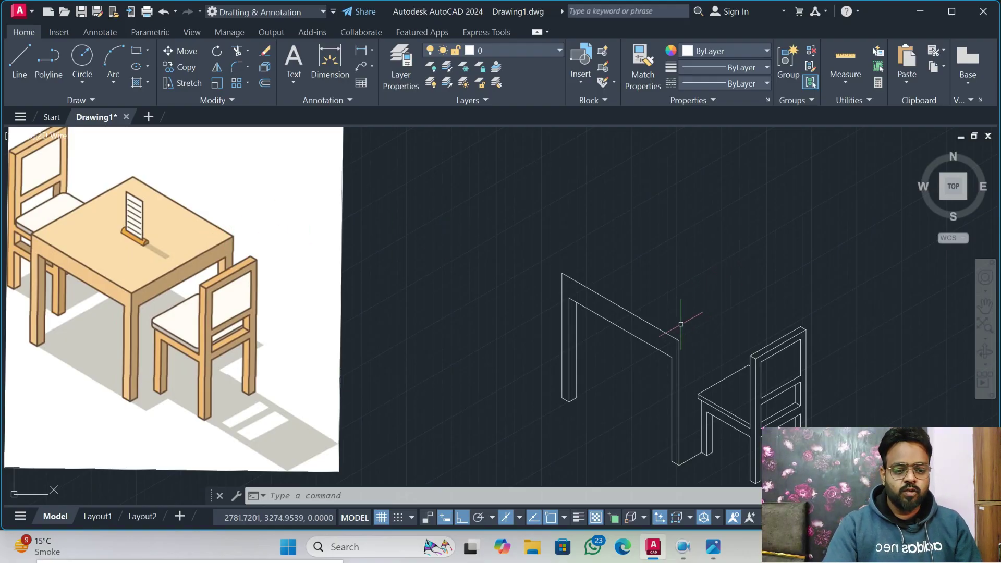
# - Copy the table's front top edge and near corner's vertical edge 600 at 30° from the near top corner
pyautogui.write('co')
pyautogui.press('Return')
pyautogui.click(697, 324)
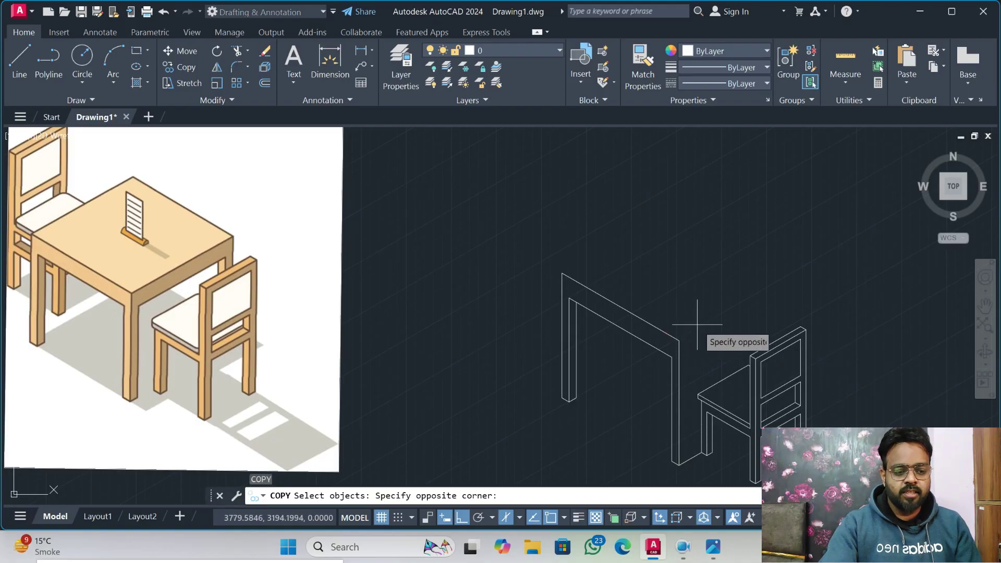
pyautogui.click(669, 347)
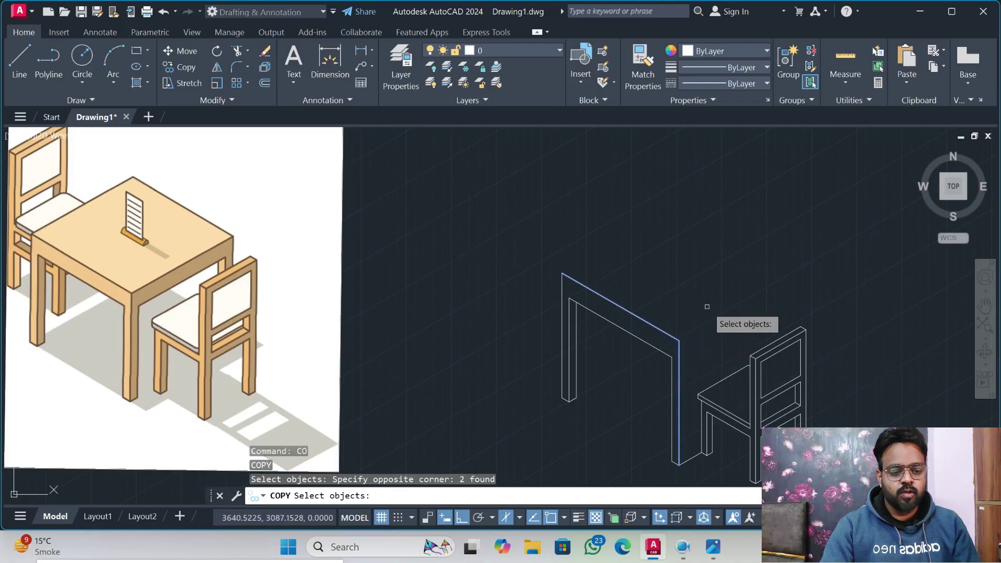
pyautogui.press('Return')
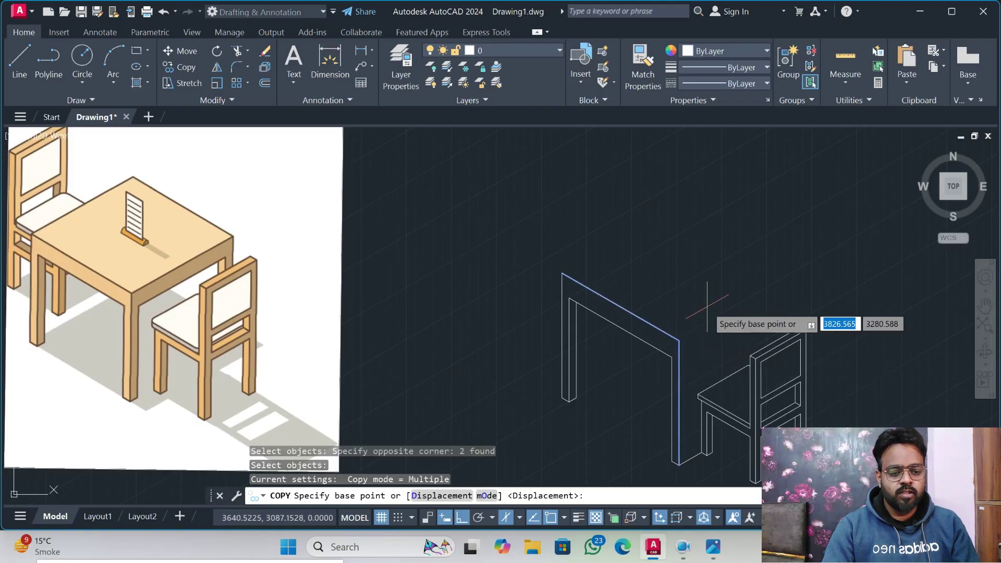
pyautogui.click(679, 340)
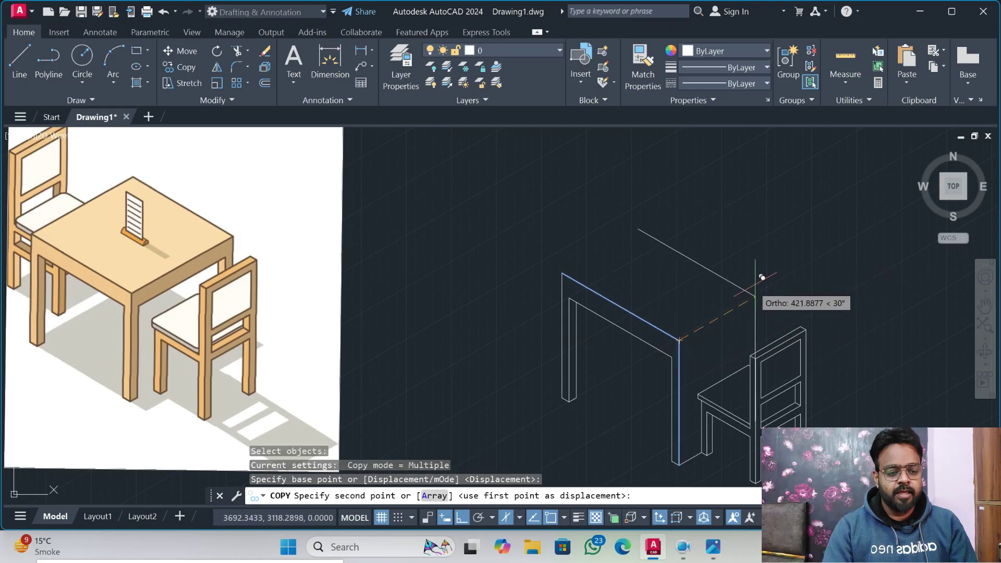
pyautogui.write('600')
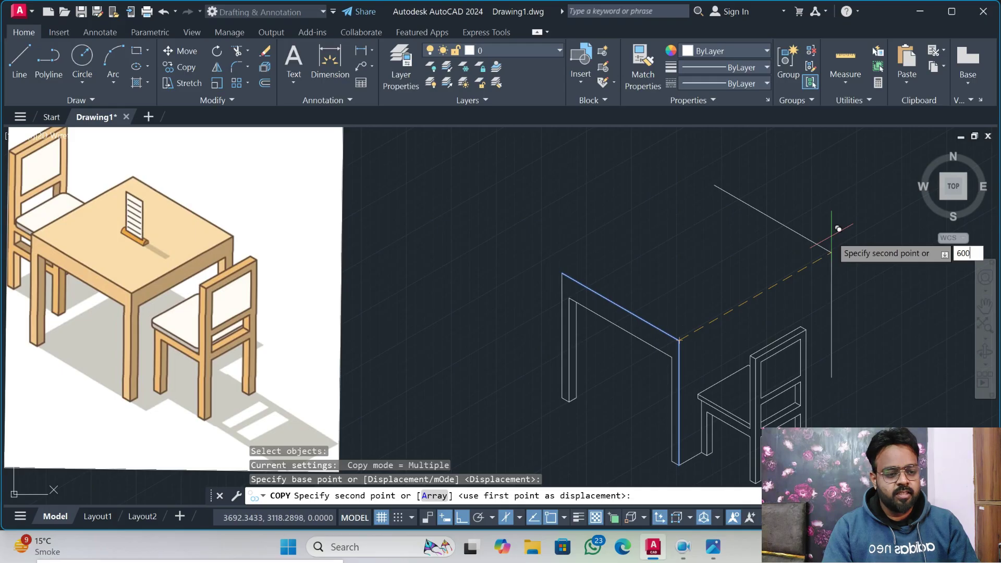
pyautogui.press('Return')
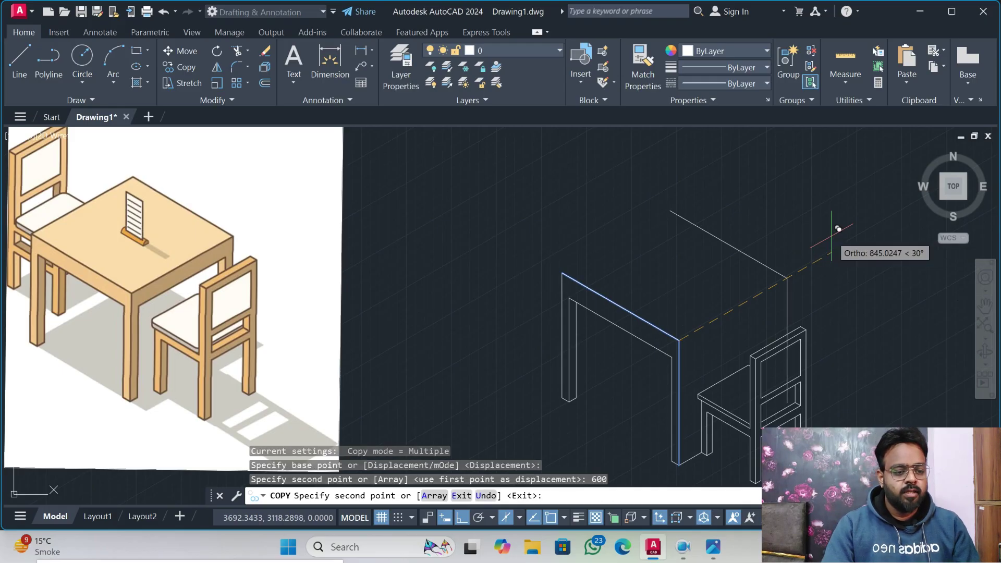
pyautogui.press('Escape')
# - Close the tabletop outline with two lines joining the original front edge's endpoints to the copied rear edge's endpoints
pyautogui.write('l')
pyautogui.press('Return')
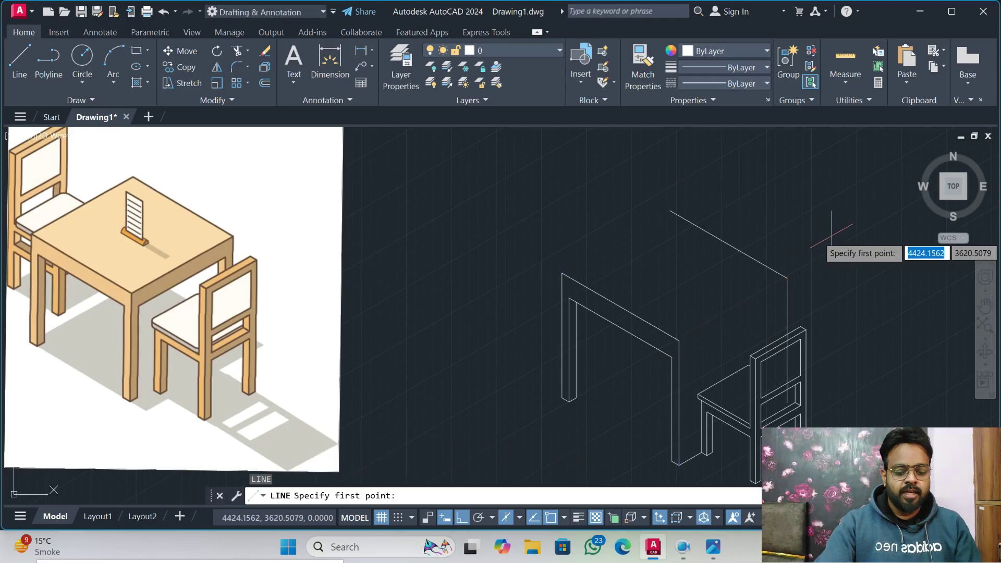
pyautogui.click(561, 273)
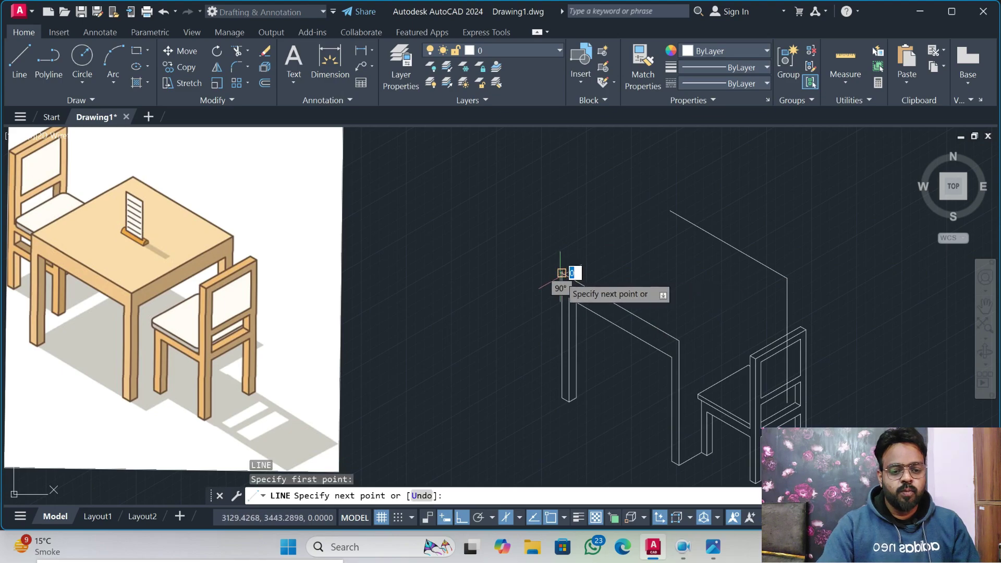
pyautogui.click(670, 211)
pyautogui.press('Return')
pyautogui.press('Return')
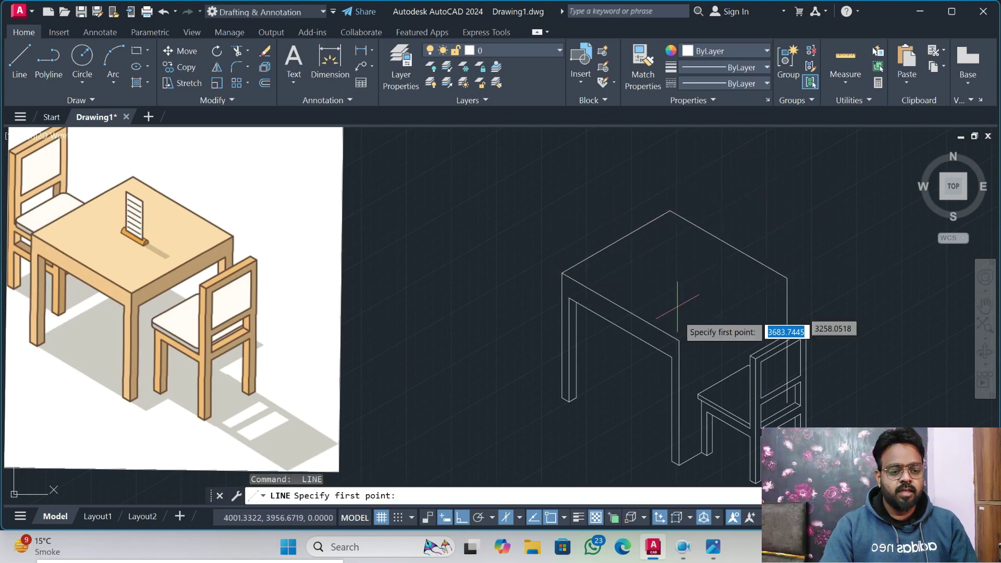
pyautogui.click(678, 340)
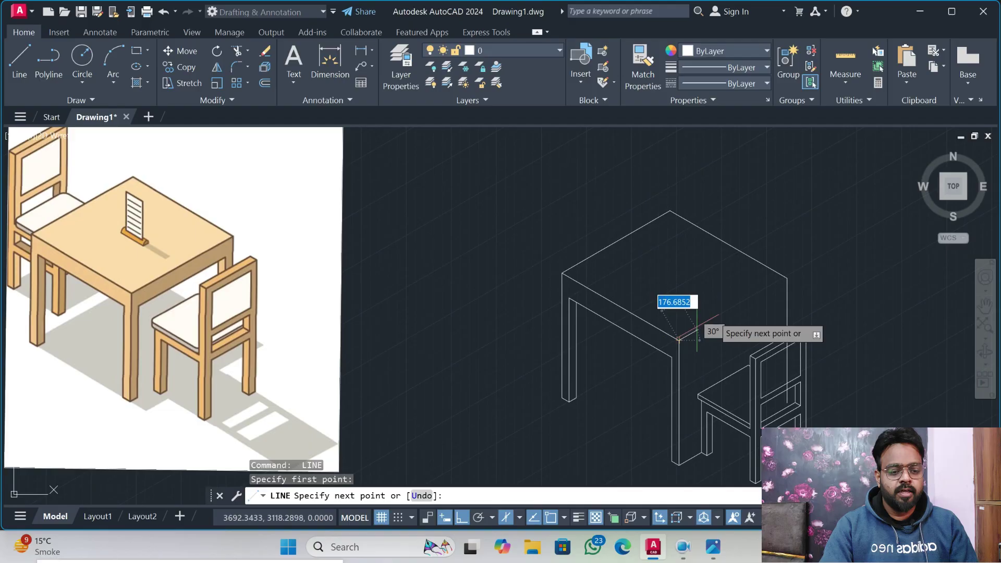
pyautogui.click(787, 278)
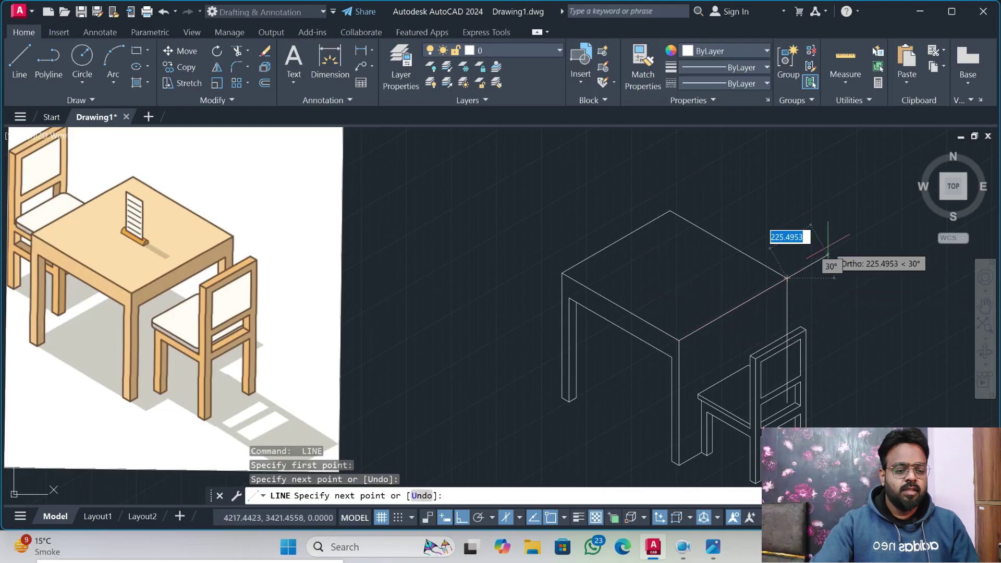
pyautogui.press('Escape')
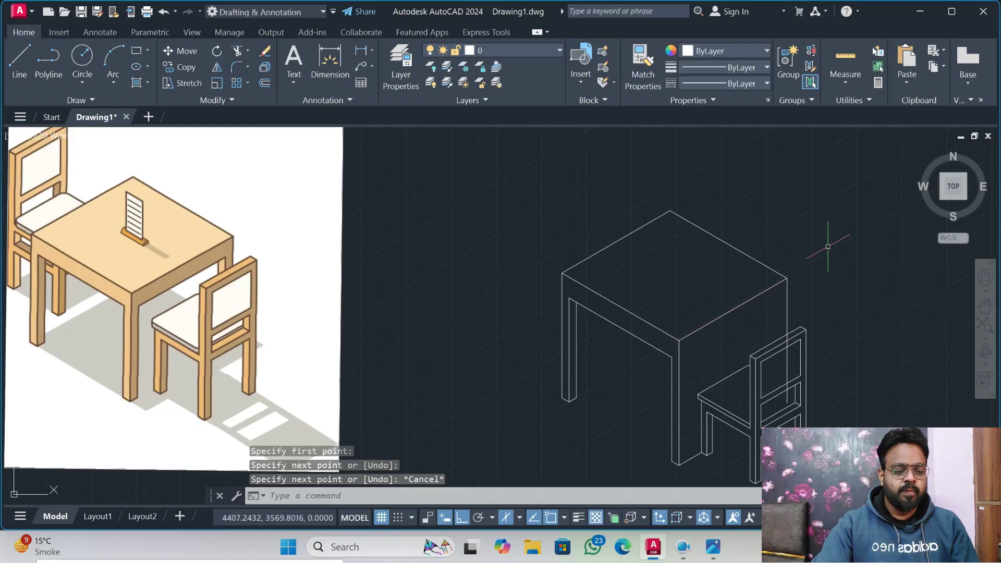
# - Delete the stray line joining the table's near leg foot to the chair leg, and cycle the isoplane back to Right
pyautogui.click(693, 455)
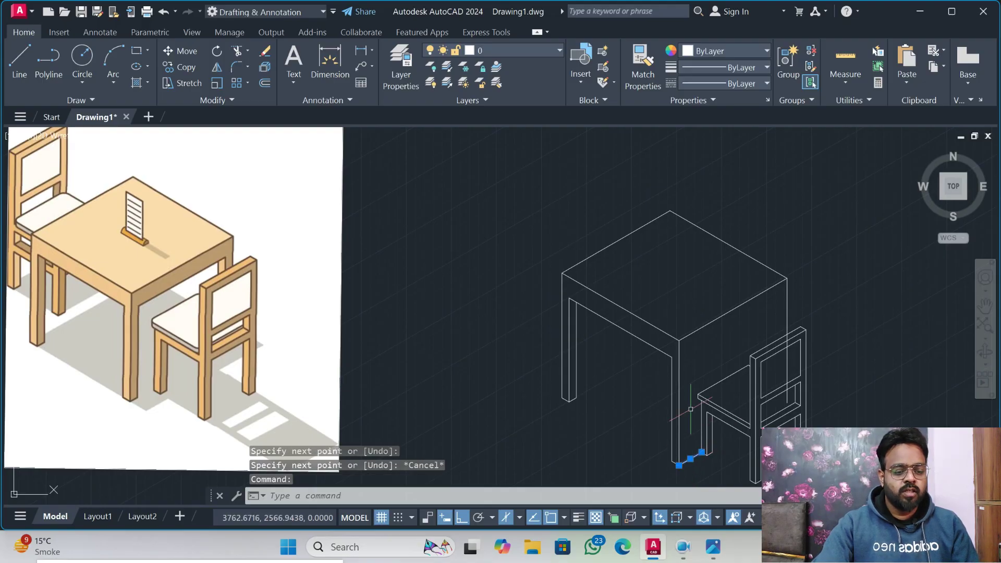
pyautogui.press('Delete')
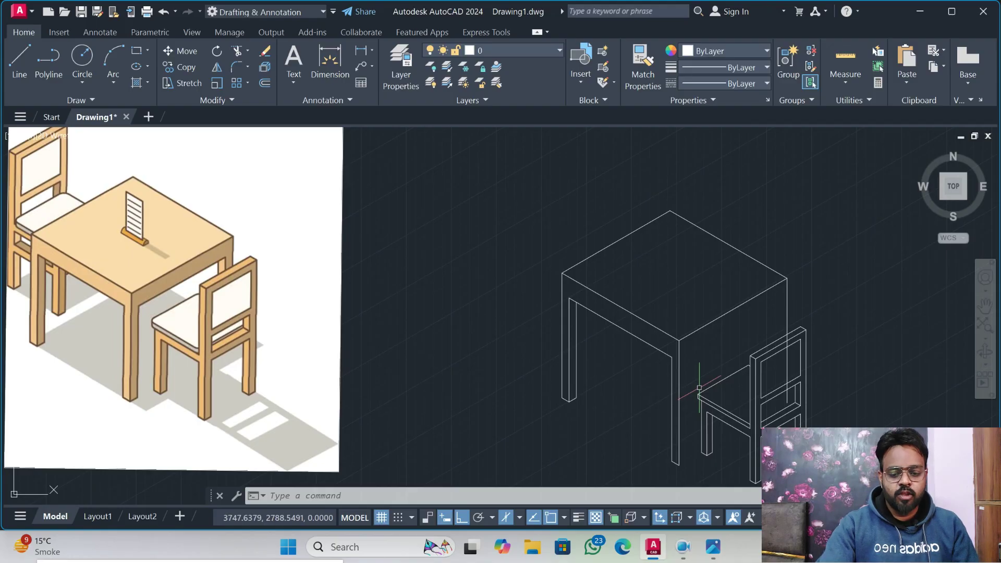
pyautogui.press('F5')
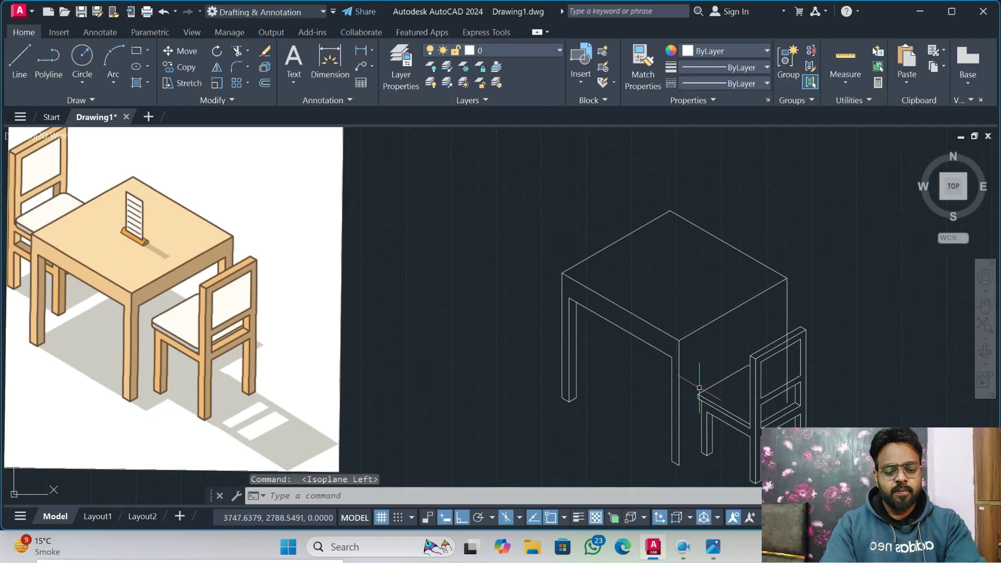
pyautogui.press('F5')
pyautogui.press('F5')
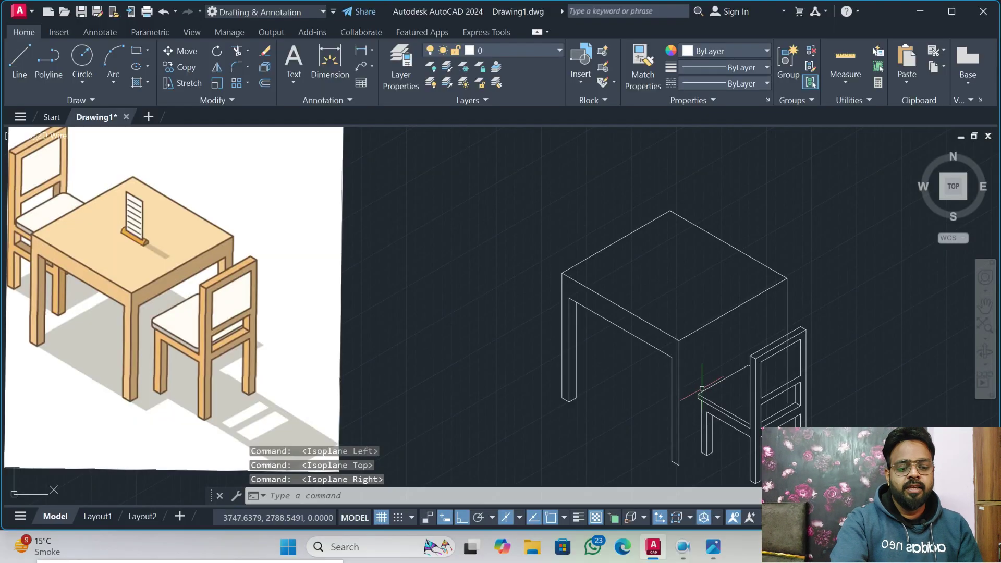
# - From the near leg's foot corner, draw a line 40 long at 30°, continuing 500 vertically up the leg's depth edge
pyautogui.write('l')
pyautogui.press('Return')
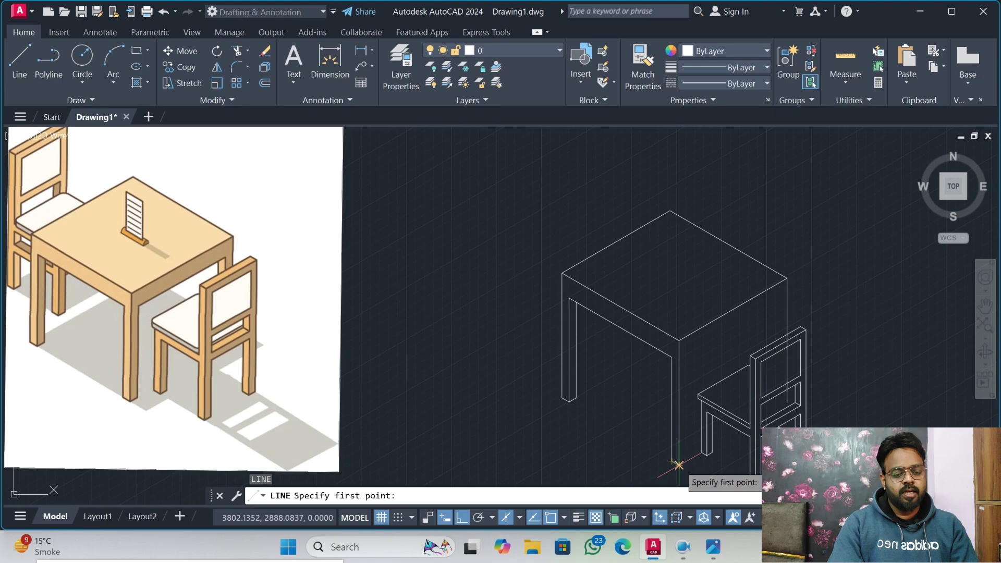
pyautogui.click(678, 464)
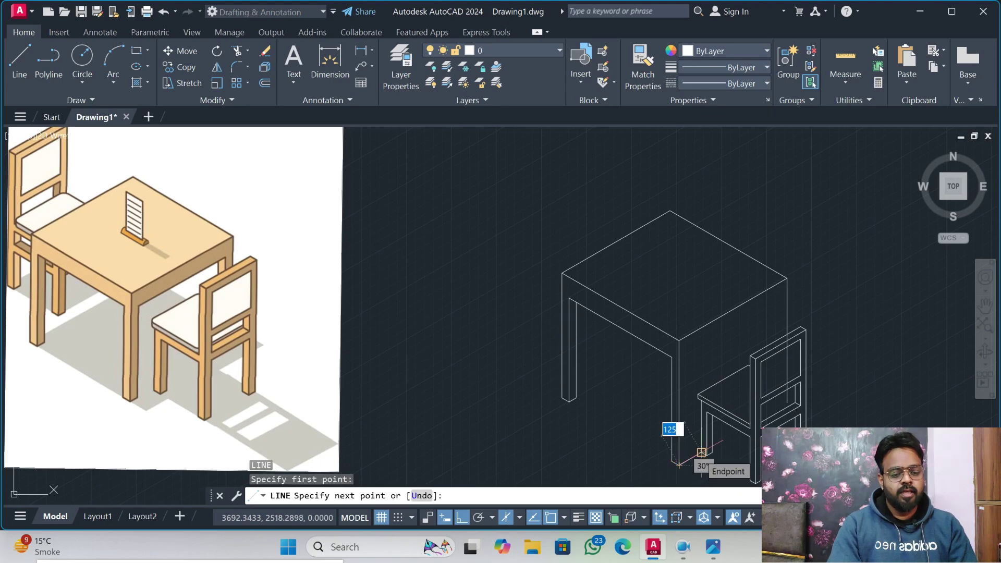
pyautogui.write('40')
pyautogui.press('Return')
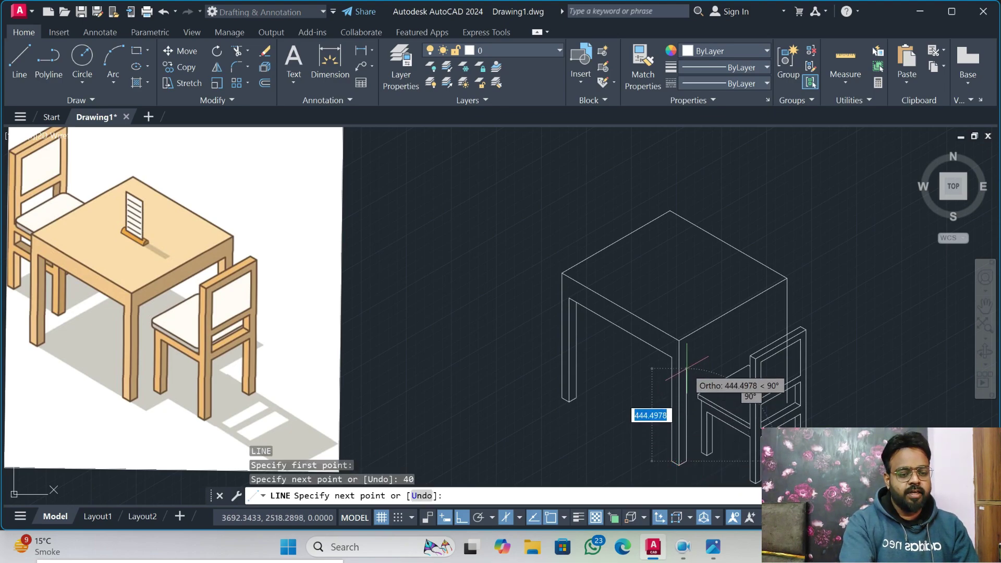
pyautogui.write('500')
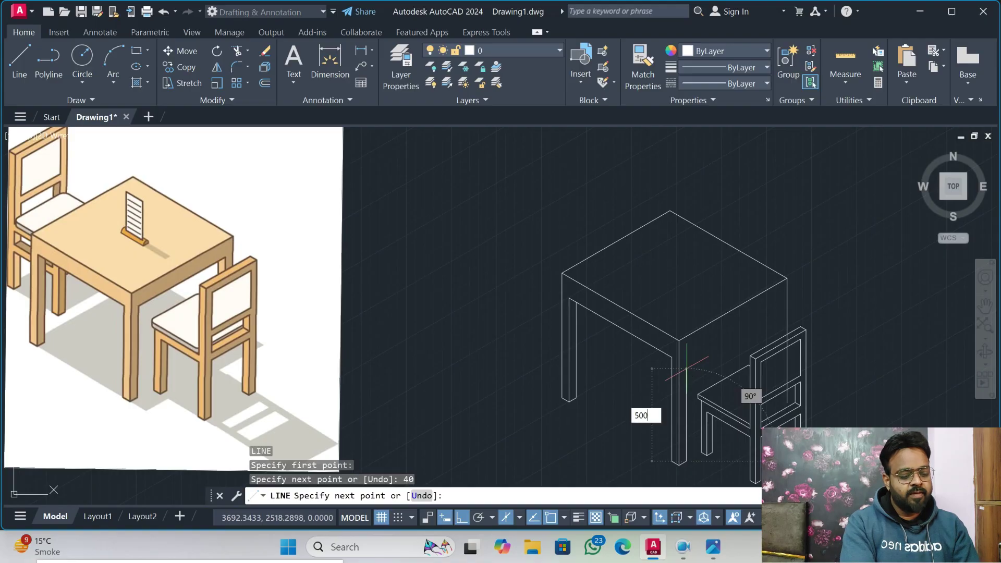
pyautogui.press('Return')
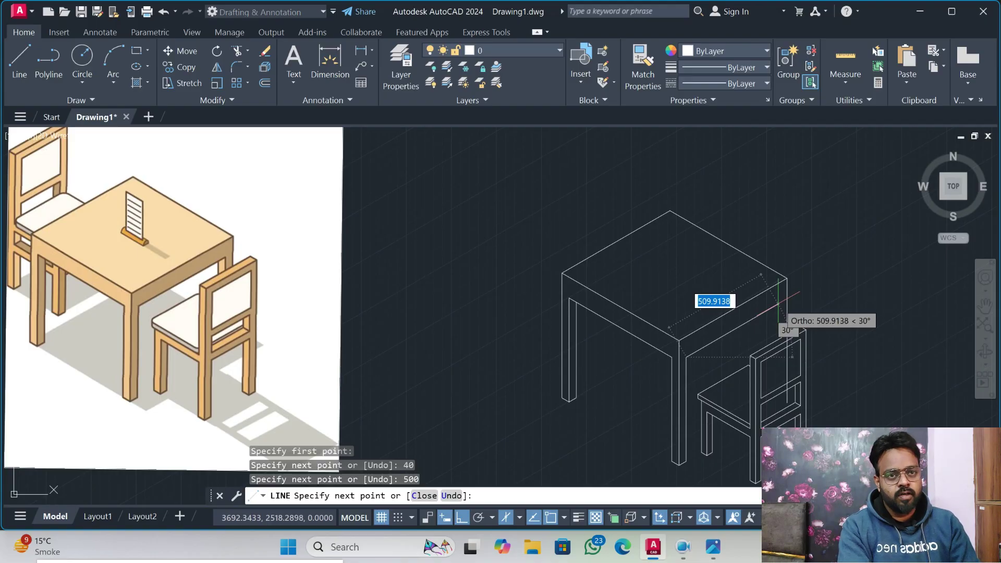
# - Continue the outline 520 at 30° for the side apron's lower edge, then vertically down past the chair back's top edge
pyautogui.write('520')
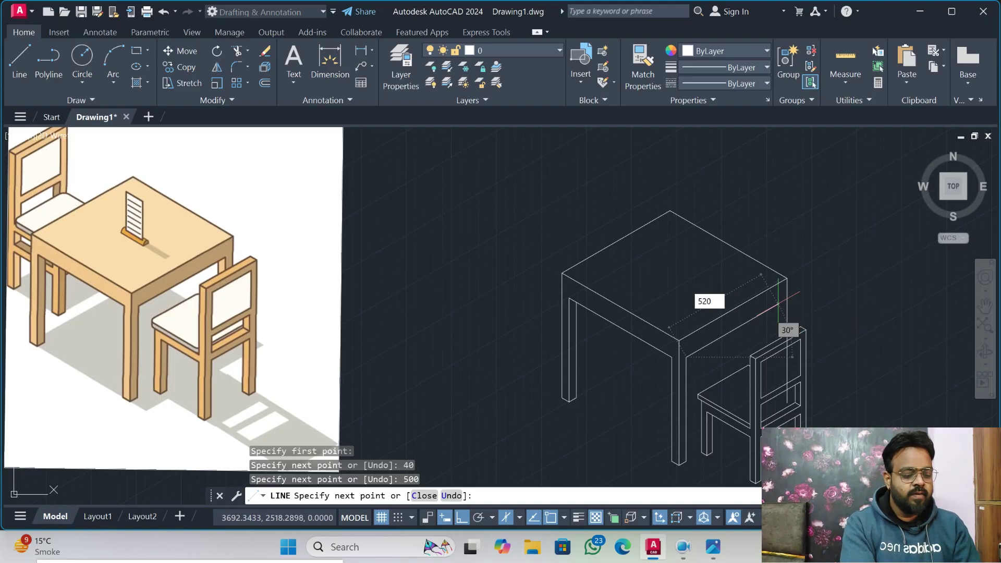
pyautogui.press('Return')
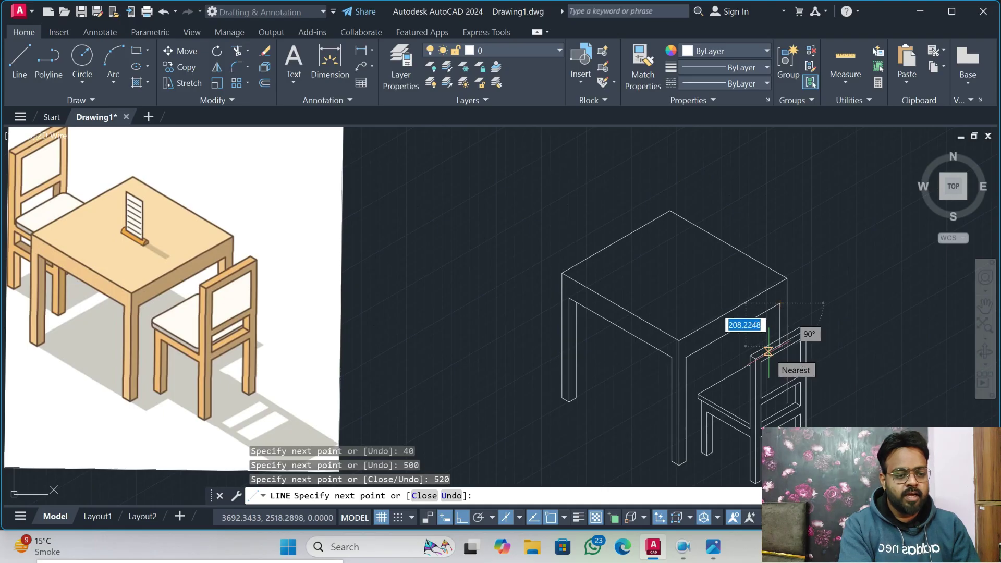
pyautogui.scroll(5, 768, 350)
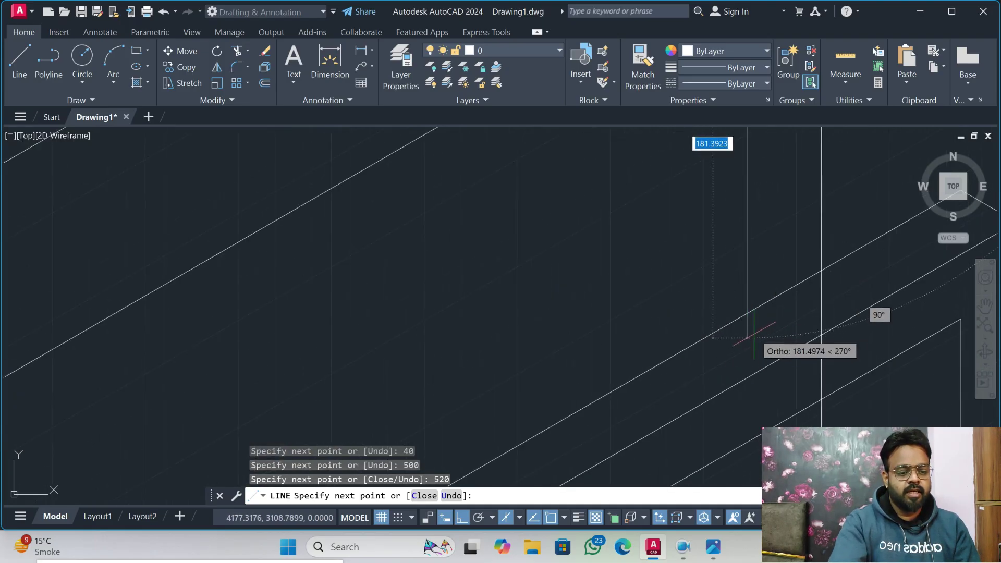
pyautogui.press('Escape')
# - Trim the inner and outer edges of the table leg behind the chair where they cross the chair back's top rail
pyautogui.write('tr')
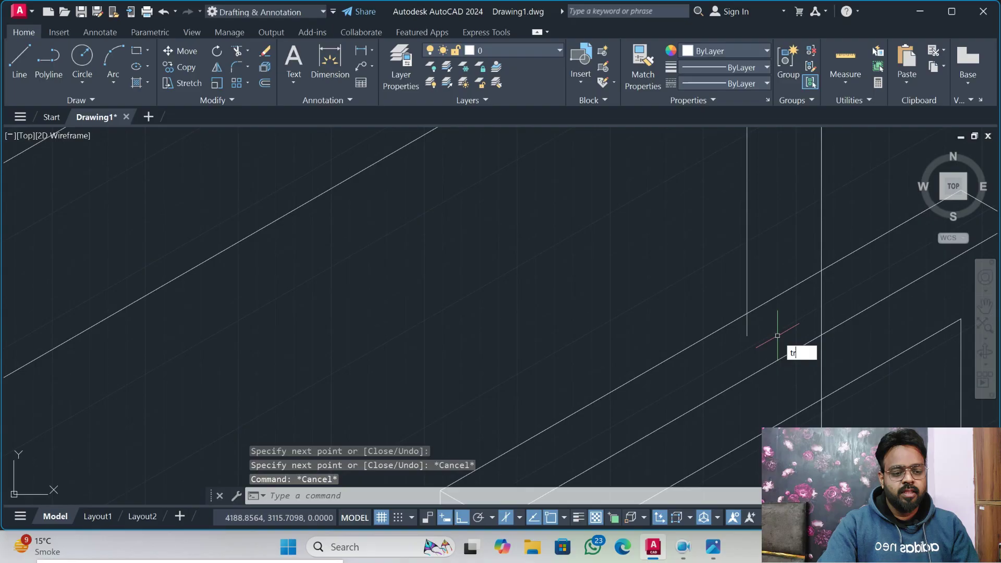
pyautogui.press('Return')
pyautogui.click(777, 334)
pyautogui.click(742, 333)
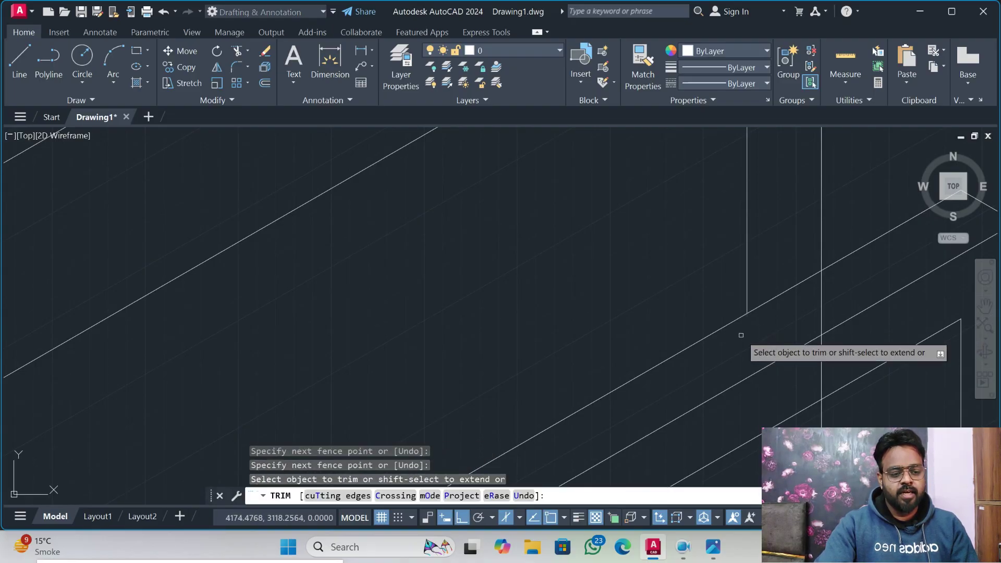
pyautogui.click(776, 329)
pyautogui.click(823, 298)
pyautogui.click(797, 377)
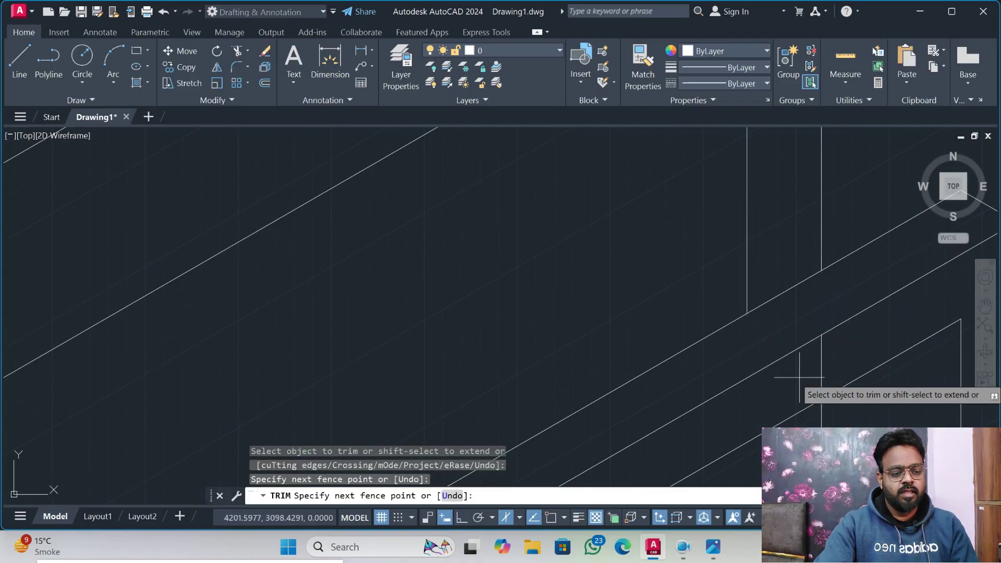
pyautogui.click(836, 338)
# - Delete the leftover piece of the table leg's outer edge crossing the chair's backrest opening
pyautogui.scroll(-5, 846, 417)
pyautogui.moveTo(850, 433); pyautogui.dragTo(820, 319, button='middle')
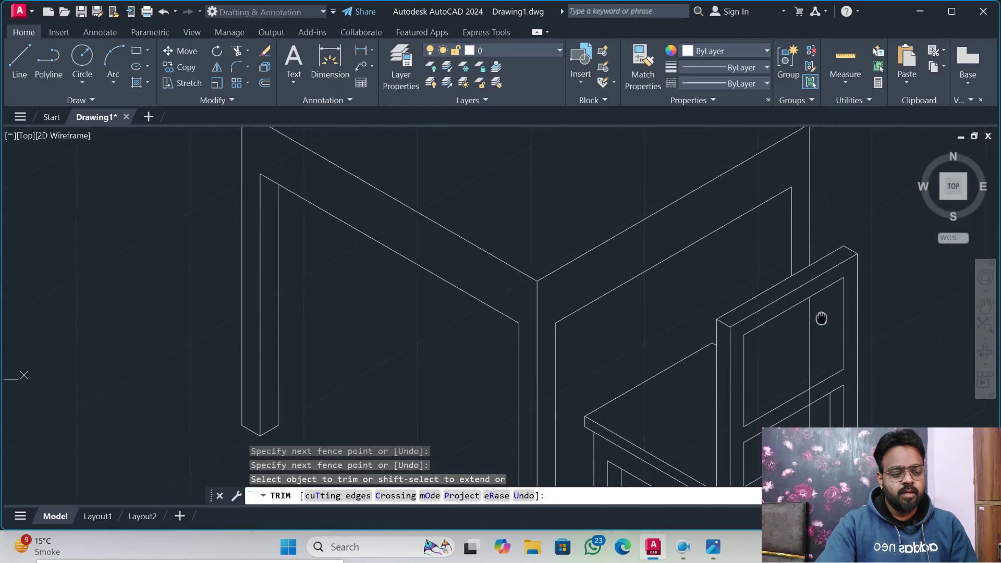
pyautogui.click(823, 321)
pyautogui.press('Escape')
pyautogui.click(827, 325)
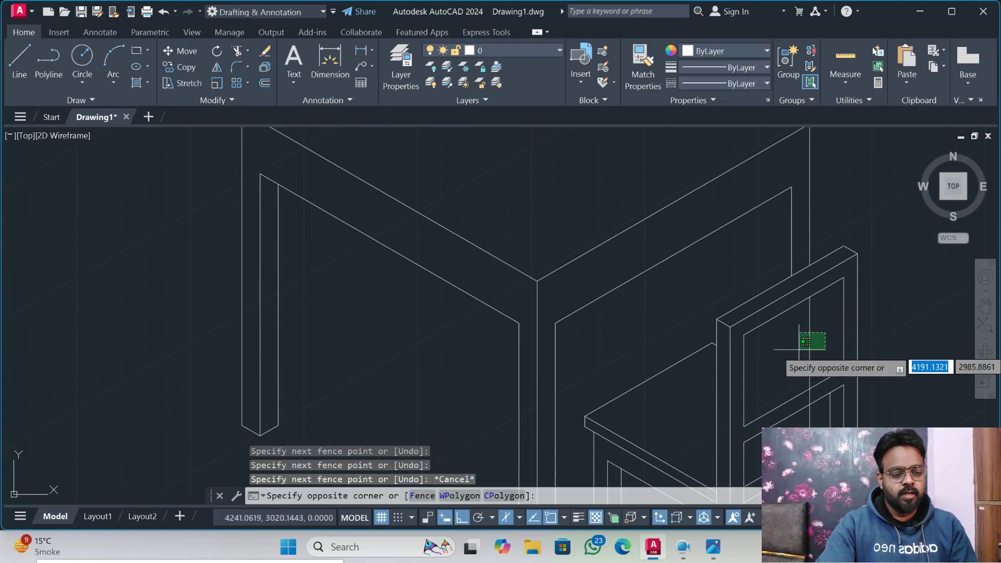
pyautogui.click(765, 374)
pyautogui.press('Delete')
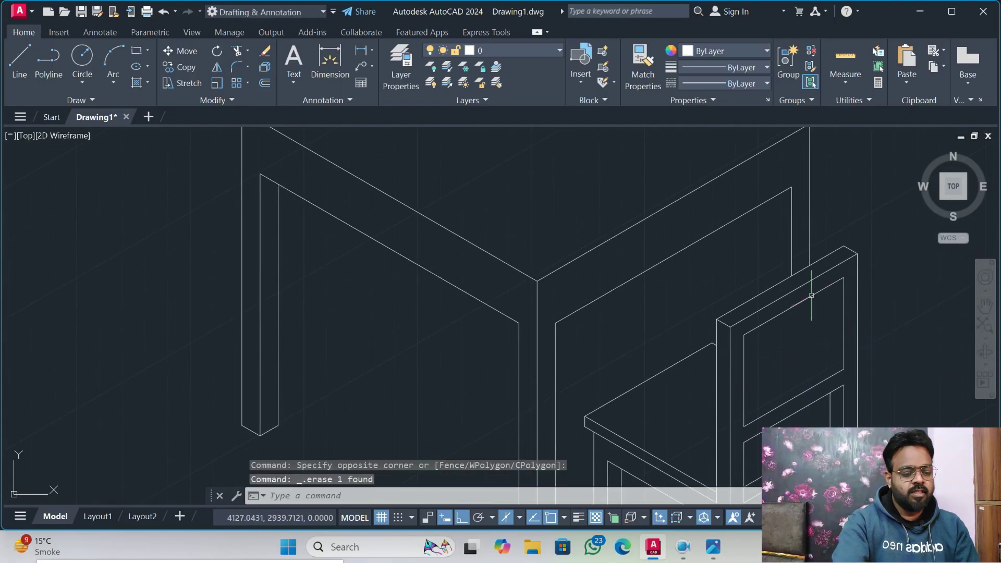
# - Draw a vertical line from where the table leg's inner edge meets the chair back's top rail, about 187 down into the backrest opening
pyautogui.scroll(-5, 798, 302)
pyautogui.scroll(3, 649, 342)
pyautogui.moveTo(649, 342)
pyautogui.mouseDown(button='middle')
pyautogui.moveTo(726, 323)
pyautogui.moveTo(659, 296)
pyautogui.mouseUp(button='middle')
pyautogui.scroll(-2, 727, 323)
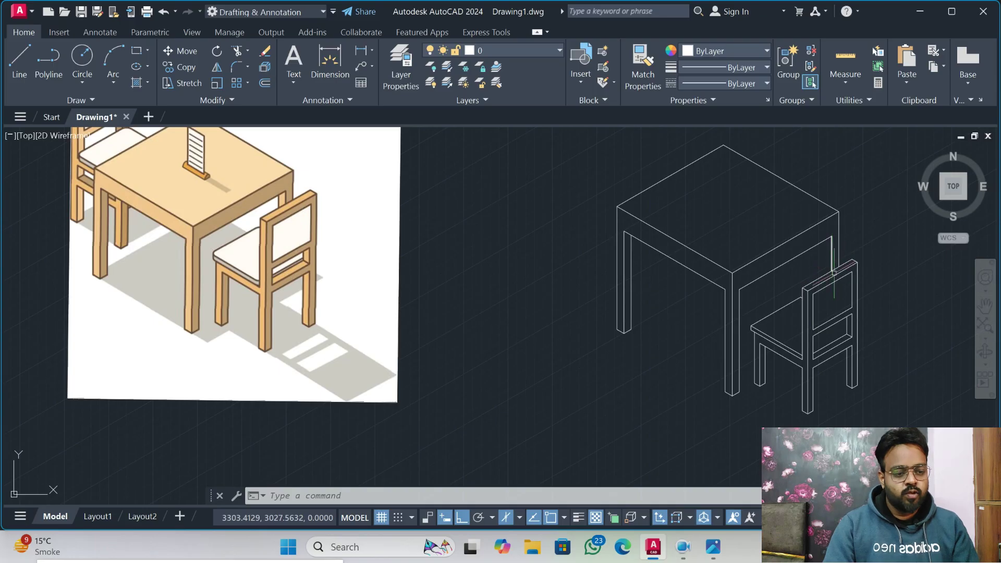
pyautogui.scroll(2, 834, 273)
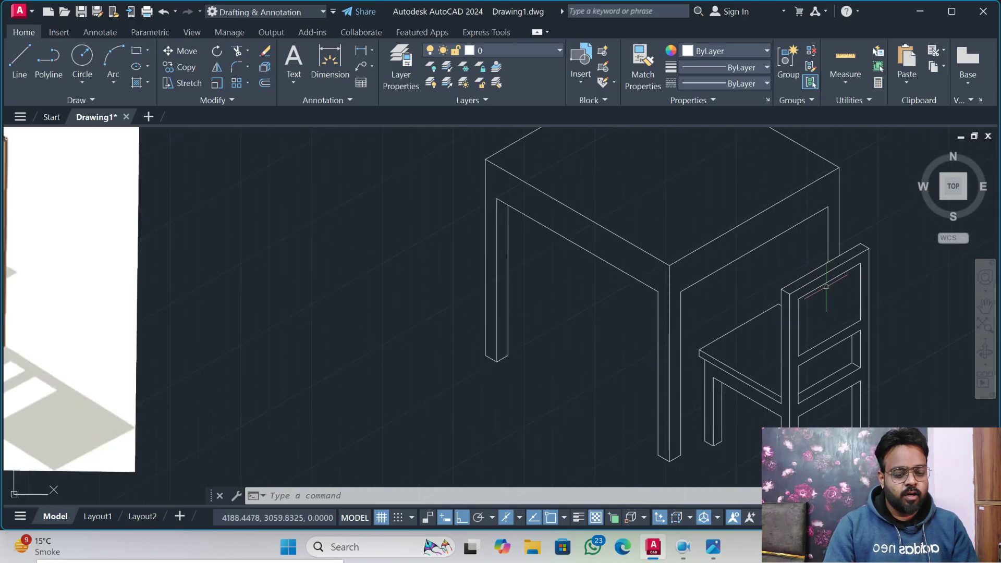
pyautogui.press('Return')
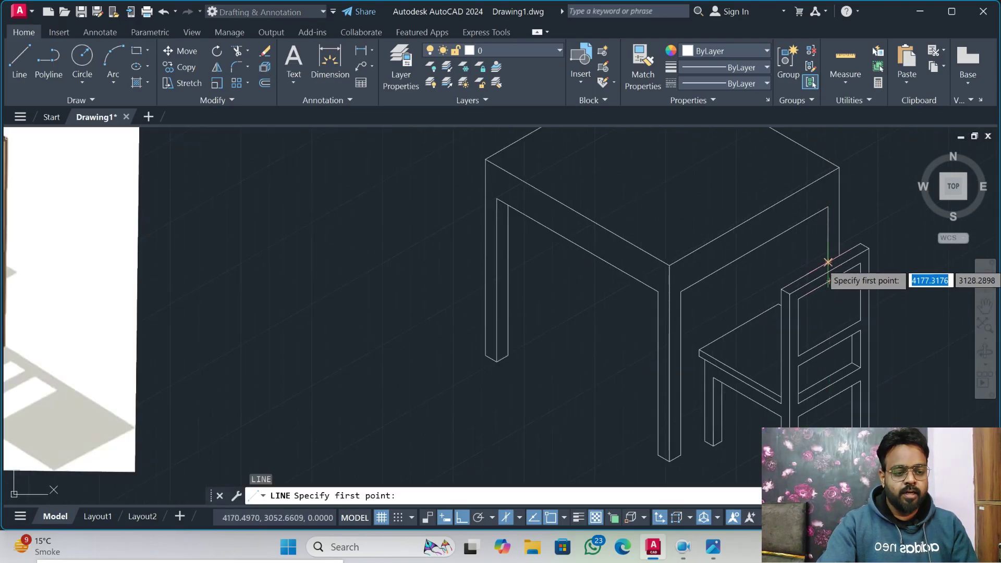
pyautogui.click(828, 263)
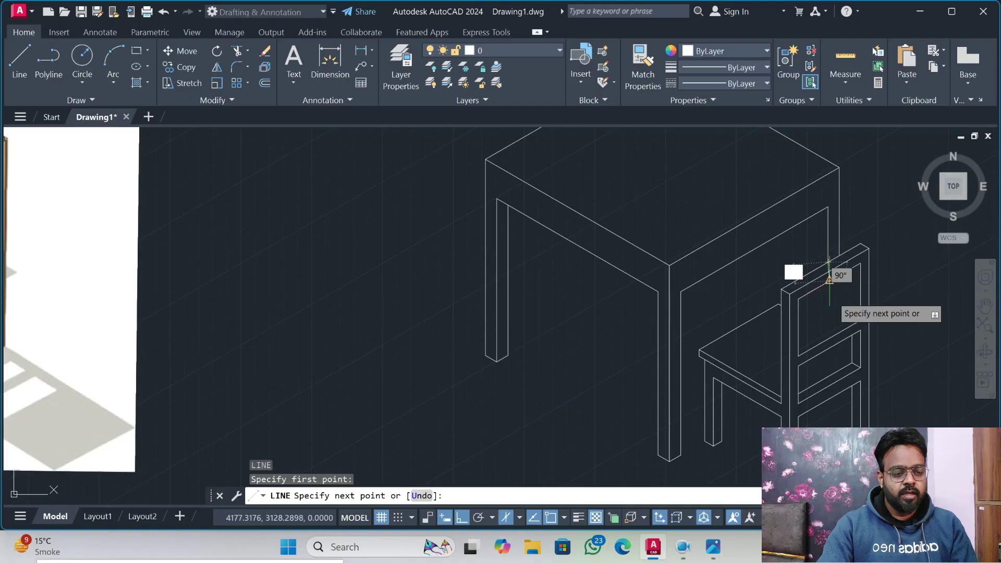
pyautogui.click(828, 323)
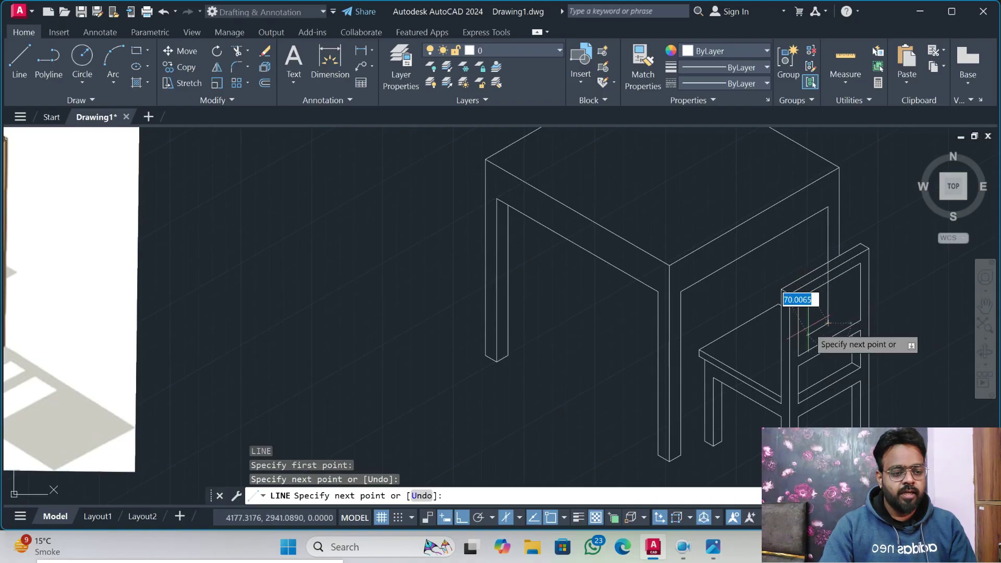
# - Continue the outline 40 at 150° for the leg's depth, then vertically up past the side apron's lower edge
pyautogui.press('F5')
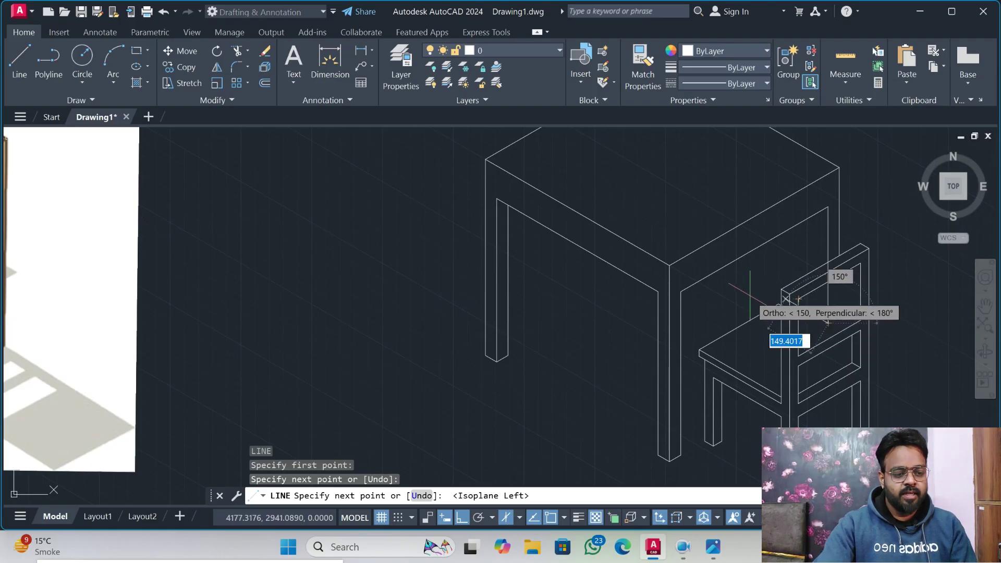
pyautogui.write('40')
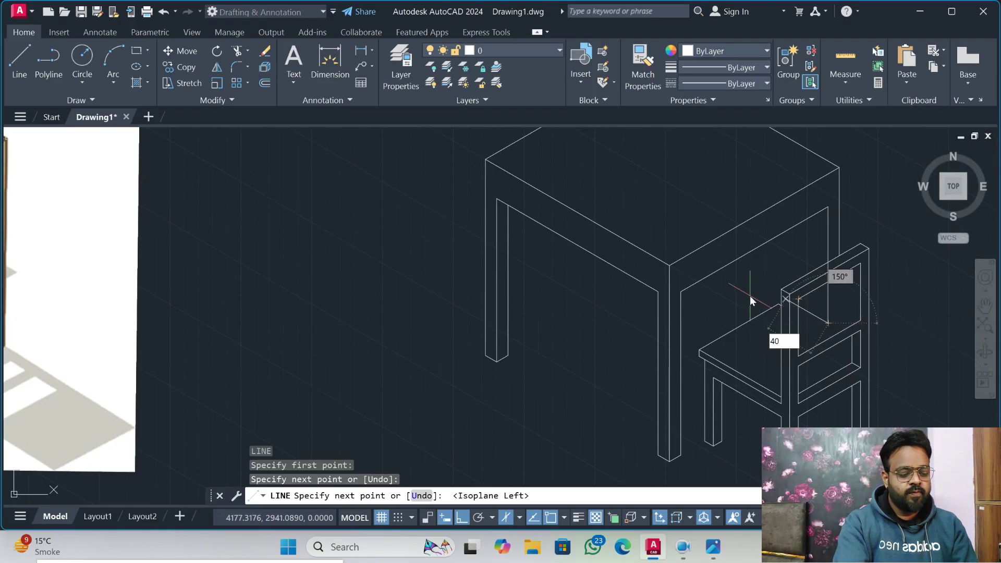
pyautogui.press('Return')
pyautogui.scroll(3, 829, 211)
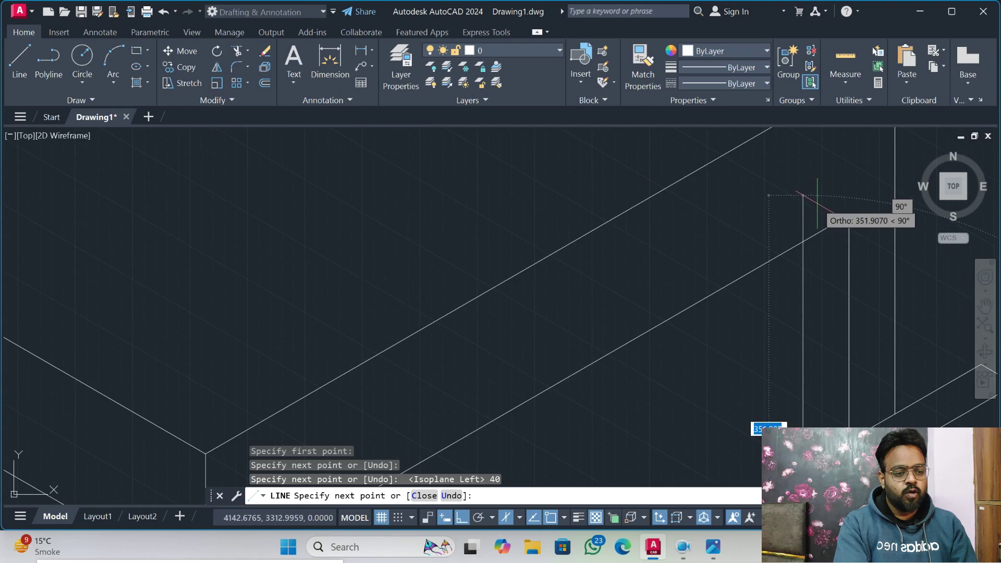
pyautogui.press('Escape')
pyautogui.press('Escape')
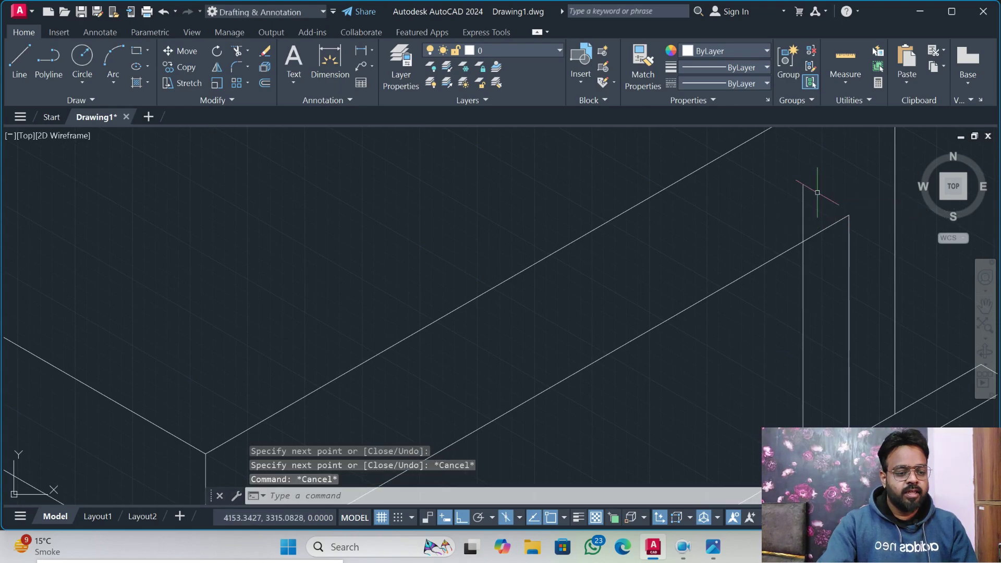
# - Trim the new leg depth edge above the side apron's lower edge and where it crosses the chair back's top rail
pyautogui.write('tr')
pyautogui.press('Return')
pyautogui.moveTo(816, 193); pyautogui.dragTo(781, 214)
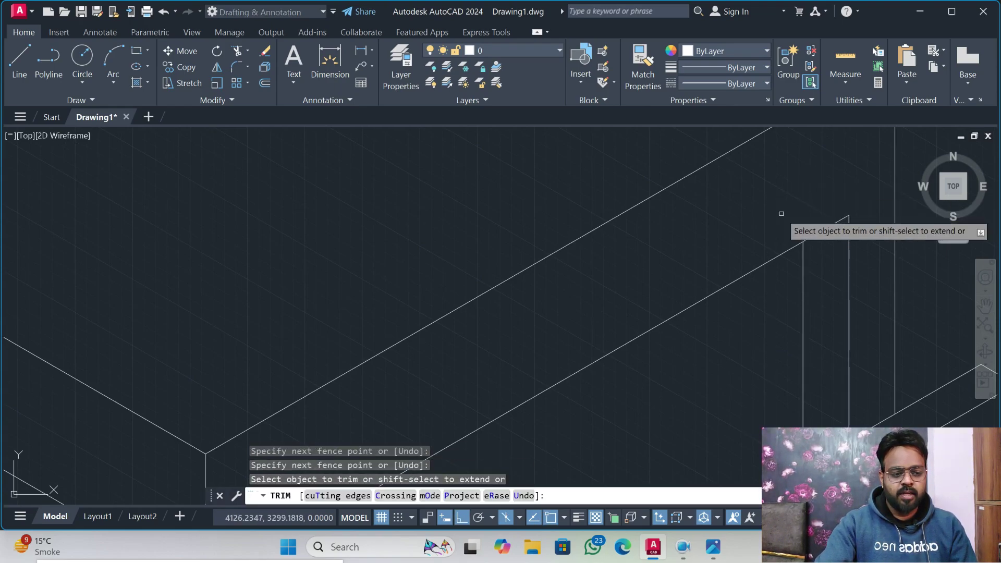
pyautogui.scroll(-2, 781, 244)
pyautogui.moveTo(802, 388); pyautogui.dragTo(792, 391)
pyautogui.press('Escape')
pyautogui.press('Escape')
pyautogui.moveTo(850, 438); pyautogui.dragTo(818, 276, button='middle')
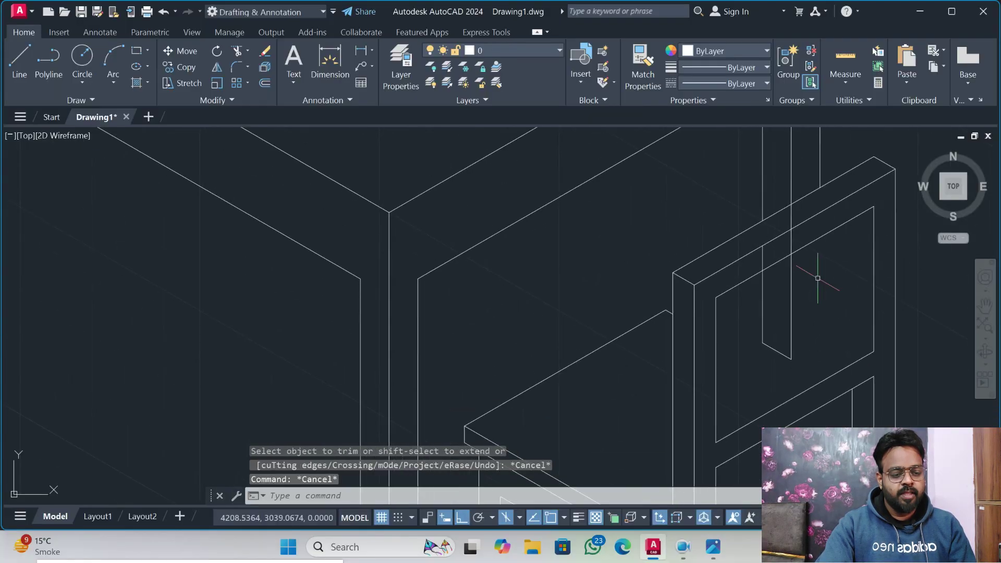
# - Delete the three leftover construction lines of the table leg inside the chair's backrest opening
pyautogui.click(817, 278)
pyautogui.click(758, 352)
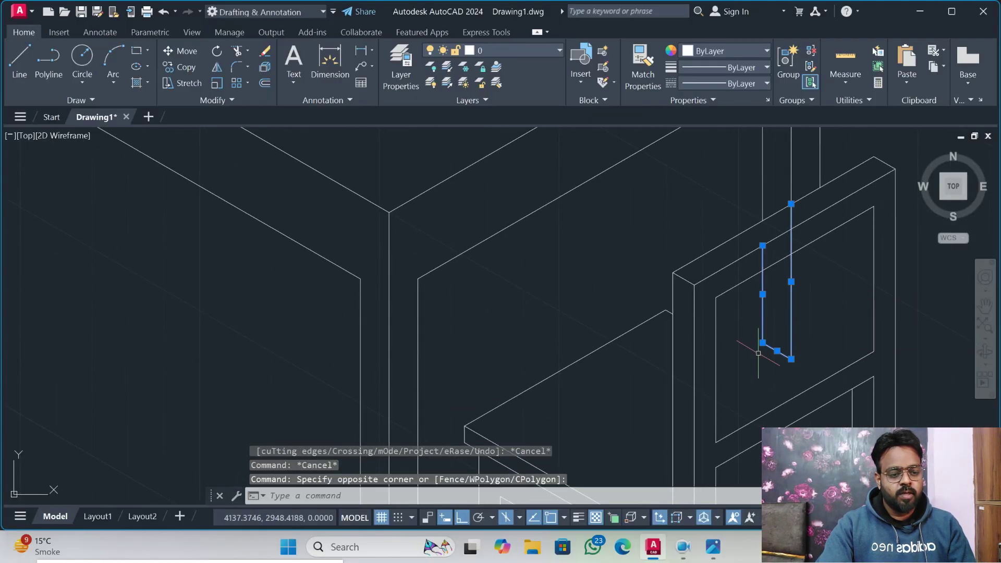
pyautogui.press('Delete')
pyautogui.scroll(-3, 759, 349)
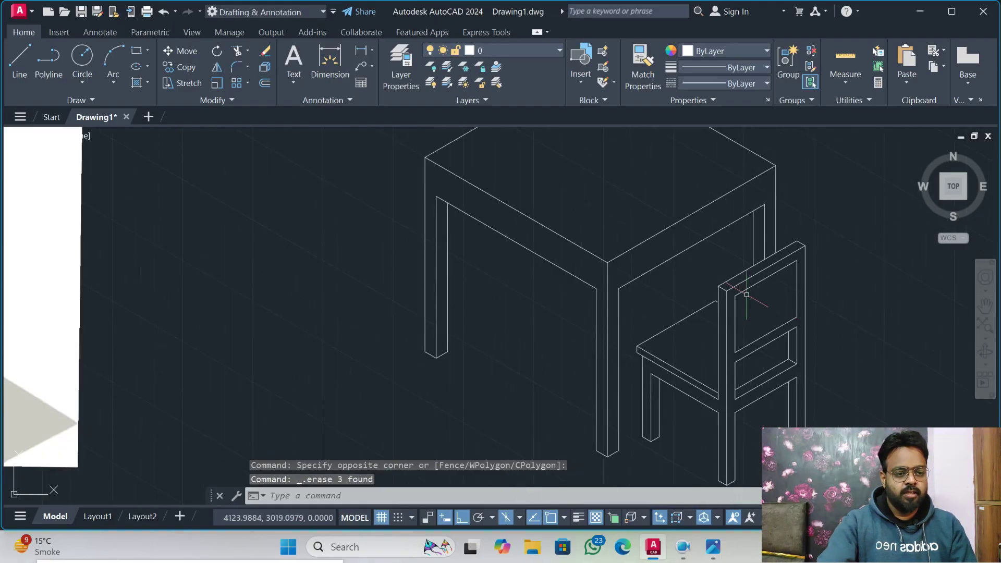
pyautogui.moveTo(552, 242); pyautogui.dragTo(556, 282, button='middle')
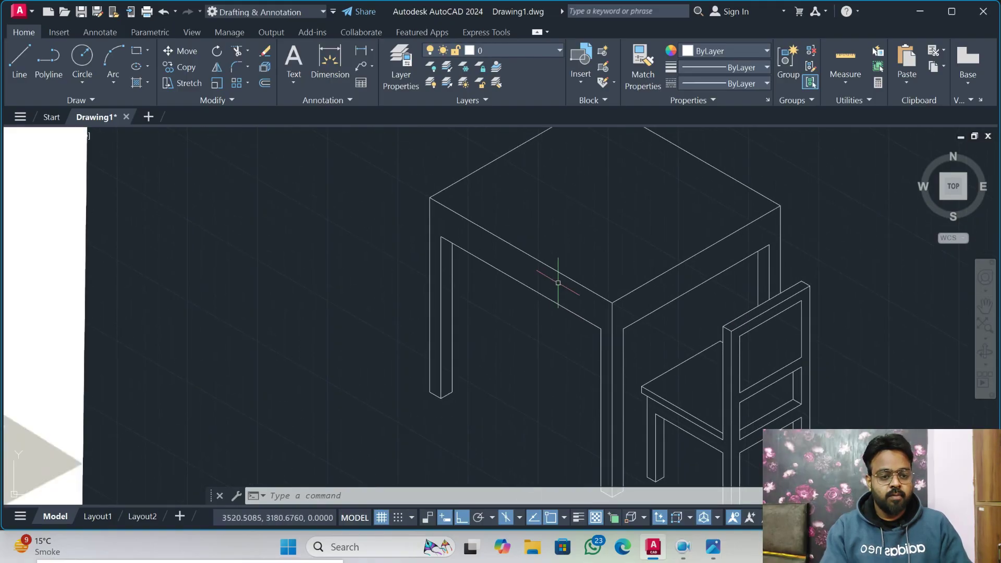
pyautogui.scroll(-2, 558, 282)
pyautogui.moveTo(452, 282); pyautogui.dragTo(541, 317, button='middle')
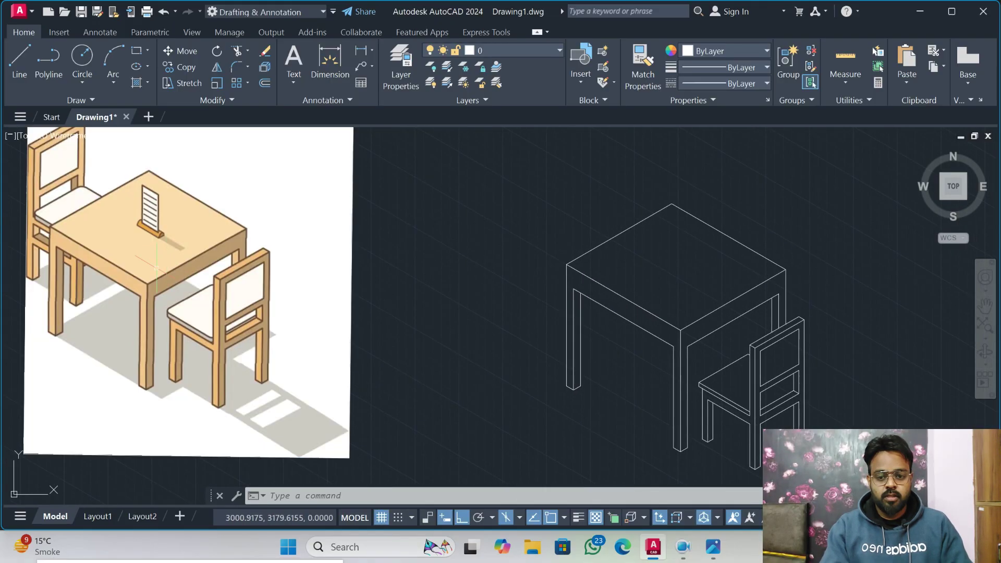
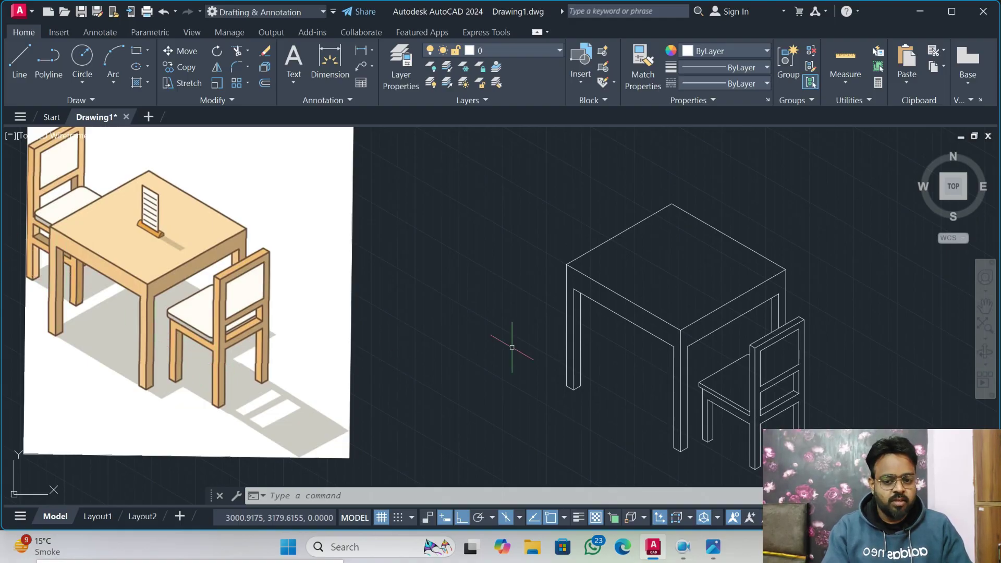
# - Draw the chair's lower stretcher edge at 330° from the middle of the front leg's corner edge, past the near back leg's outer edge
pyautogui.scroll(3, 621, 328)
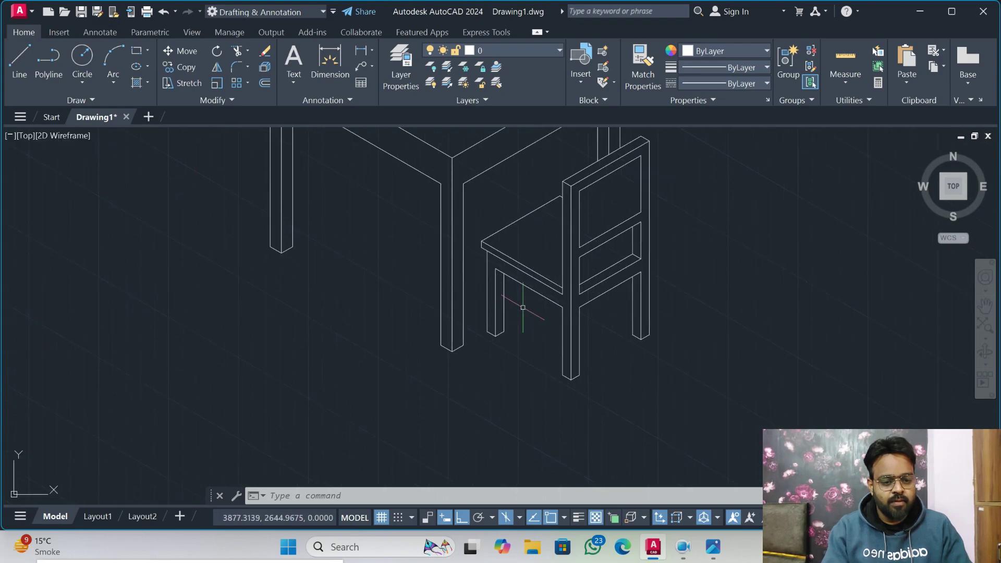
pyautogui.write('l')
pyautogui.press('Return')
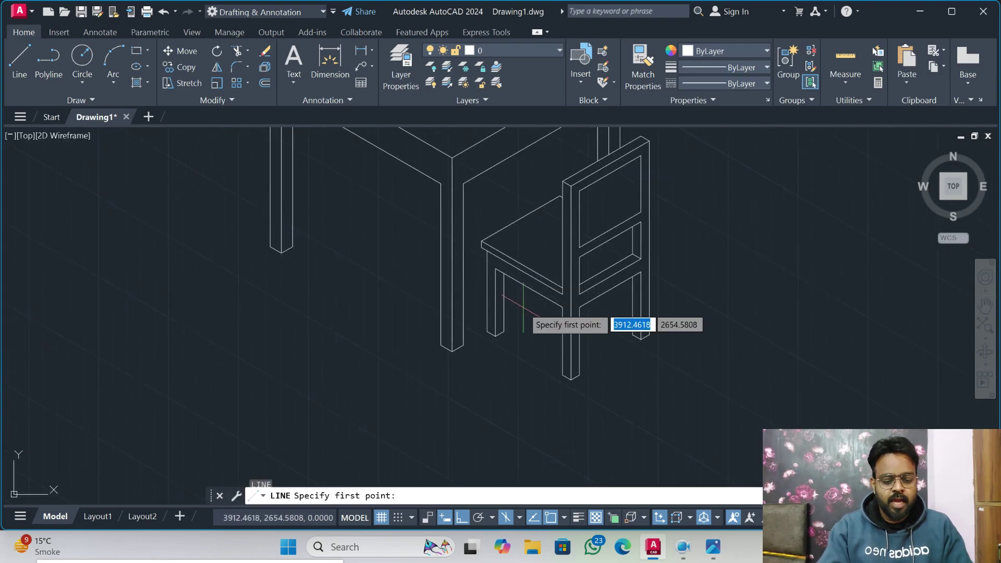
pyautogui.click(495, 302)
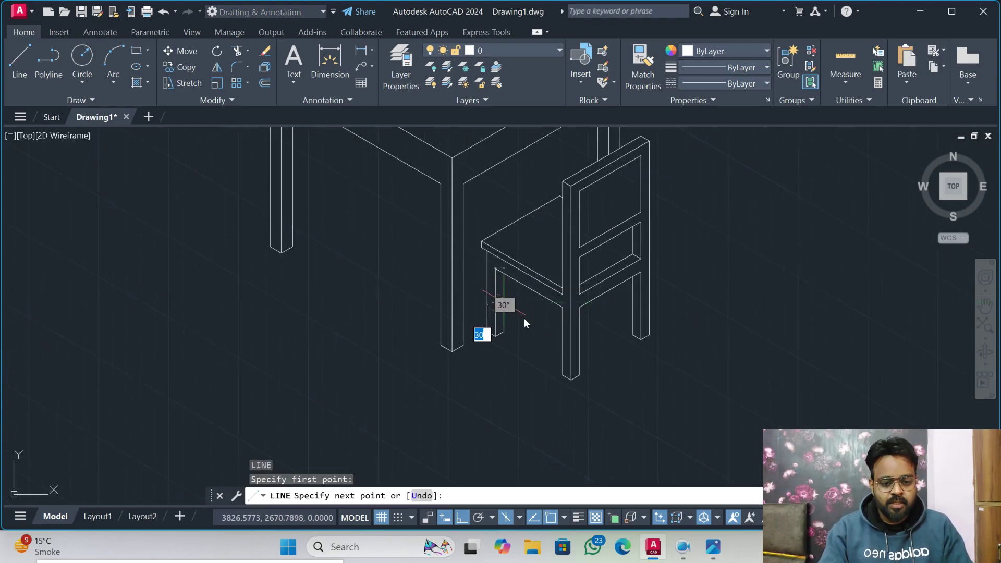
pyautogui.scroll(4, 542, 329)
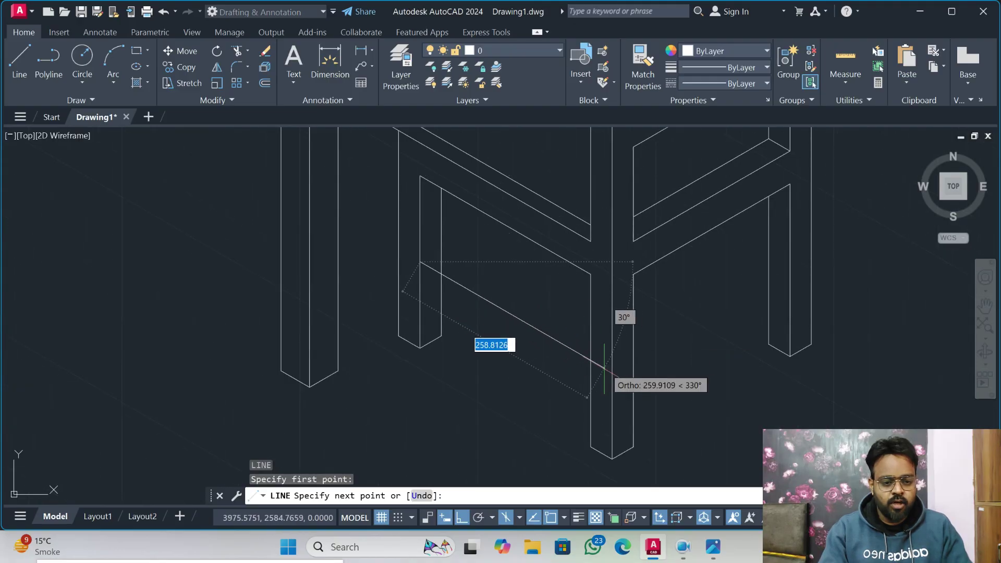
pyautogui.click(603, 368)
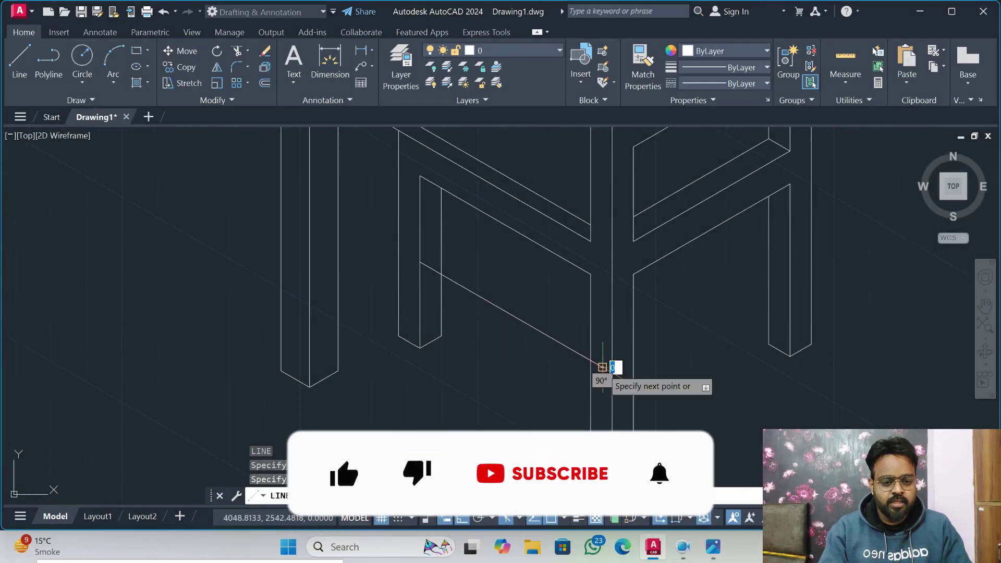
pyautogui.press('Escape')
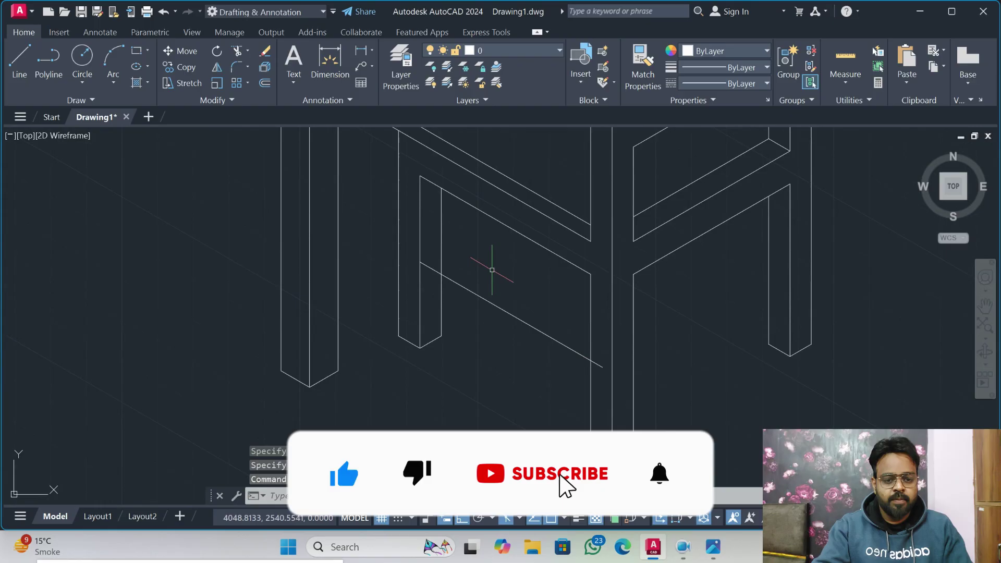
# - Copy the stretcher line 30 vertically upward to form the stretcher's upper front edge
pyautogui.write('co')
pyautogui.press('Return')
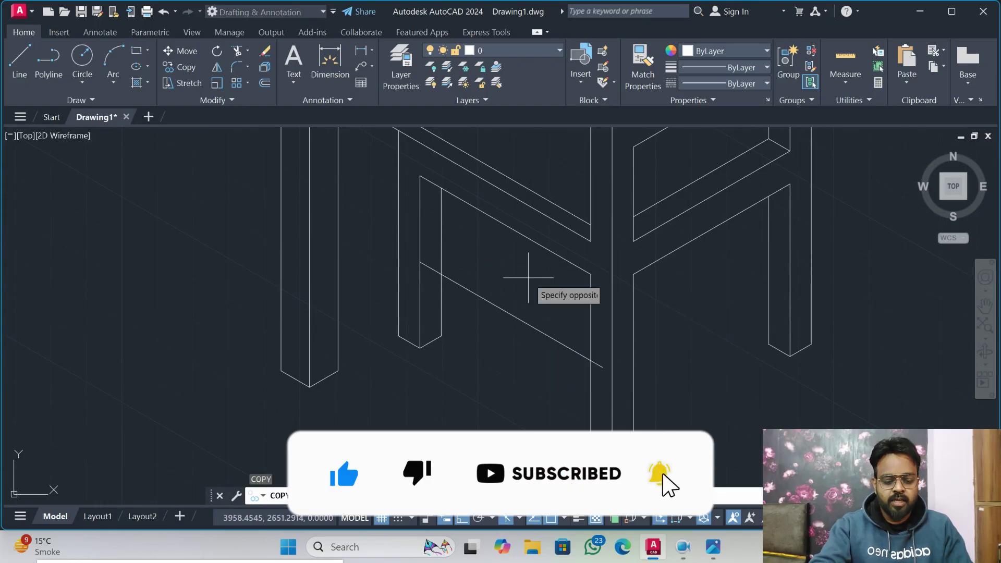
pyautogui.click(502, 310)
pyautogui.press('Return')
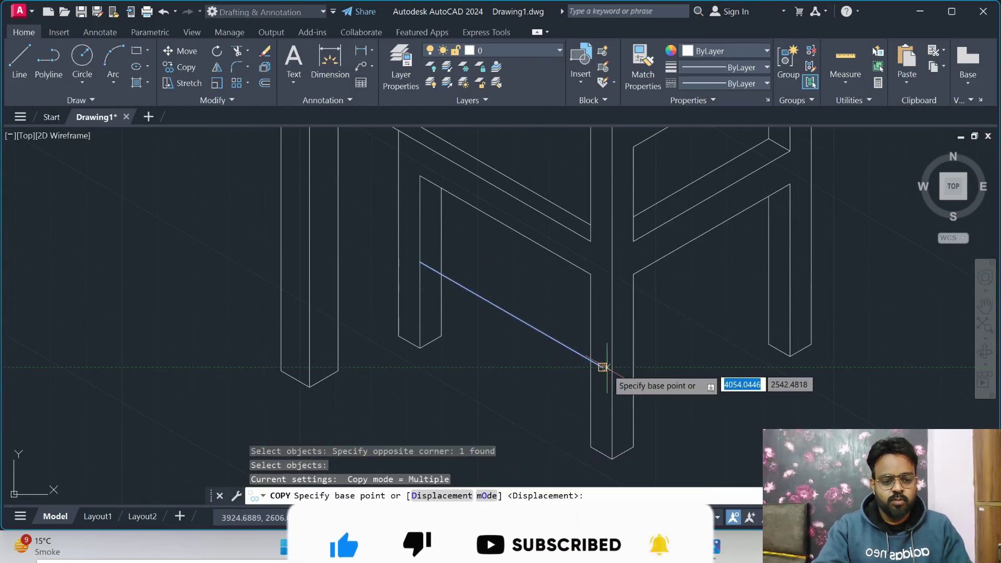
pyautogui.click(603, 367)
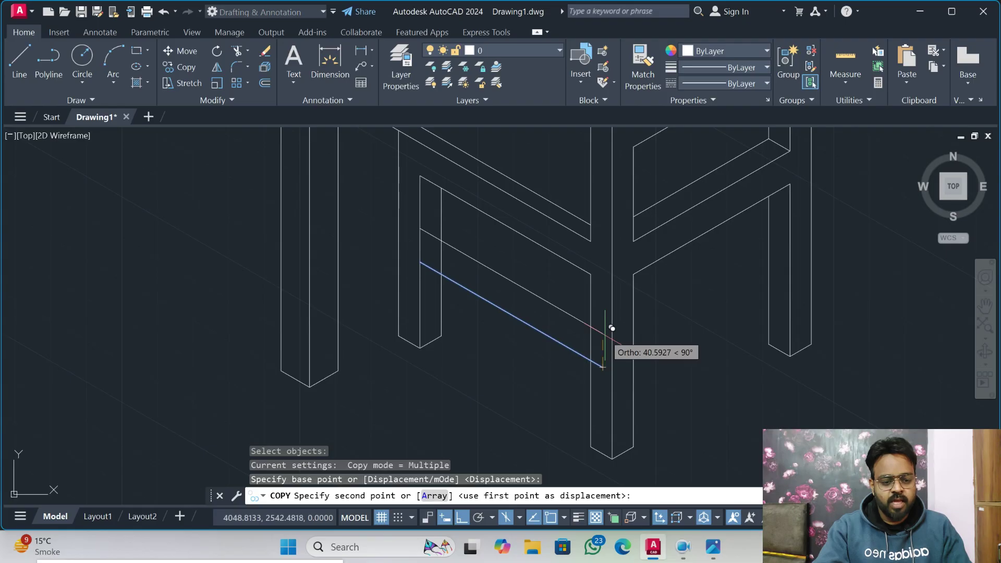
pyautogui.write('30')
pyautogui.press('Return')
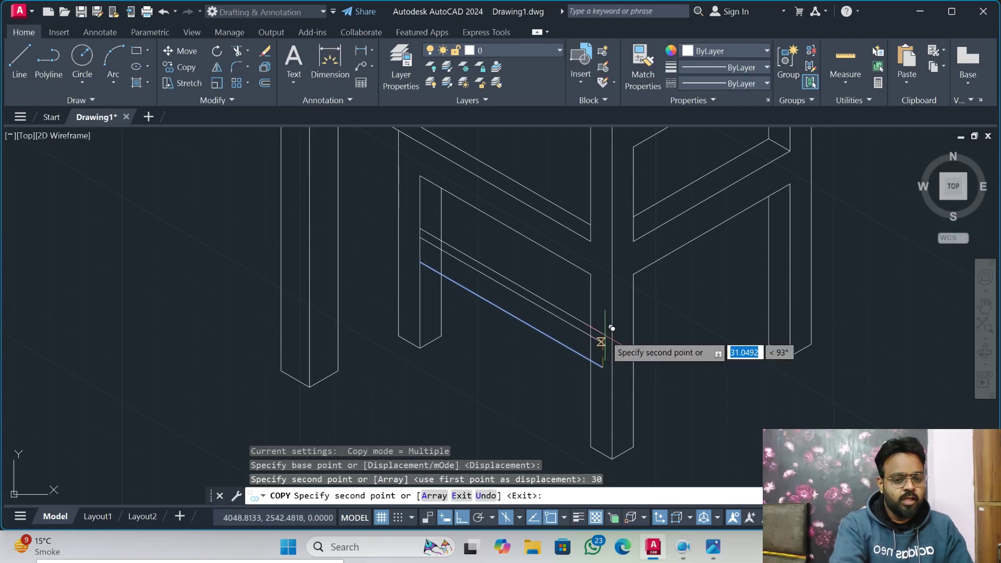
pyautogui.press('Escape')
pyautogui.press('Escape')
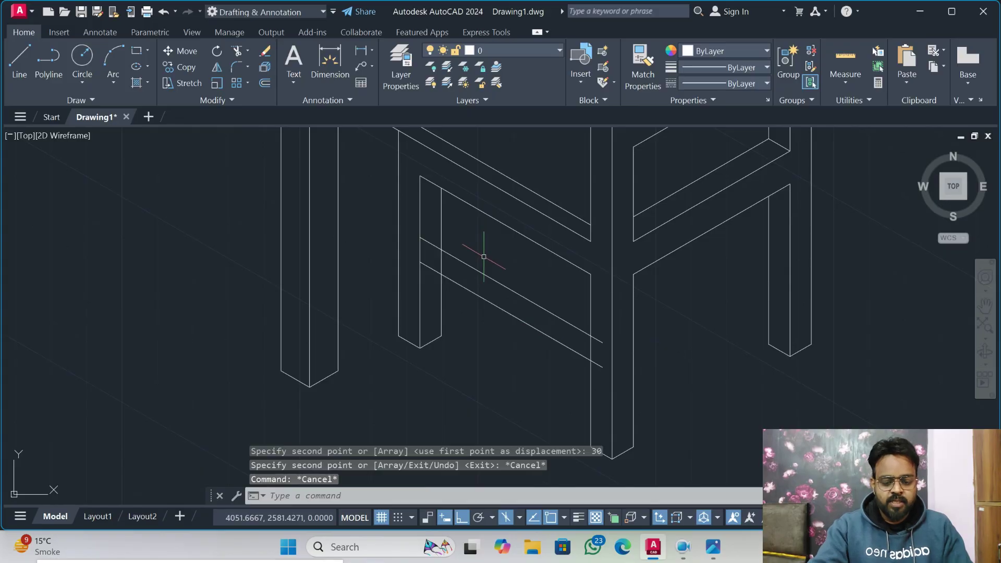
# - From the upper stretcher line's start, draw 30 at 30°, then a parallel line at 330° past the near back leg's outer edge
pyautogui.press('F5')
pyautogui.write('l')
pyautogui.press('Return')
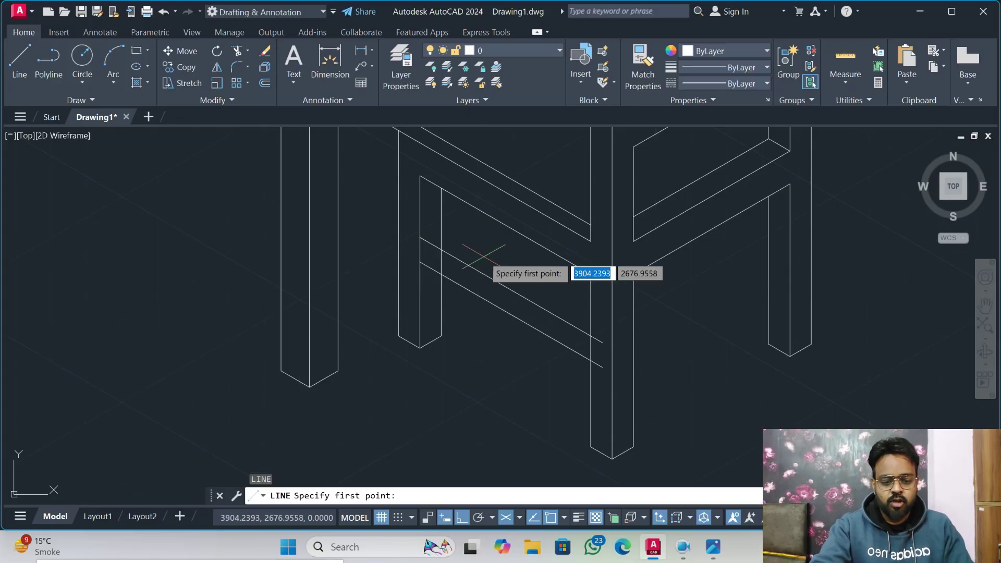
pyautogui.click(420, 237)
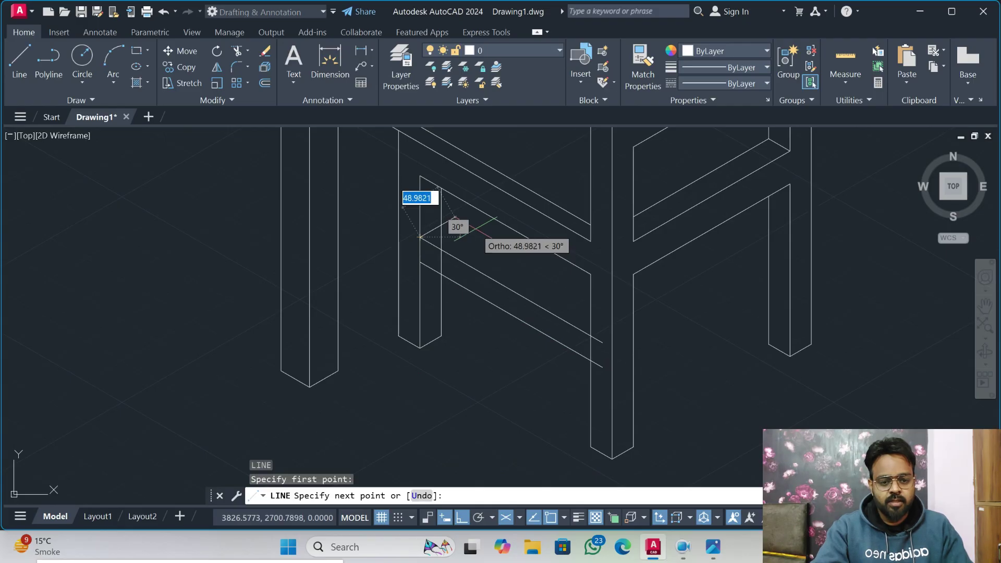
pyautogui.write('30')
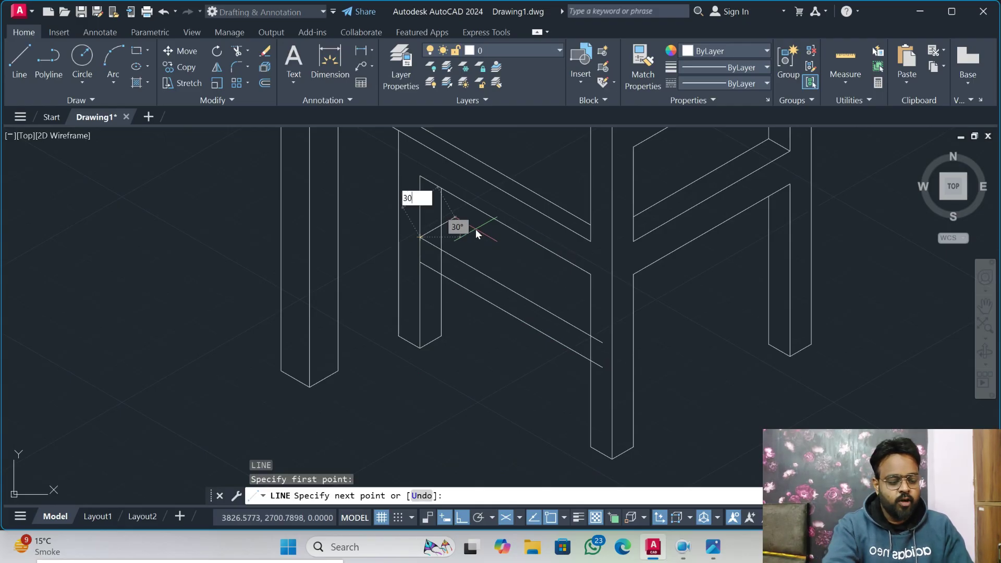
pyautogui.press('Return')
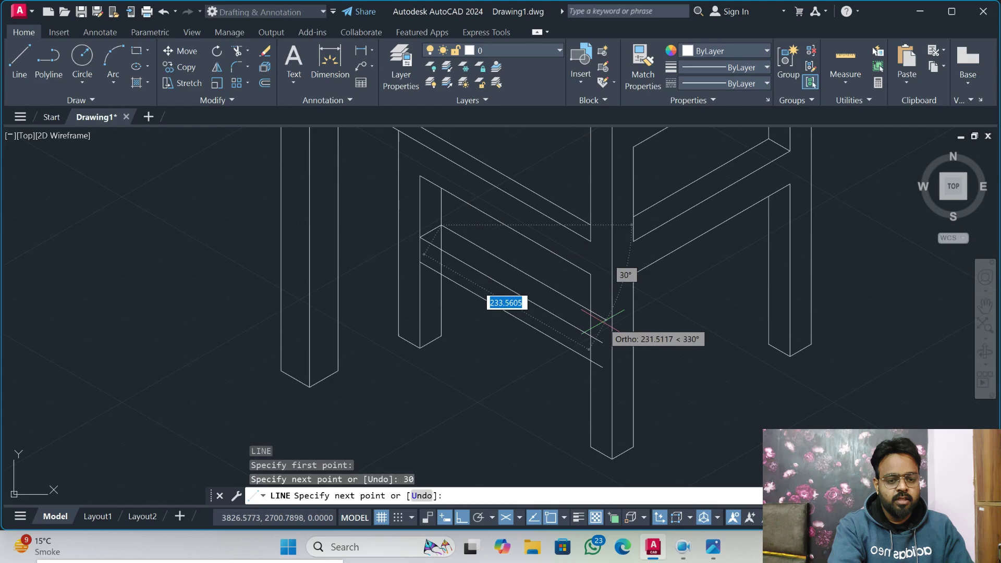
pyautogui.scroll(2, 609, 318)
pyautogui.click(605, 318)
pyautogui.press('Escape')
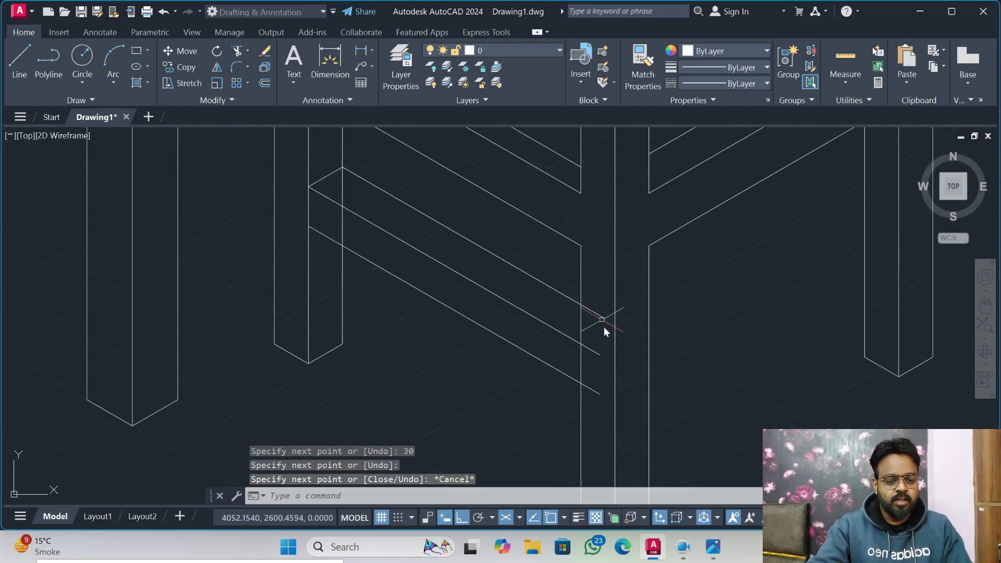
# - Trim the three stretcher lines at the near back leg and the front leg's edge where the stretcher covers it
pyautogui.write('tr')
pyautogui.press('Return')
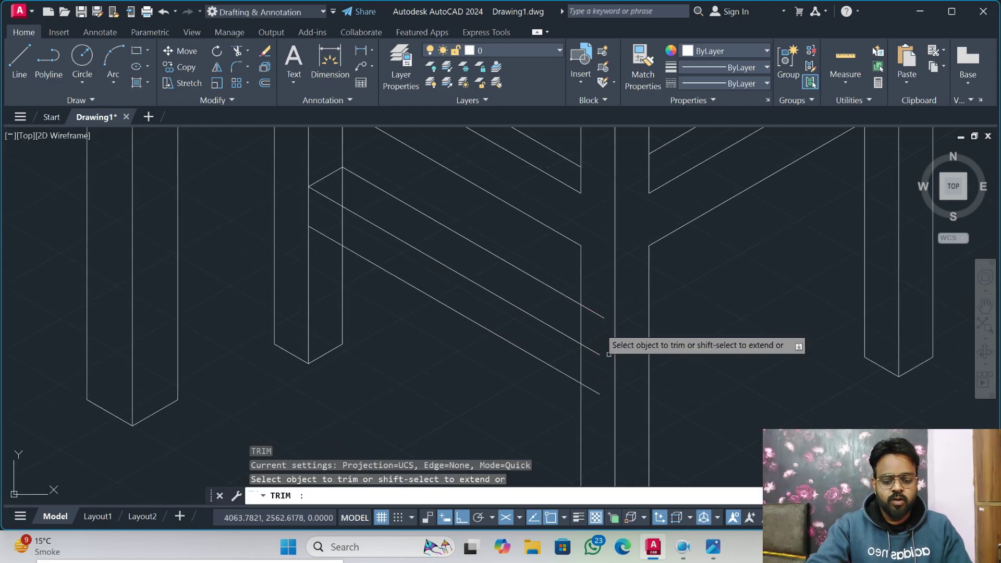
pyautogui.moveTo(594, 293); pyautogui.dragTo(593, 405)
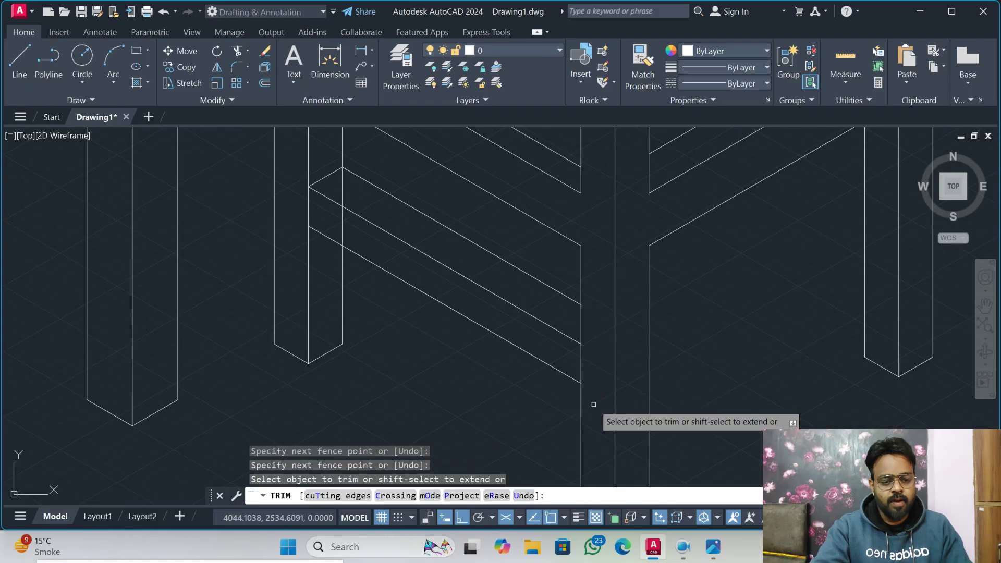
pyautogui.moveTo(354, 232); pyautogui.dragTo(337, 219)
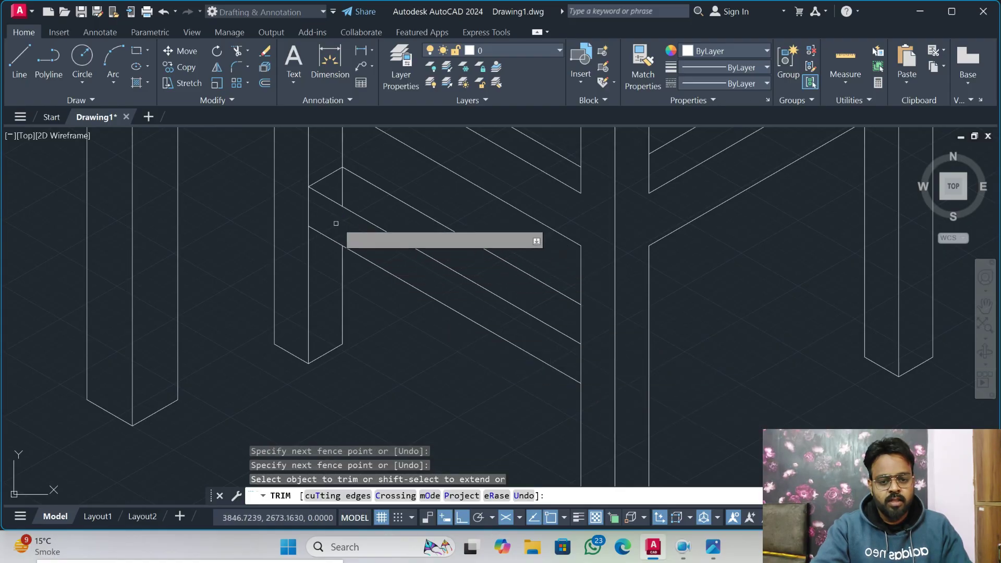
pyautogui.scroll(-2, 384, 213)
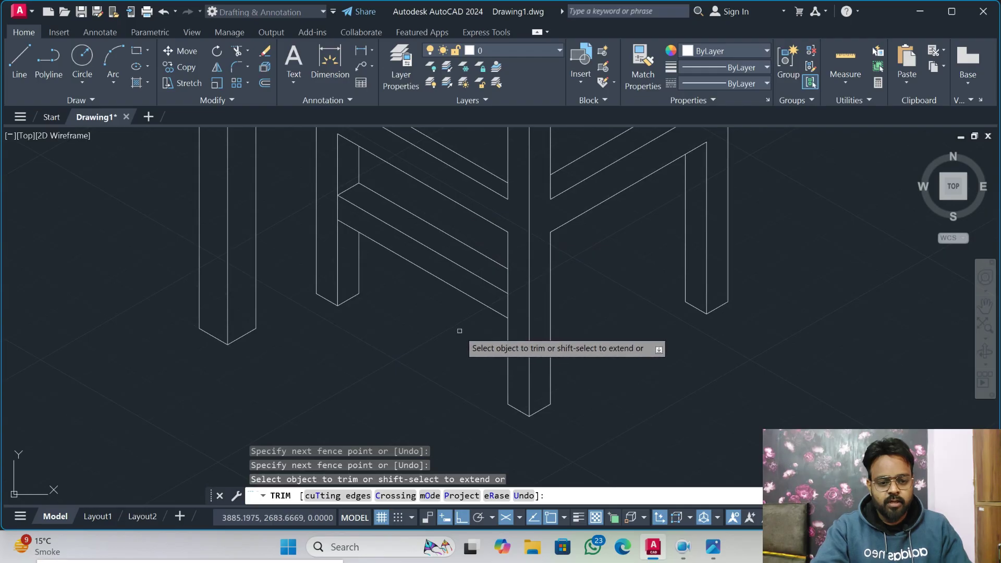
# - Copy the chair's three lower side stretcher lines 280 units along the 30° isometric axis toward the opposite legs
pyautogui.scroll(-3, 461, 334)
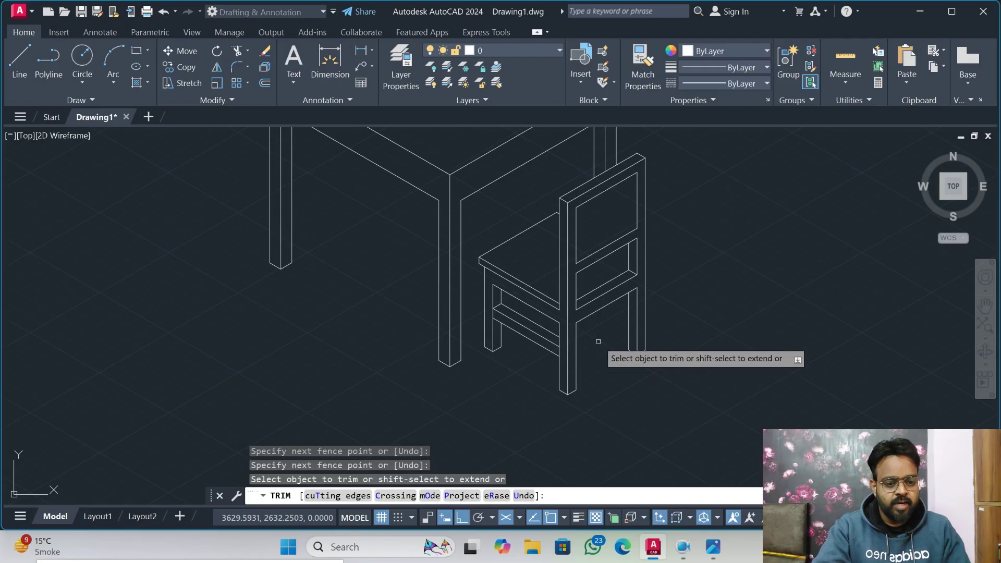
pyautogui.scroll(2, 598, 337)
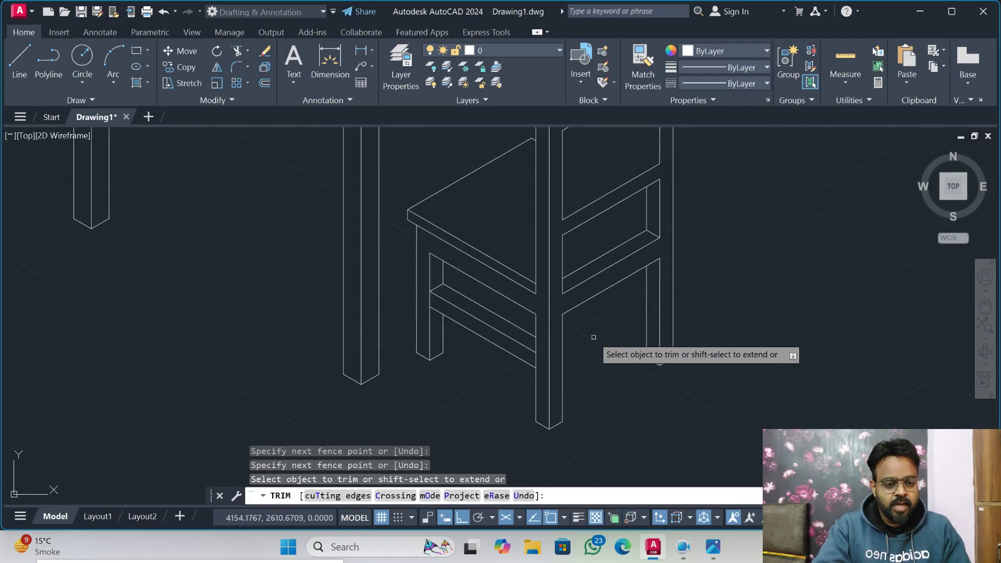
pyautogui.press('Escape')
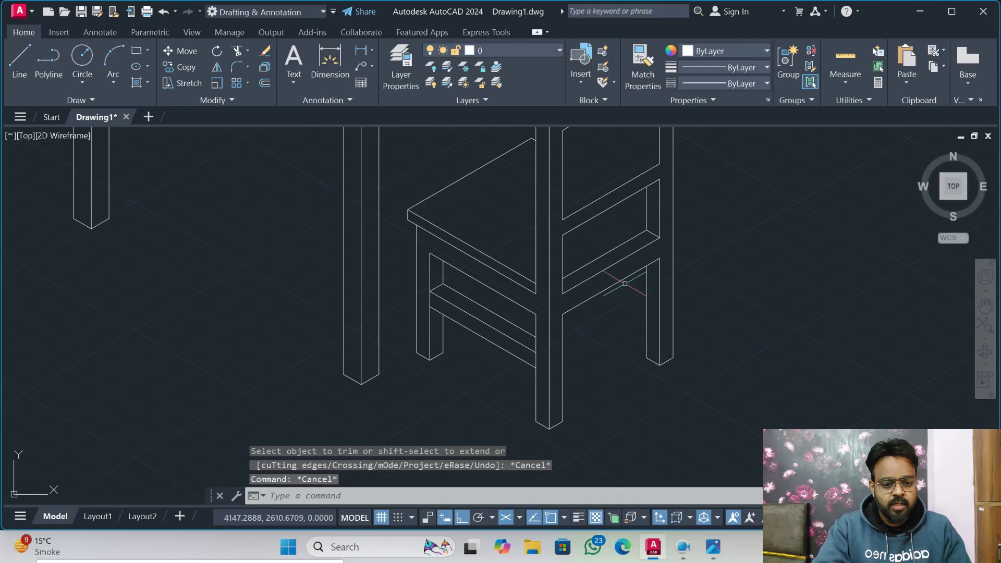
pyautogui.write('co')
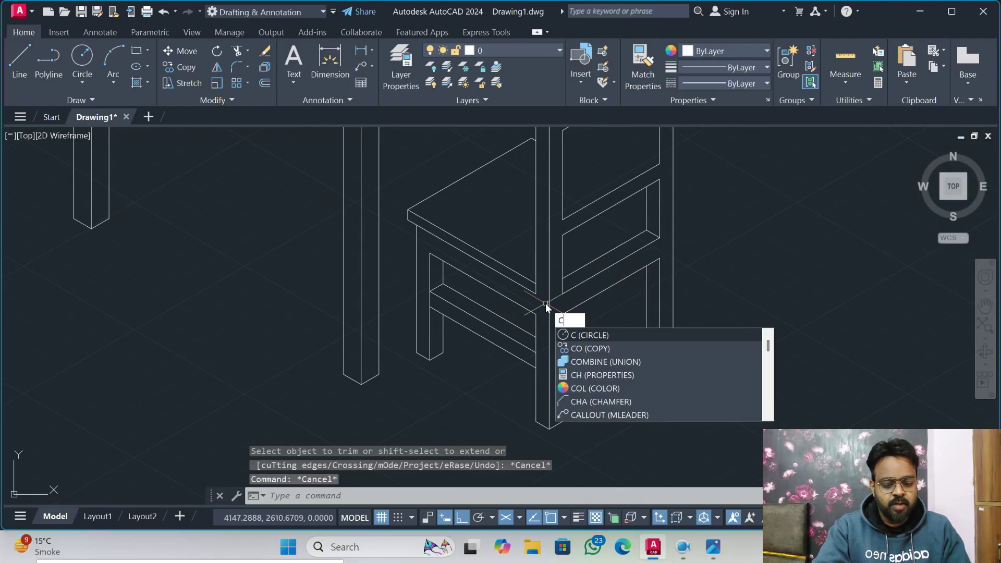
pyautogui.press('Return')
pyautogui.click(524, 317)
pyautogui.click(522, 313)
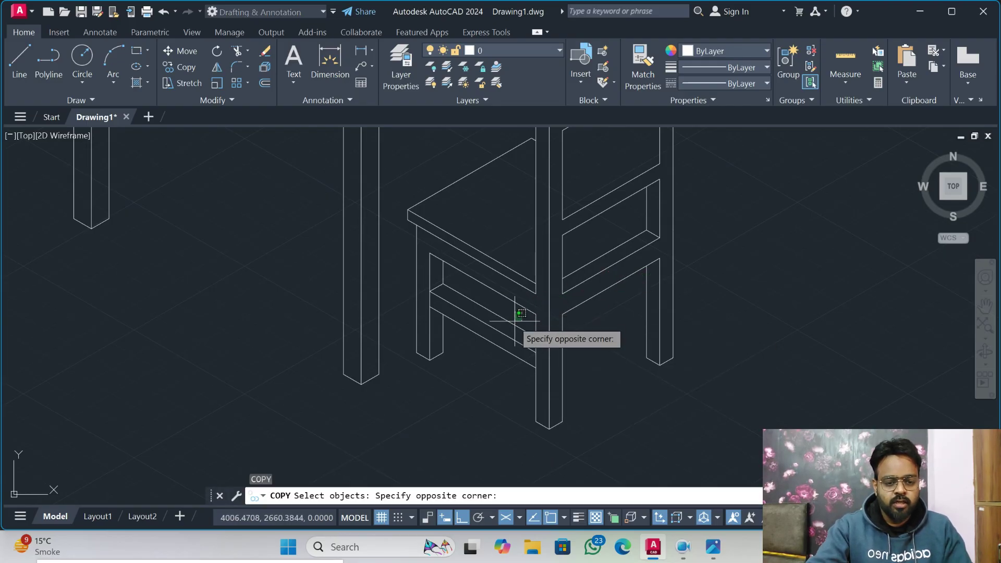
pyautogui.click(490, 349)
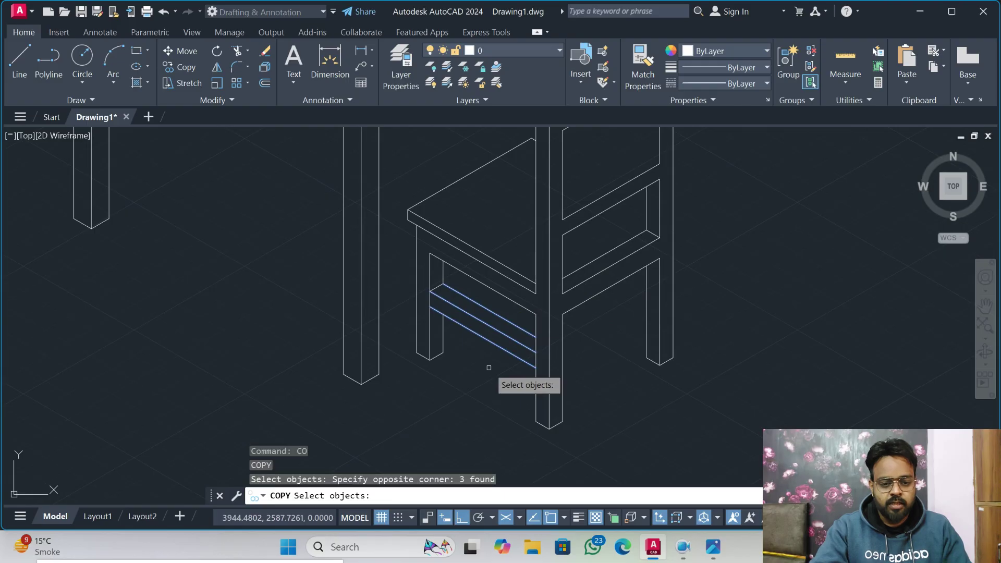
pyautogui.press('Return')
pyautogui.click(536, 352)
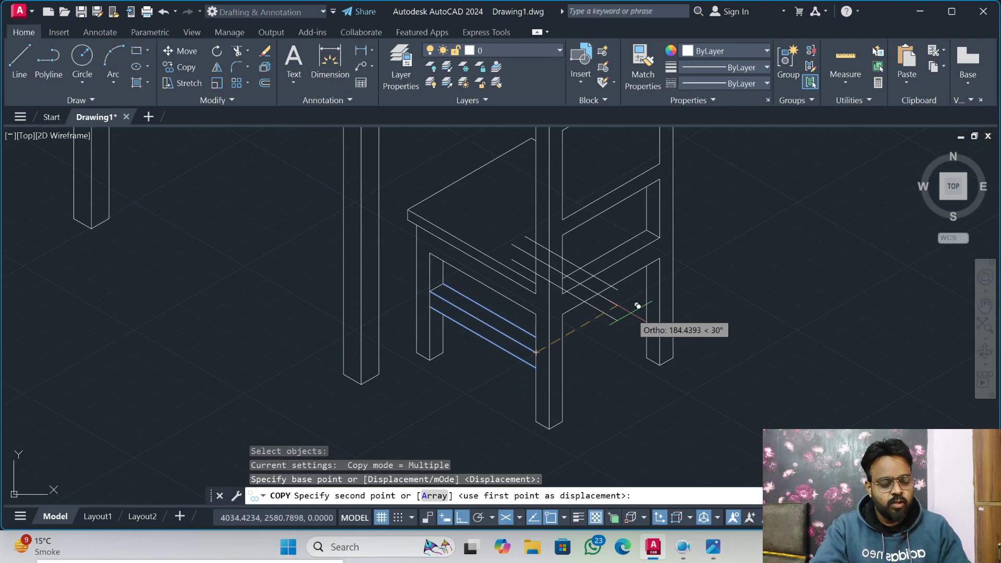
pyautogui.write('28')
pyautogui.press('Return')
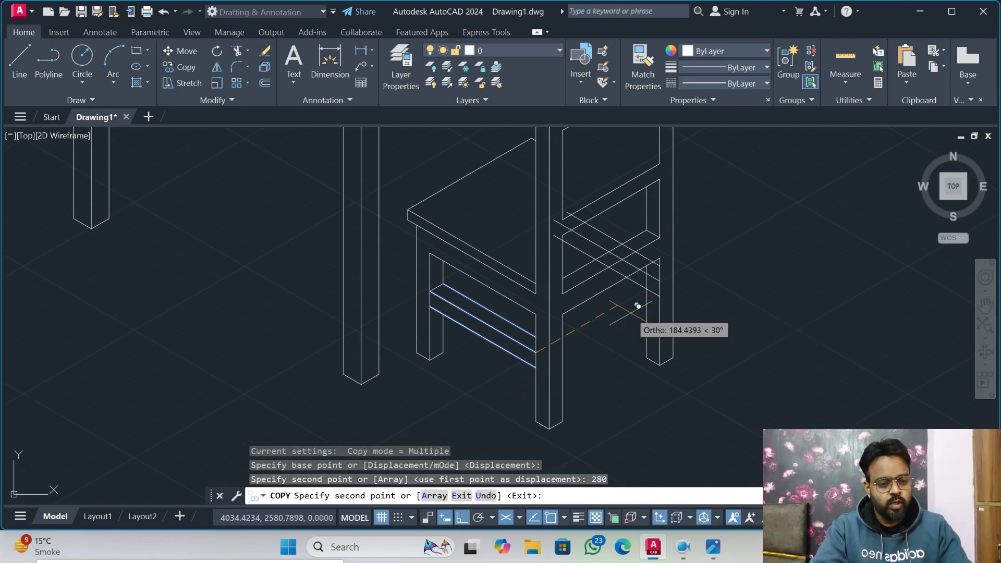
pyautogui.press('Escape')
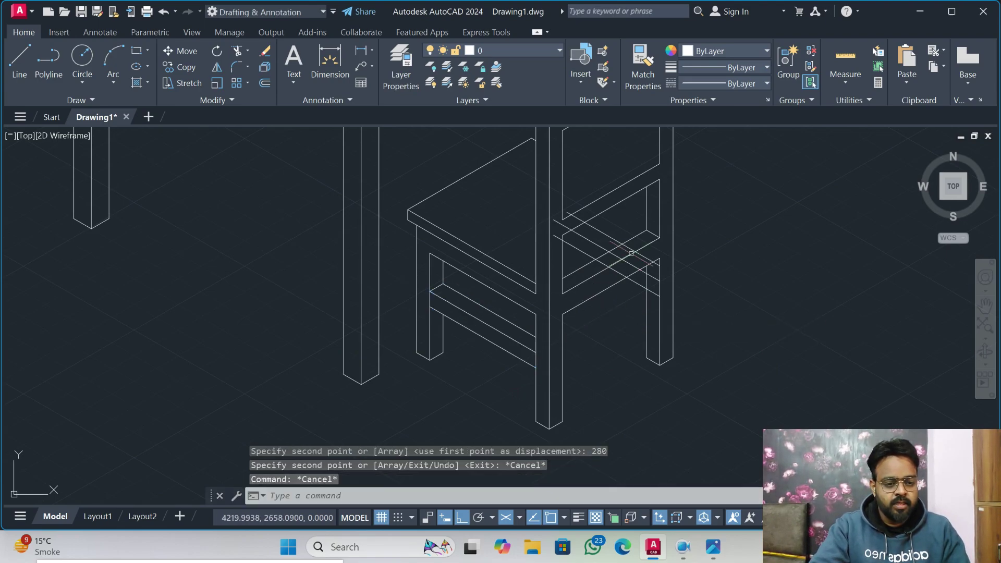
# - Erase the uppermost of the three copied stretcher lines
pyautogui.click(618, 237)
pyautogui.click(599, 233)
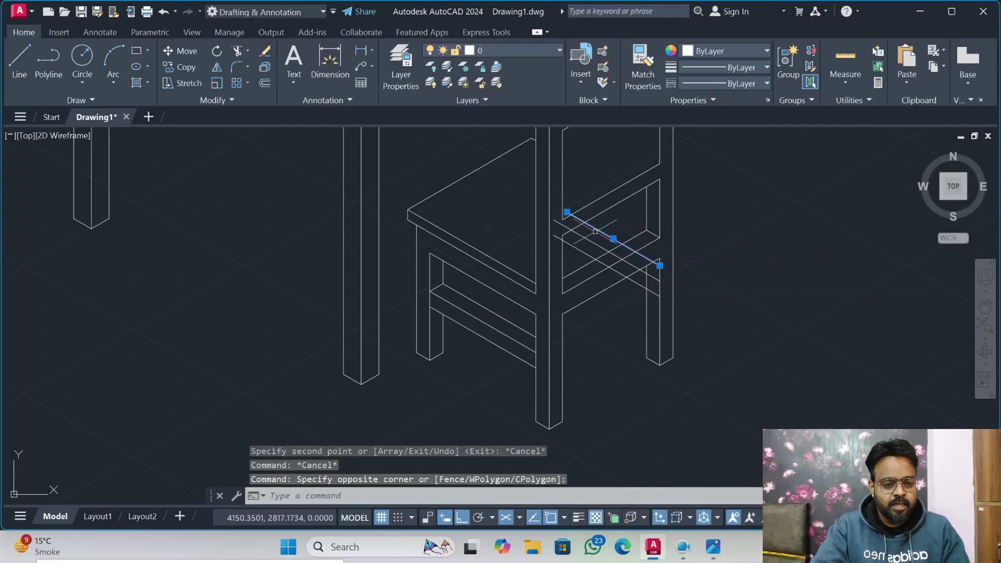
pyautogui.scroll(2, 640, 278)
pyautogui.scroll(2, 640, 278)
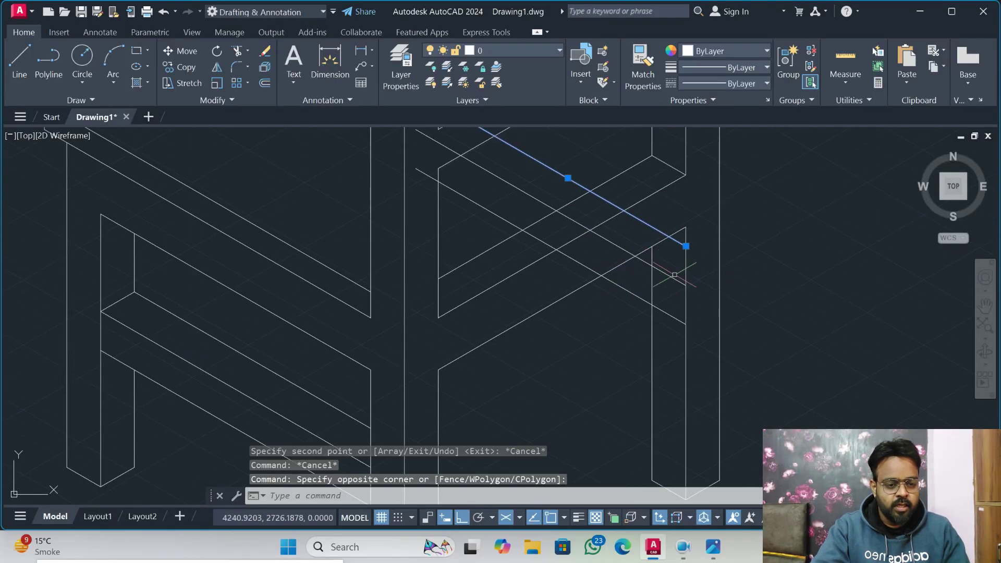
pyautogui.press('Delete')
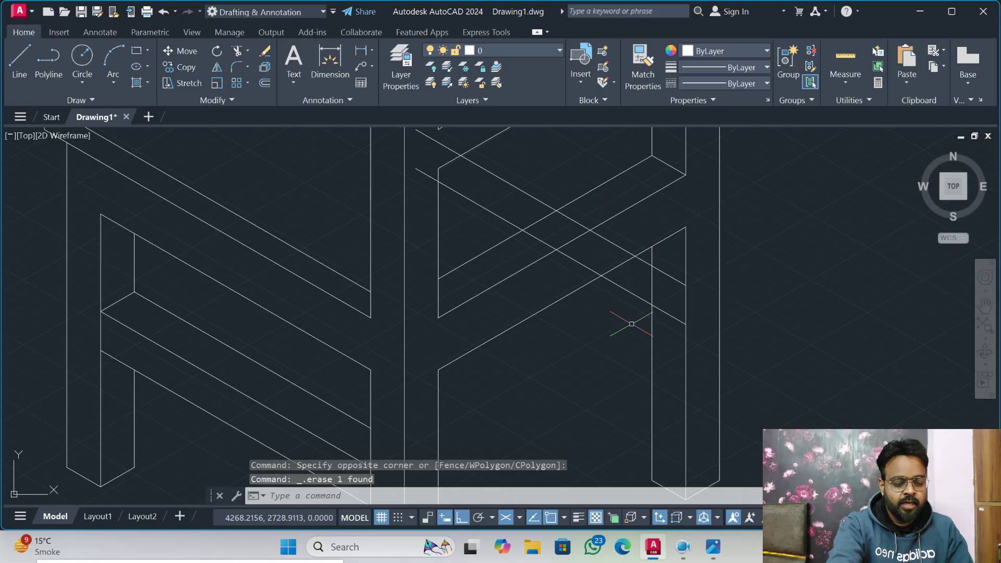
# - Trim the two remaining copied stretcher lines where they cross the far leg and the chair's rear seat rail
pyautogui.write('tr')
pyautogui.press('Return')
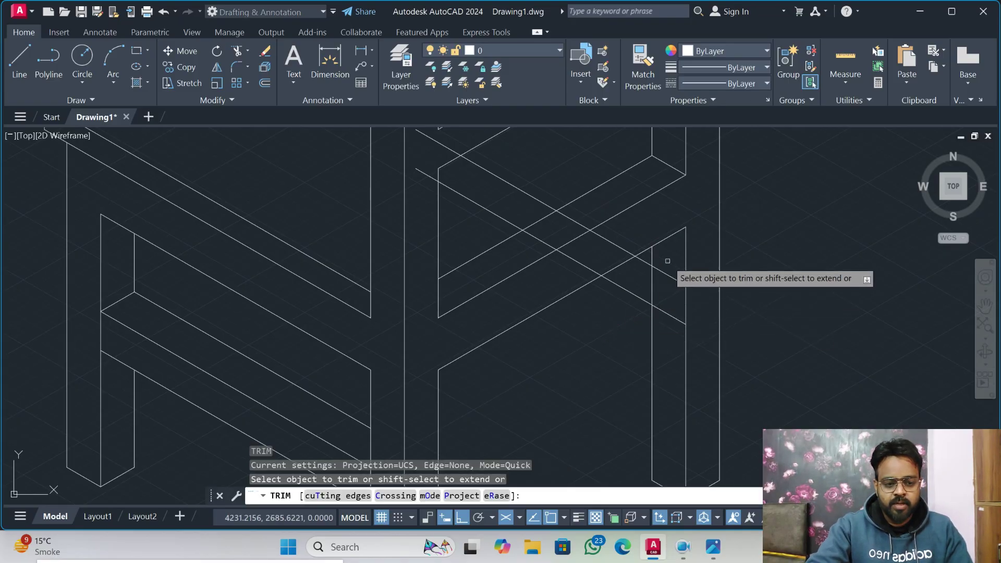
pyautogui.moveTo(668, 263); pyautogui.dragTo(666, 324)
pyautogui.moveTo(623, 243); pyautogui.dragTo(577, 264)
pyautogui.press('Escape')
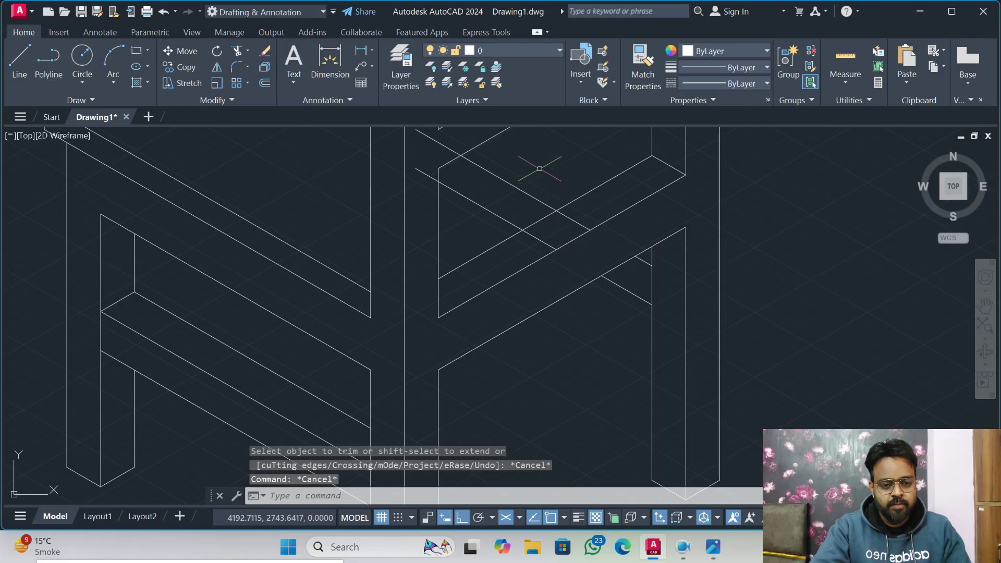
# - Erase the two leftover stretcher segments crossing the opening above the rear seat rail
pyautogui.click(520, 168)
pyautogui.click(468, 219)
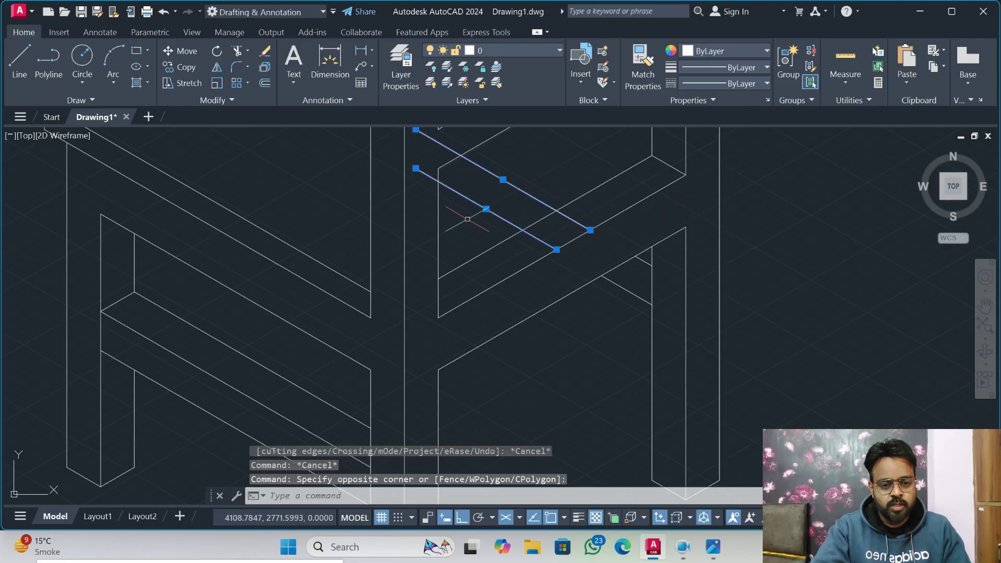
pyautogui.press('Delete')
pyautogui.scroll(-4, 507, 287)
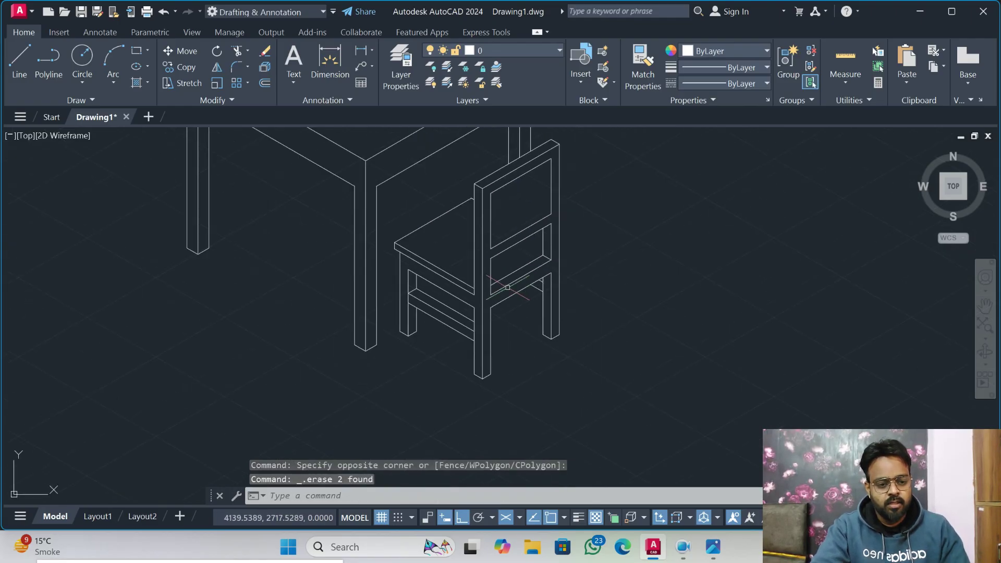
# - Draw a 625-unit guide line at 150° from the bottom of the chair's front leg, passing under the table
pyautogui.moveTo(465, 298); pyautogui.dragTo(565, 376, button='middle')
pyautogui.moveTo(531, 323); pyautogui.dragTo(570, 382, button='middle')
pyautogui.scroll(-3, 532, 353)
pyautogui.moveTo(471, 311); pyautogui.dragTo(572, 314, button='middle')
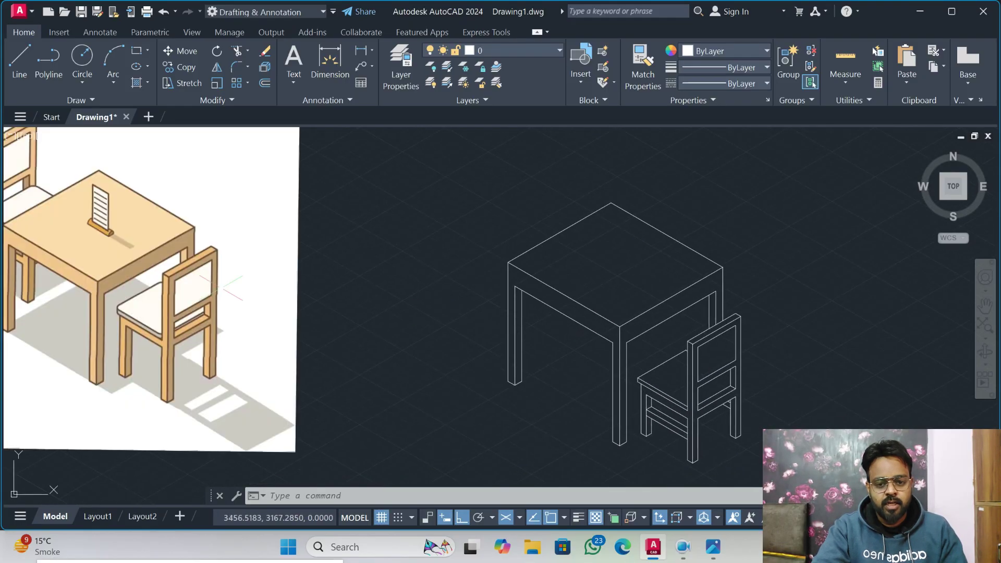
pyautogui.moveTo(225, 286); pyautogui.dragTo(261, 310, button='middle')
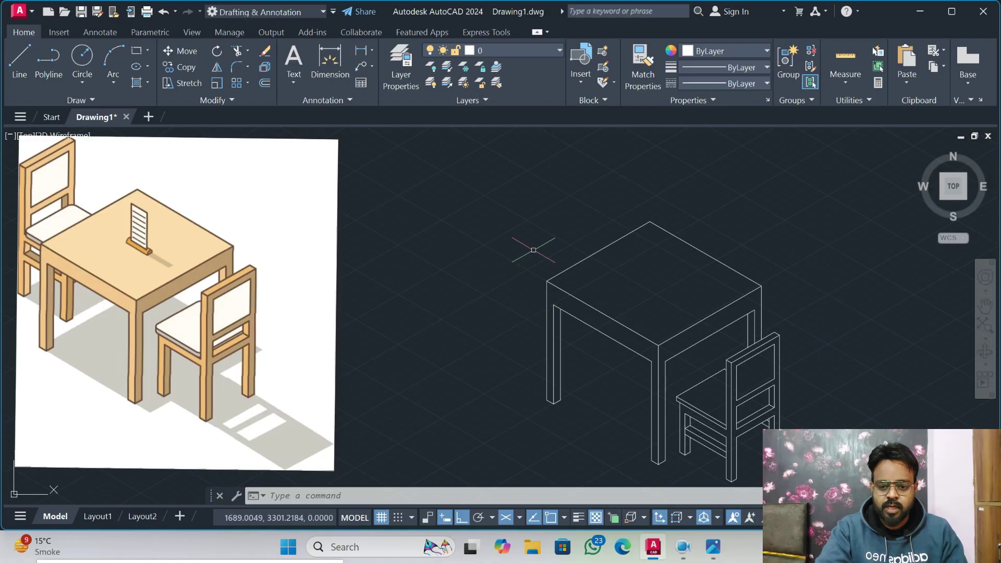
pyautogui.moveTo(600, 440); pyautogui.dragTo(679, 391, button='middle')
pyautogui.press('F5')
pyautogui.press('F5')
pyautogui.write('l')
pyautogui.press('Return')
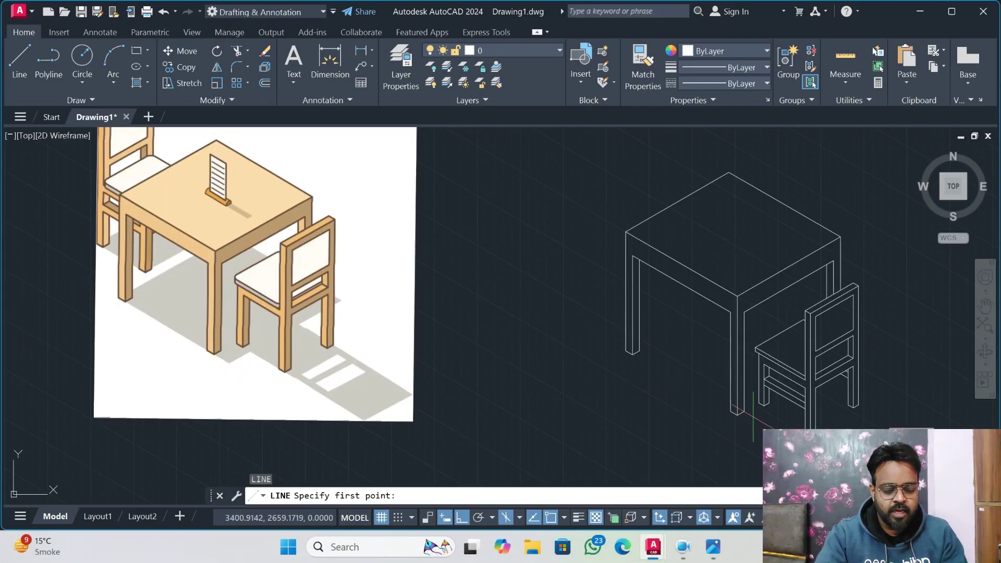
pyautogui.click(759, 402)
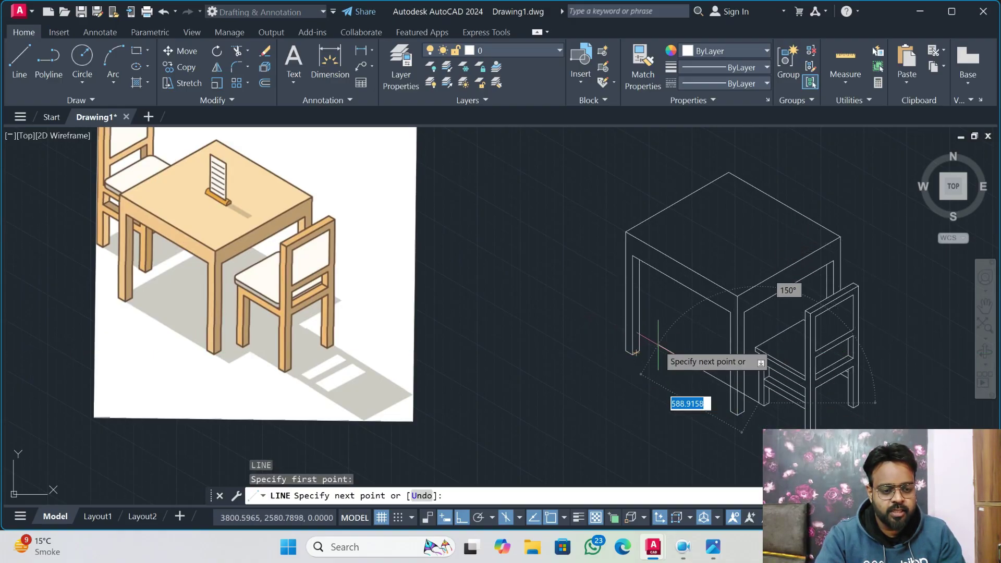
pyautogui.scroll(5, 672, 347)
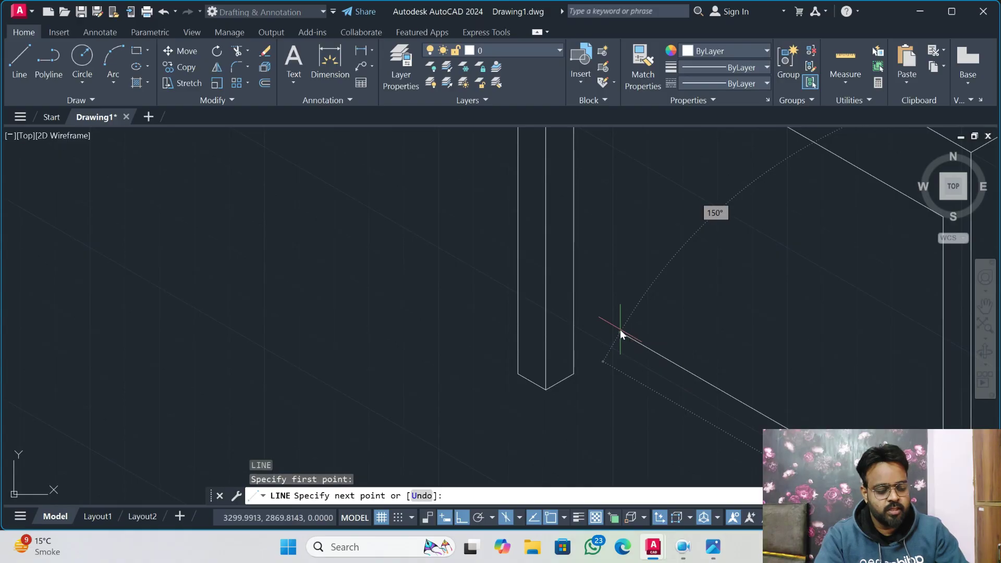
pyautogui.write('625')
pyautogui.press('Return')
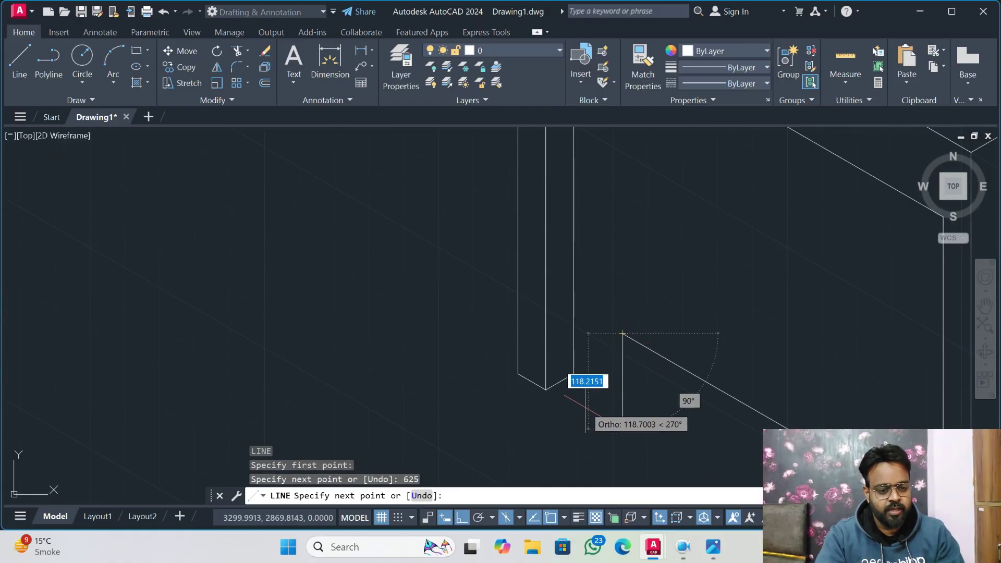
pyautogui.scroll(3, 585, 409)
pyautogui.scroll(-2, 585, 410)
pyautogui.press('Escape')
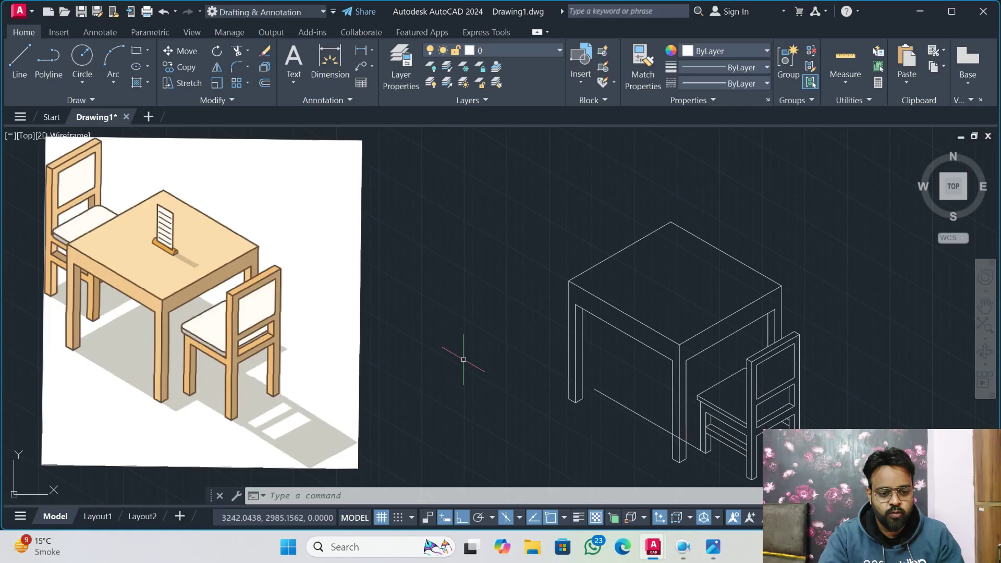
# - On the left isoplane, start the second chair's outline at the guide line's free end with lines 250 units up and 300 units at 150°
pyautogui.press('F5')
pyautogui.press('F5')
pyautogui.press('F5')
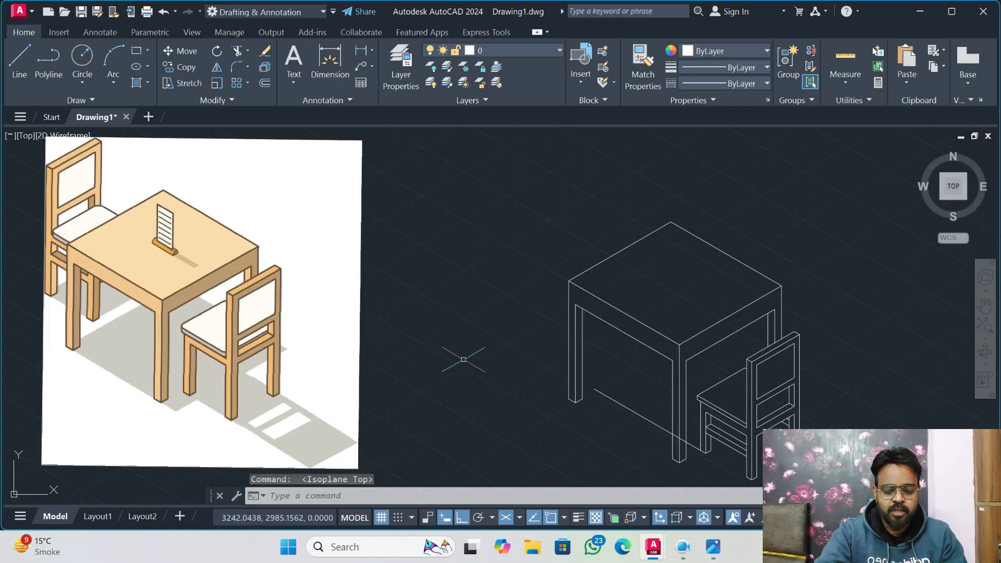
pyautogui.write('l')
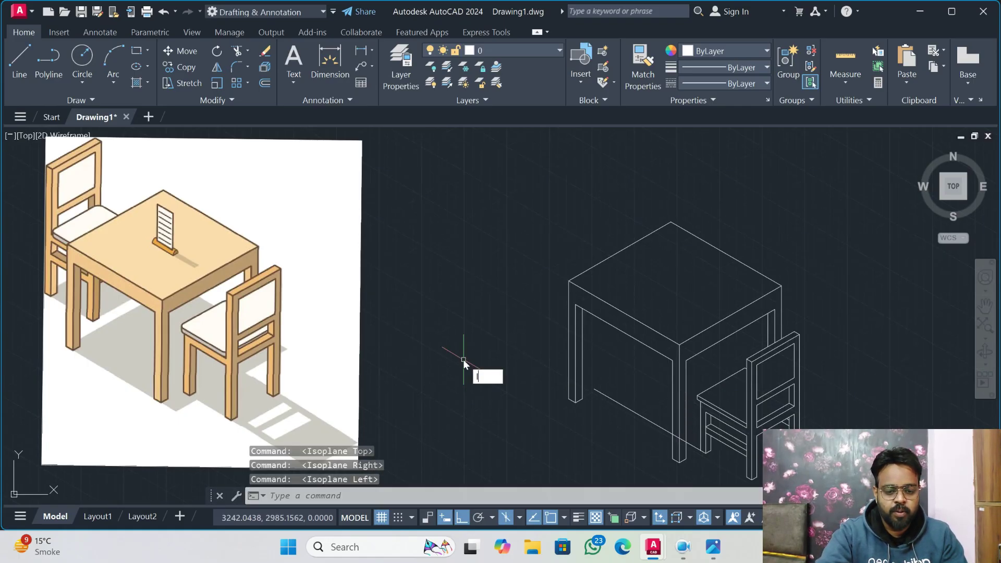
pyautogui.press('Return')
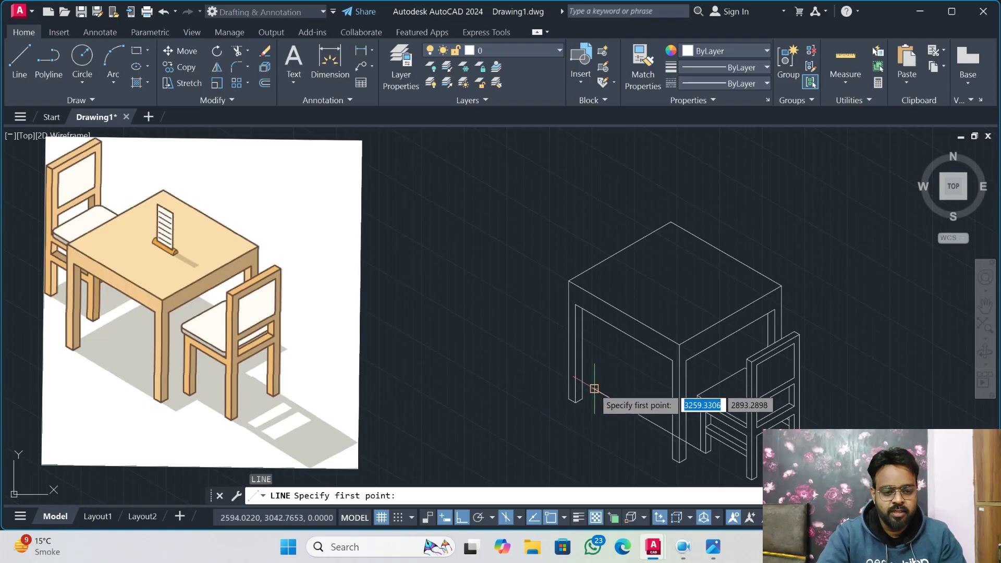
pyautogui.click(594, 389)
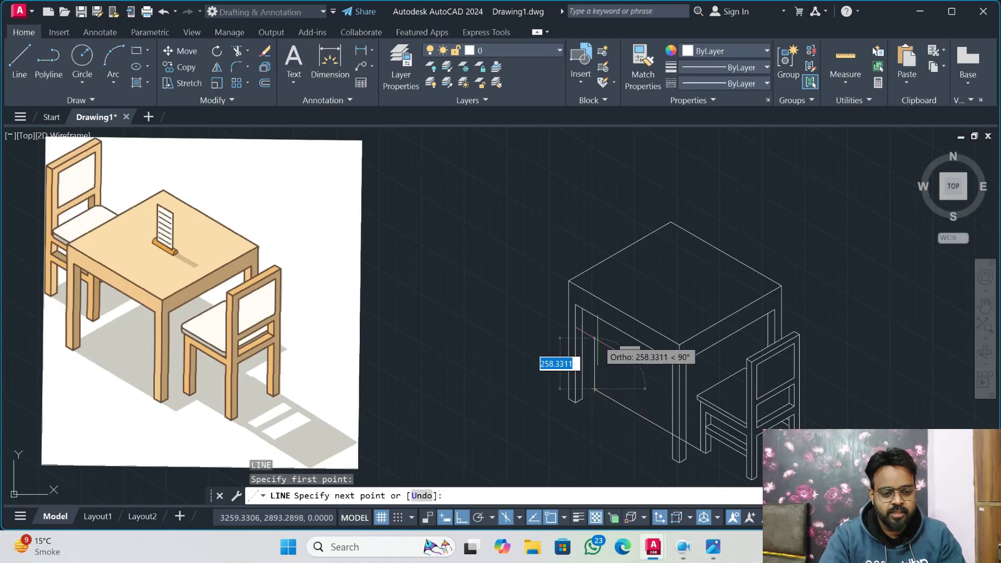
pyautogui.write('25')
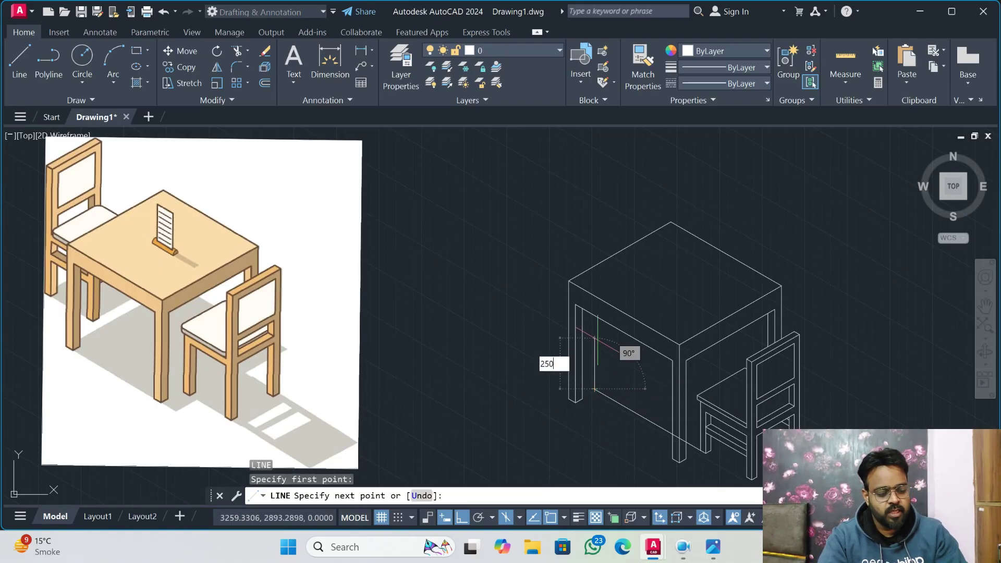
pyautogui.write('0')
pyautogui.press('Return')
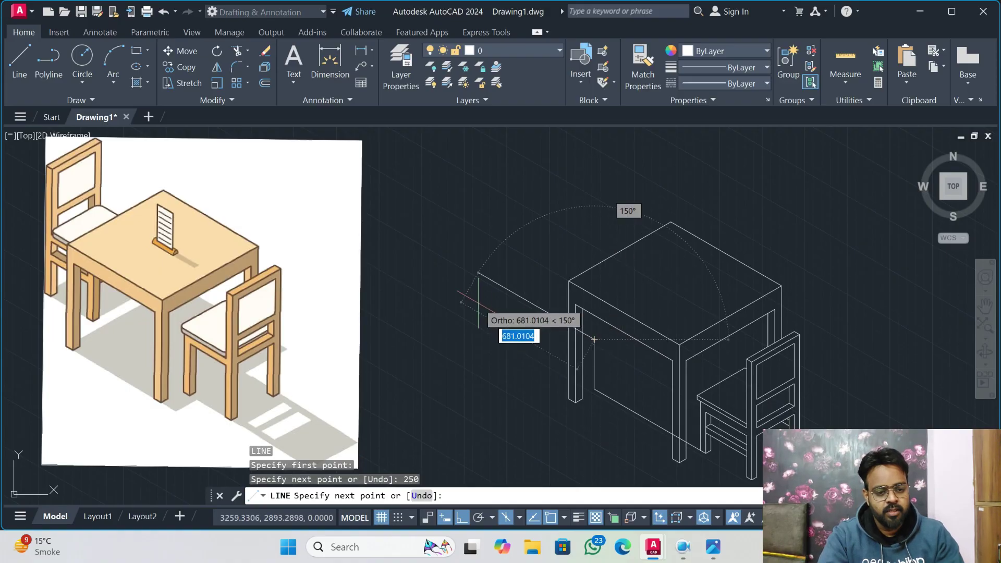
pyautogui.write('300')
pyautogui.press('Return')
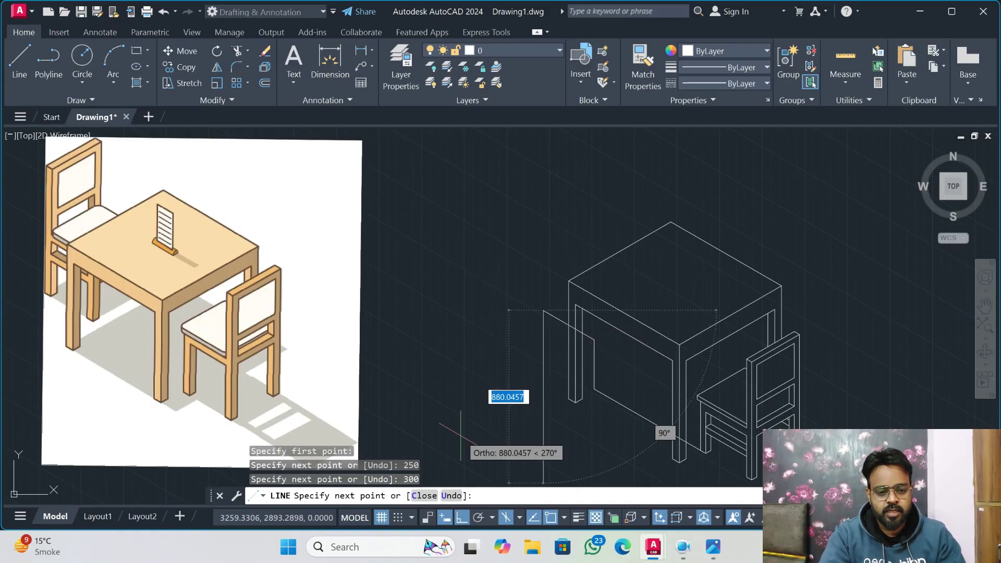
# - Continue the second chair's outline with lines 250 units down, 30 units at 330° and 210 units up, forming its first leg
pyautogui.write('250')
pyautogui.press('Return')
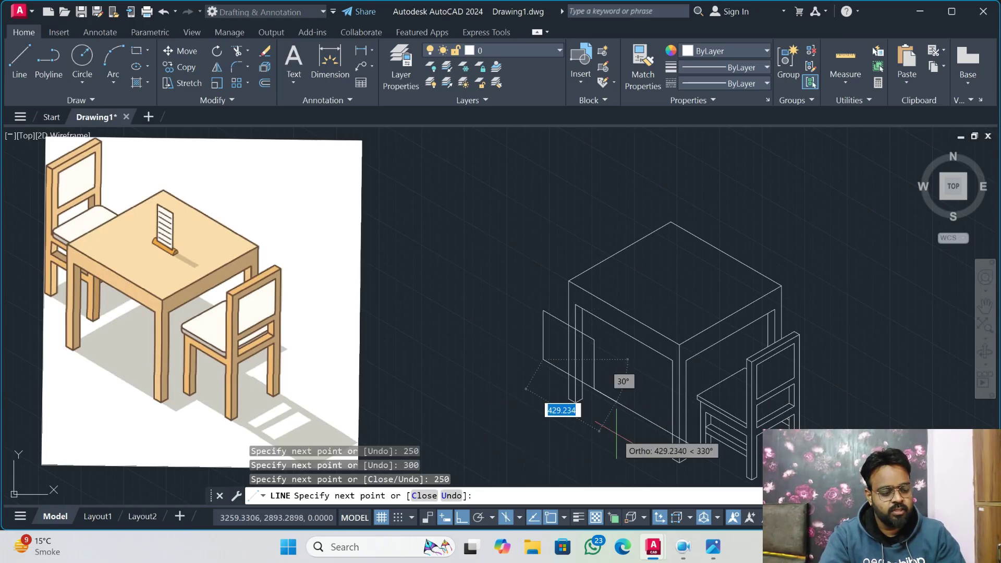
pyautogui.write('30')
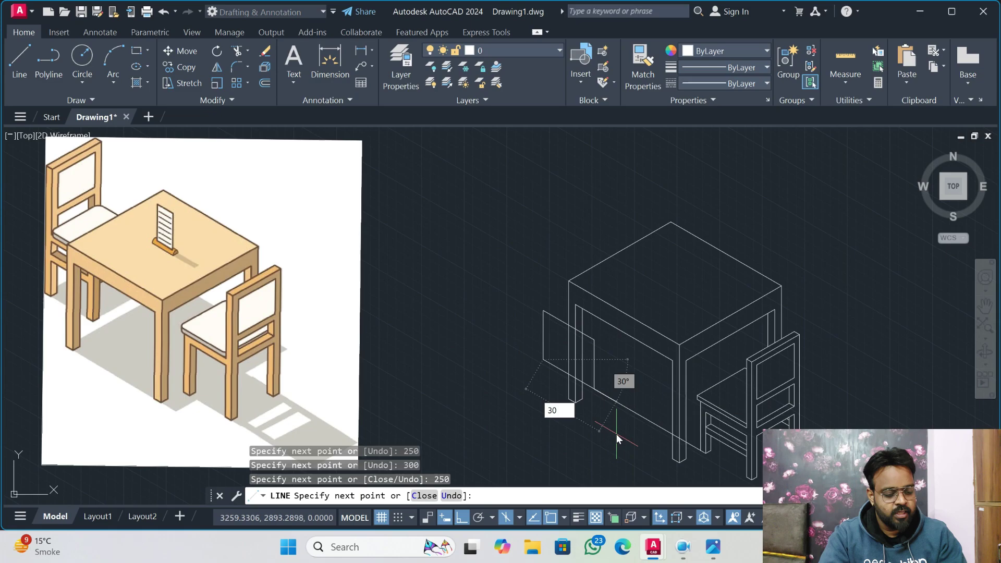
pyautogui.press('Return')
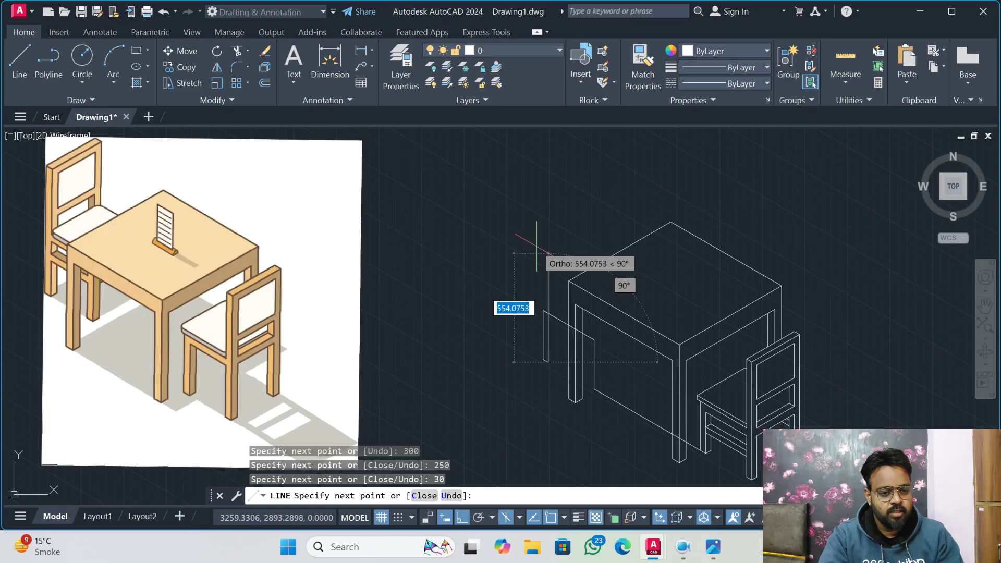
pyautogui.write('21')
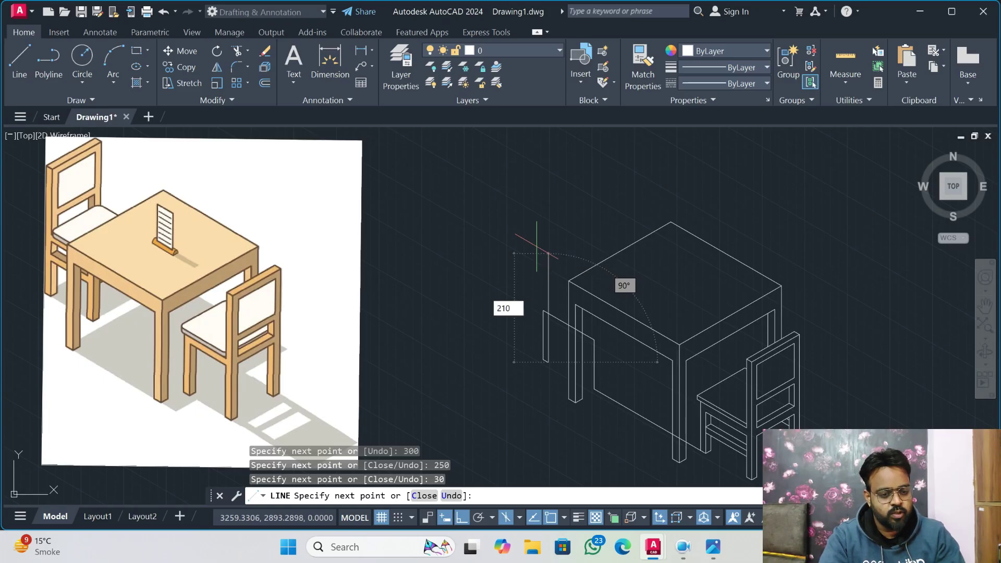
pyautogui.write('0')
pyautogui.press('Return')
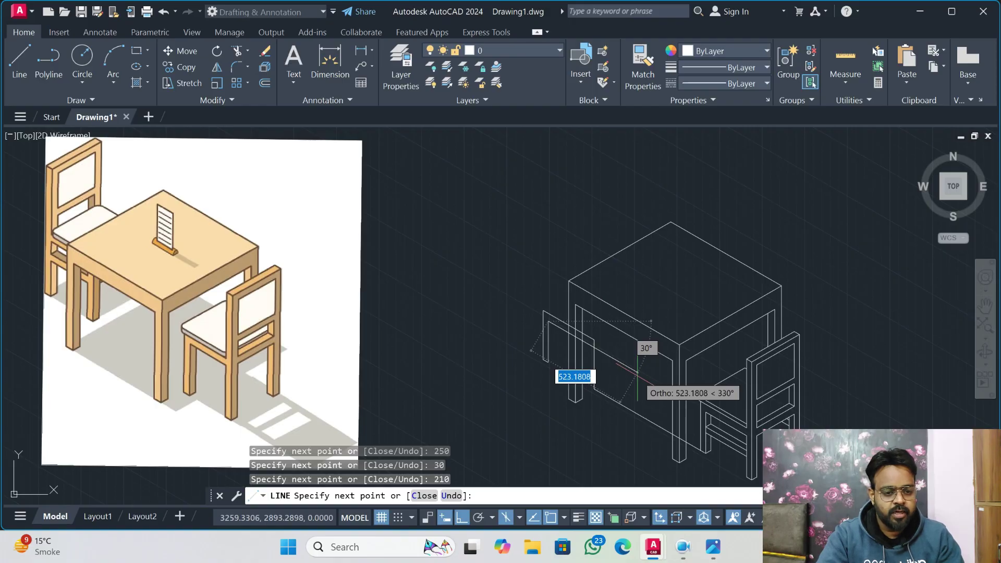
# - Finish the lower outline with lines 240 units at 330°, 210 units down and 30 units at 330° to close the second leg
pyautogui.write('2')
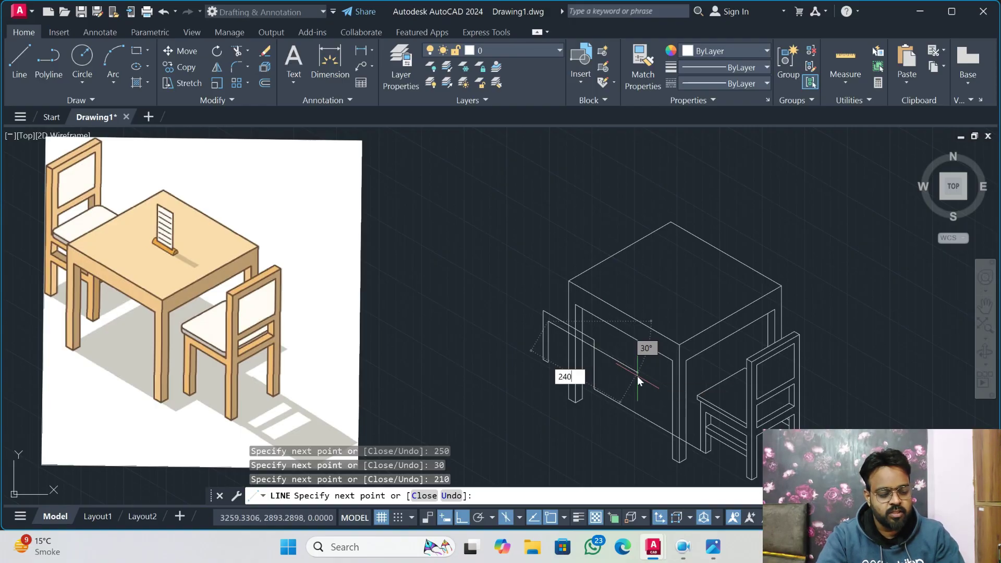
pyautogui.write('40')
pyautogui.press('Return')
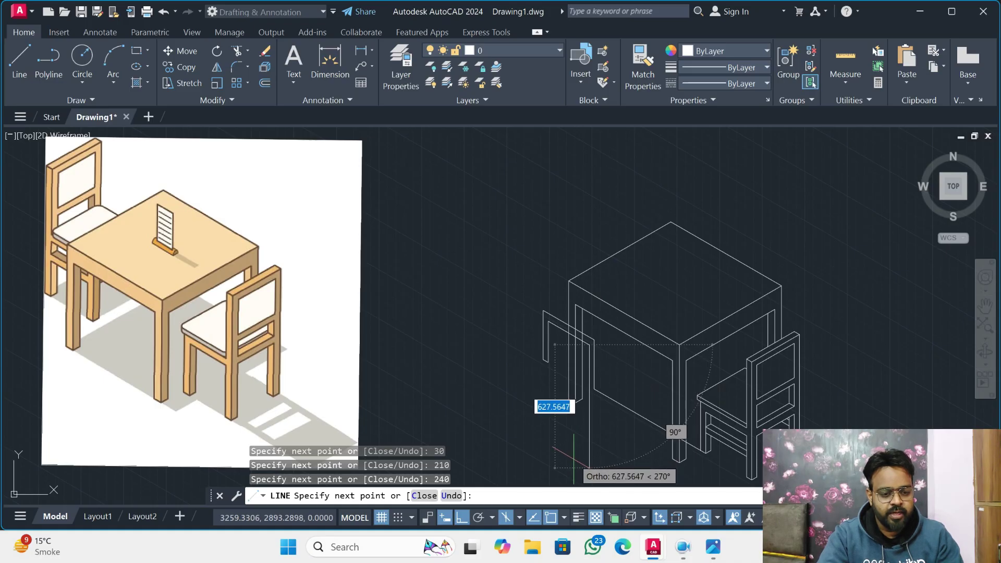
pyautogui.write('210')
pyautogui.press('Return')
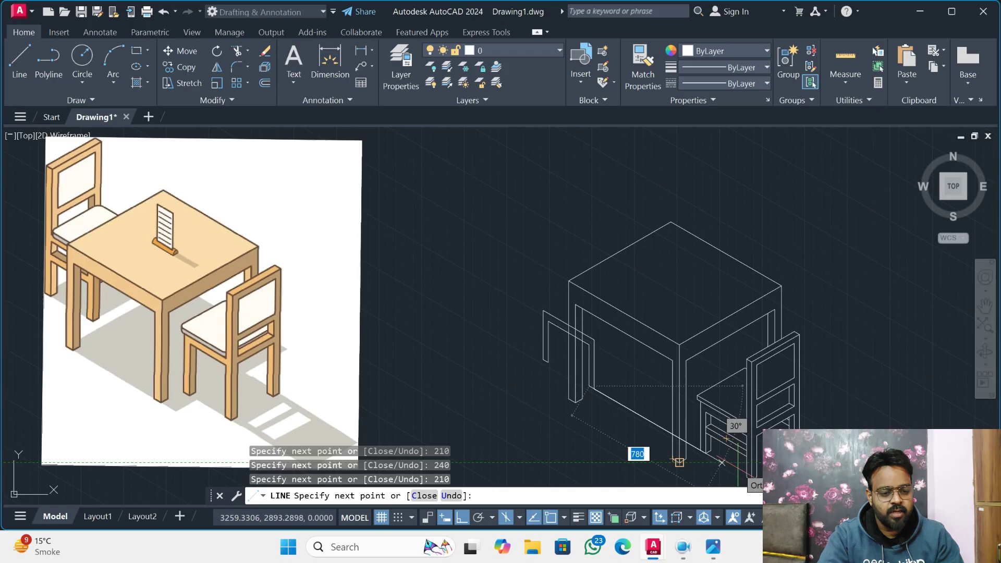
pyautogui.press('Return')
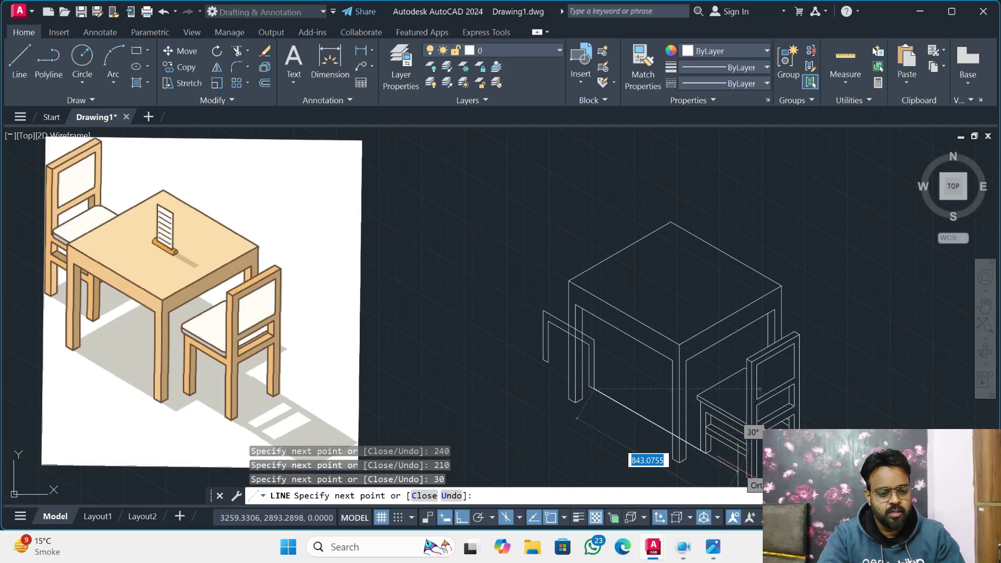
pyautogui.press('Escape')
# - Erase the 150° guide line running under the table between the two chairs
pyautogui.click(659, 374)
pyautogui.click(618, 427)
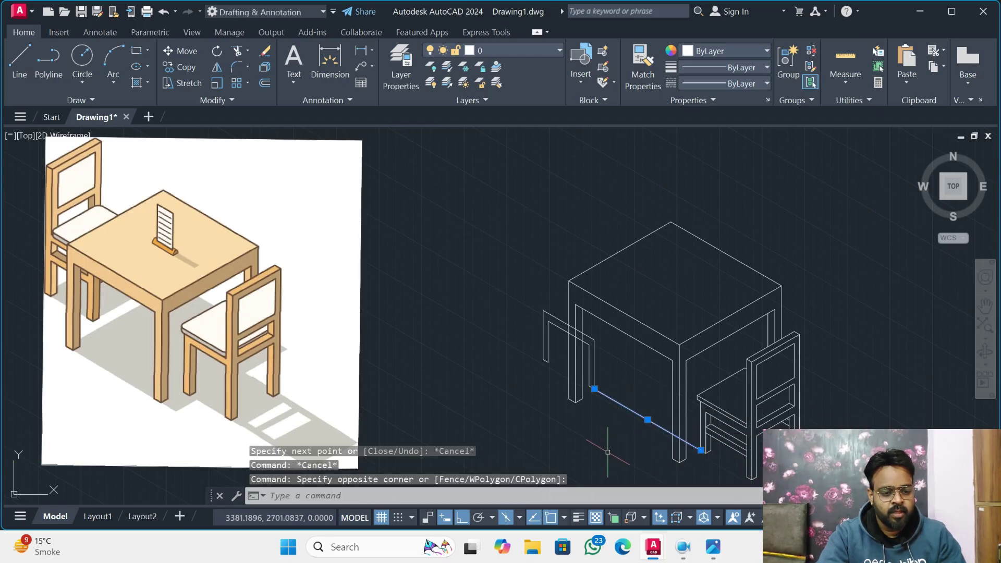
pyautogui.press('Delete')
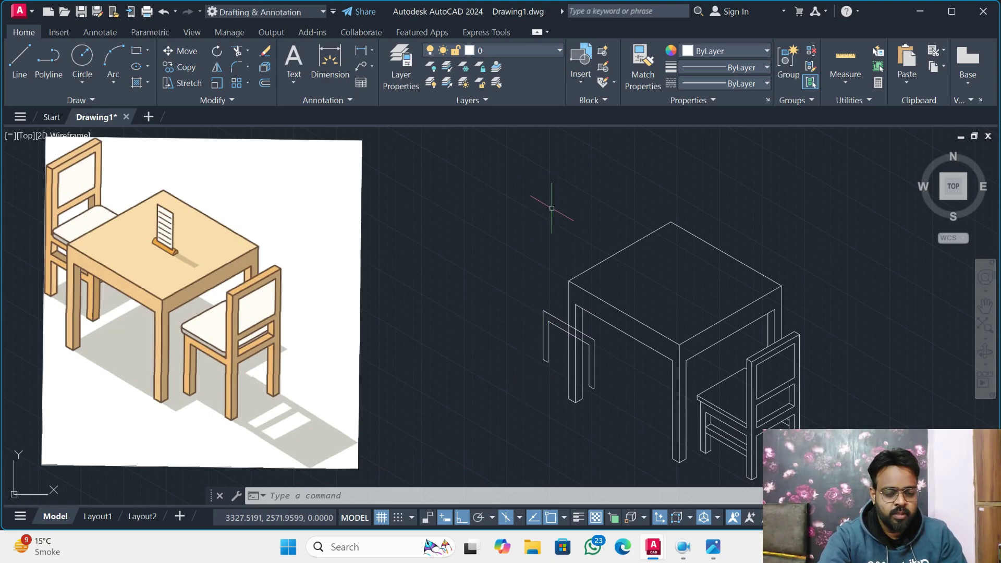
# - Draw the backrest post from the seat's outer corner: 350 units up, 30 units at 330°, and down past the seat line
pyautogui.write('l')
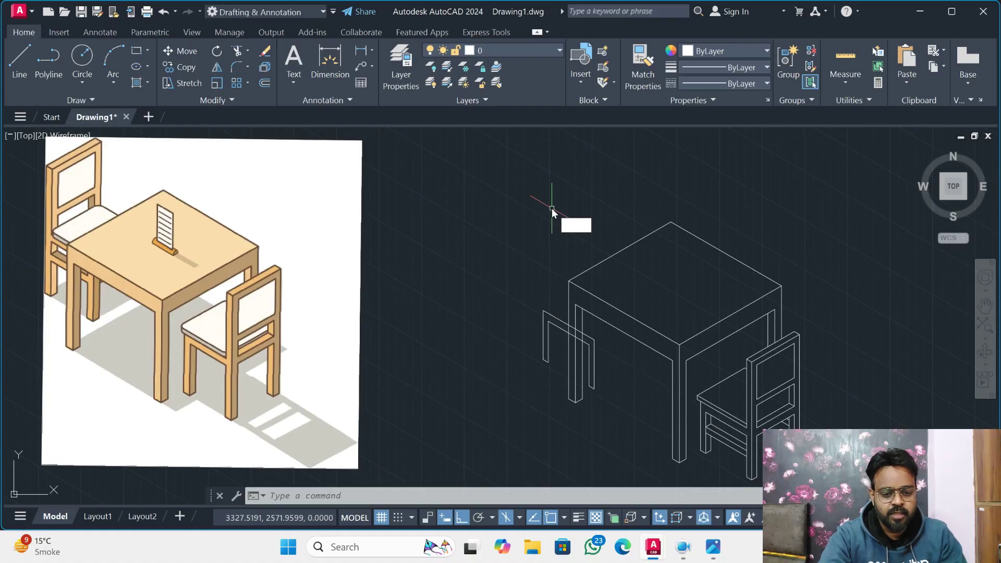
pyautogui.press('Return')
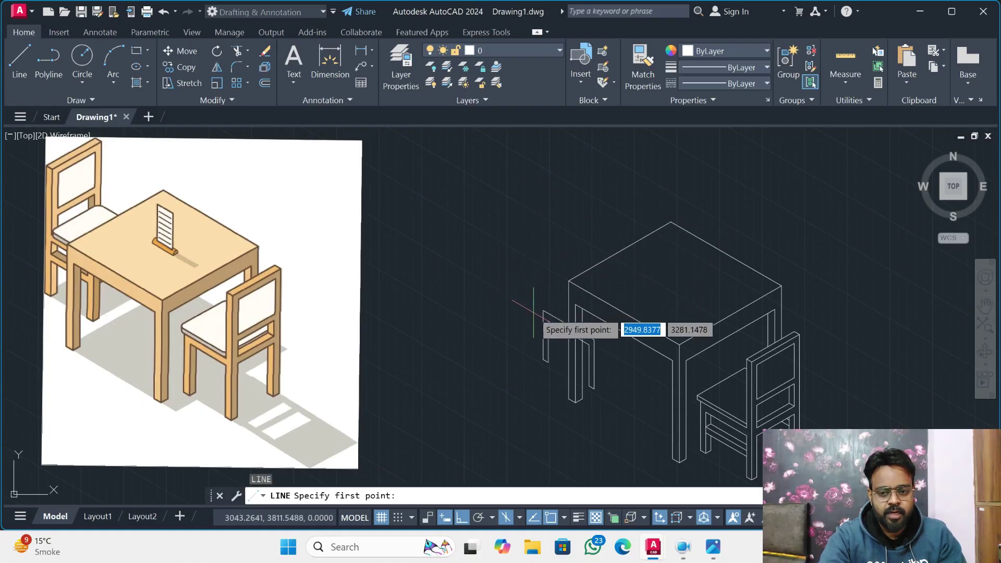
pyautogui.click(544, 311)
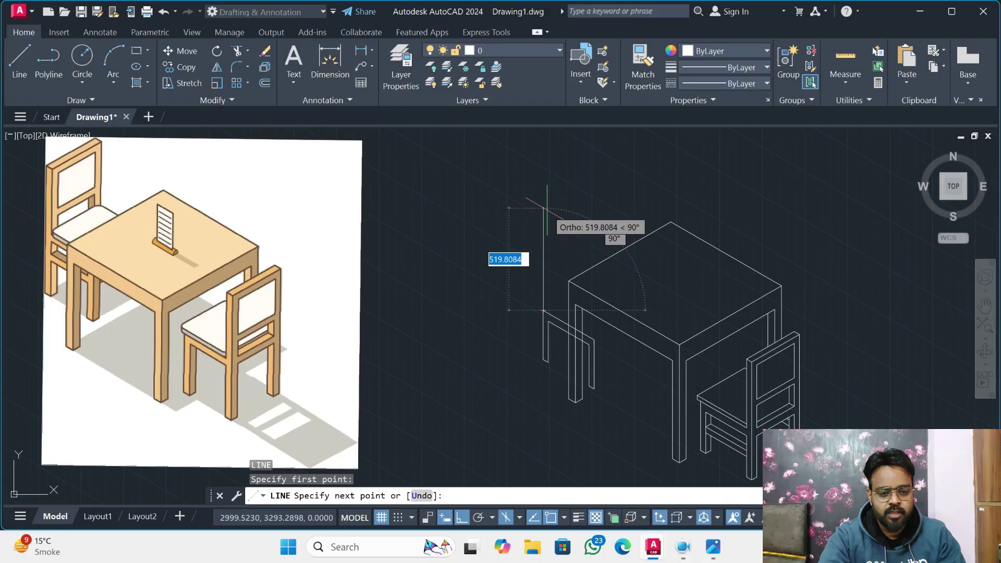
pyautogui.write('350')
pyautogui.press('Return')
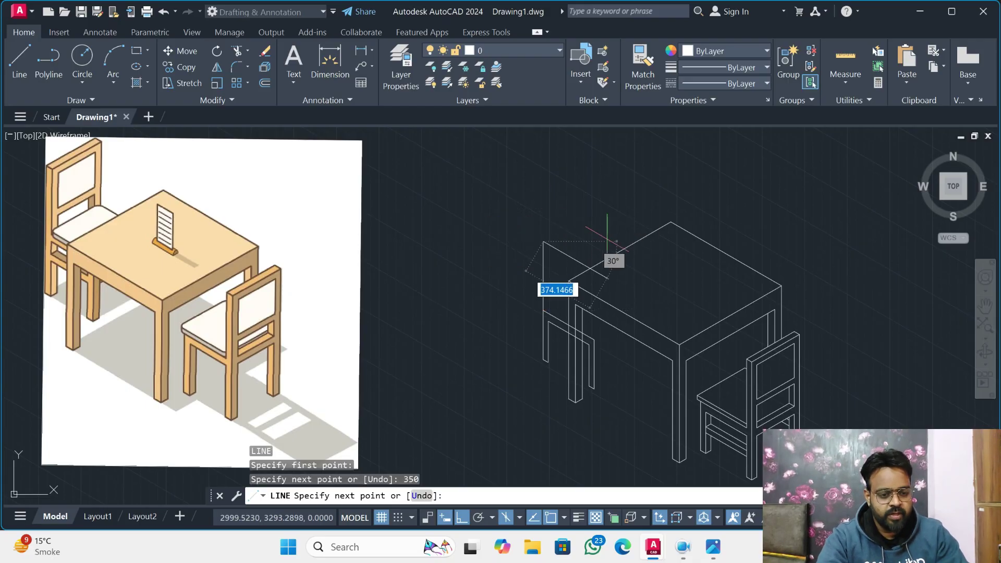
pyautogui.write('30')
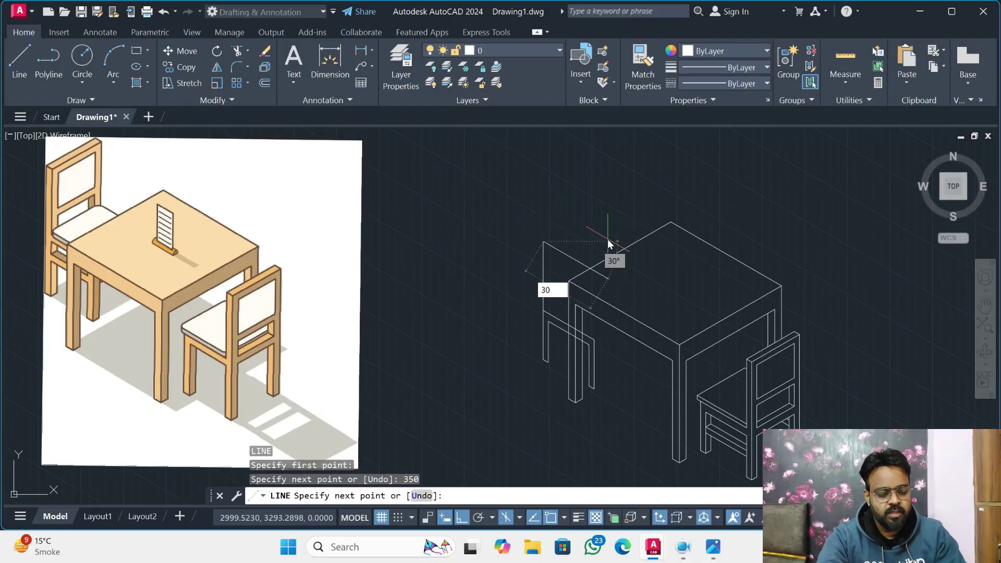
pyautogui.press('Return')
pyautogui.scroll(5, 548, 361)
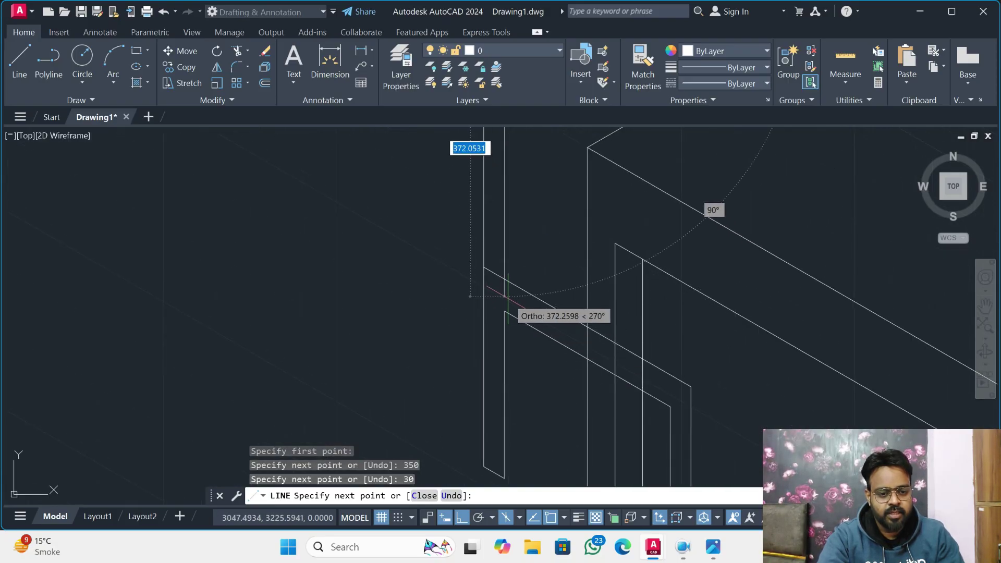
pyautogui.press('Escape')
pyautogui.press('Escape')
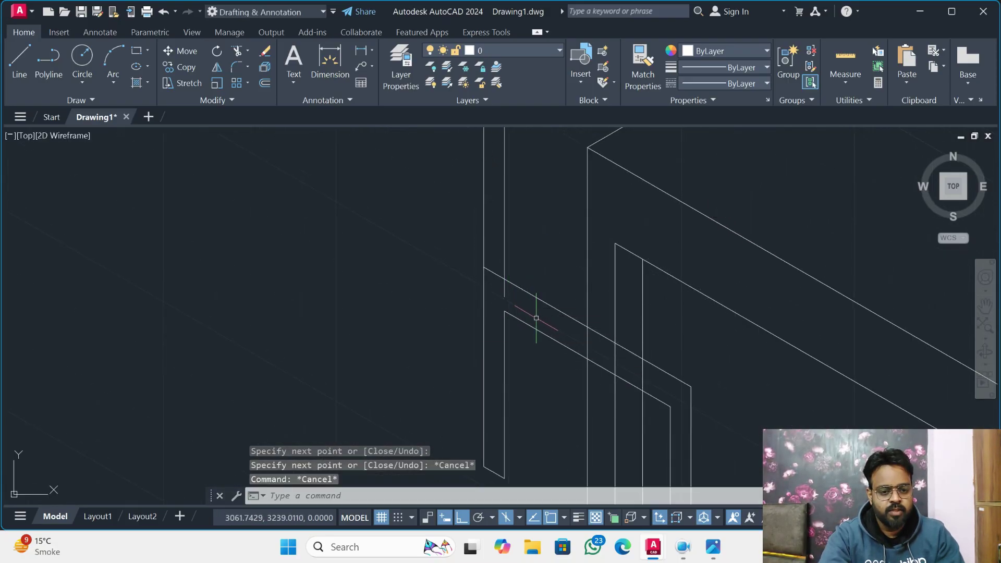
# - Trim the post line's overhang below the seat line and the seat line's segment between the two post edges
pyautogui.write('tr')
pyautogui.press('Return')
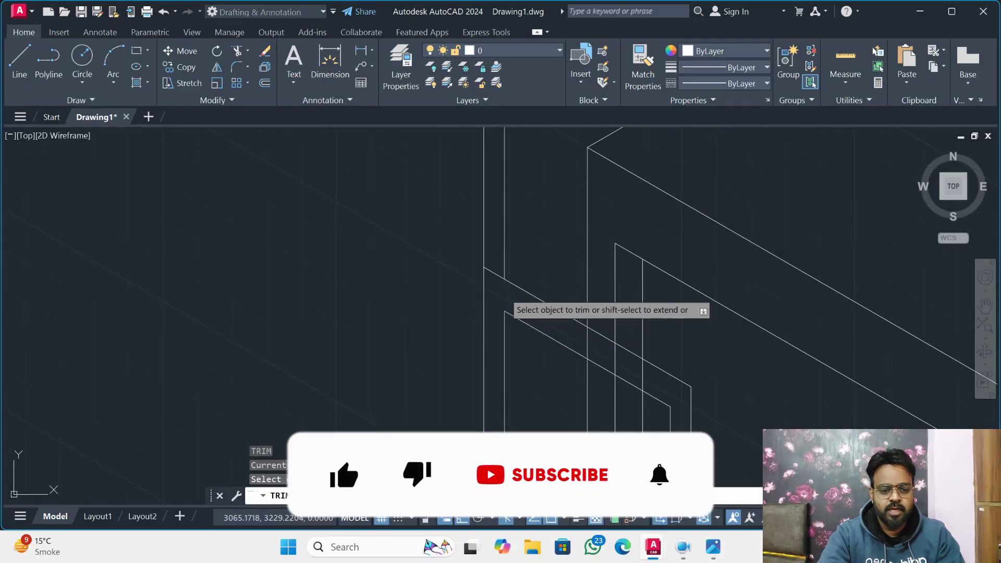
pyautogui.press('Escape')
pyautogui.scroll(-2, 523, 308)
pyautogui.scroll(2, 523, 307)
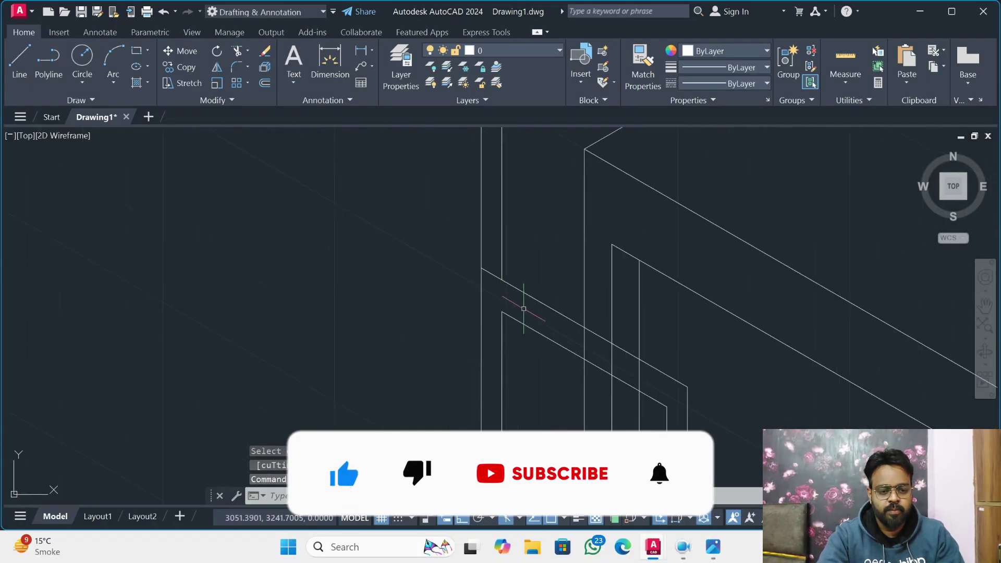
pyautogui.press('Return')
pyautogui.press('Escape')
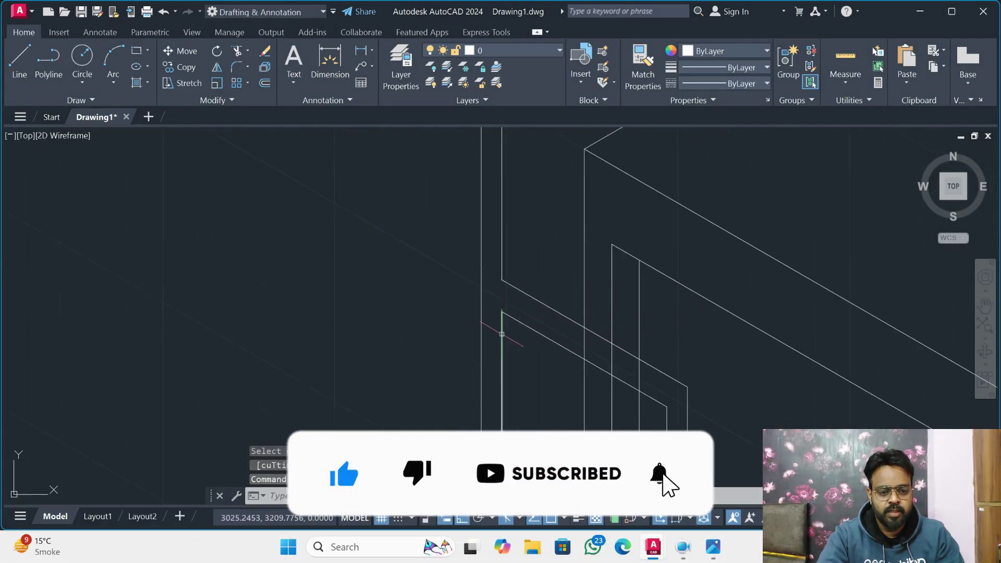
# - Copy the post's outer vertical lines and its short top edge 280 units at 30° on the top isoplane
pyautogui.scroll(-3, 499, 338)
pyautogui.scroll(-2, 391, 302)
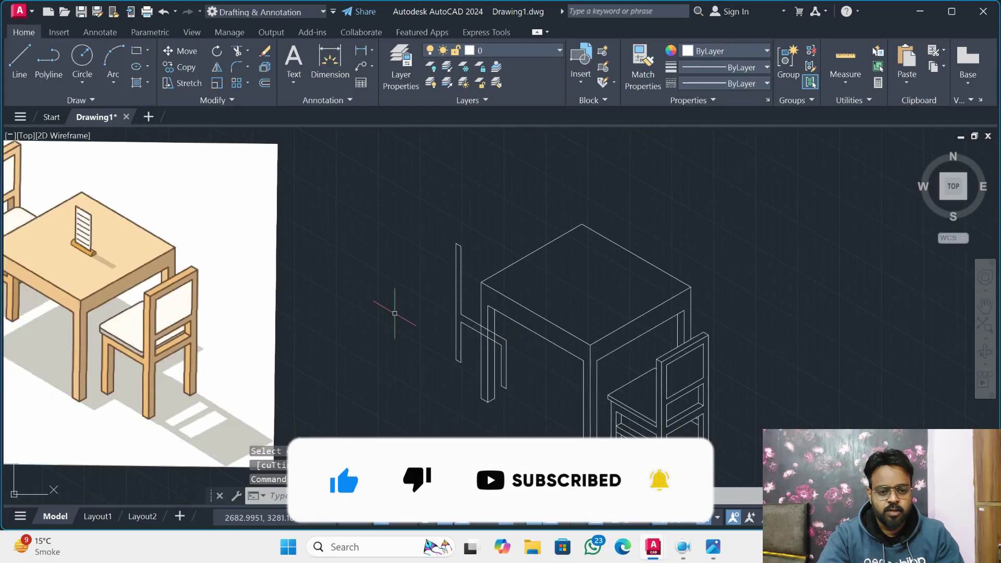
pyautogui.moveTo(391, 302); pyautogui.dragTo(527, 346, button='middle')
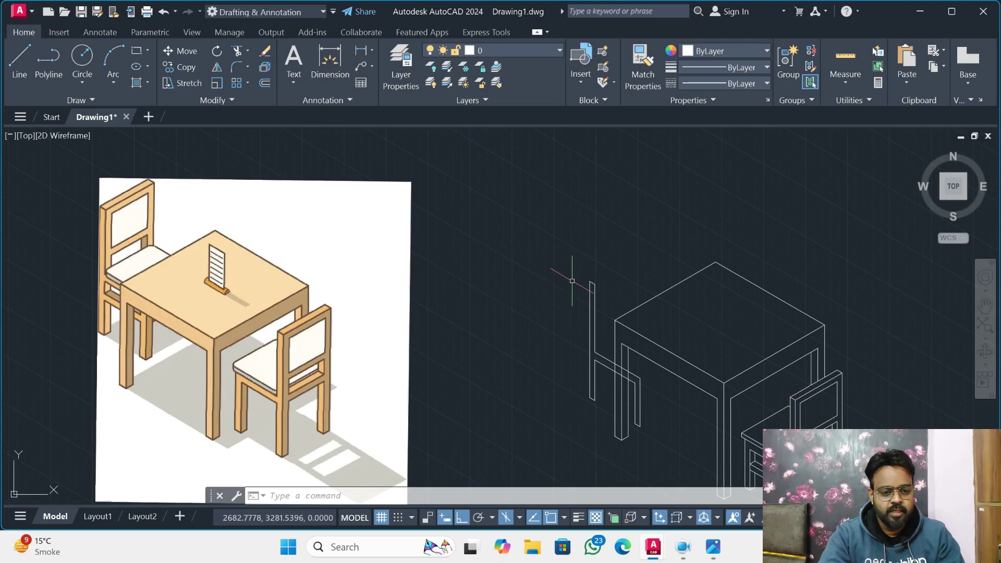
pyautogui.scroll(2, 572, 281)
pyautogui.scroll(-3, 672, 275)
pyautogui.scroll(3, 427, 245)
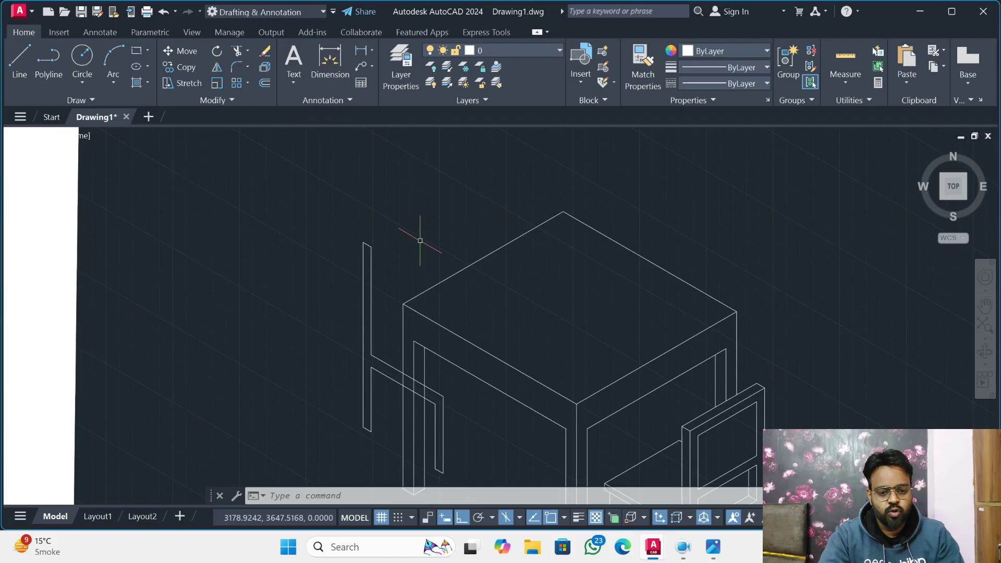
pyautogui.write('co')
pyautogui.press('Return')
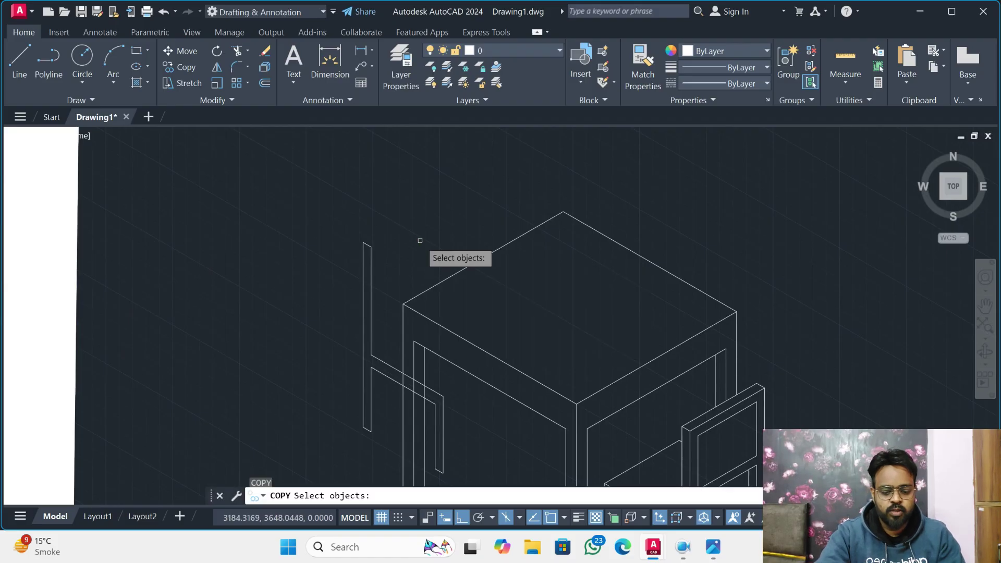
pyautogui.click(366, 234)
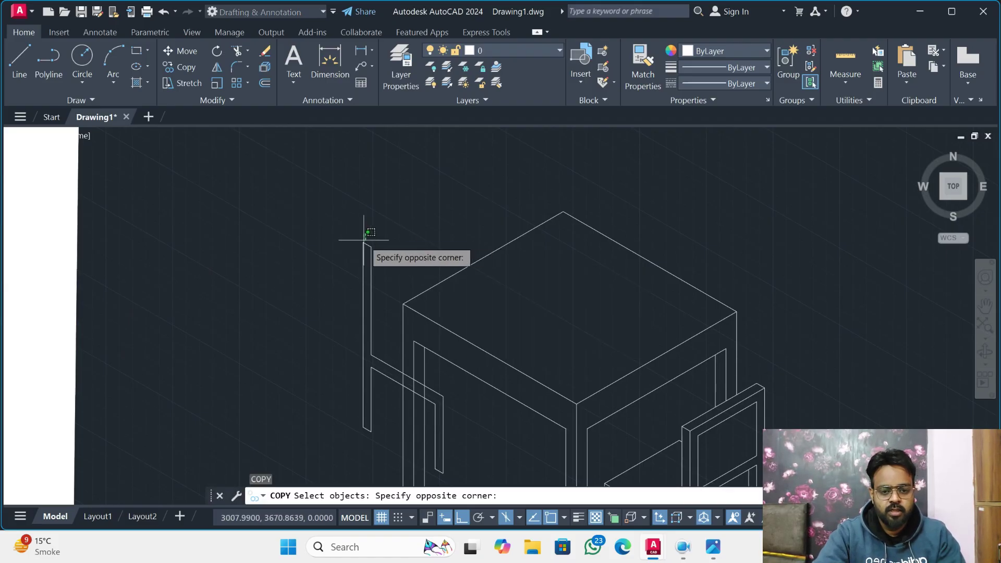
pyautogui.click(362, 411)
pyautogui.press('Return')
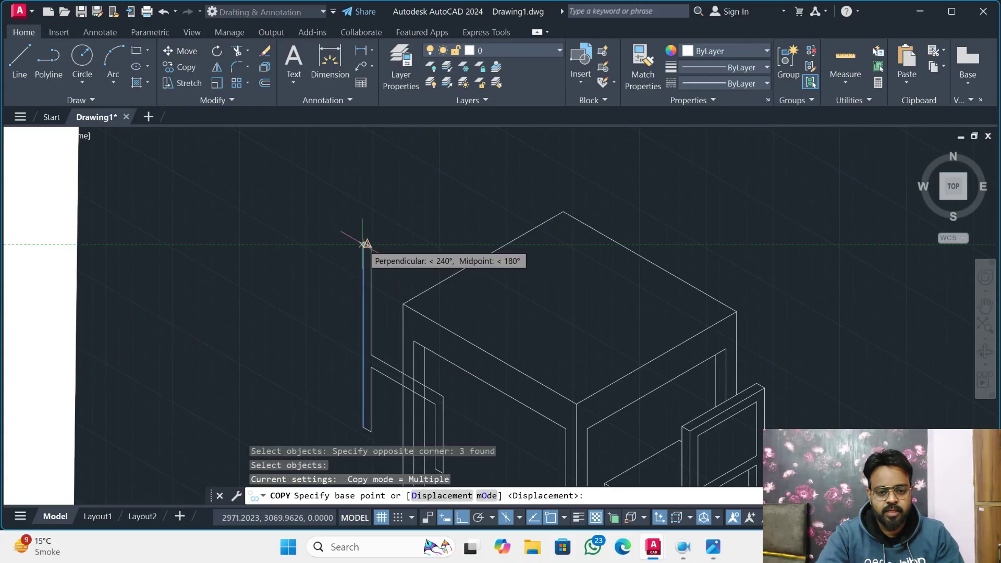
pyautogui.click(366, 244)
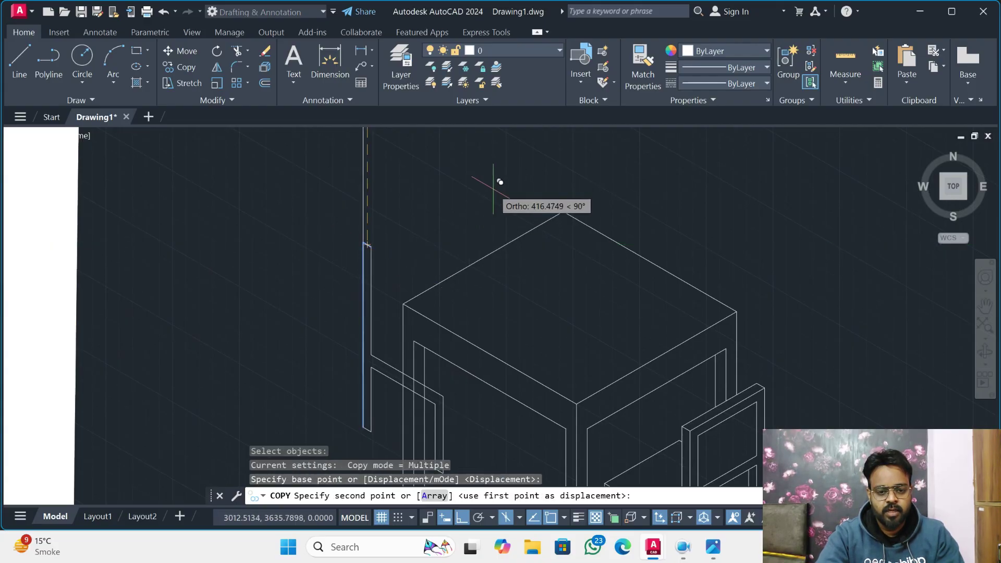
pyautogui.press('F5')
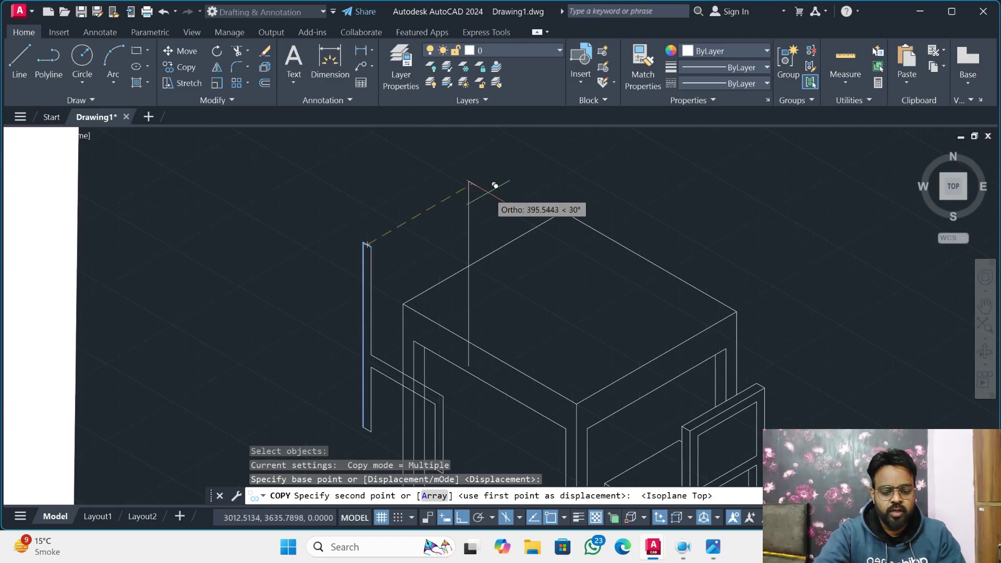
pyautogui.write('280')
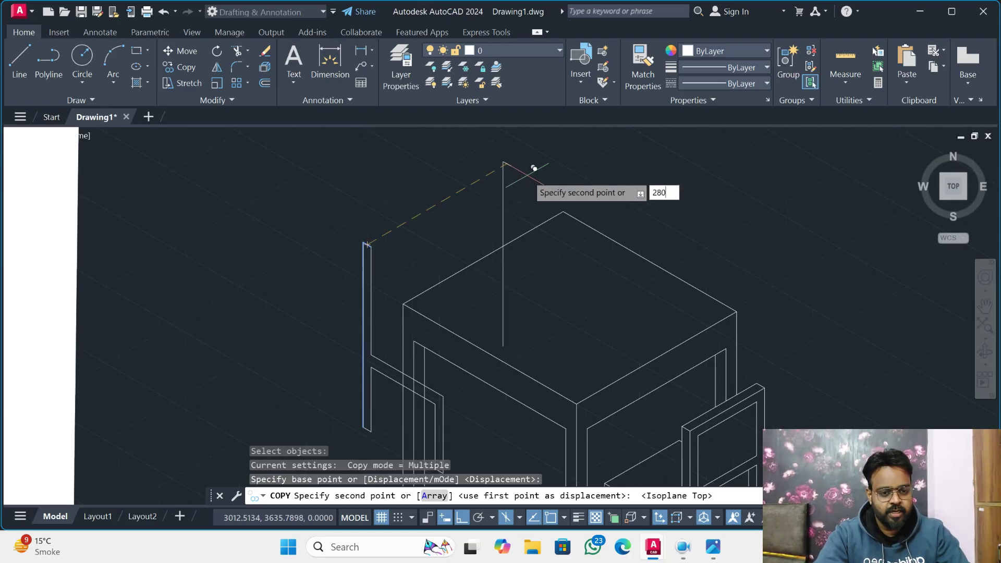
pyautogui.press('Return')
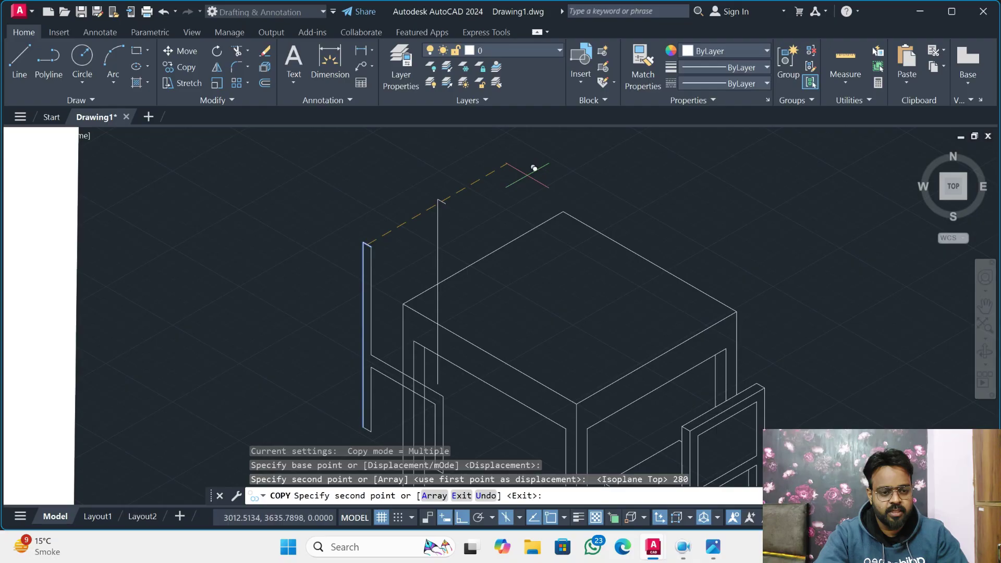
pyautogui.press('Escape')
pyautogui.press('Escape')
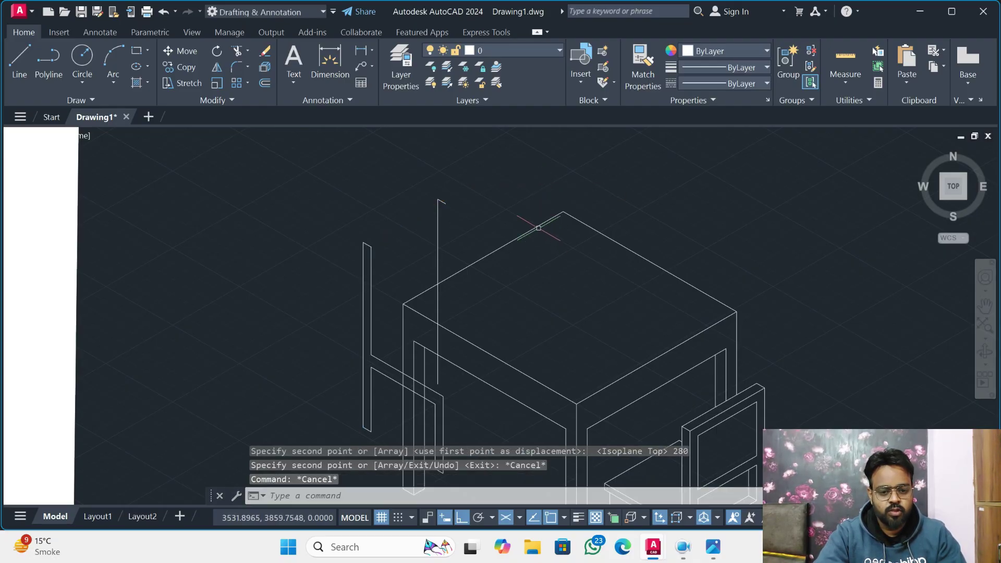
# - Draw a line joining the outer top corners of the original backrest post and its copy
pyautogui.write('l')
pyautogui.press('Return')
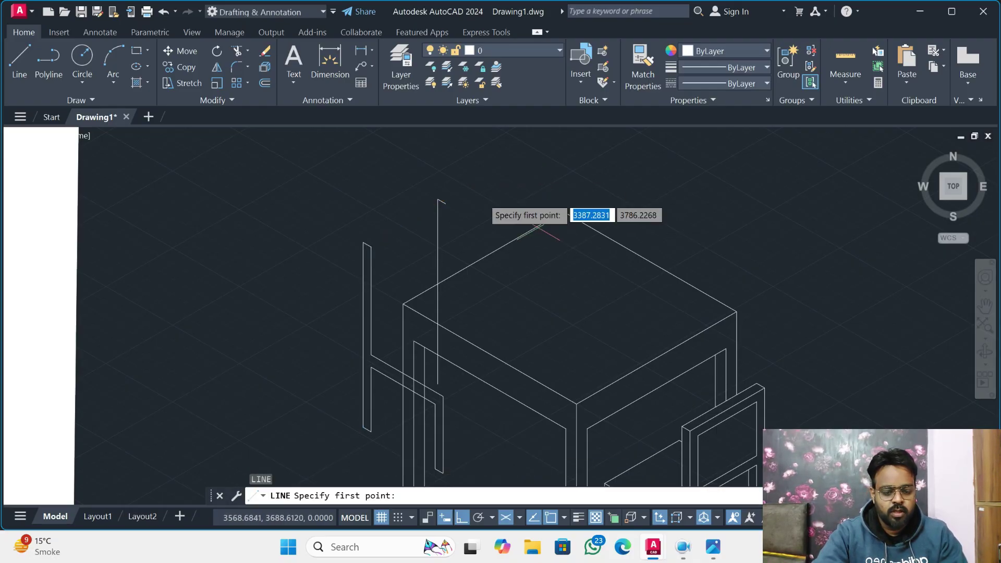
pyautogui.click(363, 243)
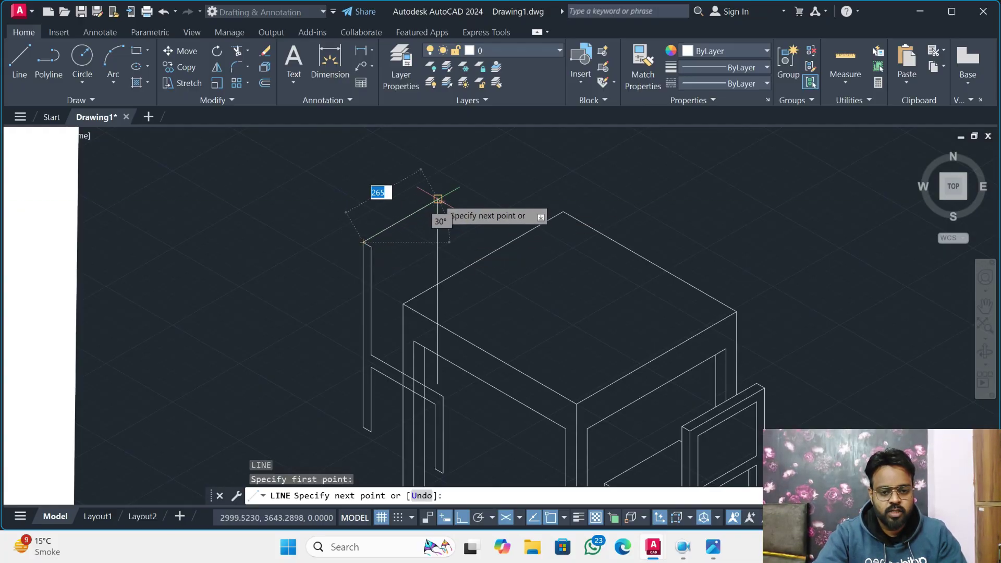
pyautogui.click(438, 198)
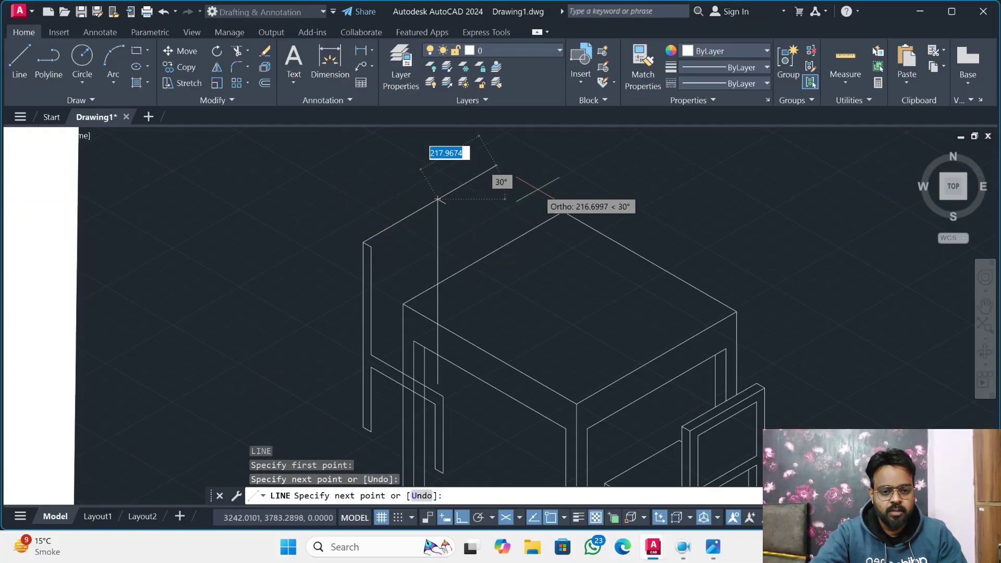
# - Draw a line joining the inner top corners of the second chair's backrest post and its copy
pyautogui.press('Escape')
pyautogui.press('Return')
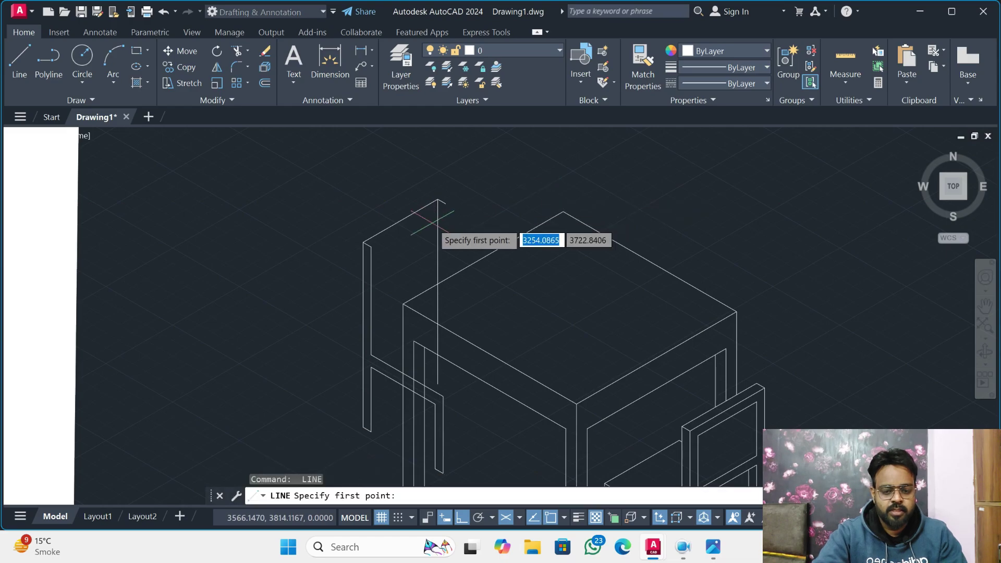
pyautogui.click(371, 246)
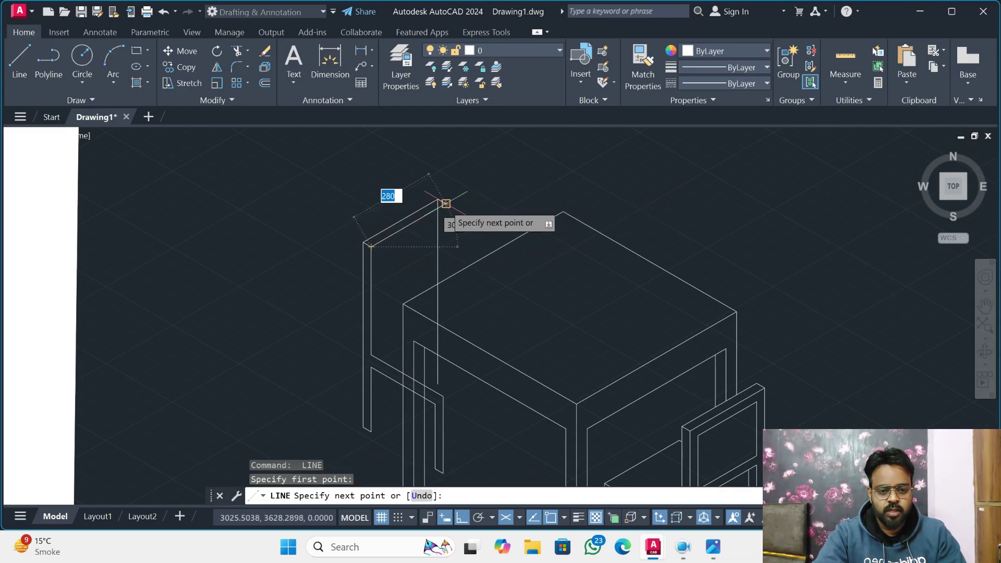
pyautogui.click(446, 203)
pyautogui.press('Escape')
pyautogui.press('Escape')
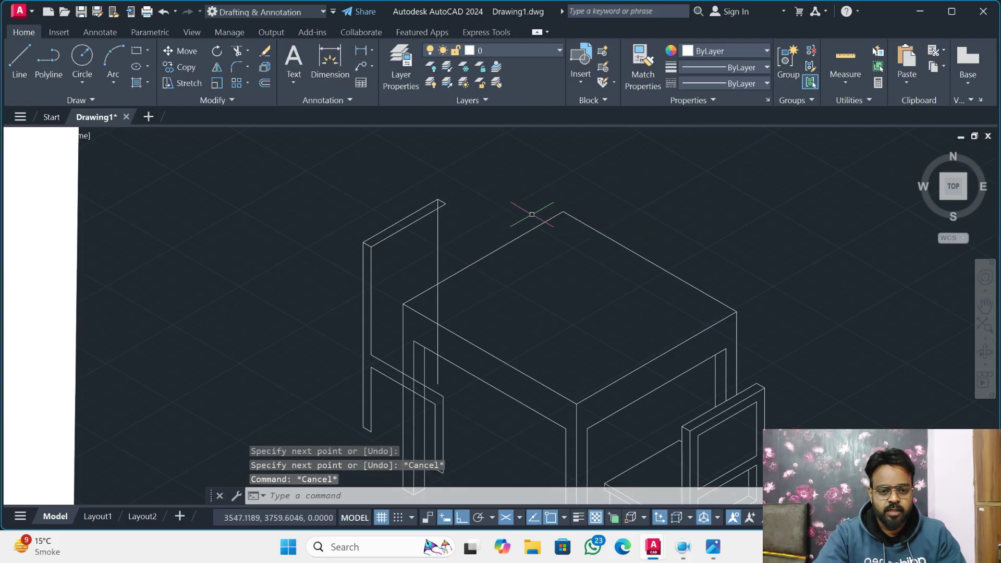
pyautogui.scroll(-2, 532, 211)
pyautogui.moveTo(476, 246)
pyautogui.mouseDown(button='middle')
pyautogui.moveTo(658, 258)
pyautogui.moveTo(624, 240)
pyautogui.mouseUp(button='middle')
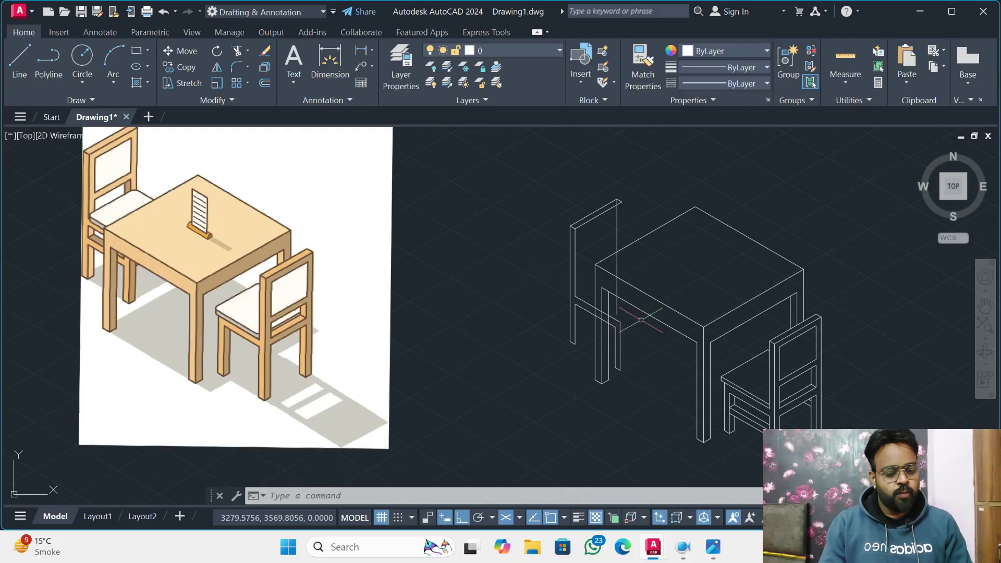
pyautogui.press('Escape')
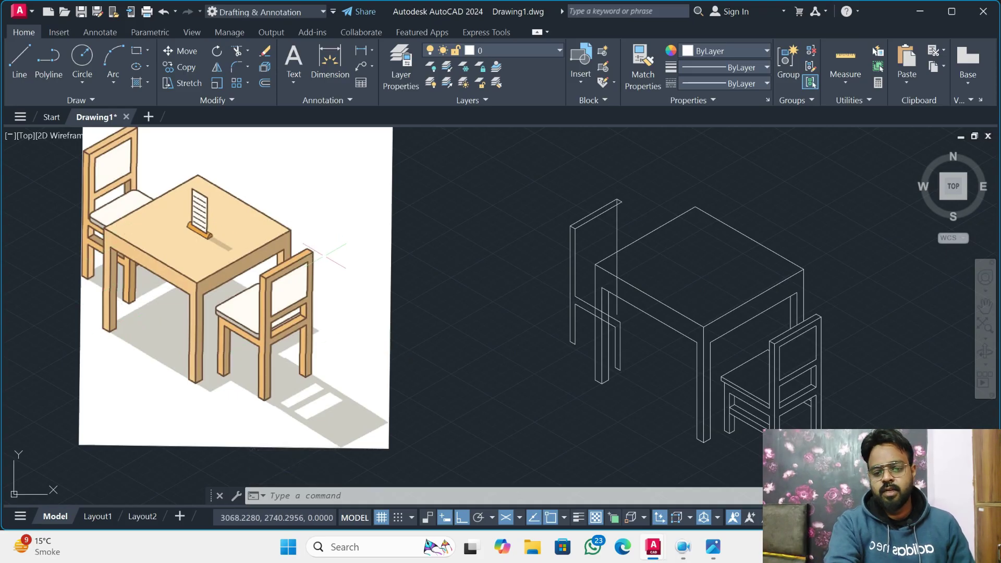
# - On the left isoplane, draw the seat slab's edge from the seat's front corner: 20 units at 330°, 20 units up, and back at 150° past the post's inner edge
pyautogui.press('F5')
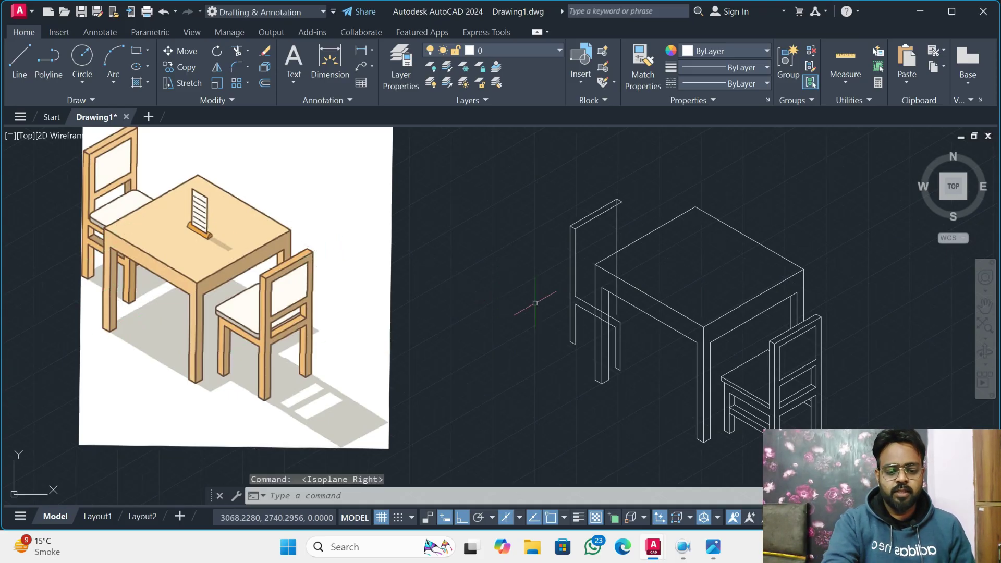
pyautogui.write('l')
pyautogui.press('Return')
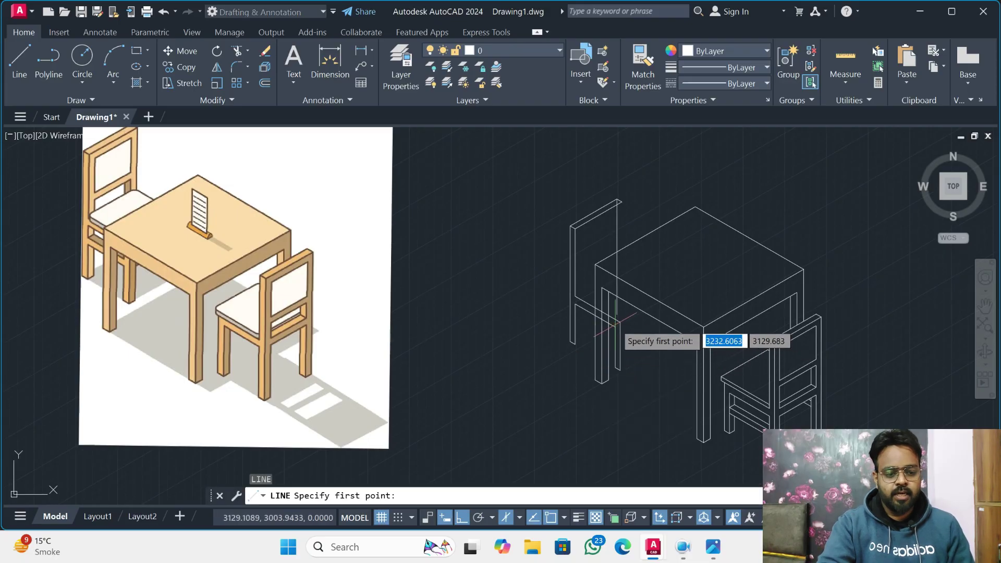
pyautogui.click(620, 322)
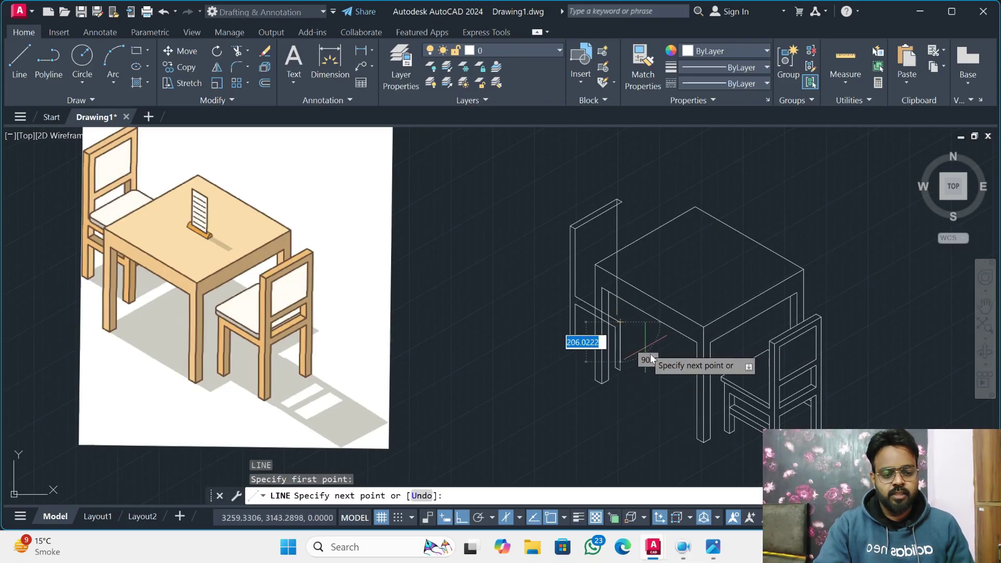
pyautogui.press('F5')
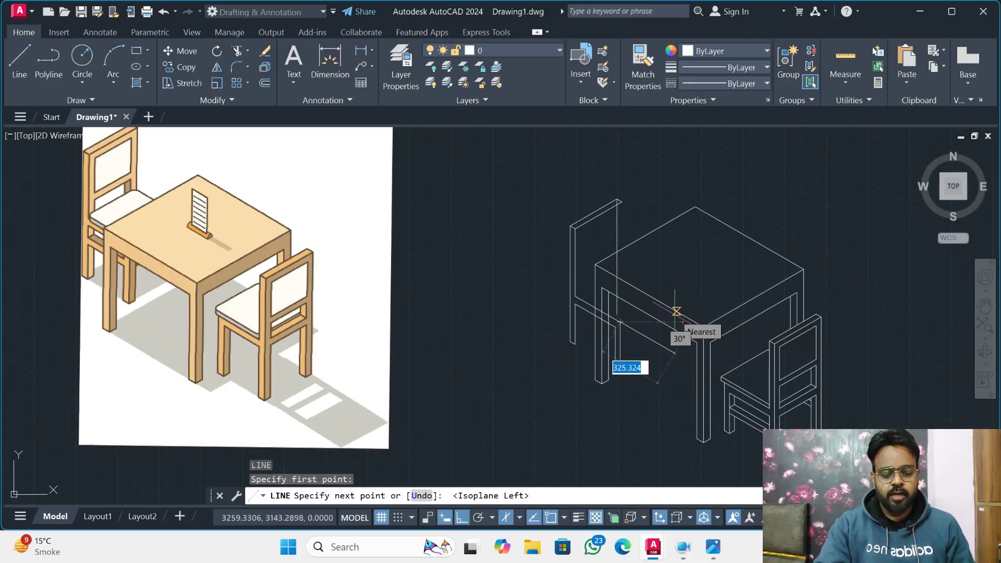
pyautogui.write('20')
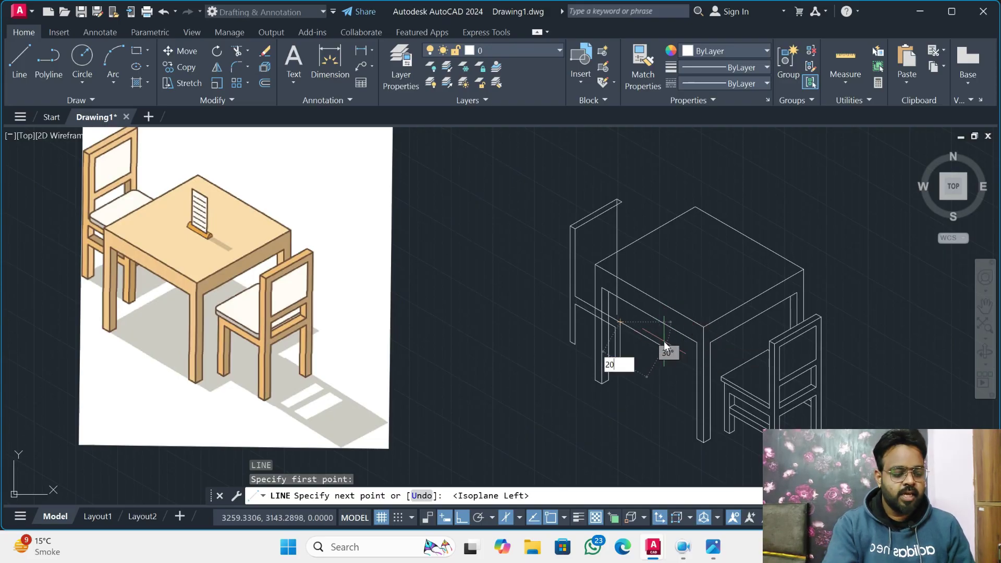
pyautogui.press('Return')
pyautogui.write('20')
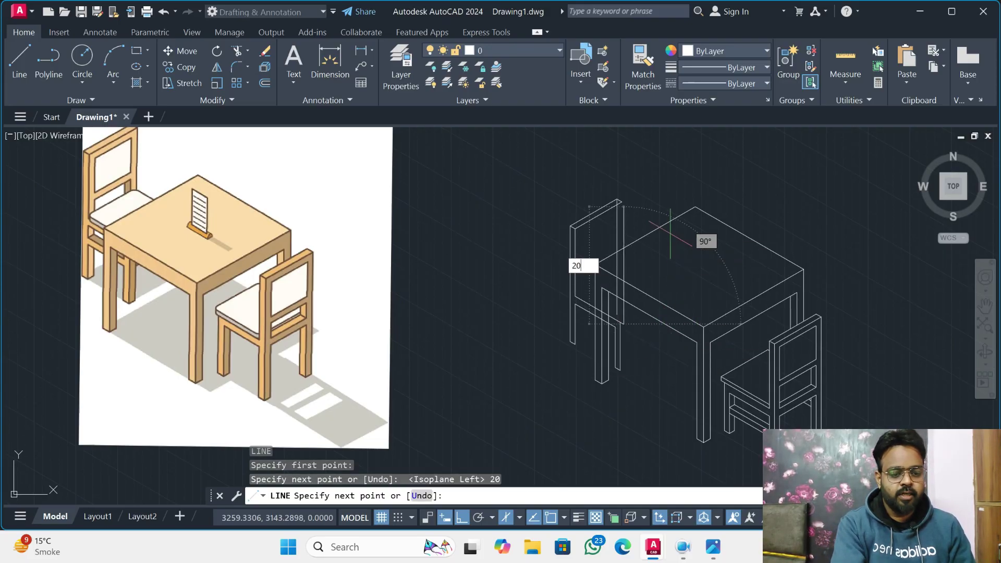
pyautogui.press('Return')
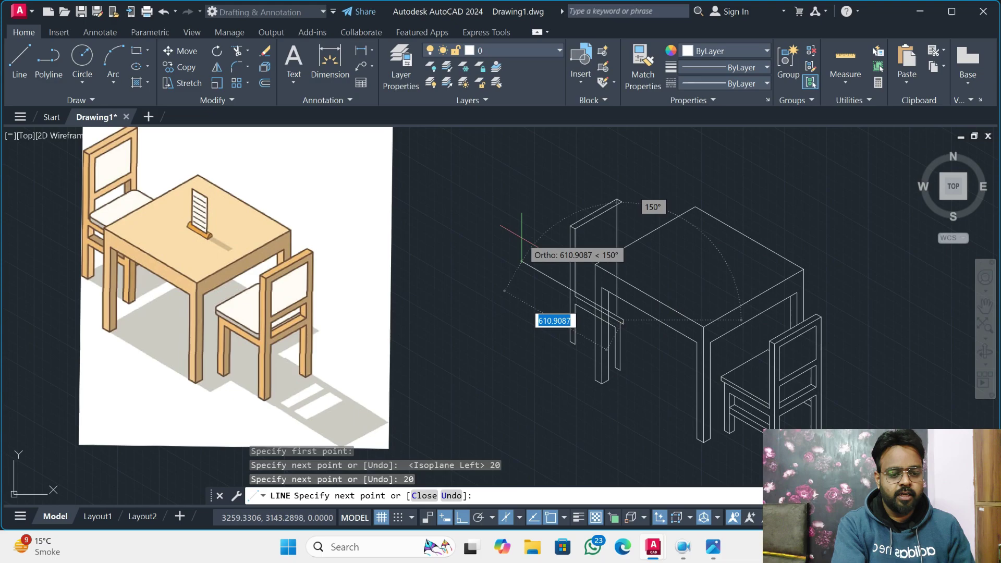
pyautogui.scroll(5, 522, 241)
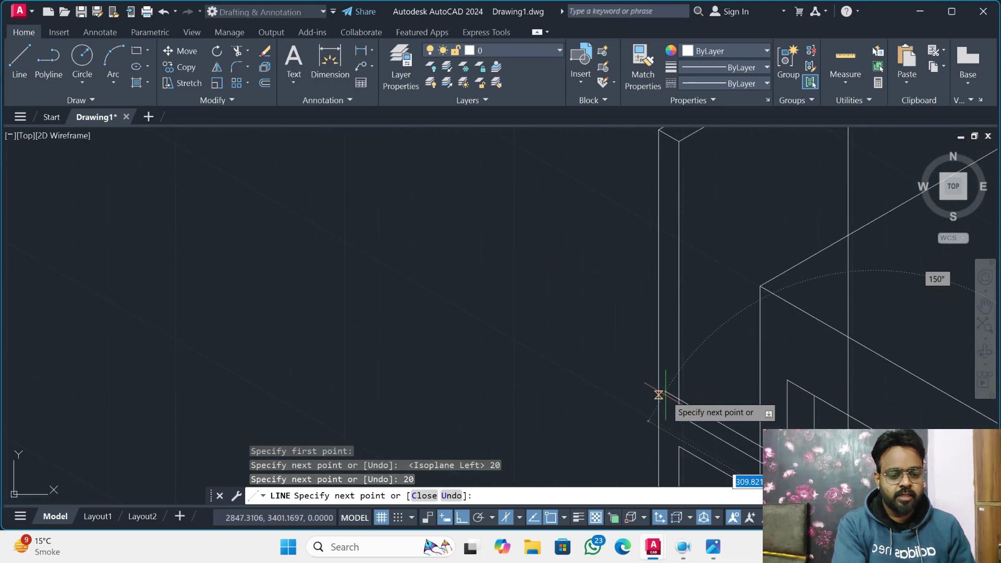
pyautogui.click(668, 393)
pyautogui.press('Escape')
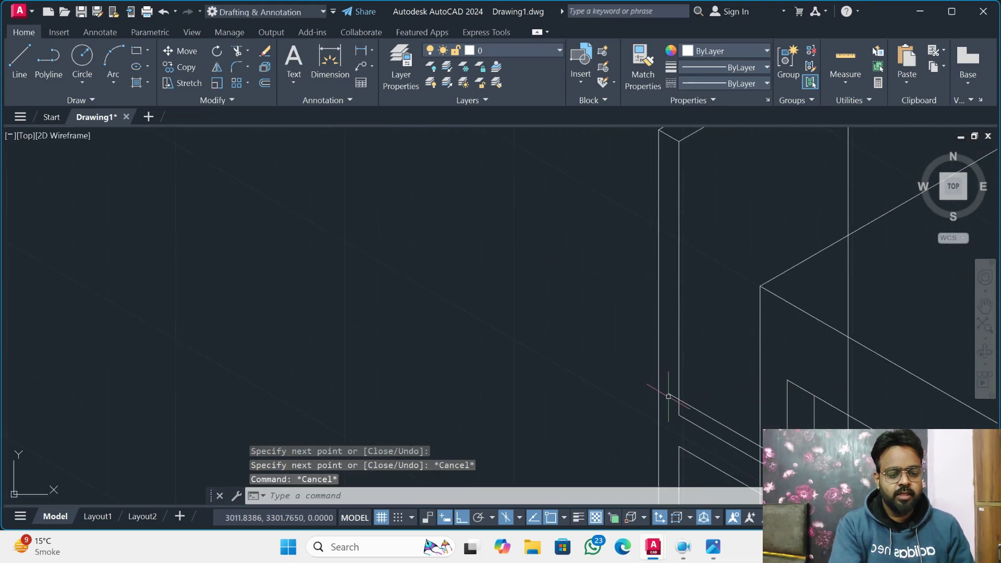
# - Trim the new seat edge's overhang inside the backrest post
pyautogui.write('tr')
pyautogui.press('Return')
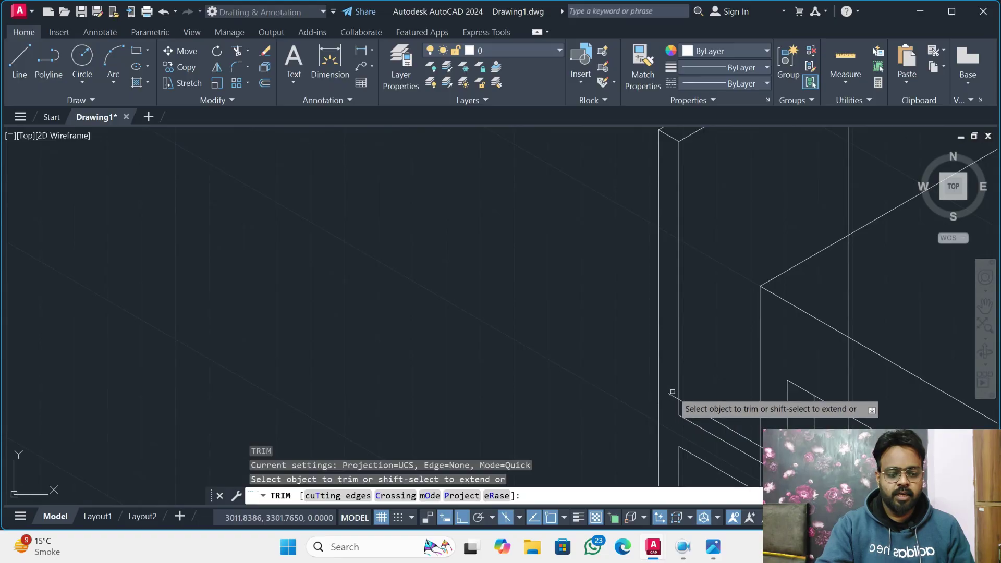
pyautogui.moveTo(668, 394); pyautogui.dragTo(670, 402)
pyautogui.scroll(-2, 671, 402)
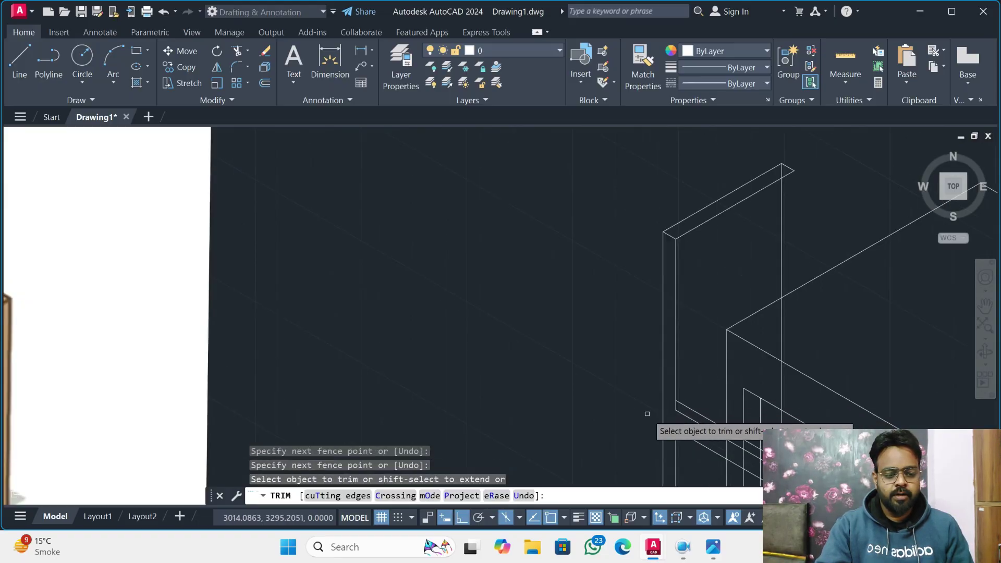
pyautogui.scroll(-2, 563, 384)
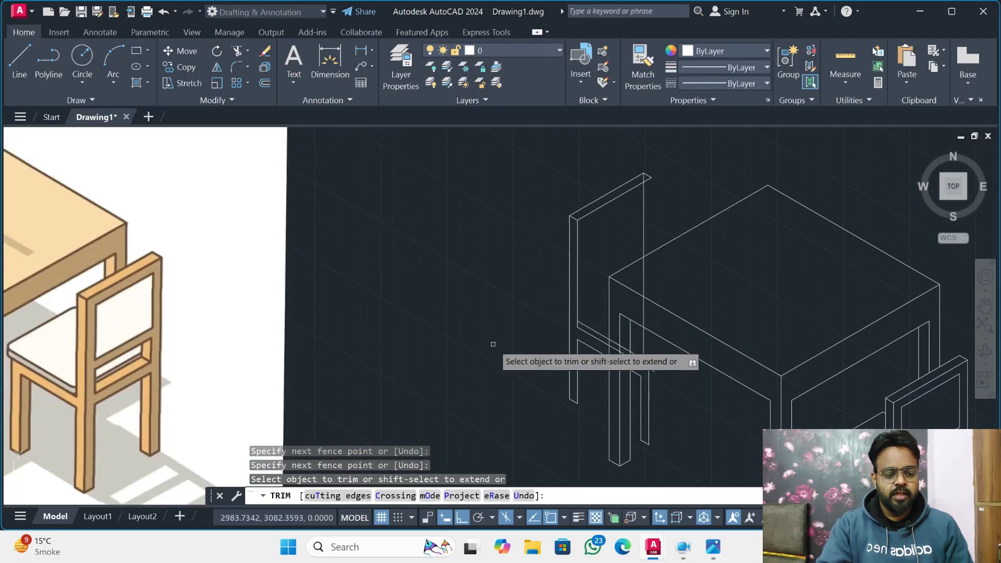
pyautogui.scroll(-2, 493, 344)
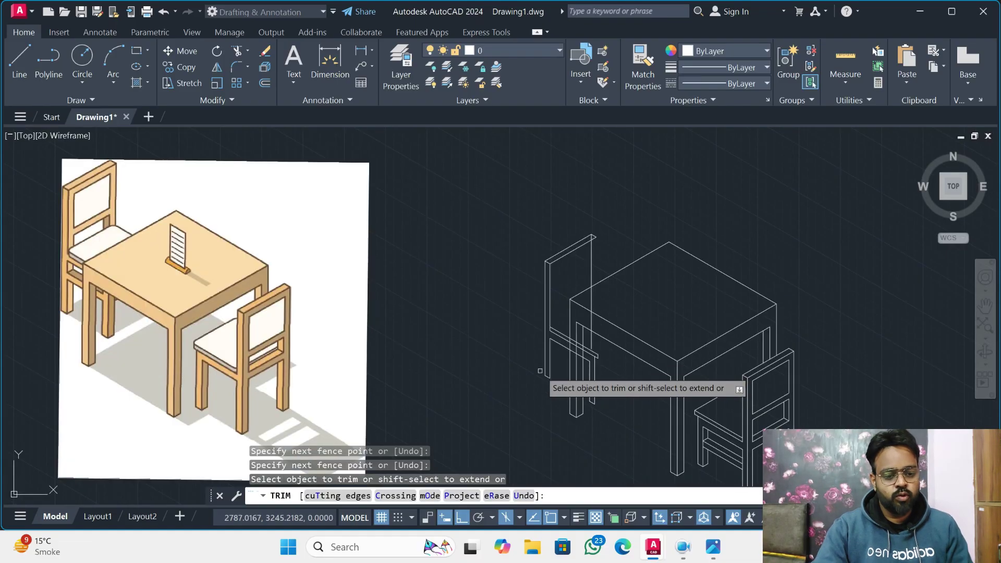
pyautogui.press('Escape')
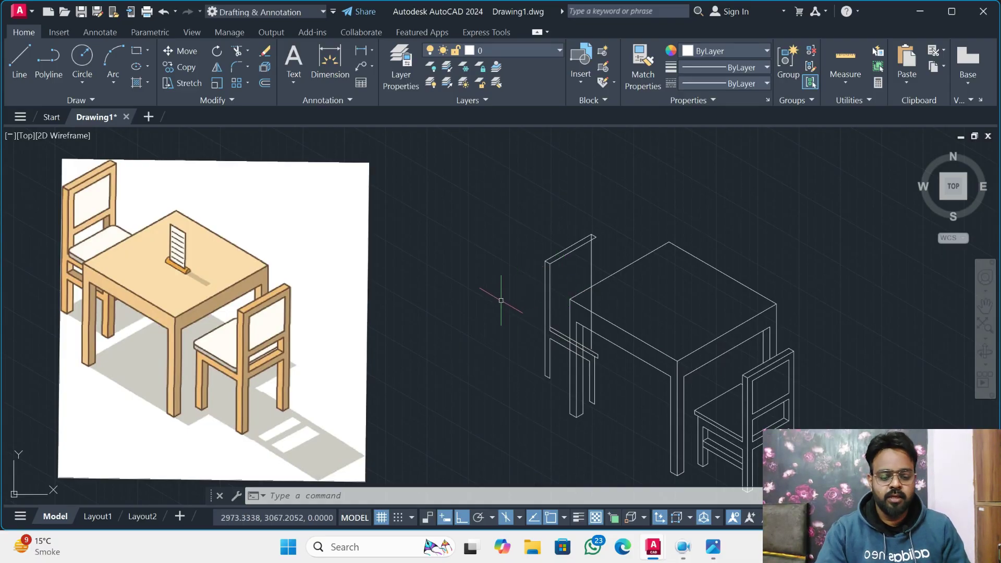
# - Move all of the second chair's lines 215 units straight up, using the backrest's outer top corner as base point
pyautogui.write('m')
pyautogui.press('Return')
pyautogui.click(572, 228)
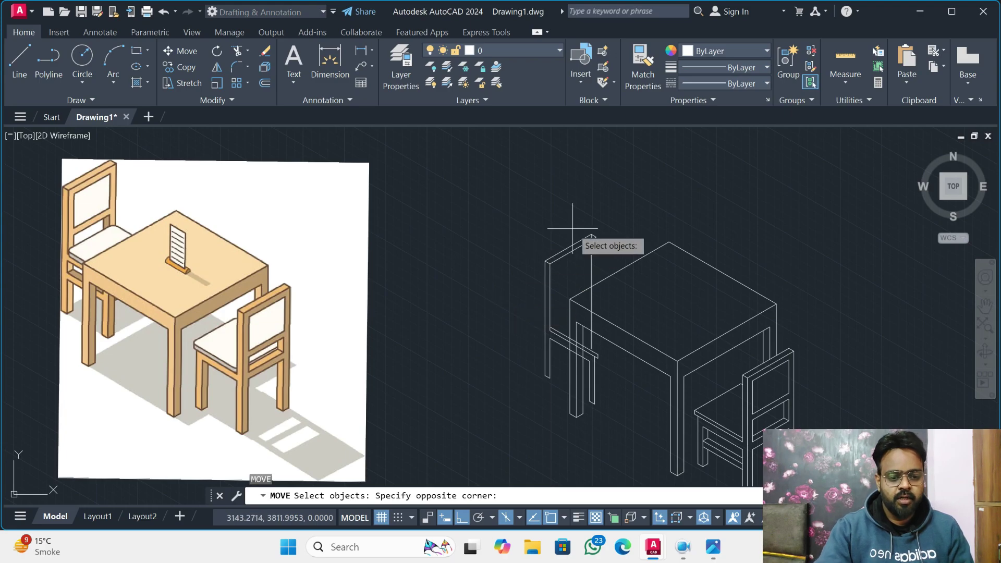
pyautogui.click(527, 291)
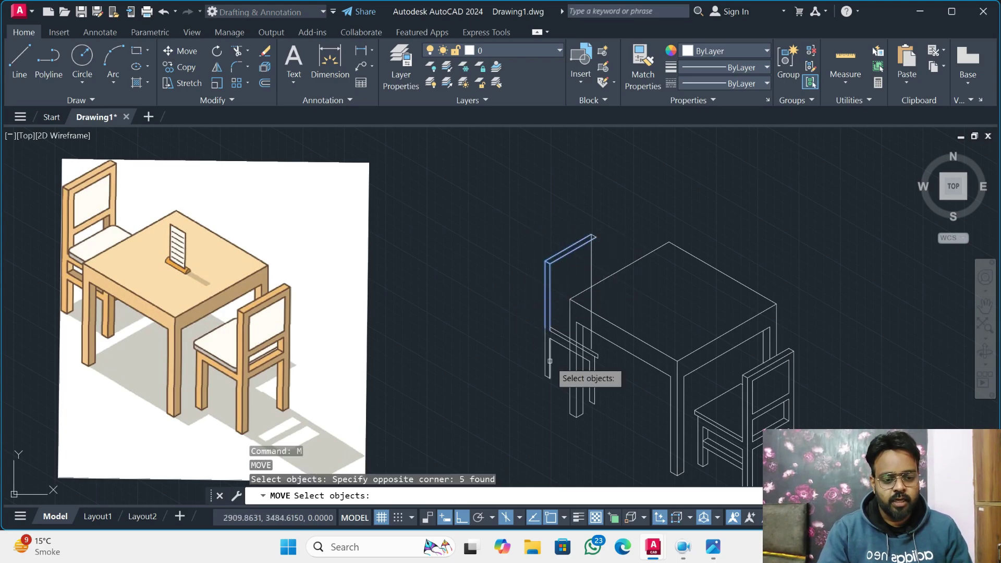
pyautogui.scroll(2, 550, 355)
pyautogui.click(562, 308)
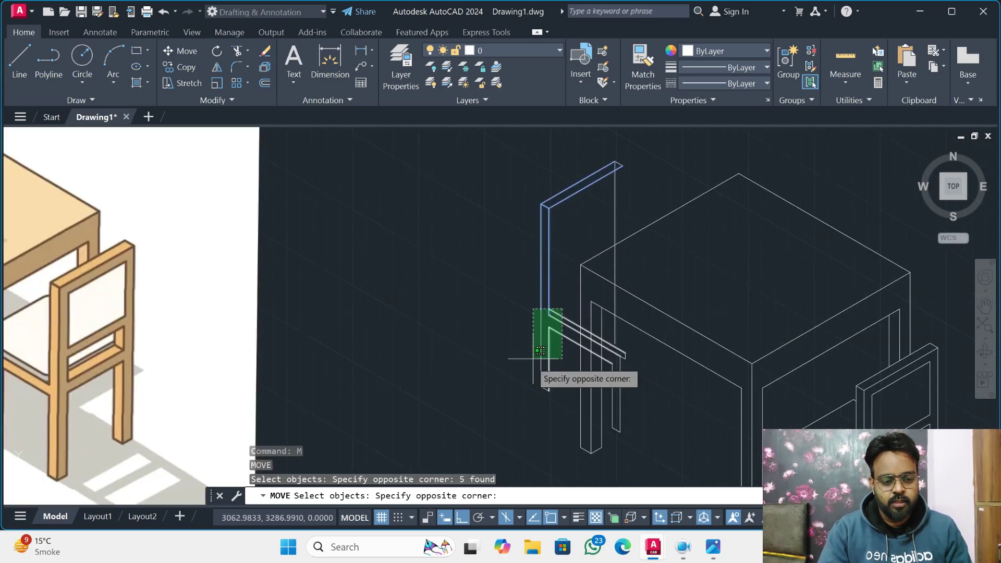
pyautogui.click(516, 404)
pyautogui.click(637, 381)
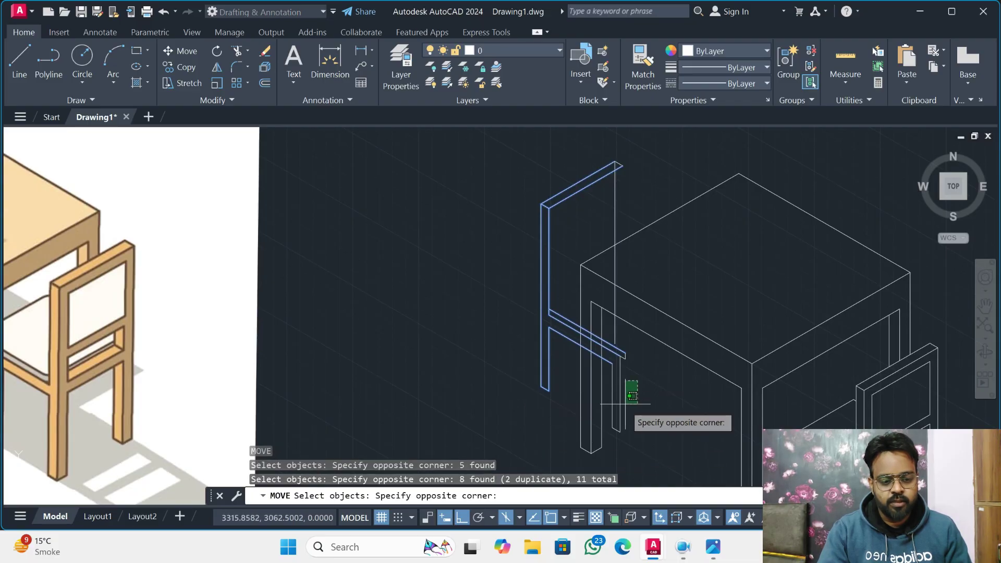
pyautogui.click(617, 430)
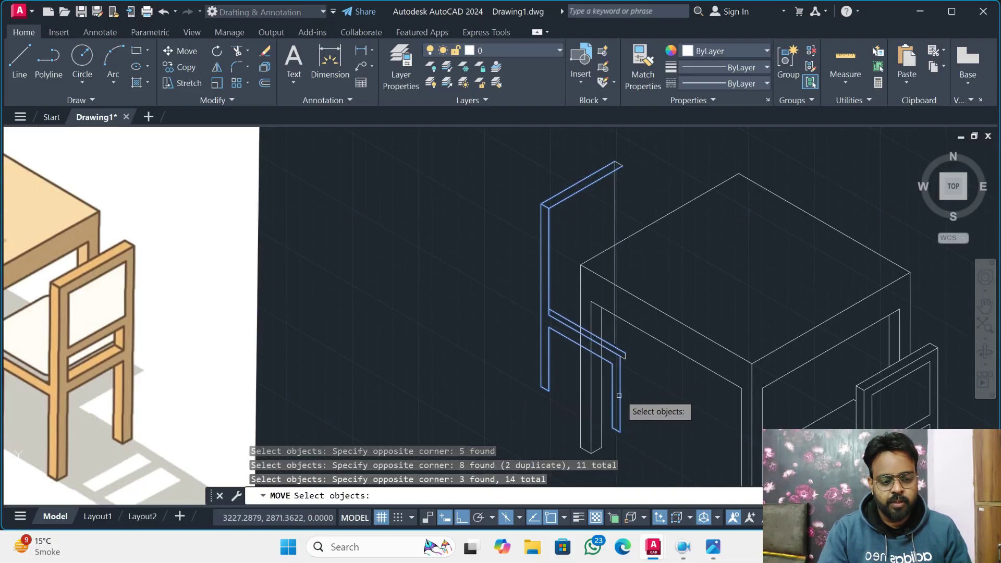
pyautogui.click(626, 359)
pyautogui.click(617, 369)
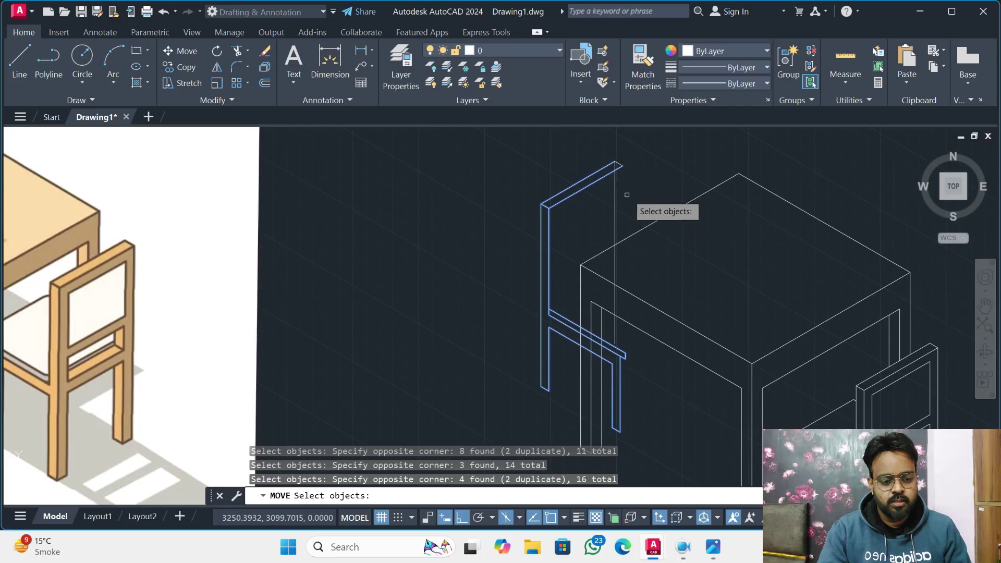
pyautogui.click(628, 192)
pyautogui.click(566, 227)
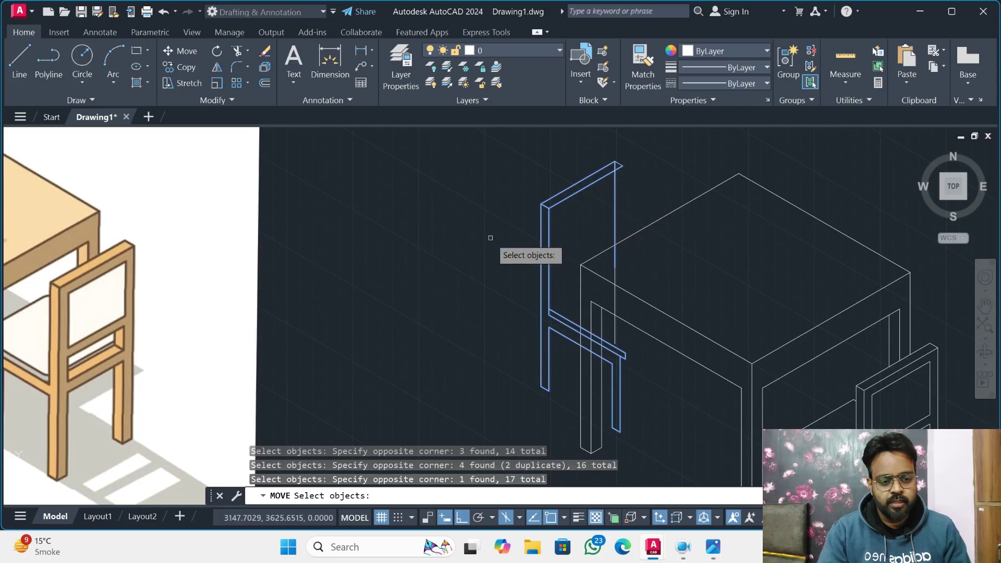
pyautogui.click(615, 304)
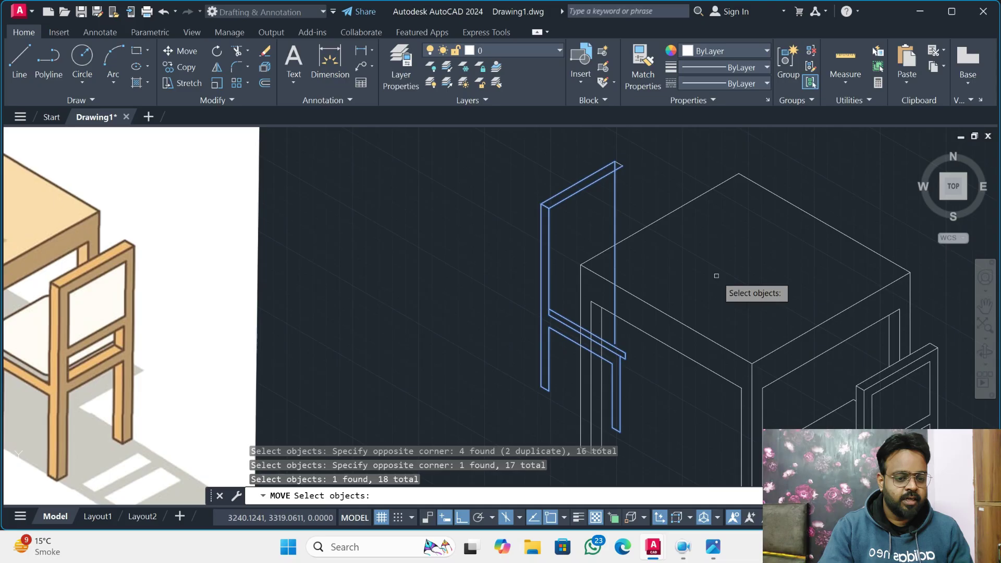
pyautogui.click(634, 163)
pyautogui.click(613, 176)
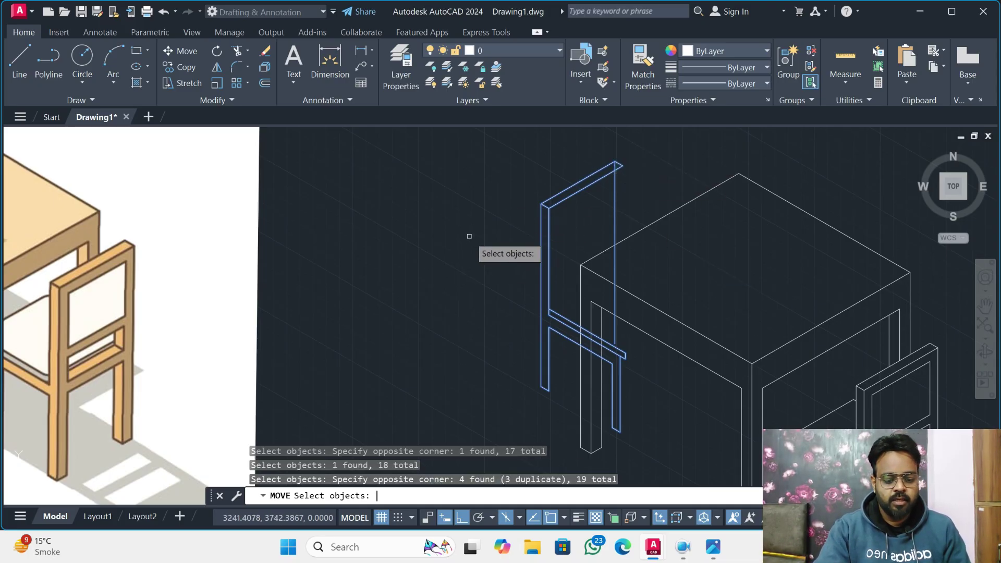
pyautogui.press('Return')
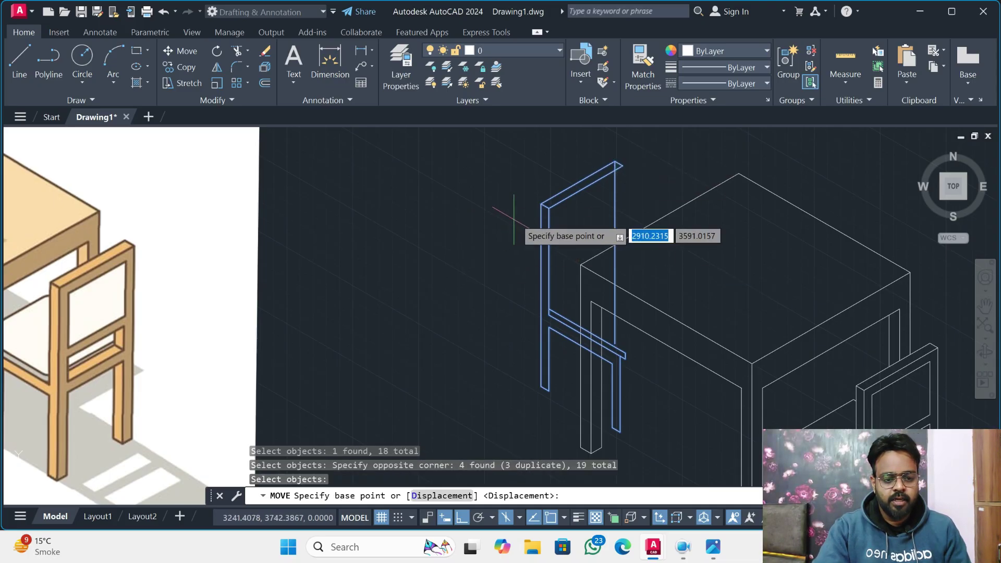
pyautogui.click(541, 203)
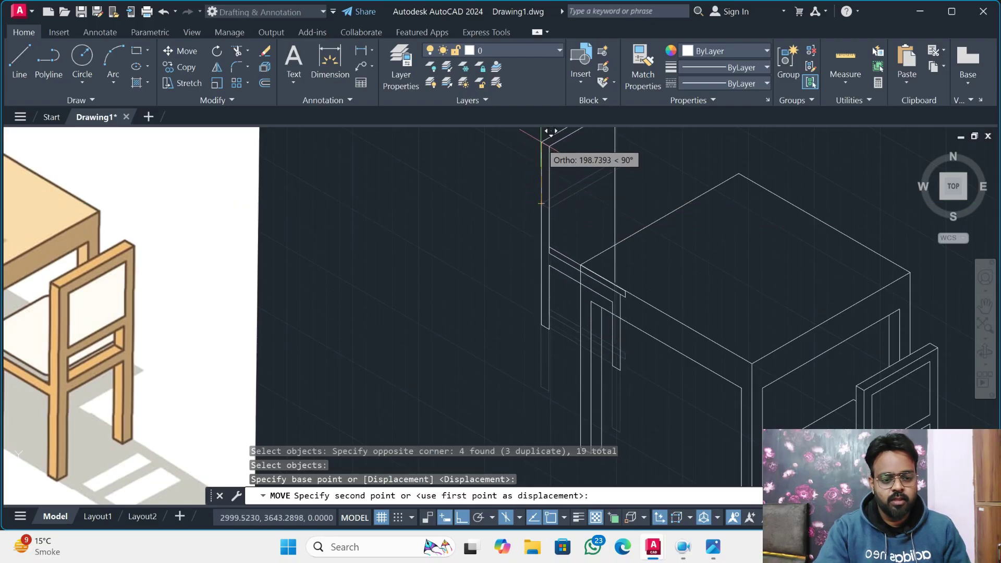
pyautogui.moveTo(531, 181); pyautogui.dragTo(581, 241, button='middle')
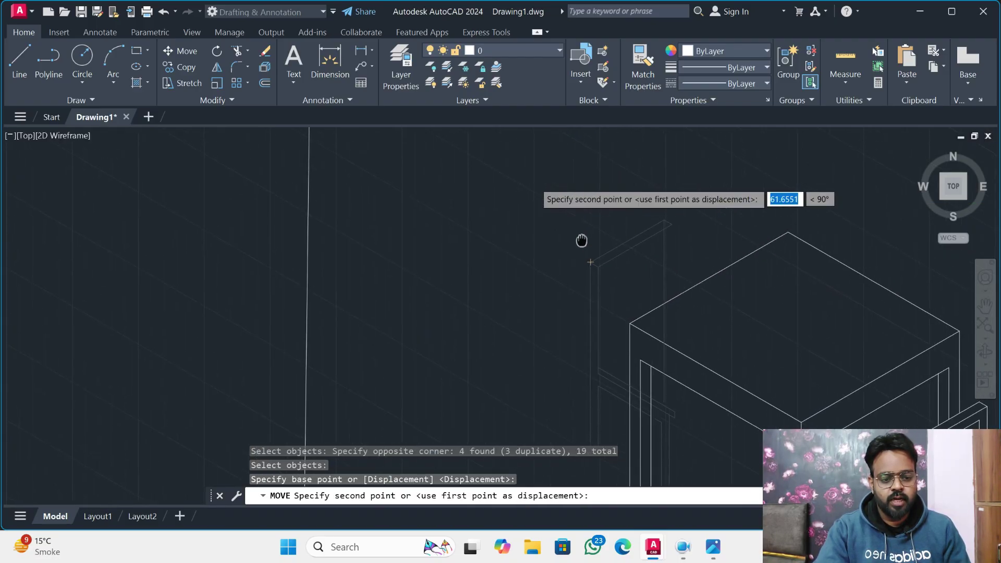
pyautogui.scroll(-2, 584, 237)
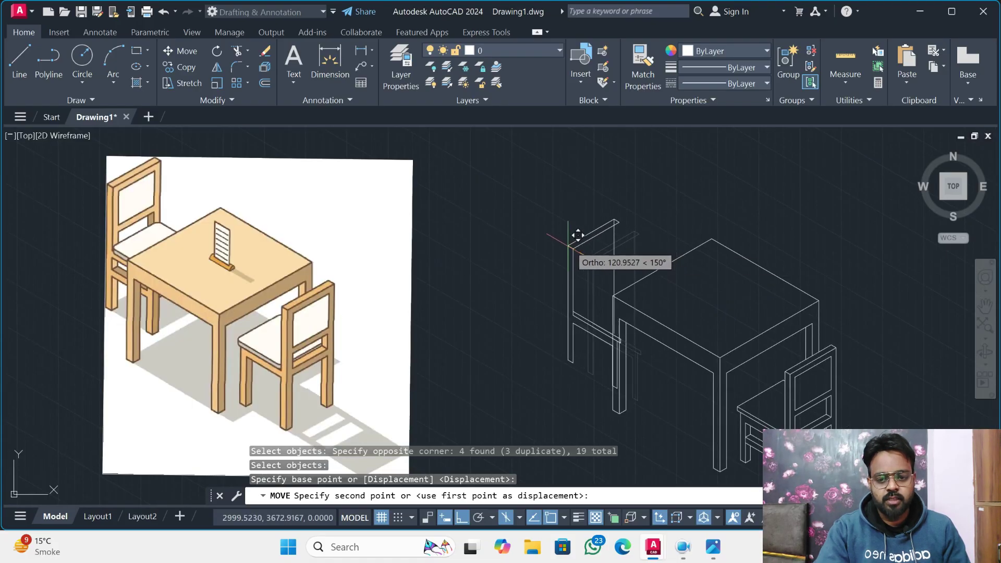
pyautogui.scroll(2, 579, 229)
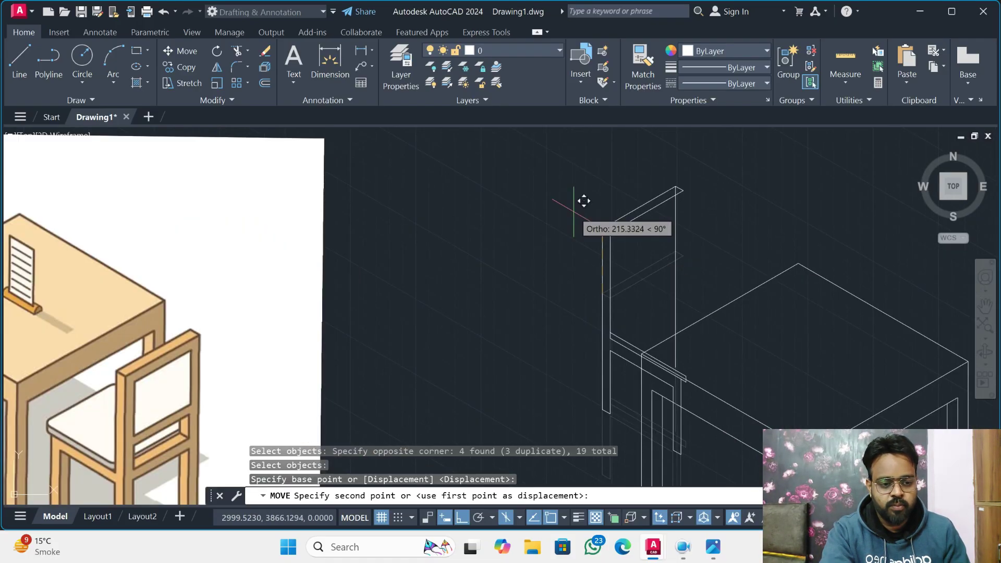
pyautogui.write('215')
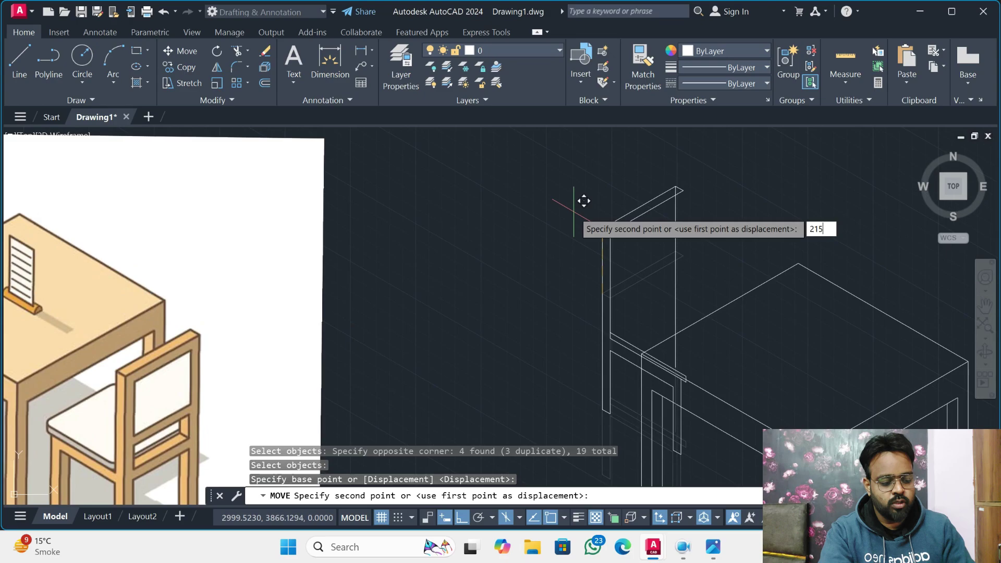
pyautogui.press('Return')
pyautogui.scroll(-2, 578, 228)
pyautogui.scroll(4, 637, 365)
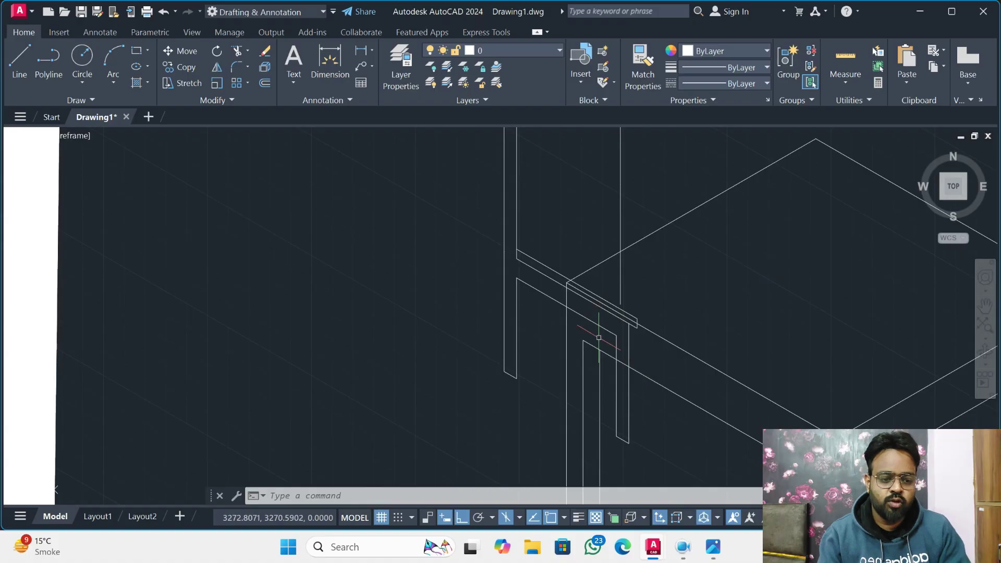
# - On the top isoplane, draw the second chair's seat edges from the post's inner seat corner: 280 units at 30°, then at 330° past the table edge
pyautogui.scroll(-2, 597, 340)
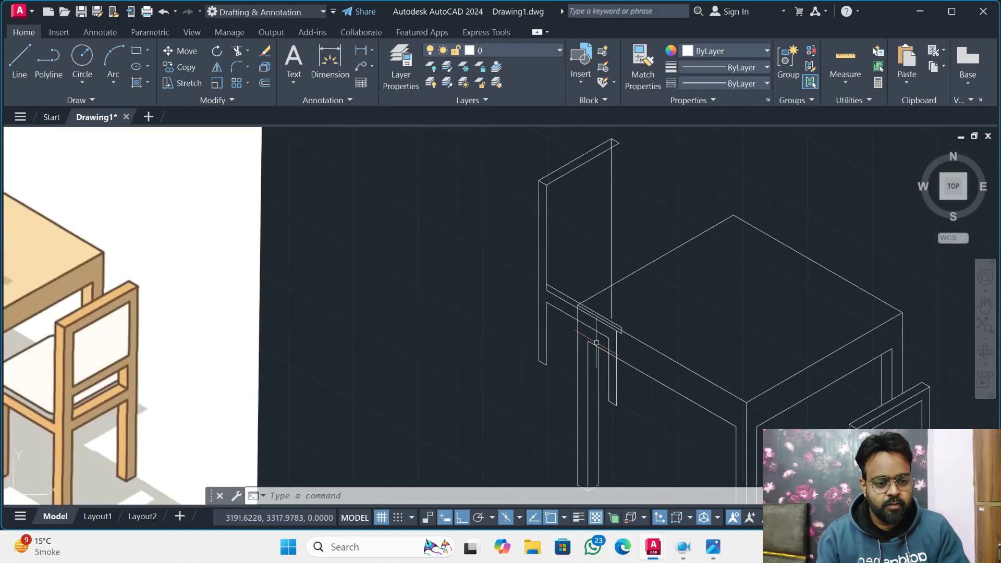
pyautogui.scroll(-2, 597, 343)
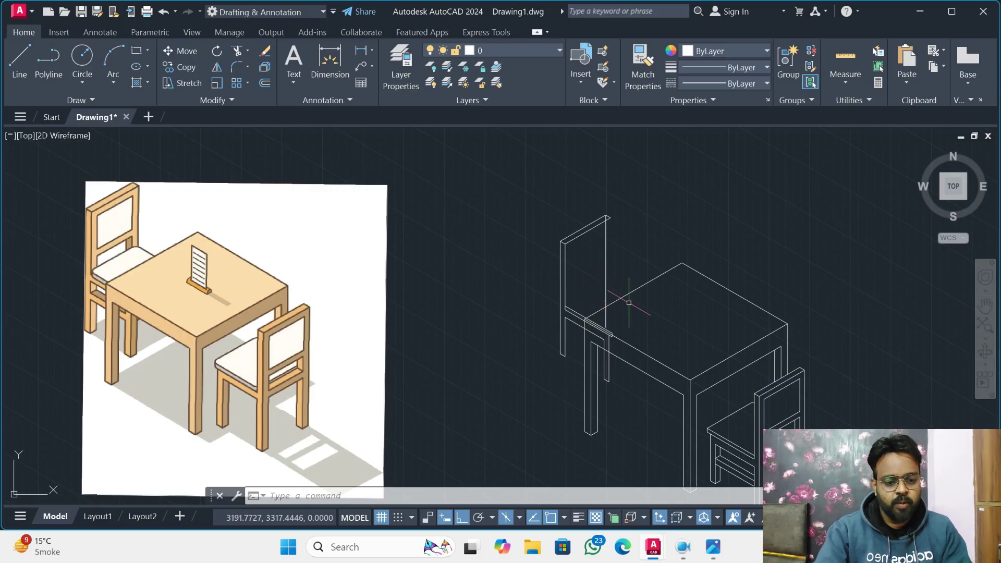
pyautogui.press('F5')
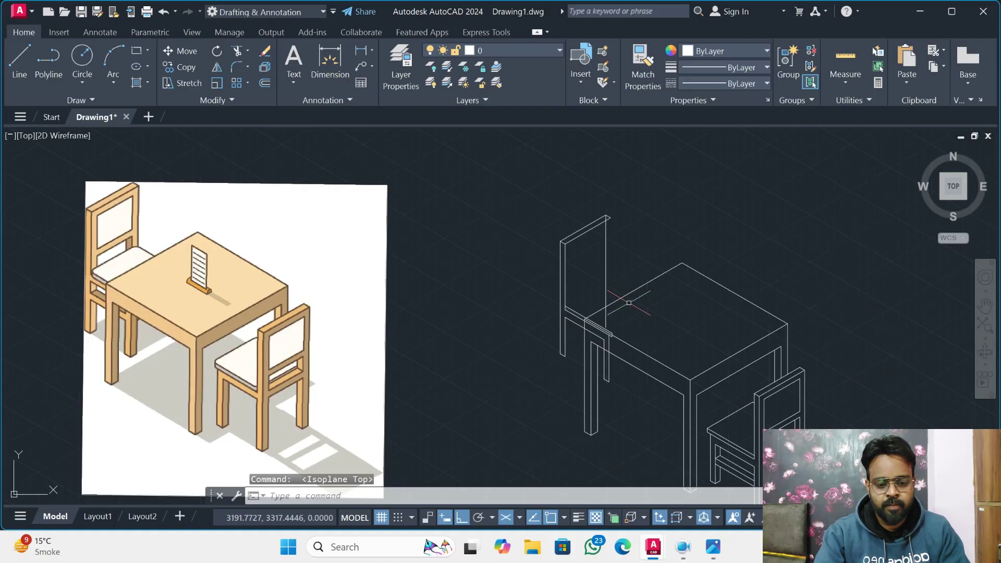
pyautogui.write('l')
pyautogui.press('Return')
pyautogui.scroll(2, 577, 312)
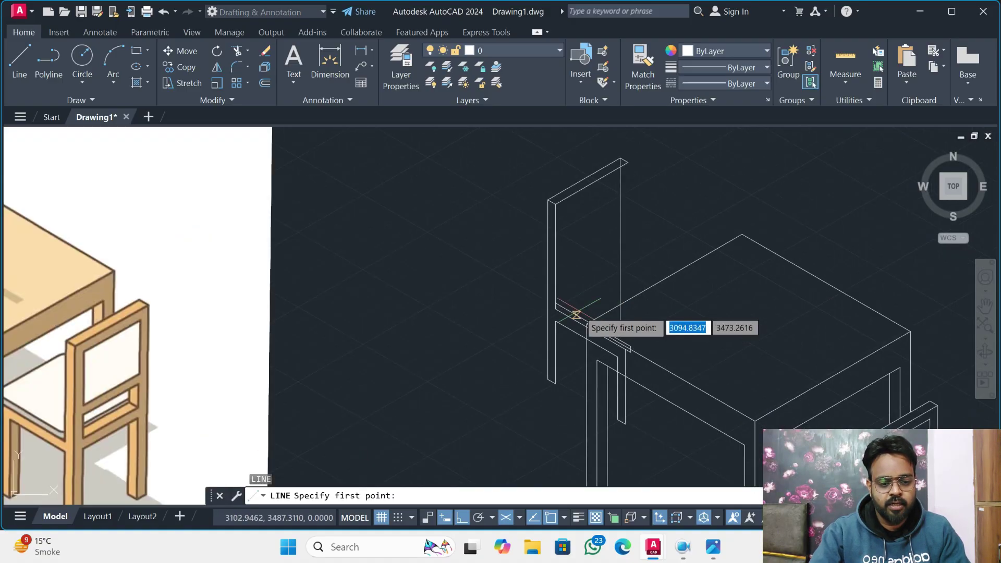
pyautogui.click(555, 303)
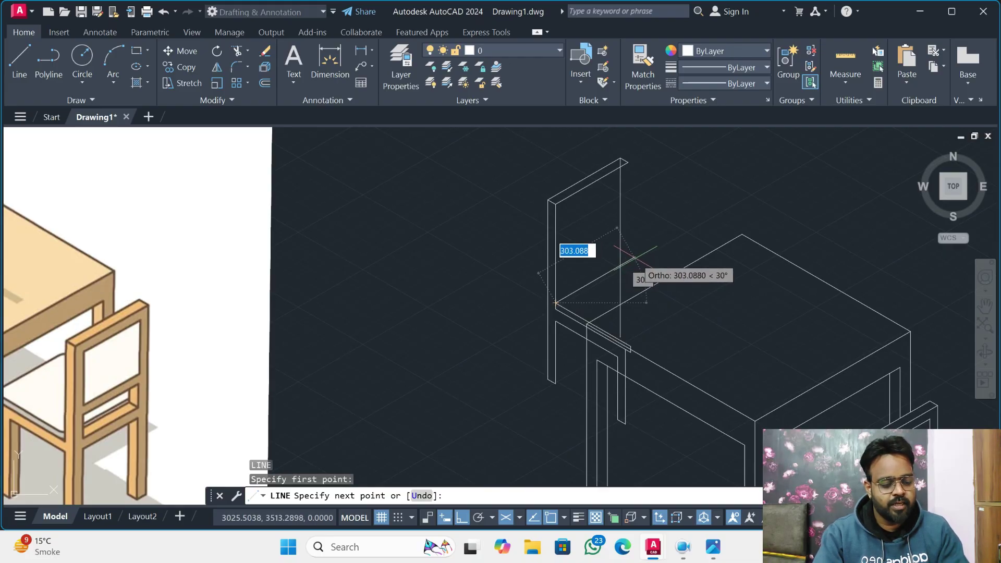
pyautogui.write('280')
pyautogui.press('Return')
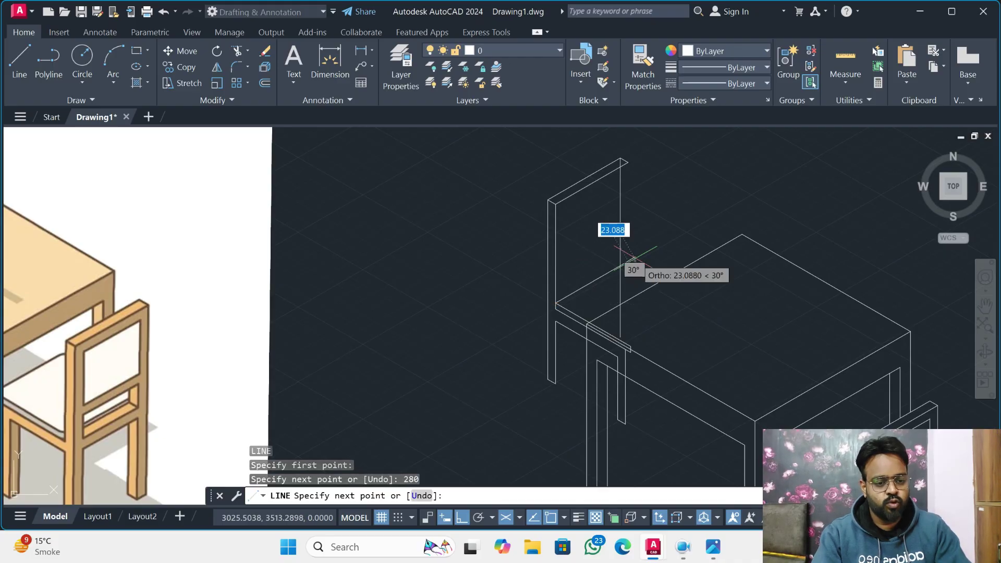
pyautogui.click(693, 298)
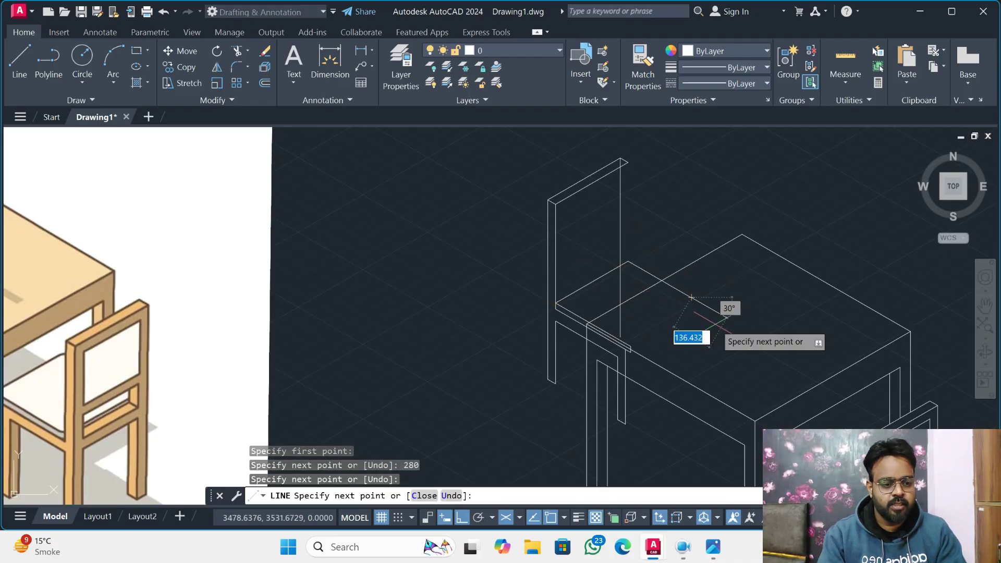
pyautogui.press('Escape')
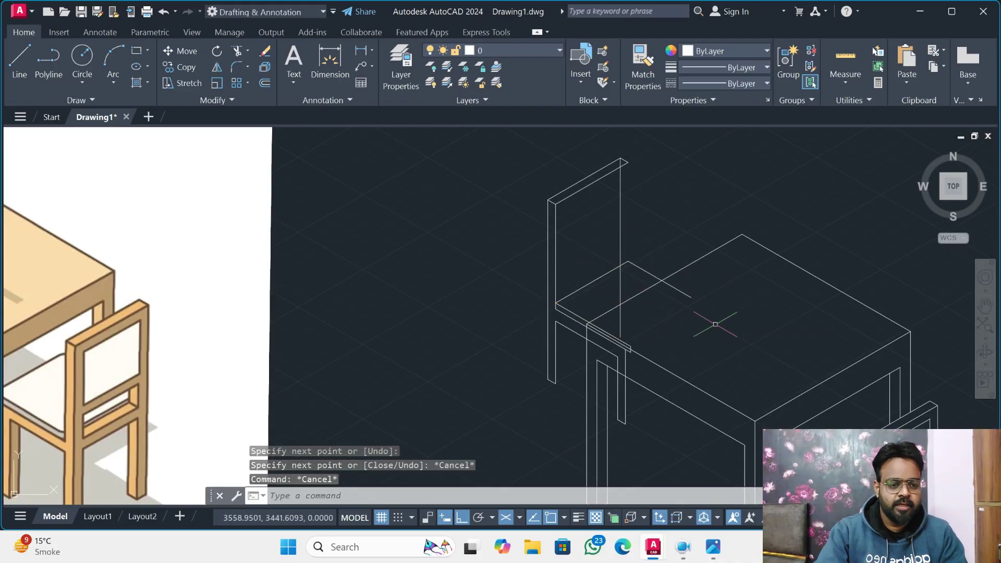
# - Trim the part of the second chair's rear seat edge that extends over the tabletop
pyautogui.write('tr')
pyautogui.press('Return')
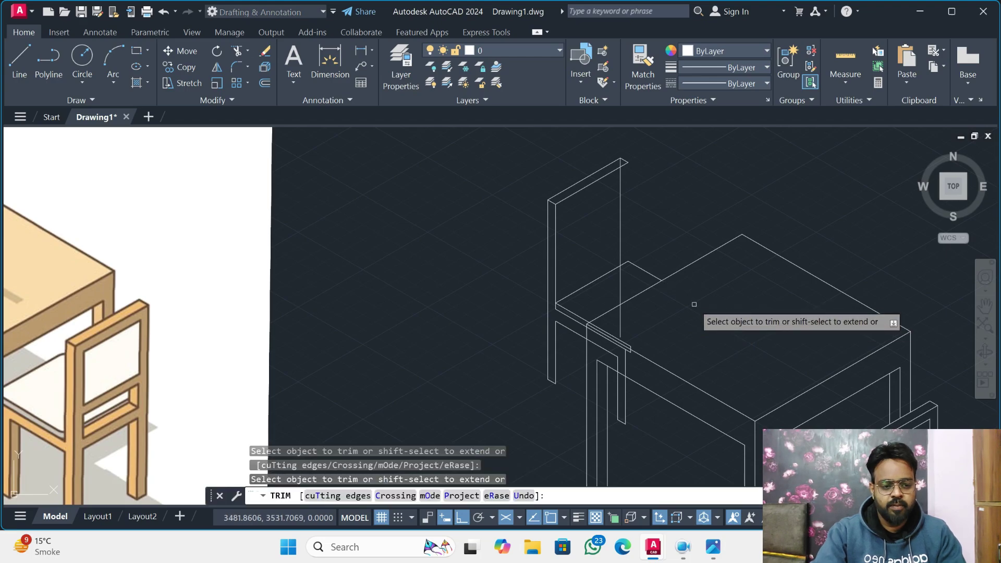
pyautogui.press('Escape')
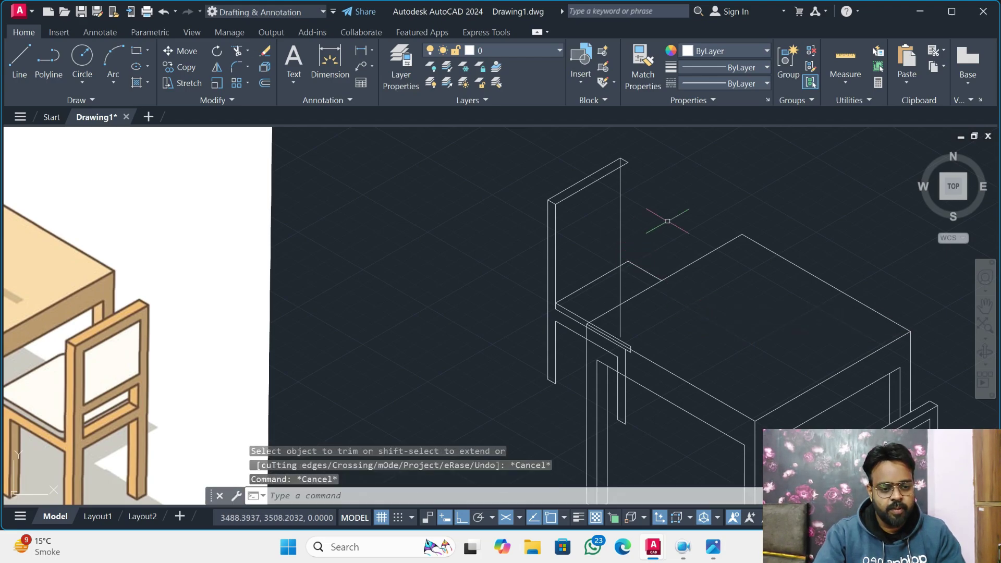
# - Draw a vertical line from the backrest's far front top corner down to the seat's rear corner
pyautogui.write('l')
pyautogui.press('Return')
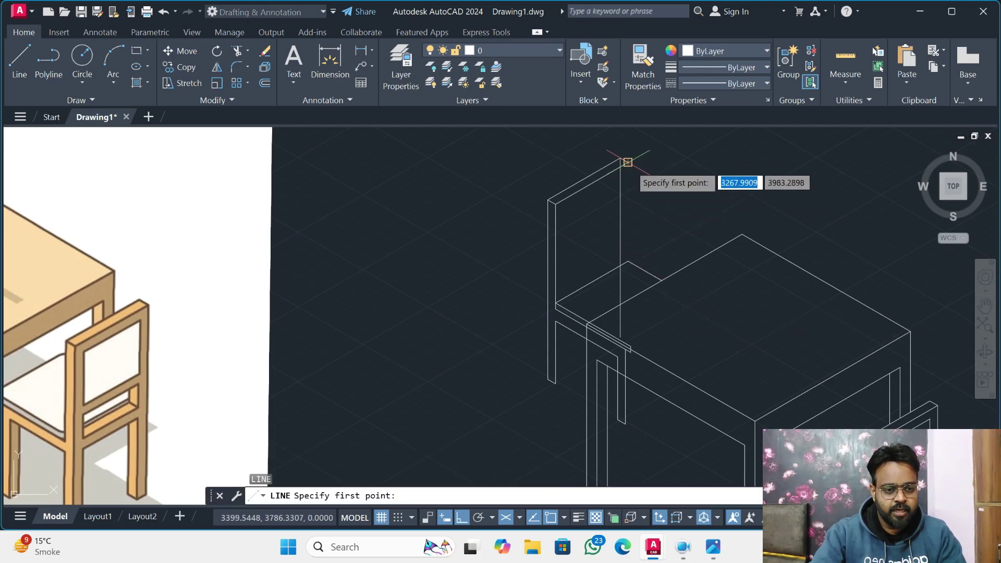
pyautogui.click(627, 162)
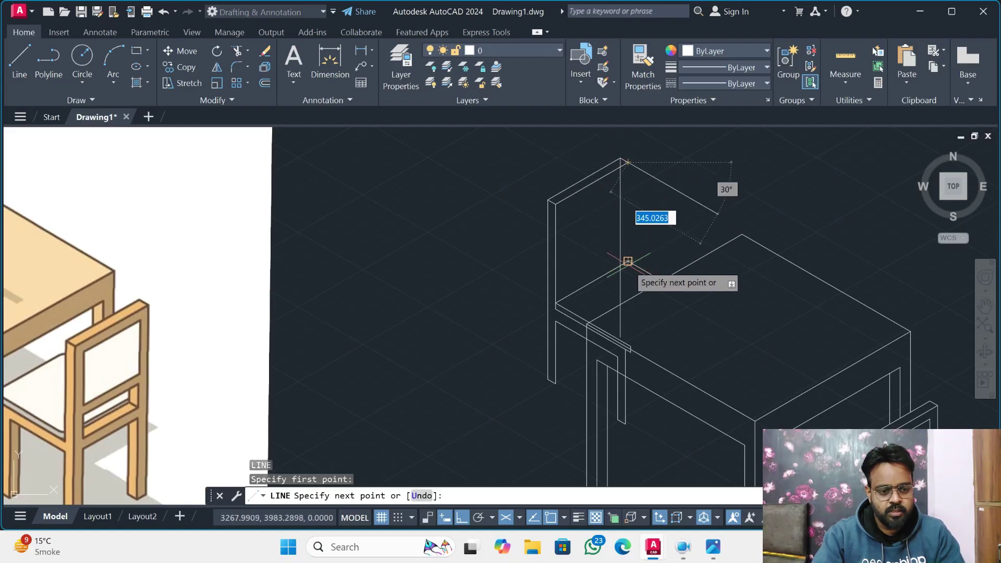
pyautogui.press('Escape')
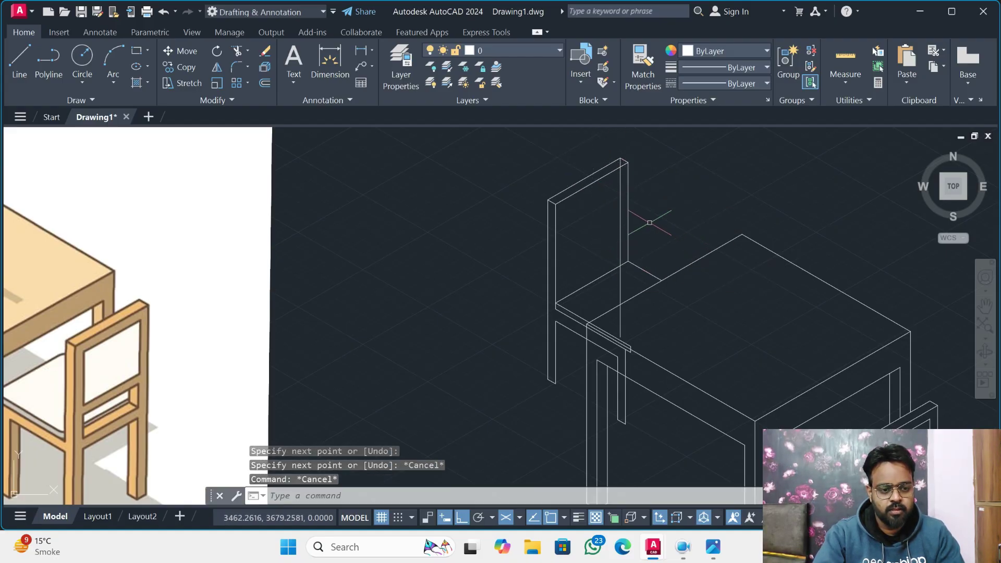
# - Delete both segments of the old vertical line running from the backrest's far rear top corner down through the seat
pyautogui.click(621, 213)
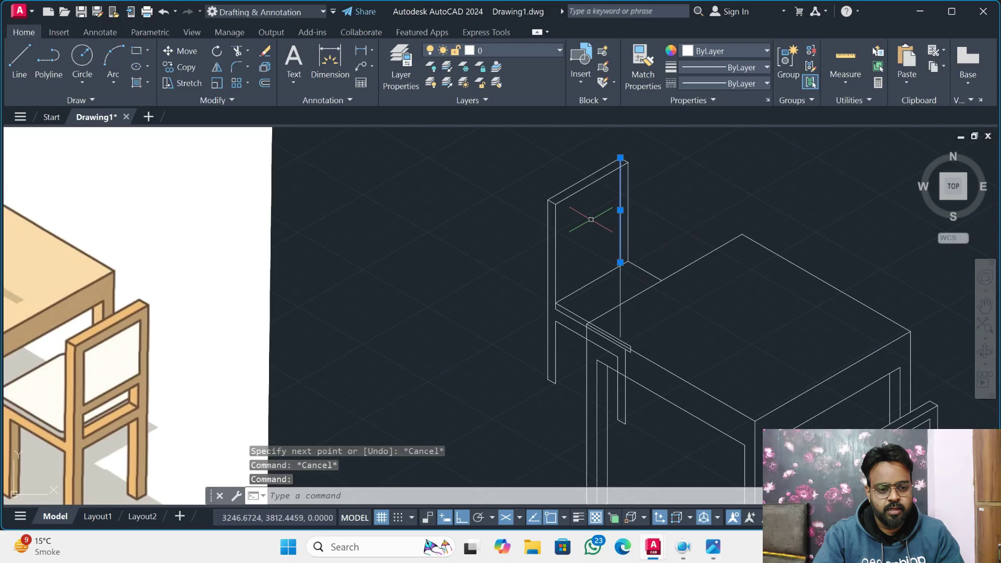
pyautogui.press('Delete')
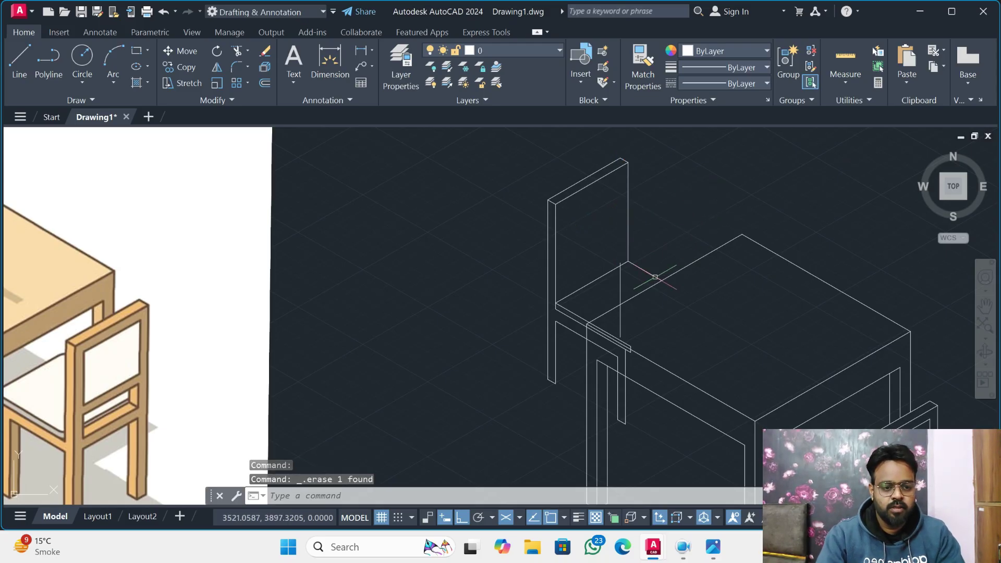
pyautogui.click(634, 273)
pyautogui.click(616, 290)
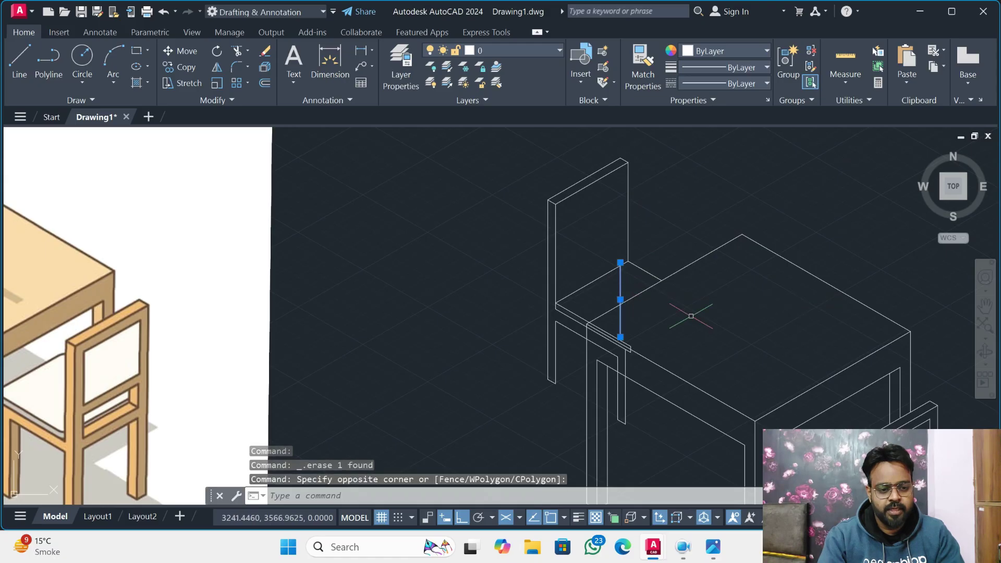
pyautogui.press('Delete')
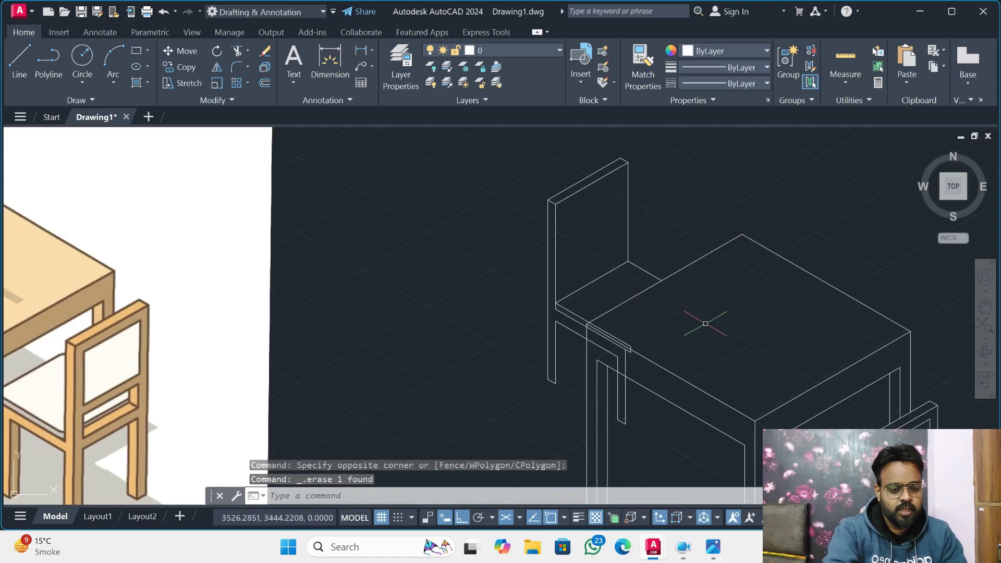
# - On the right isoplane, copy the backrest's front top edge 30 units straight down
pyautogui.scroll(-2, 530, 338)
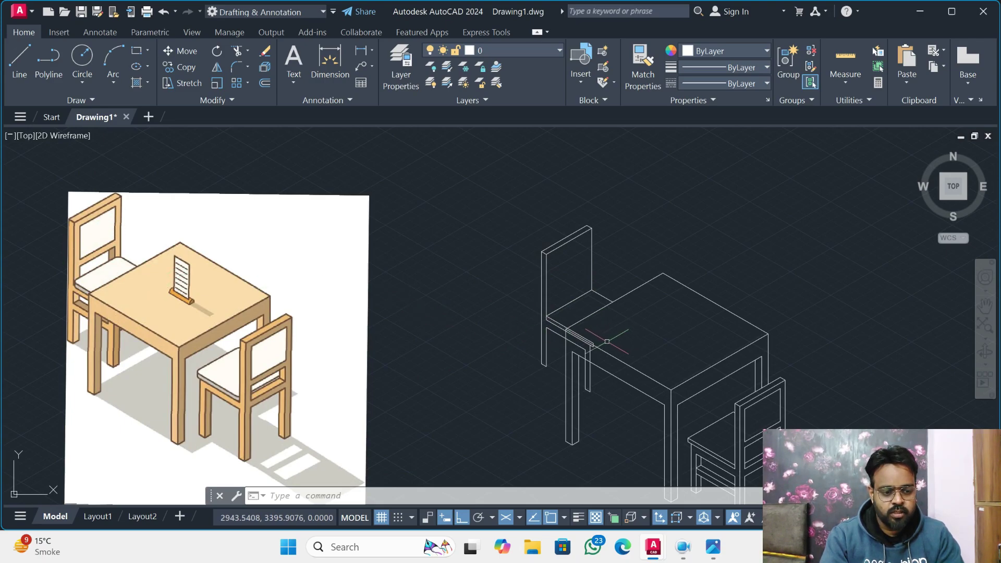
pyautogui.scroll(3, 587, 330)
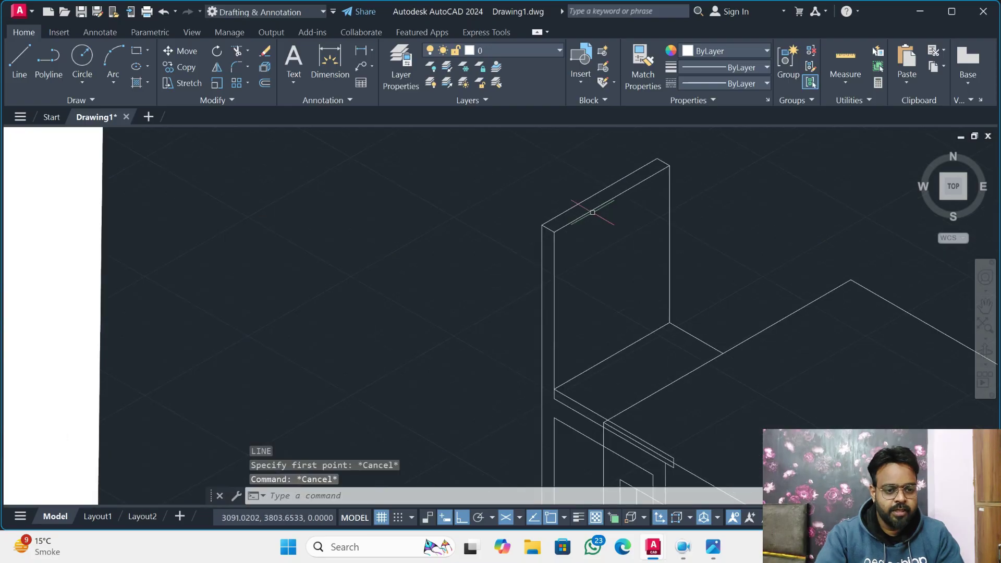
pyautogui.write('co')
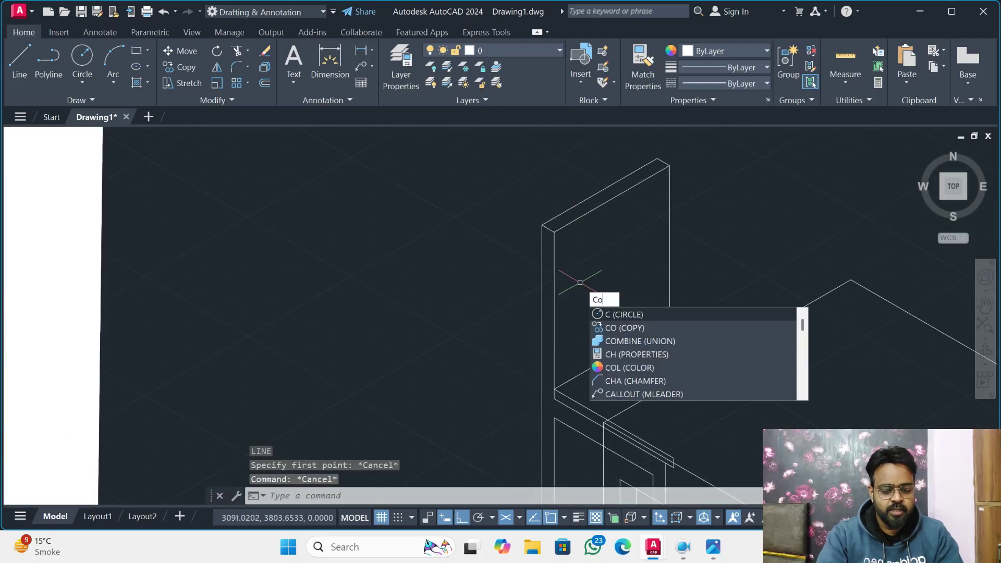
pyautogui.press('Return')
pyautogui.click(591, 207)
pyautogui.click(589, 252)
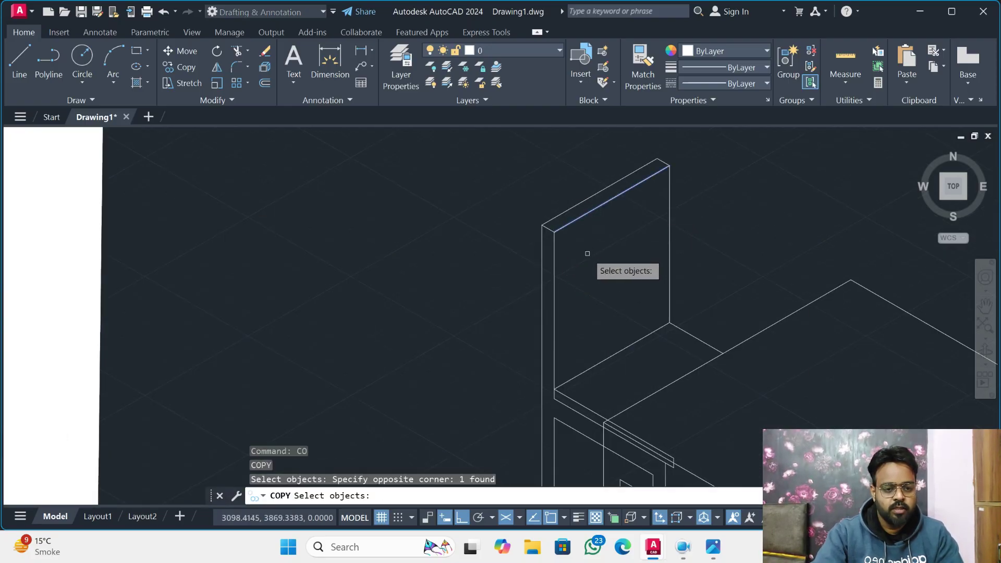
pyautogui.press('Return')
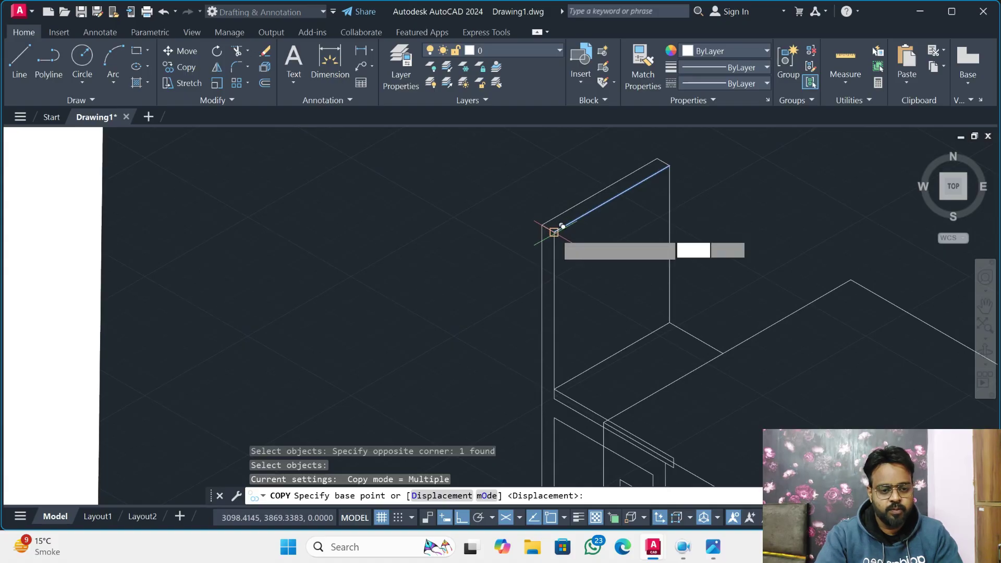
pyautogui.click(550, 228)
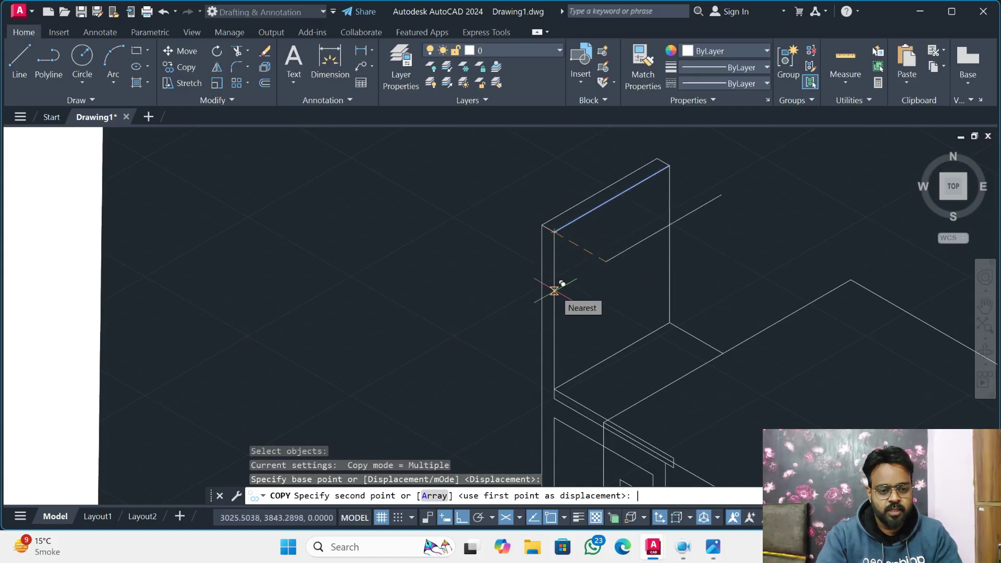
pyautogui.press('F5')
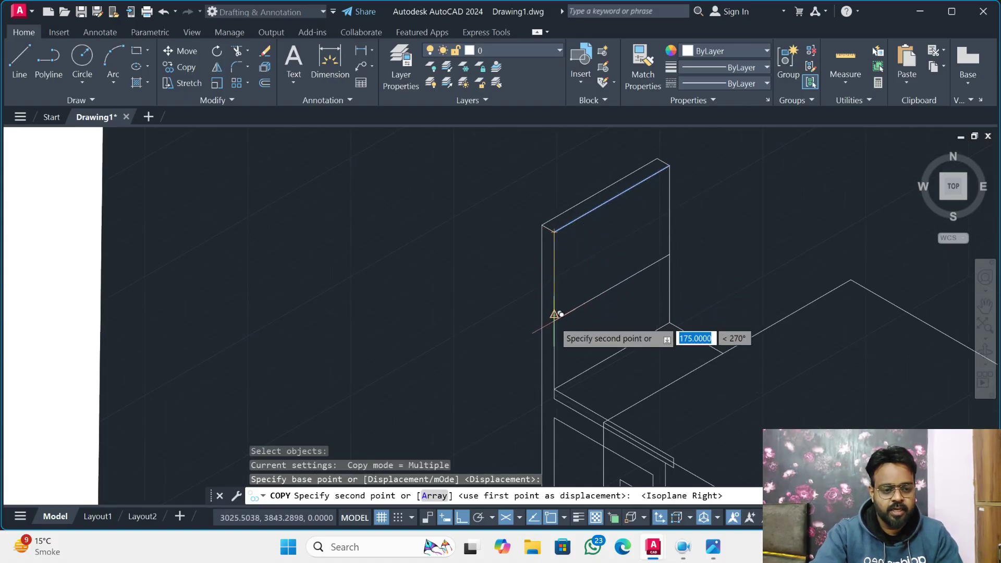
pyautogui.write('30')
pyautogui.press('Return')
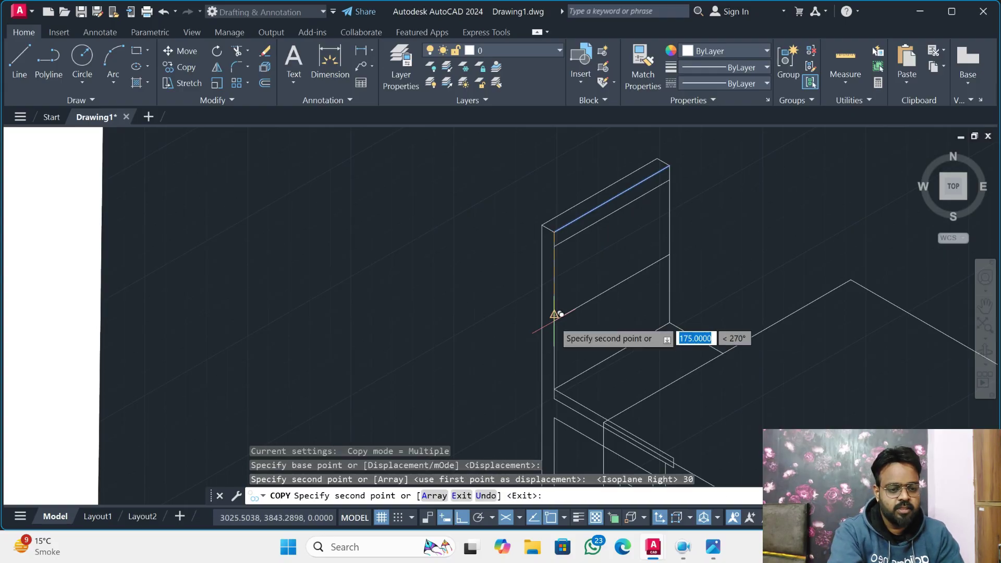
pyautogui.press('Escape')
# - Copy the near post's inner vertical edge 30 units inward along the backrest's front top edge
pyautogui.write('c')
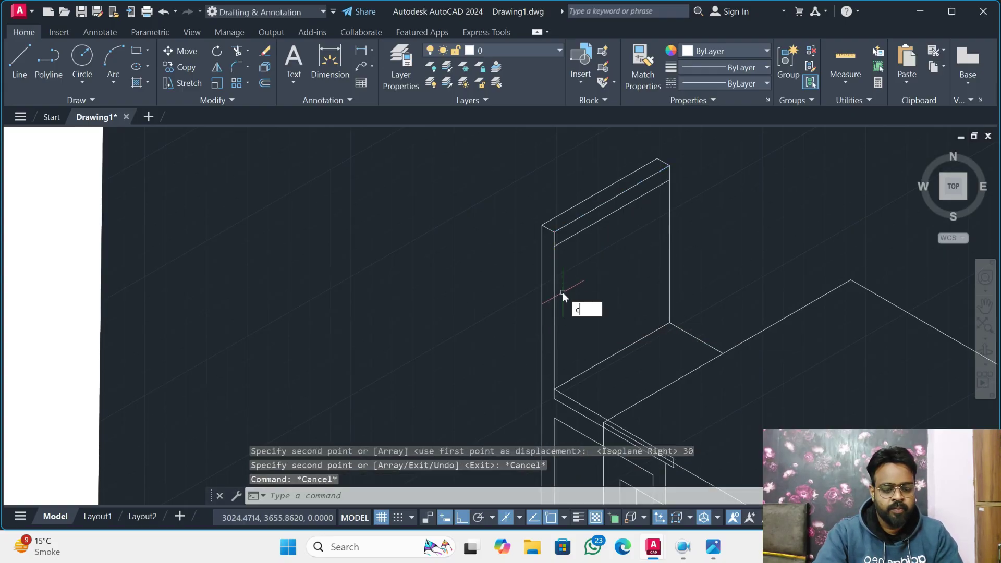
pyautogui.write('o')
pyautogui.press('Return')
pyautogui.click(562, 296)
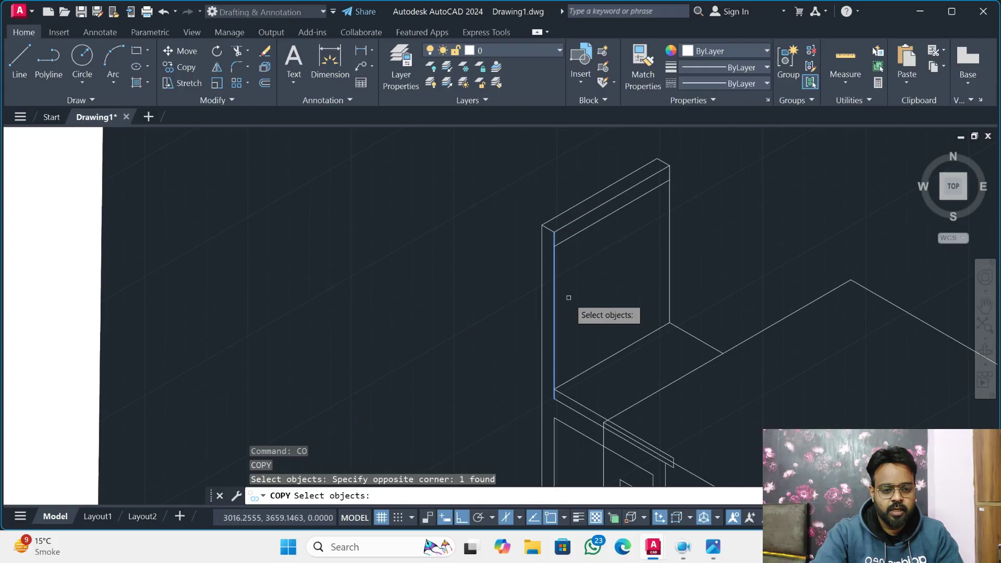
pyautogui.press('Return')
pyautogui.click(554, 231)
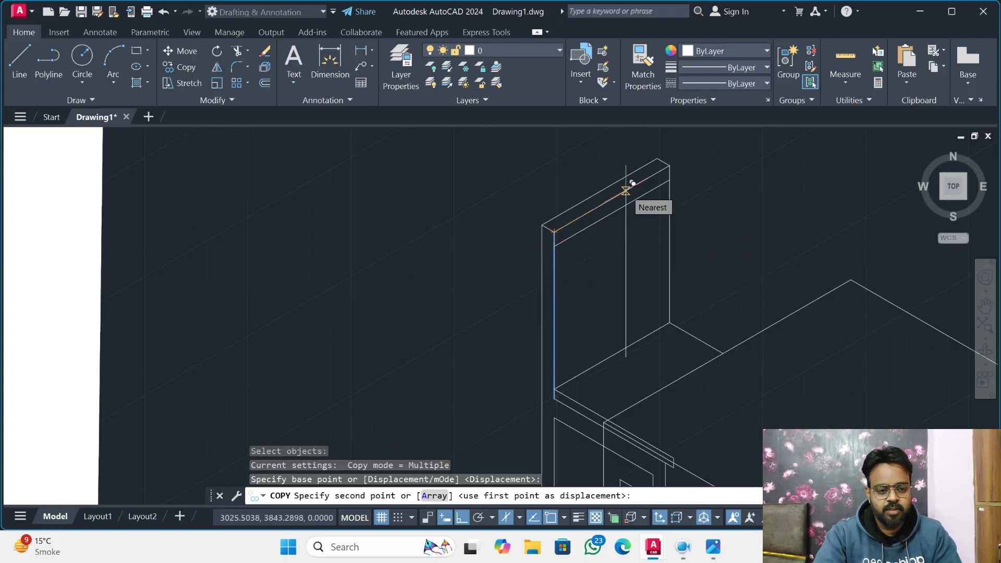
pyautogui.write('30')
pyautogui.press('Return')
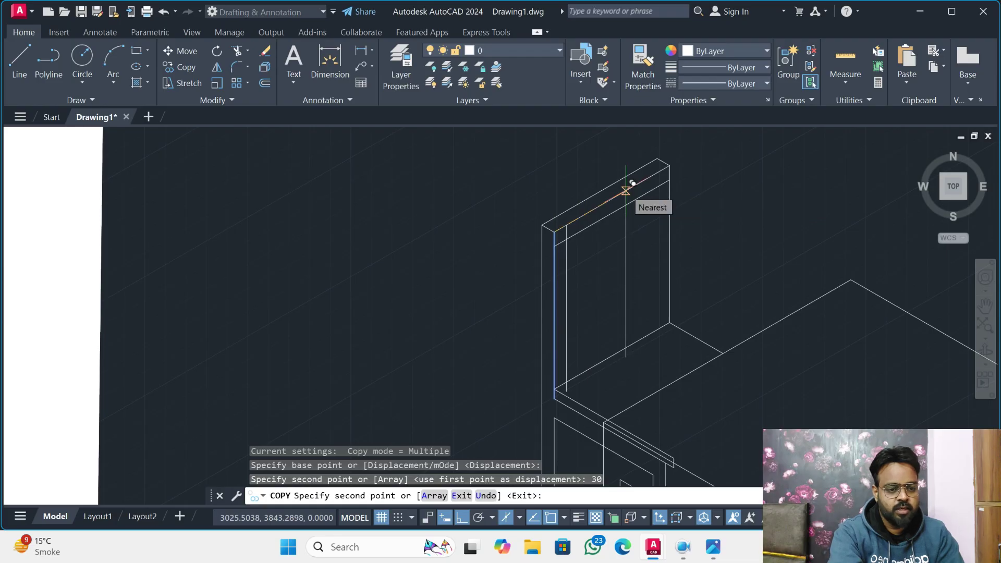
pyautogui.press('Escape')
pyautogui.press('Escape')
# - Copy the backrest's far vertical edge 30 units inward along the front top edge, using its top corner as base point
pyautogui.press('Return')
pyautogui.click(674, 236)
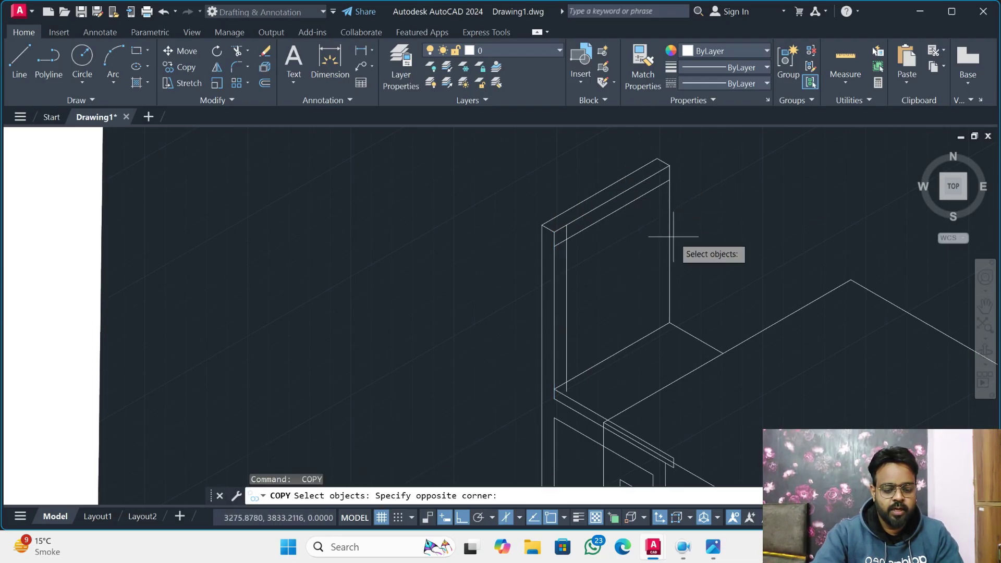
pyautogui.click(667, 243)
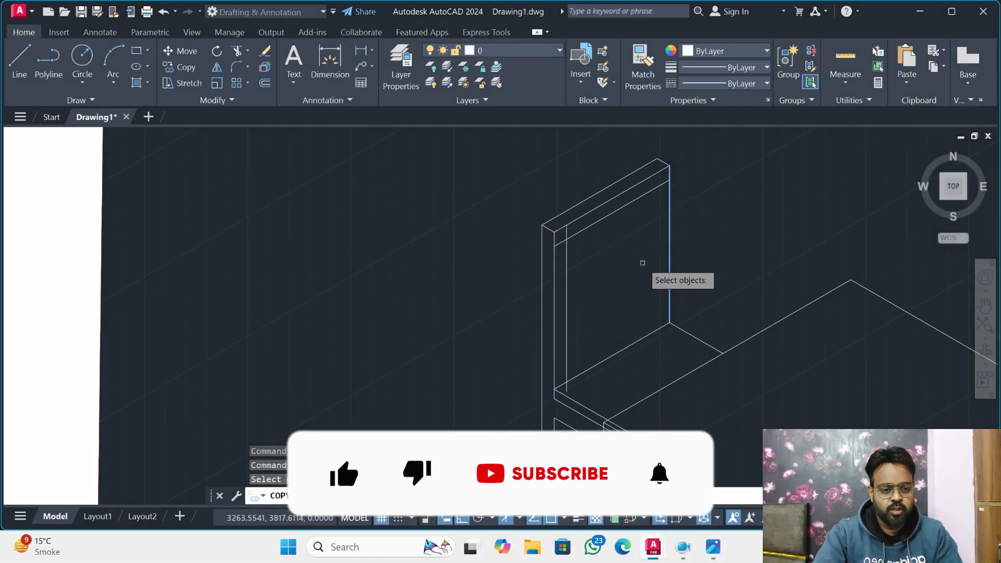
pyautogui.press('Return')
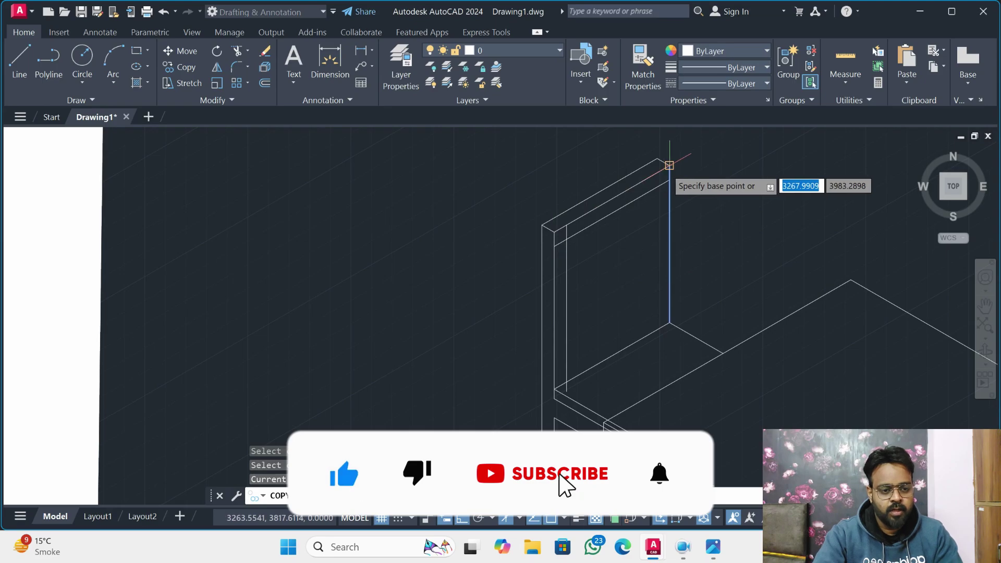
pyautogui.click(669, 166)
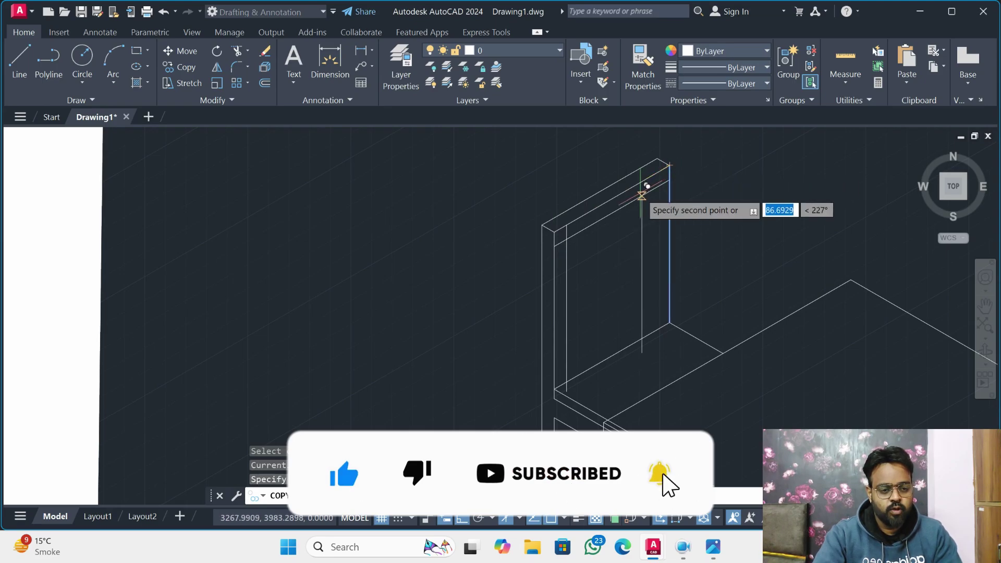
pyautogui.write('30')
pyautogui.press('Return')
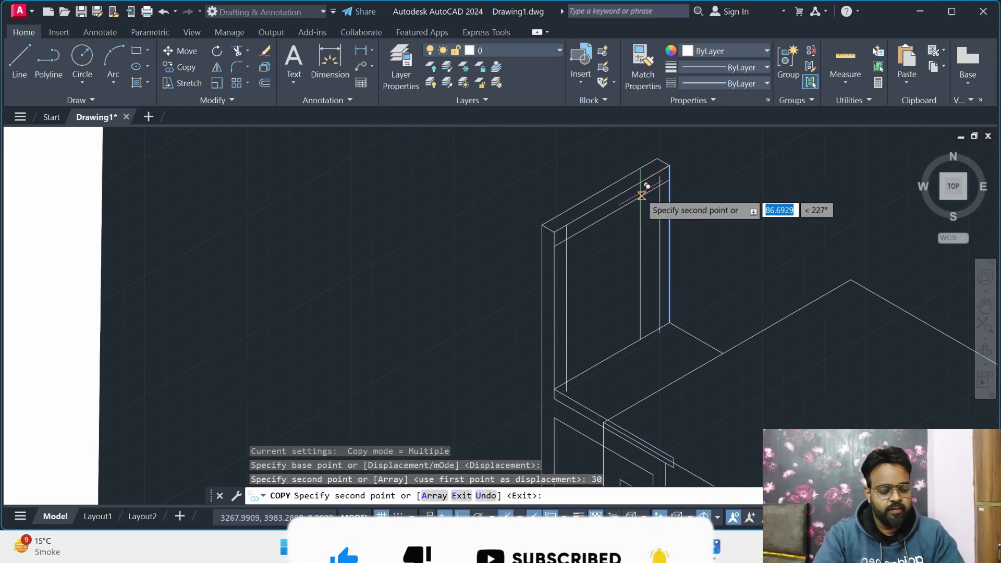
pyautogui.press('Escape')
pyautogui.scroll(-2, 627, 286)
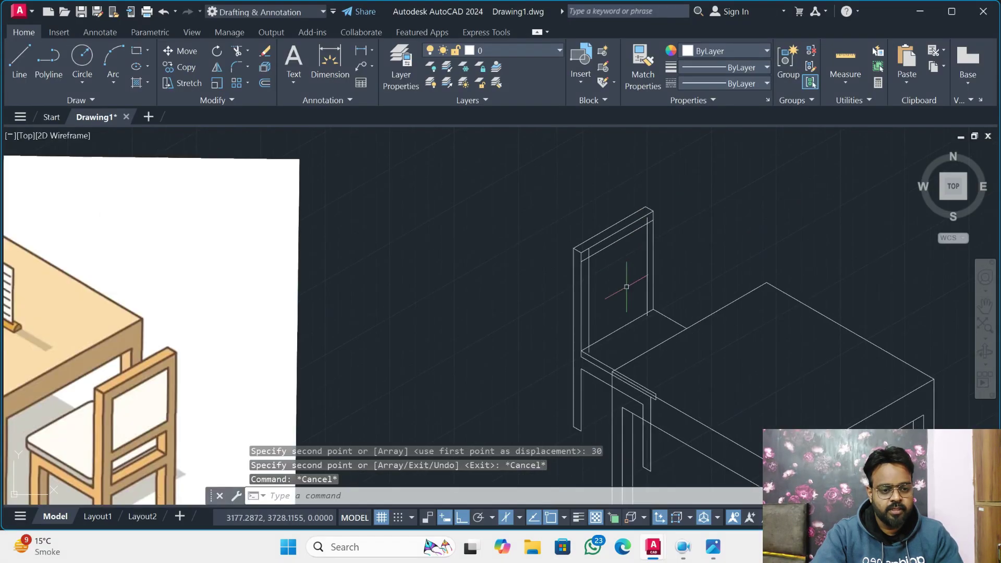
# - Add an aligned dimension to the far inner vertical edge of the upper backrest opening on the finished chair
pyautogui.scroll(-2, 710, 349)
pyautogui.moveTo(646, 353); pyautogui.dragTo(483, 235, button='middle')
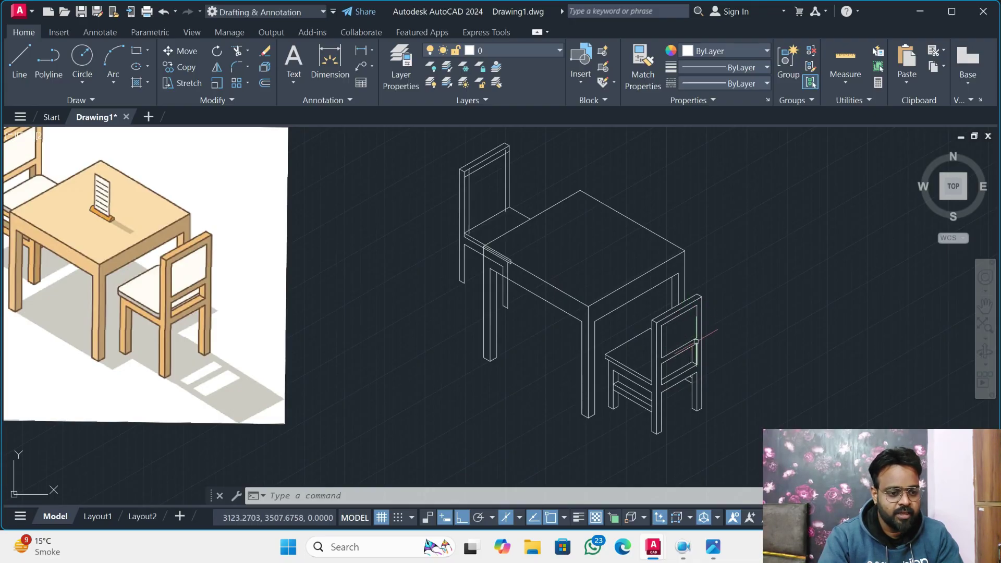
pyautogui.scroll(2, 696, 341)
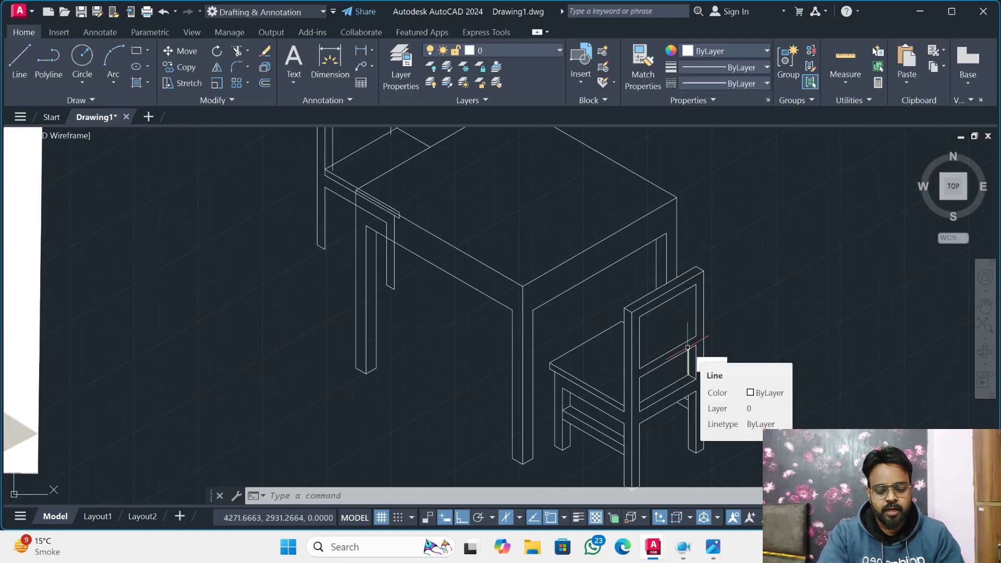
pyautogui.write('dal')
pyautogui.press('Return')
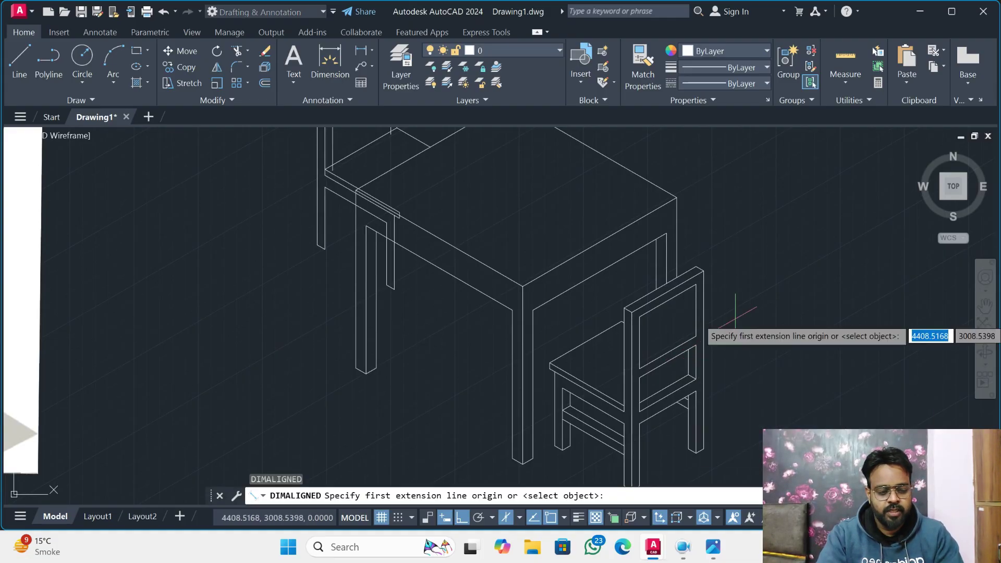
pyautogui.click(697, 285)
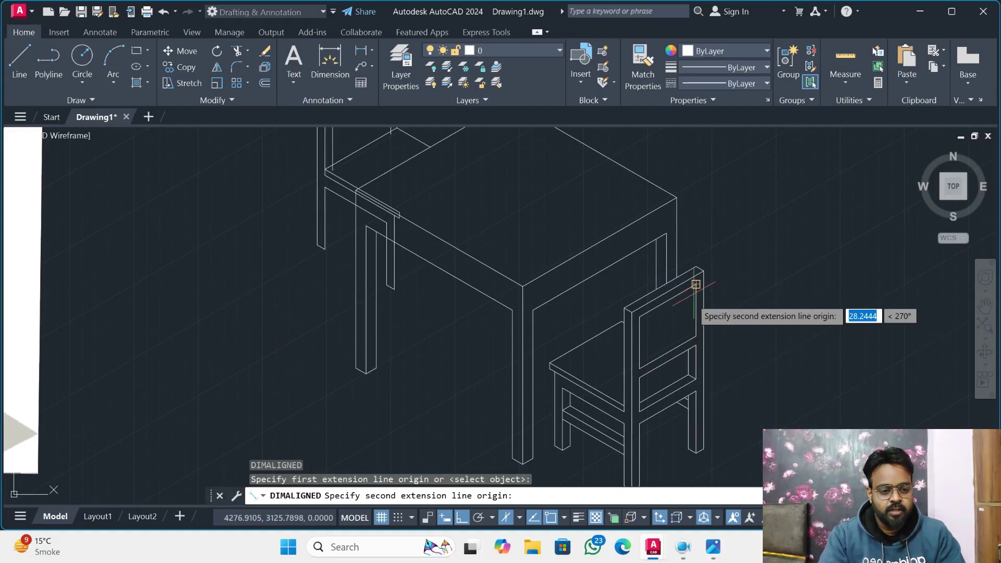
pyautogui.click(697, 336)
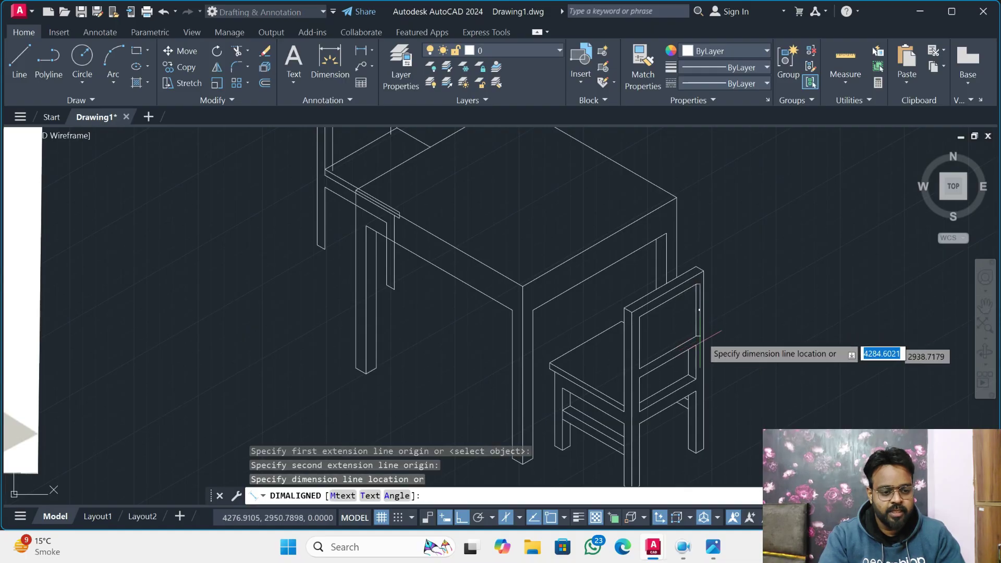
pyautogui.click(720, 312)
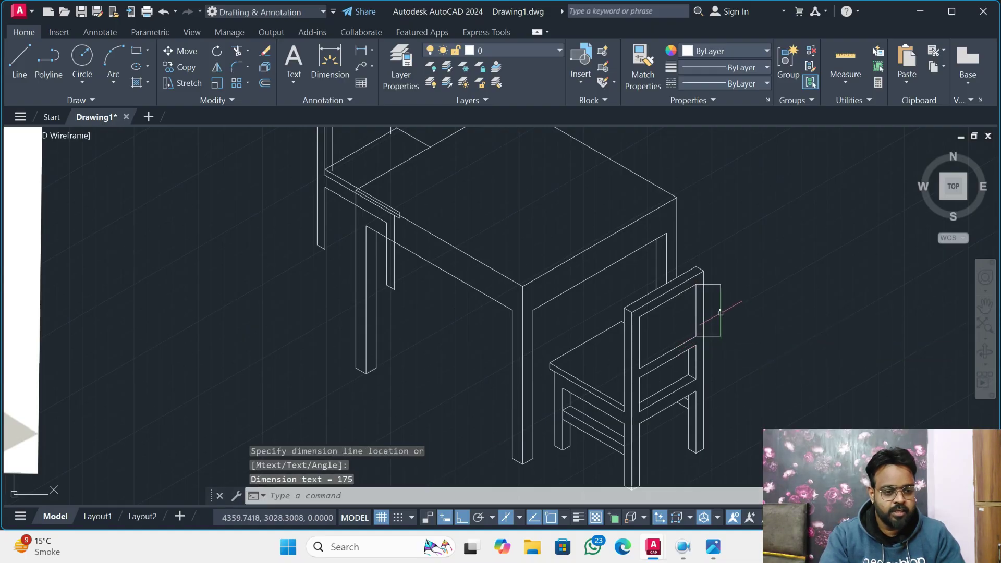
# - Set the ISO-25 dimension style's overall scale to 6 and make the style current
pyautogui.write('D')
pyautogui.press('Return')
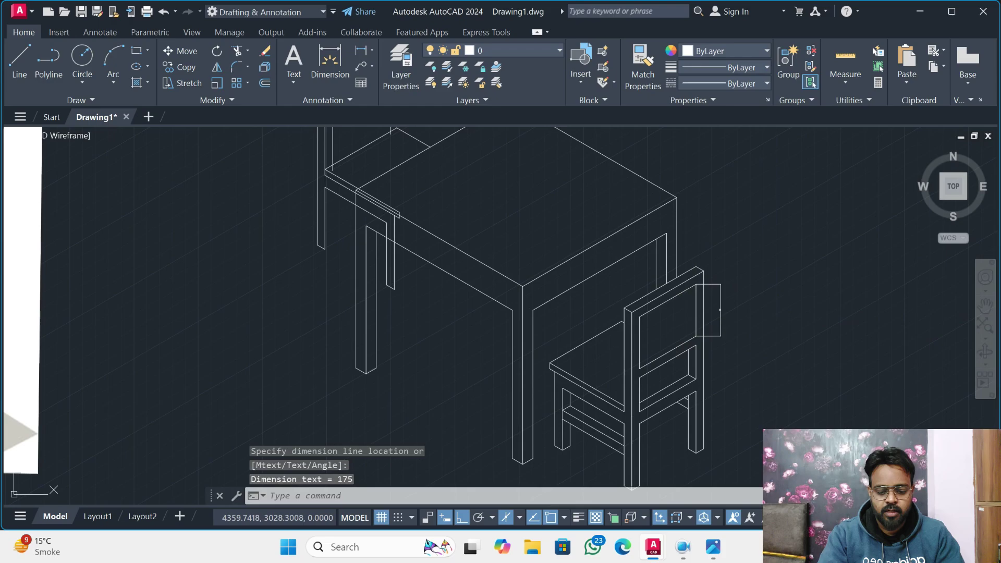
pyautogui.click(640, 241)
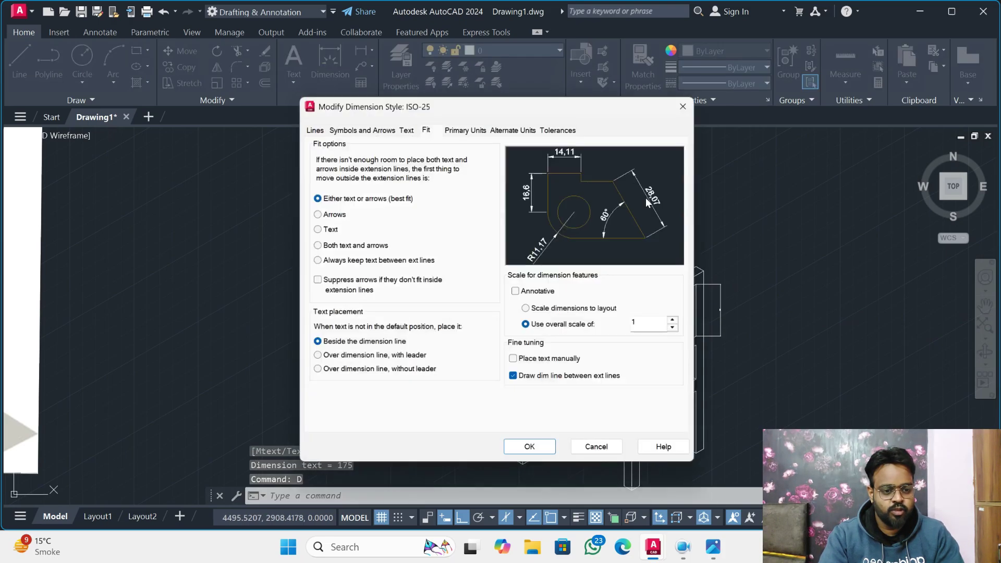
pyautogui.click(406, 128)
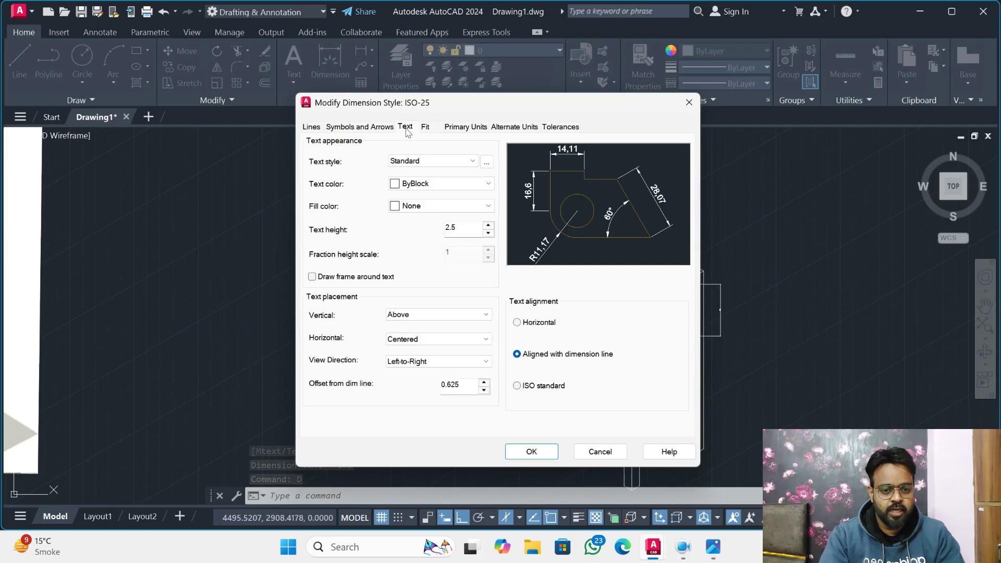
pyautogui.click(425, 128)
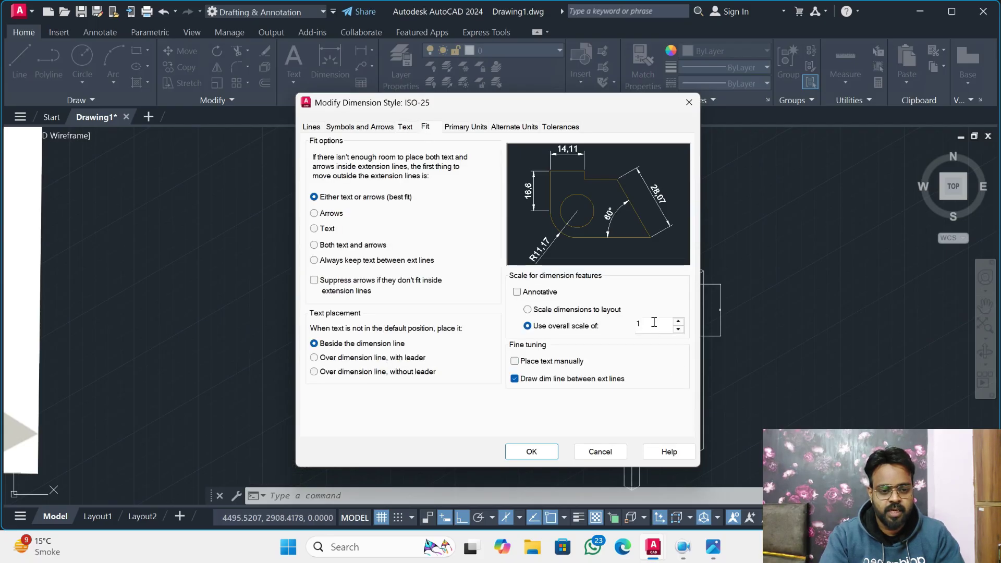
pyautogui.doubleClick(654, 324)
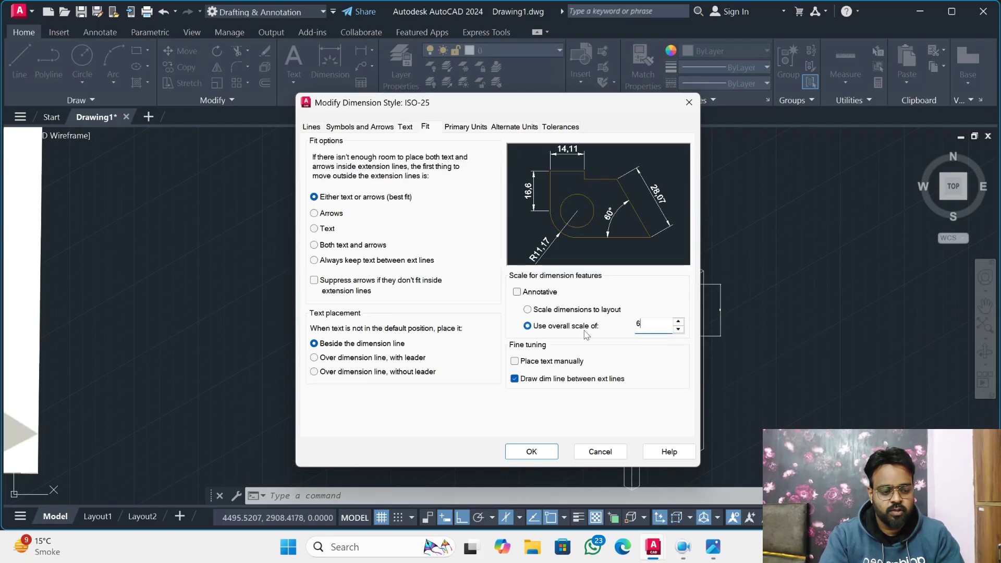
pyautogui.click(524, 452)
pyautogui.click(647, 195)
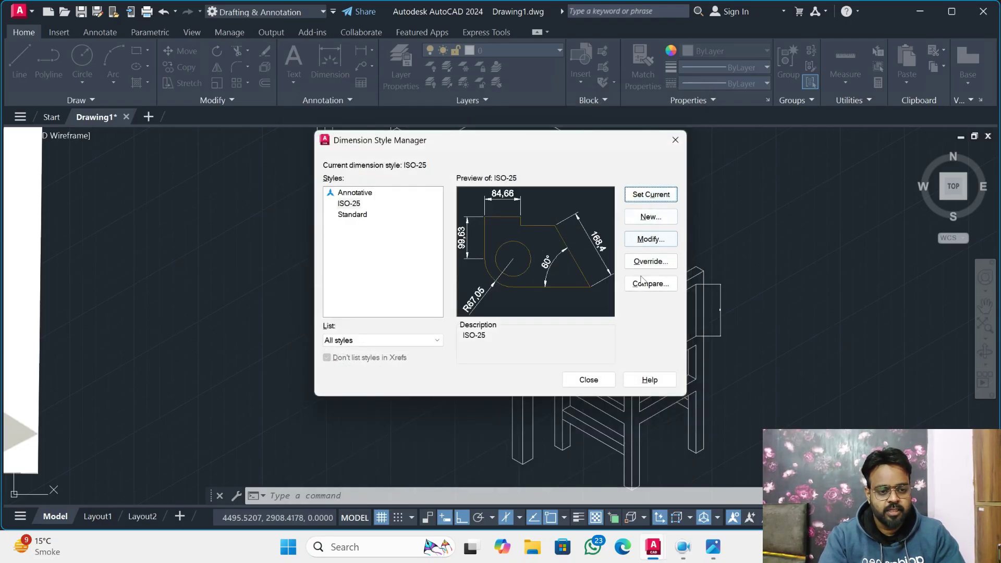
pyautogui.click(598, 384)
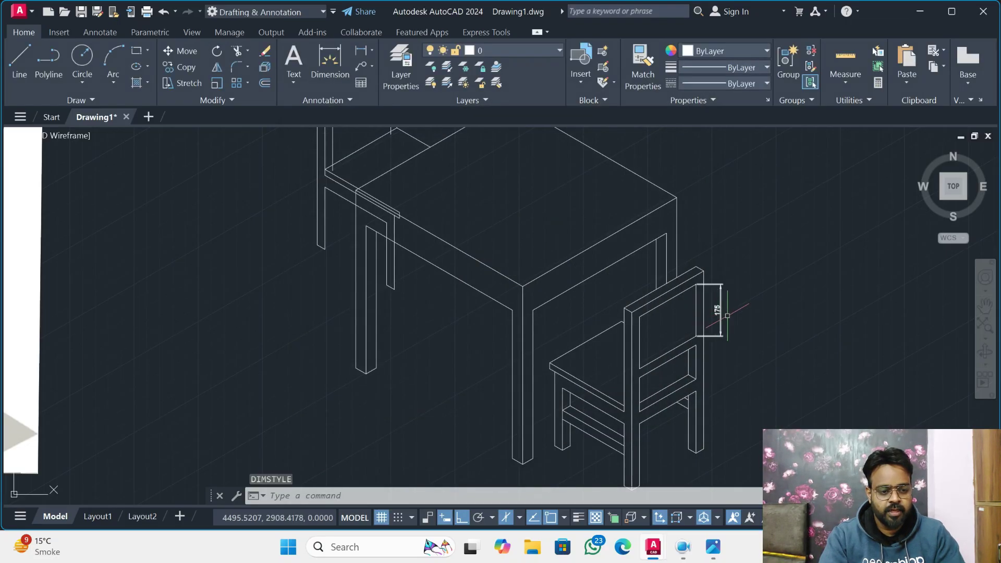
# - Copy the lower edge of the second chair's top backrest rail 175 units straight down
pyautogui.scroll(2, 741, 333)
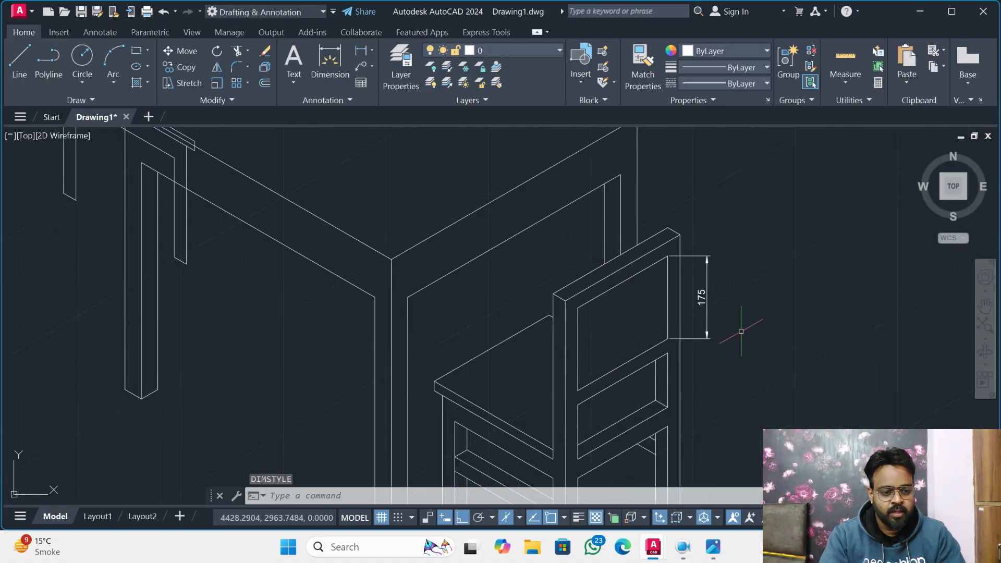
pyautogui.scroll(-2, 741, 332)
pyautogui.moveTo(548, 228); pyautogui.dragTo(575, 353, button='middle')
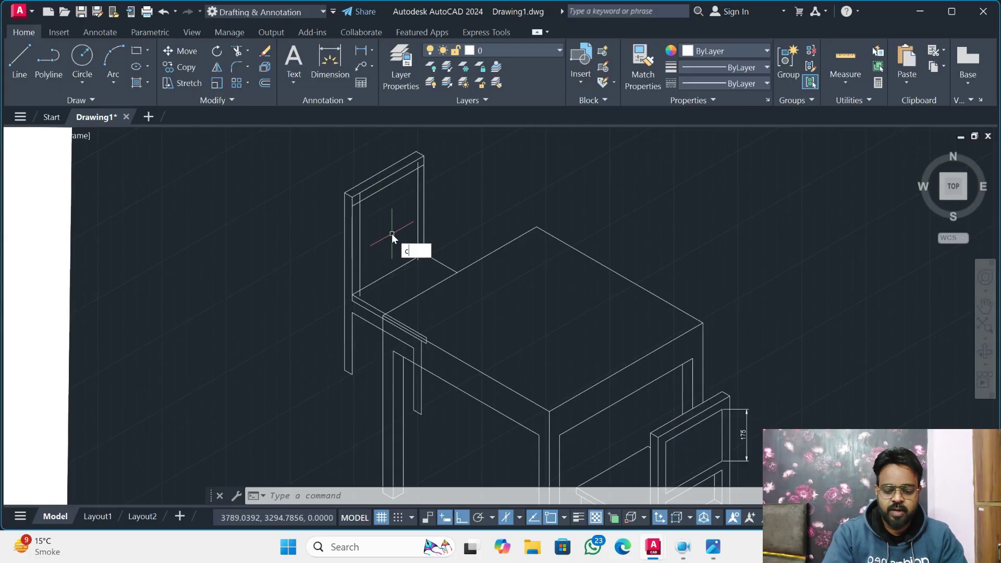
pyautogui.write('o')
pyautogui.press('Return')
pyautogui.click(385, 181)
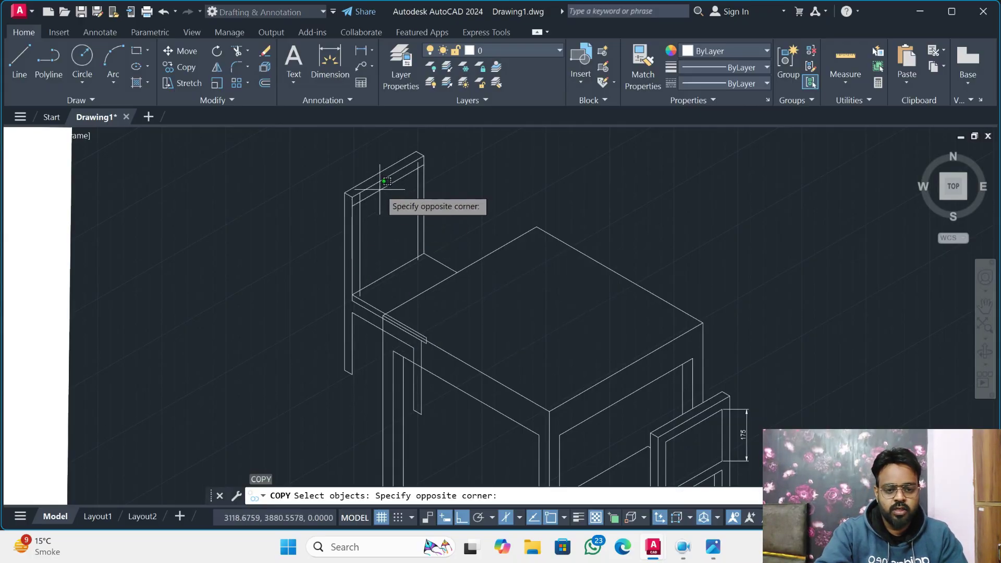
pyautogui.click(380, 206)
pyautogui.press('Return')
pyautogui.click(360, 199)
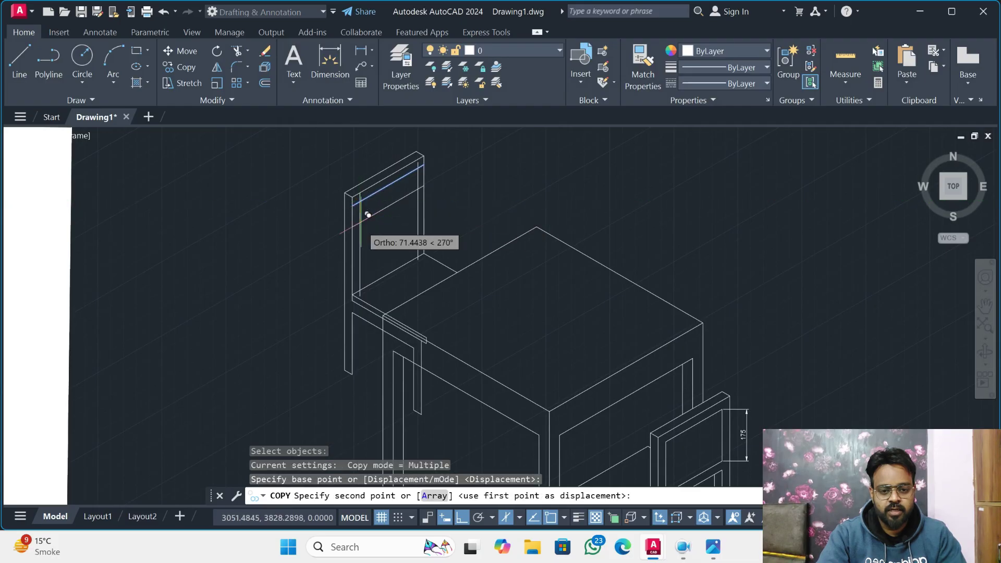
pyautogui.write('175')
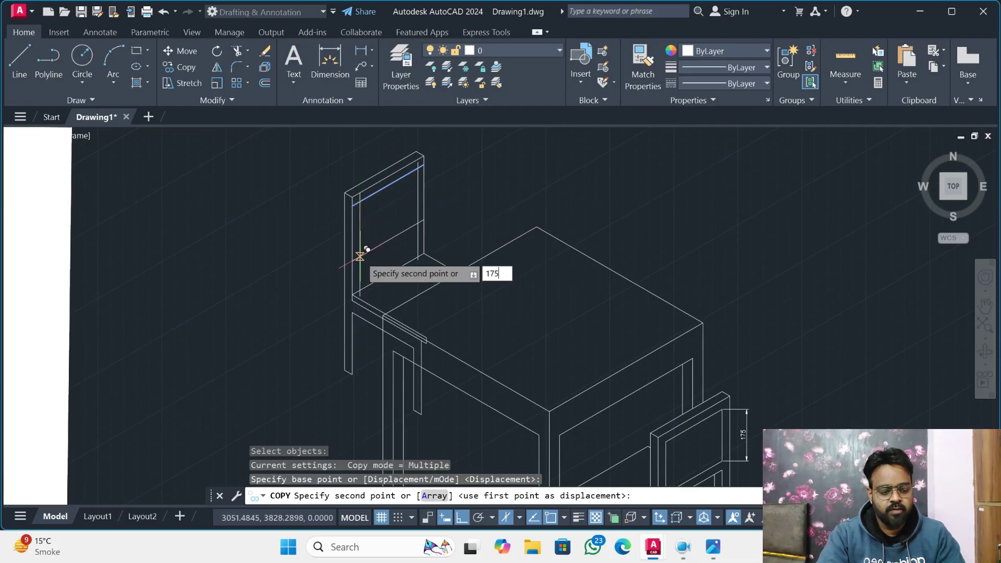
pyautogui.press('Return')
# - Place another copy of the top rail's lower edge 205 units straight down to complete the middle rail
pyautogui.scroll(-2, 357, 284)
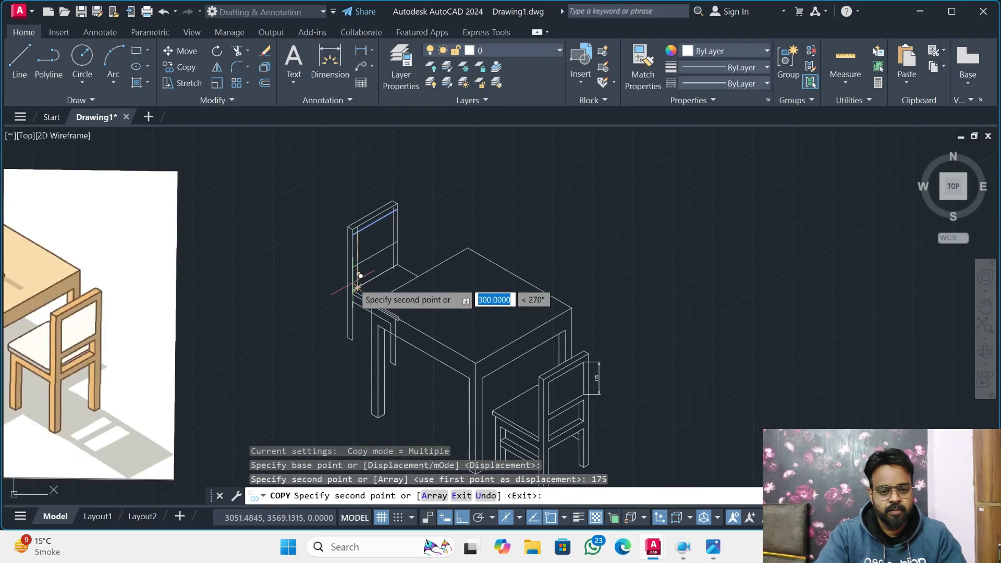
pyautogui.moveTo(358, 287); pyautogui.dragTo(655, 299, button='middle')
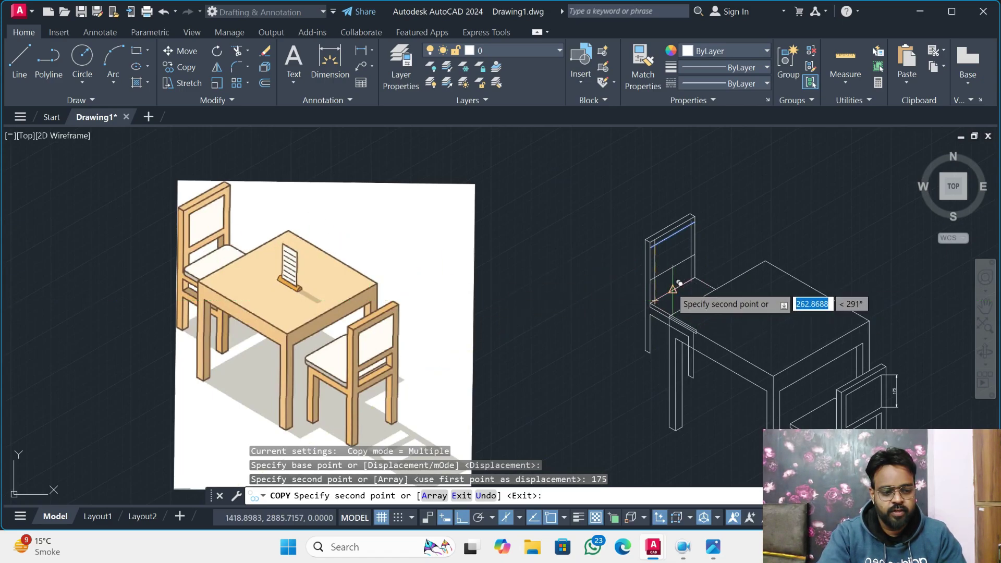
pyautogui.scroll(2, 674, 286)
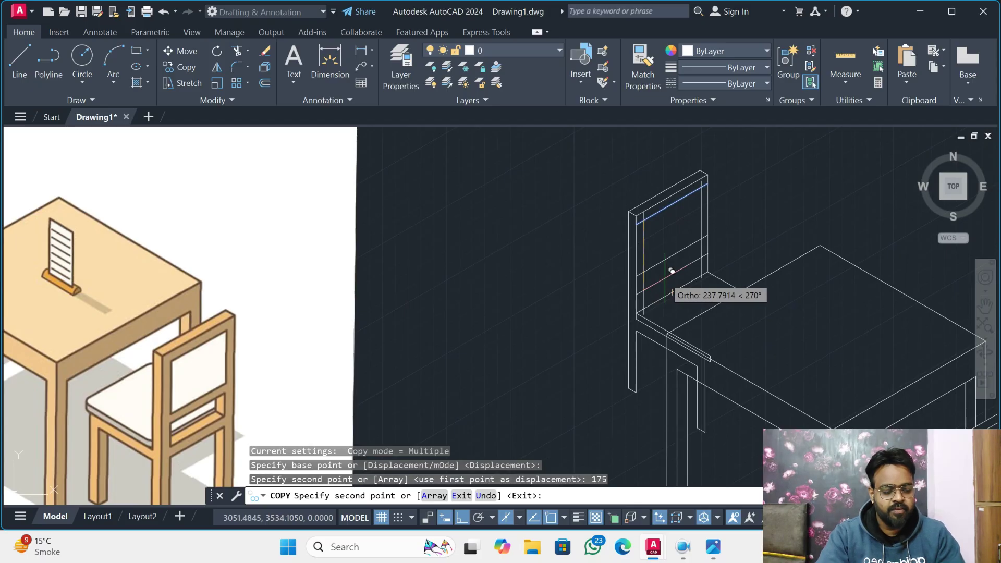
pyautogui.write('205')
pyautogui.press('Return')
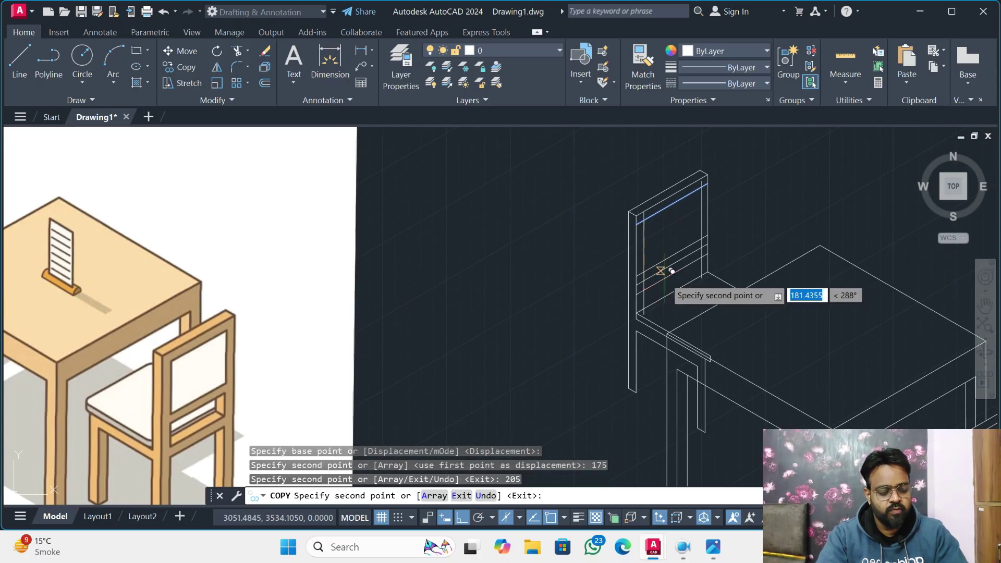
pyautogui.press('Escape')
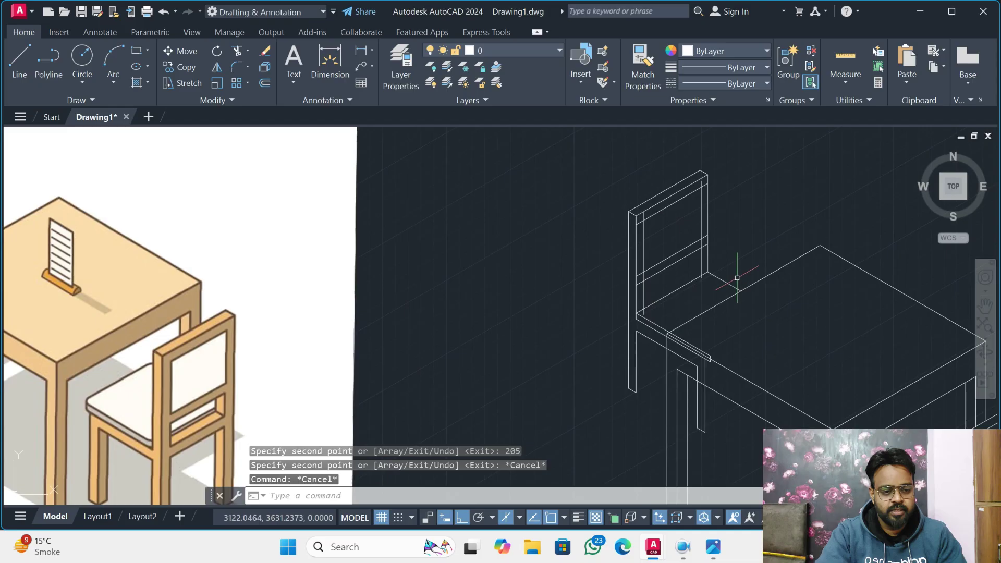
# - Trim the ends of both inner post lines that overhang the seat's rear edge
pyautogui.write('tr')
pyautogui.press('Return')
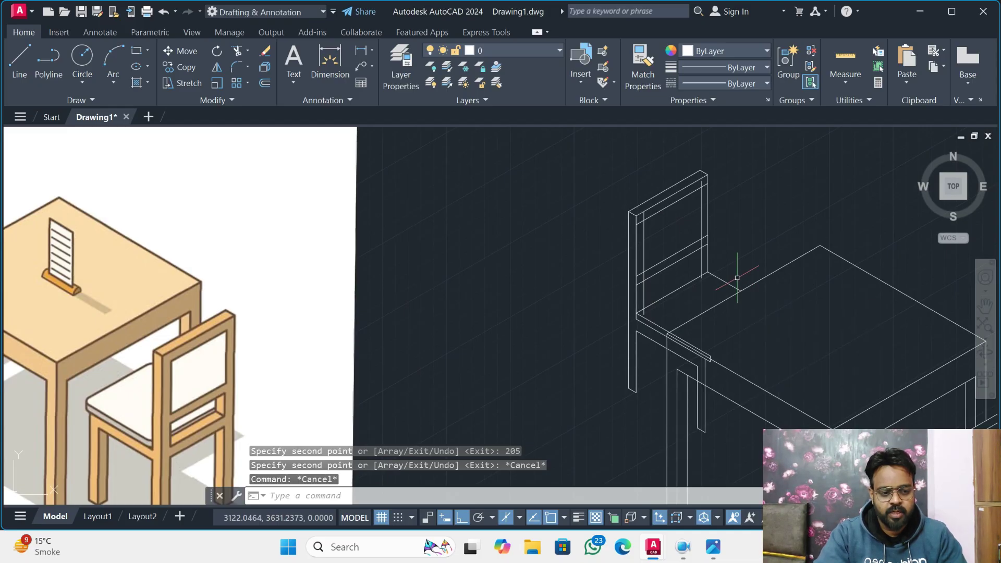
pyautogui.scroll(4, 719, 286)
pyautogui.click(492, 383)
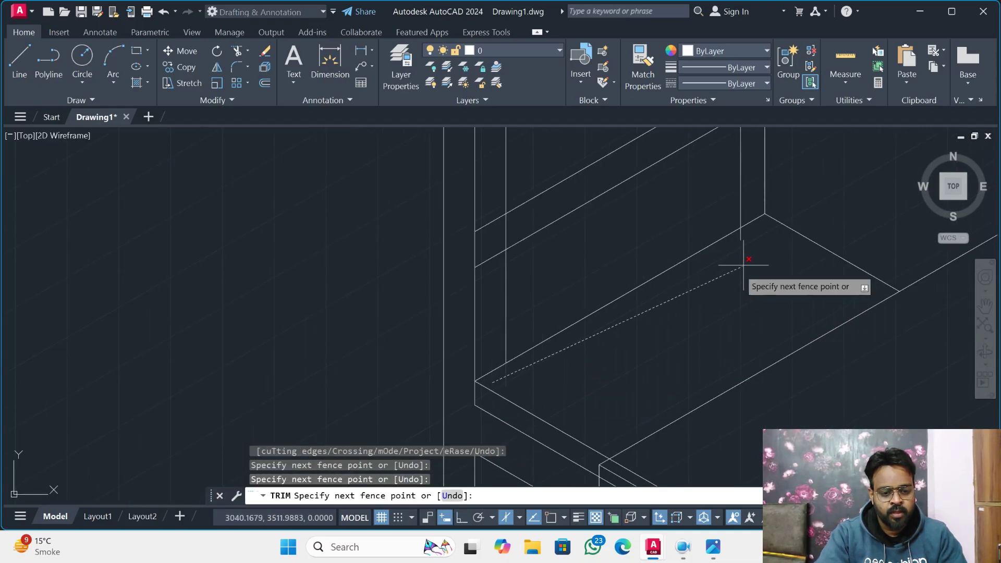
pyautogui.press('Return')
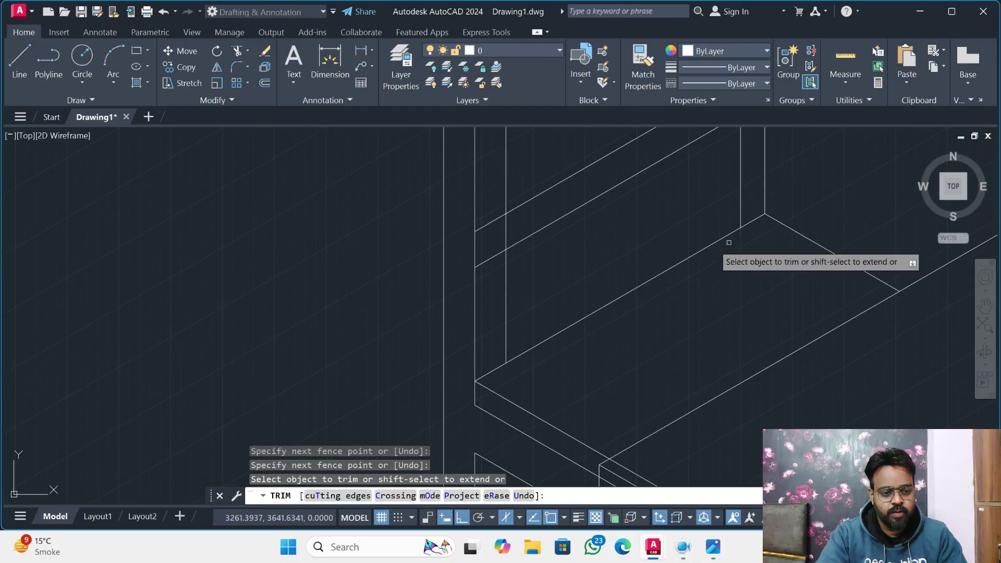
# - Trim the middle rail's two lines inside the near post and the post's inner edge between them
pyautogui.click(490, 203)
pyautogui.click(490, 269)
pyautogui.press('Return')
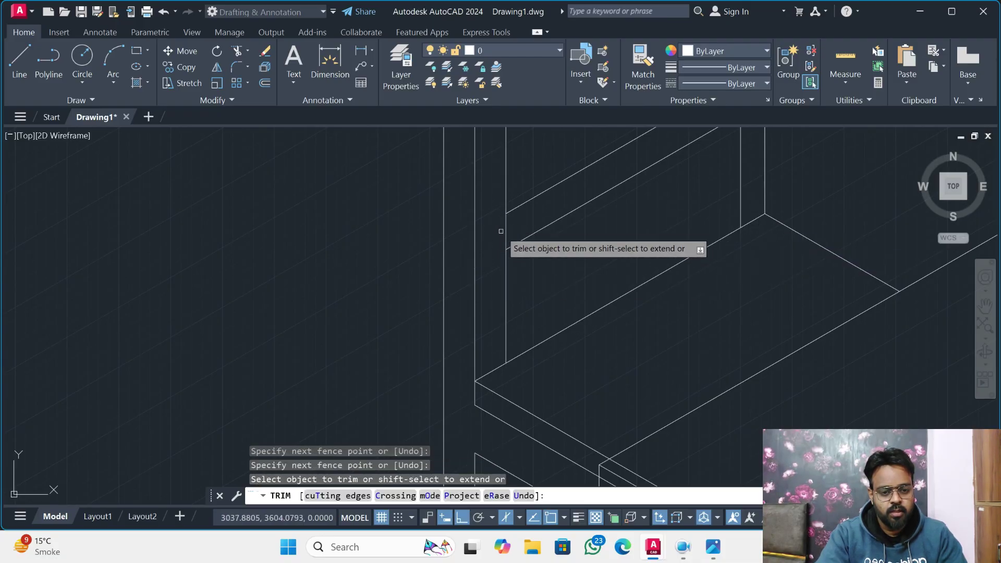
pyautogui.click(494, 233)
pyautogui.press('Return')
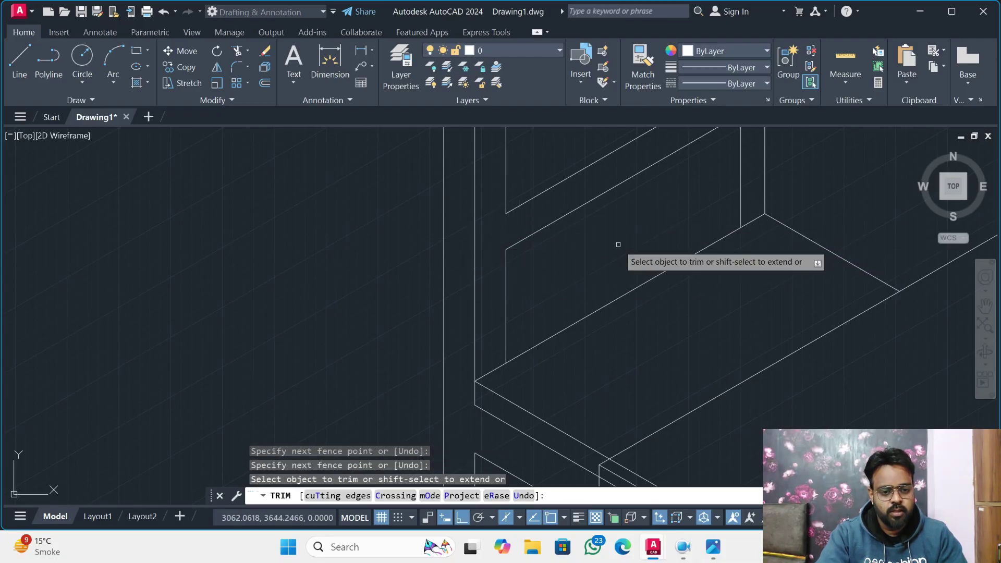
# - Trim the middle rail's two lines inside the far post and that post's inner edge between them
pyautogui.moveTo(619, 244); pyautogui.dragTo(492, 401, button='middle')
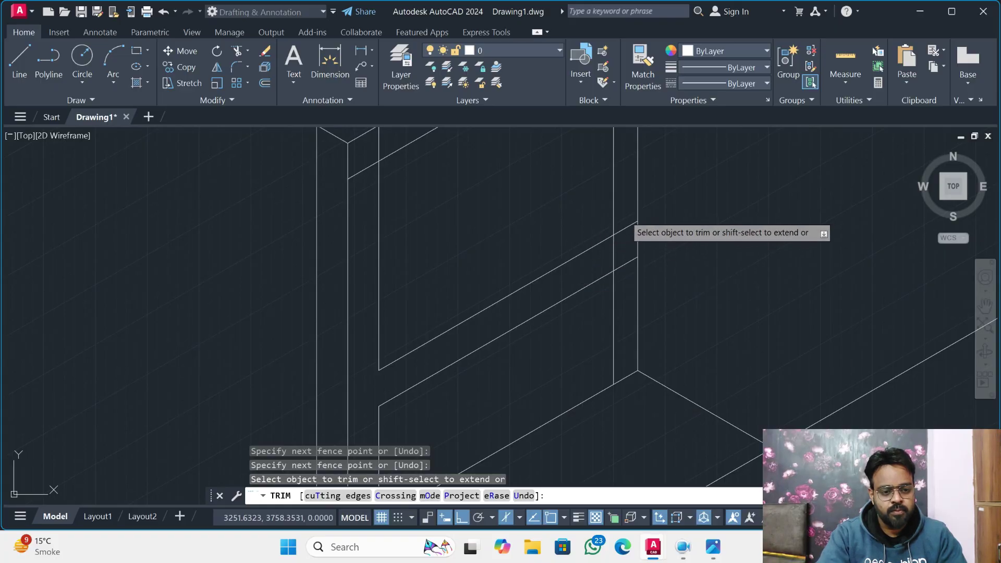
pyautogui.click(618, 218)
pyautogui.click(629, 288)
pyautogui.press('Return')
pyautogui.click(625, 262)
pyautogui.click(600, 264)
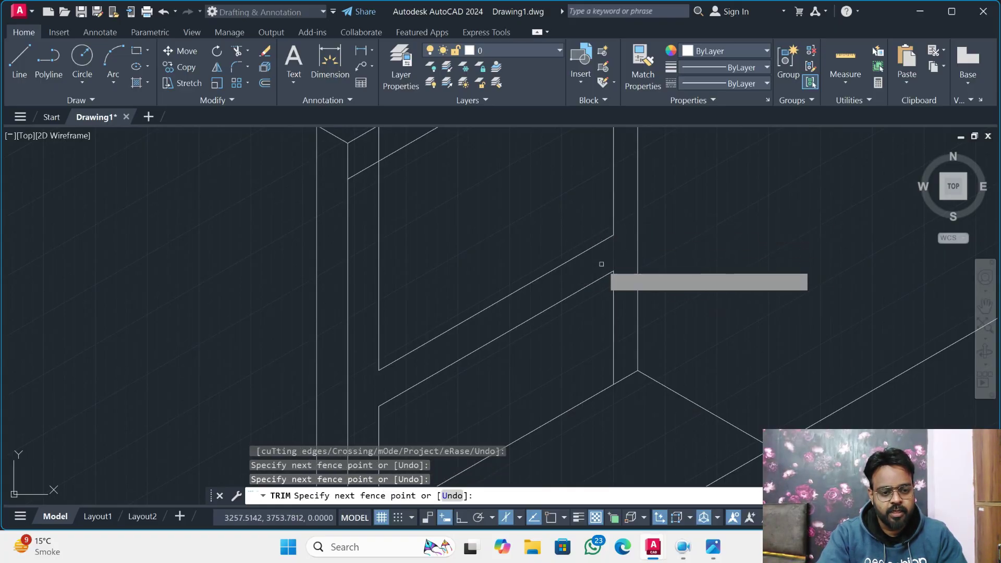
pyautogui.press('Return')
# - Trim the overhanging line ends at both upper corners of the backrest's inner frame
pyautogui.moveTo(491, 216); pyautogui.dragTo(488, 373, button='middle')
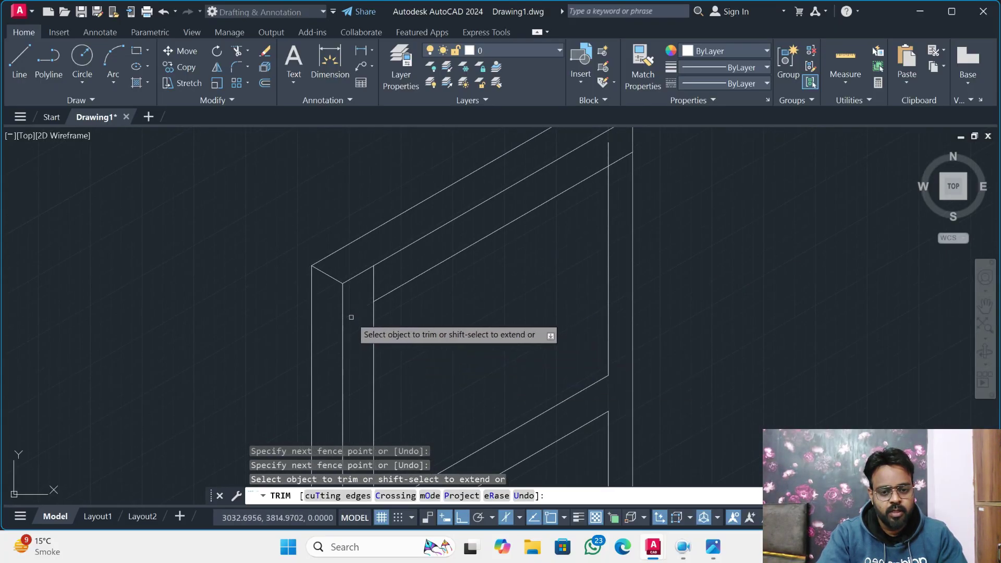
pyautogui.click(360, 309)
pyautogui.click(360, 288)
pyautogui.click(373, 284)
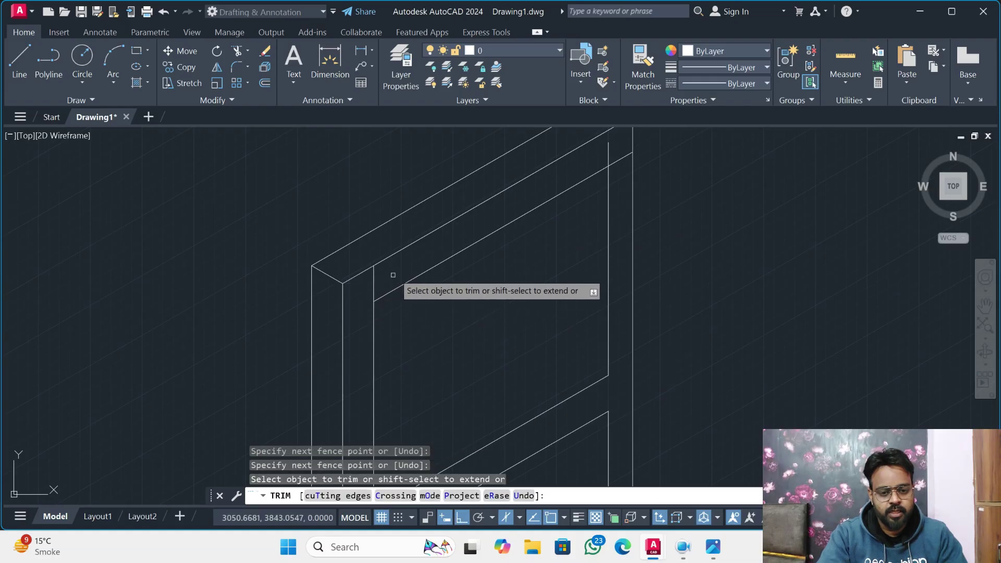
pyautogui.click(373, 285)
pyautogui.moveTo(373, 286); pyautogui.dragTo(250, 418, button='middle')
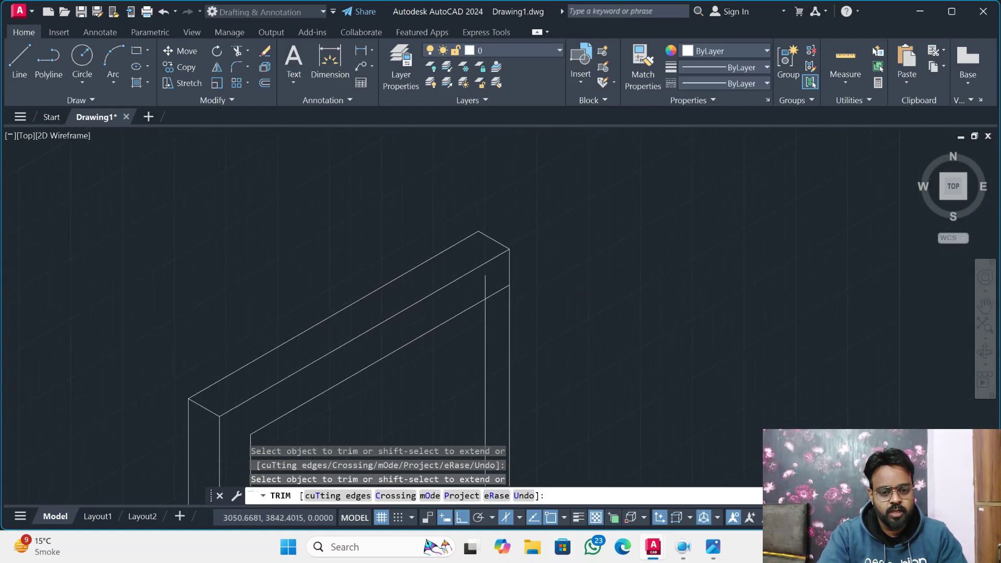
pyautogui.click(476, 278)
pyautogui.click(502, 308)
pyautogui.scroll(-6, 567, 359)
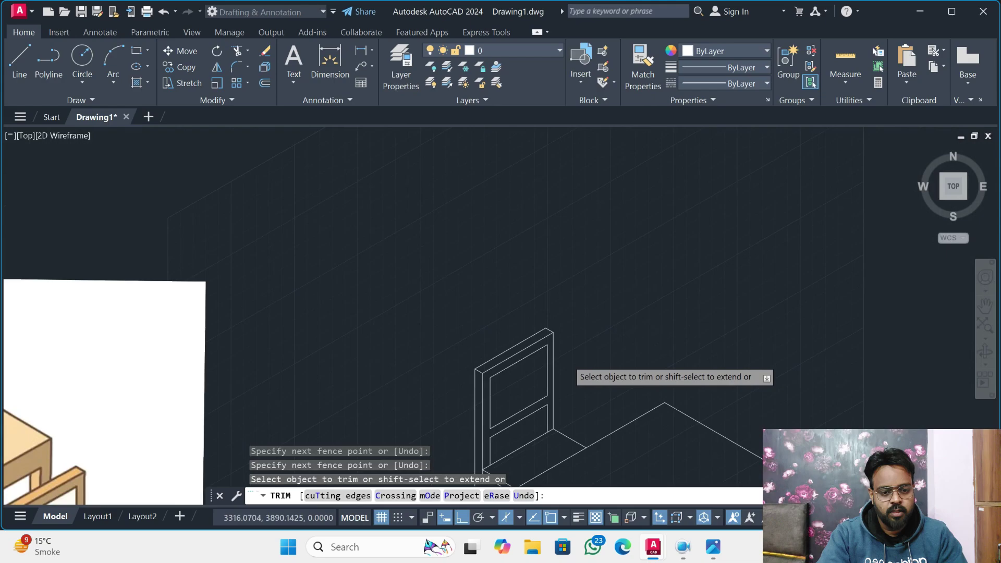
pyautogui.moveTo(619, 384); pyautogui.dragTo(605, 228, button='middle')
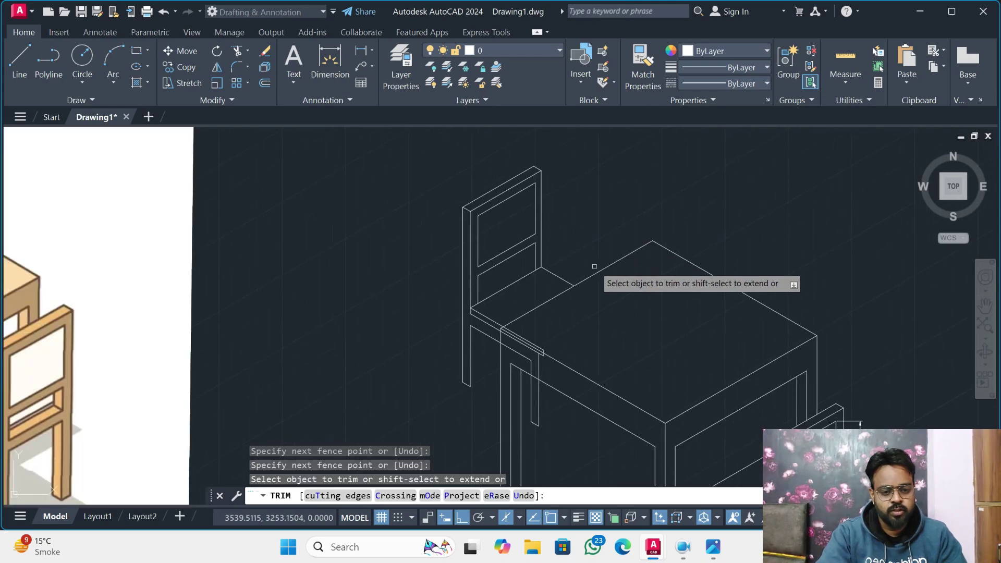
# - Trim the second chair's seat edges and front corner line where they overlap the tabletop and its side face
pyautogui.scroll(-2, 591, 275)
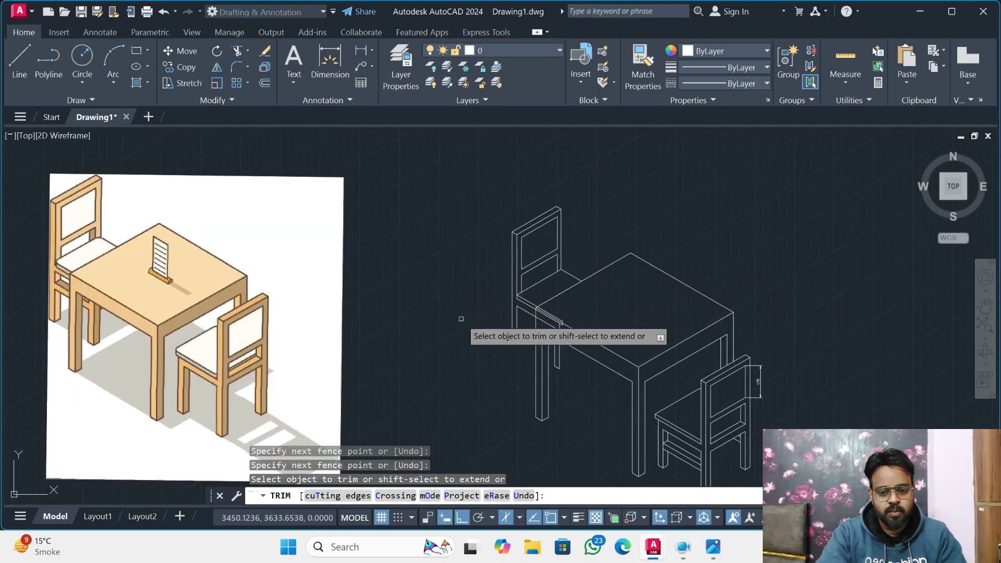
pyautogui.scroll(5, 569, 354)
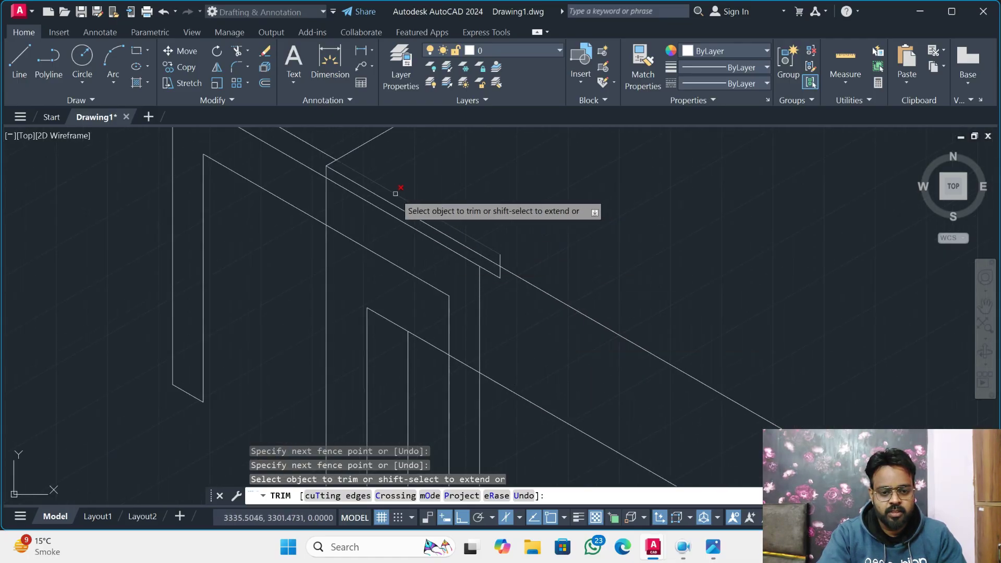
pyautogui.click(394, 193)
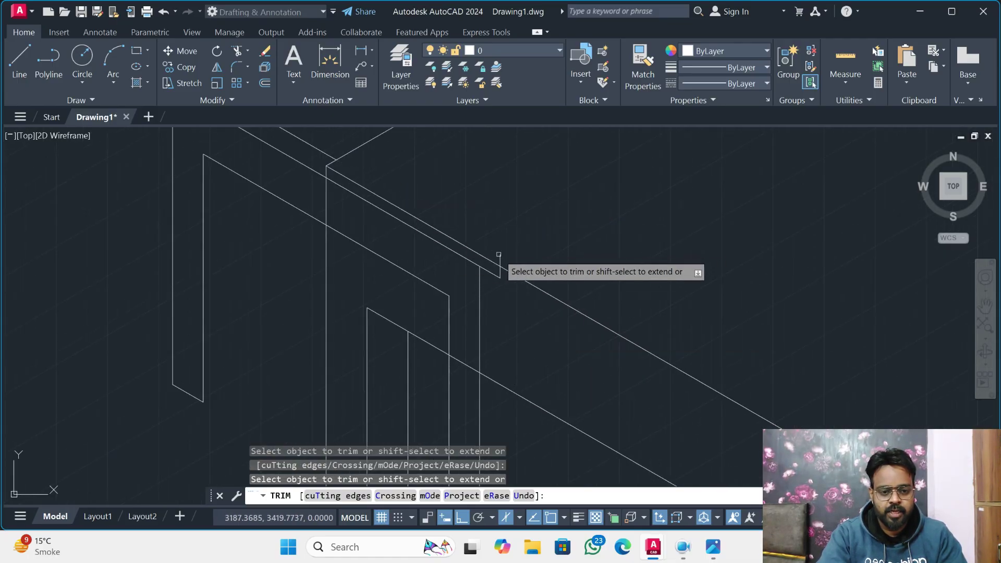
pyautogui.click(501, 274)
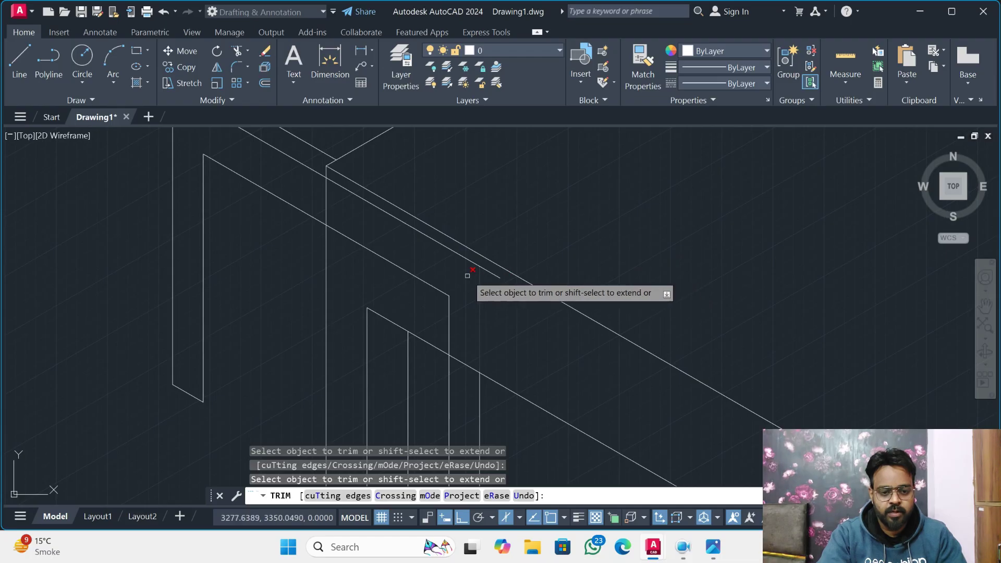
pyautogui.click(483, 271)
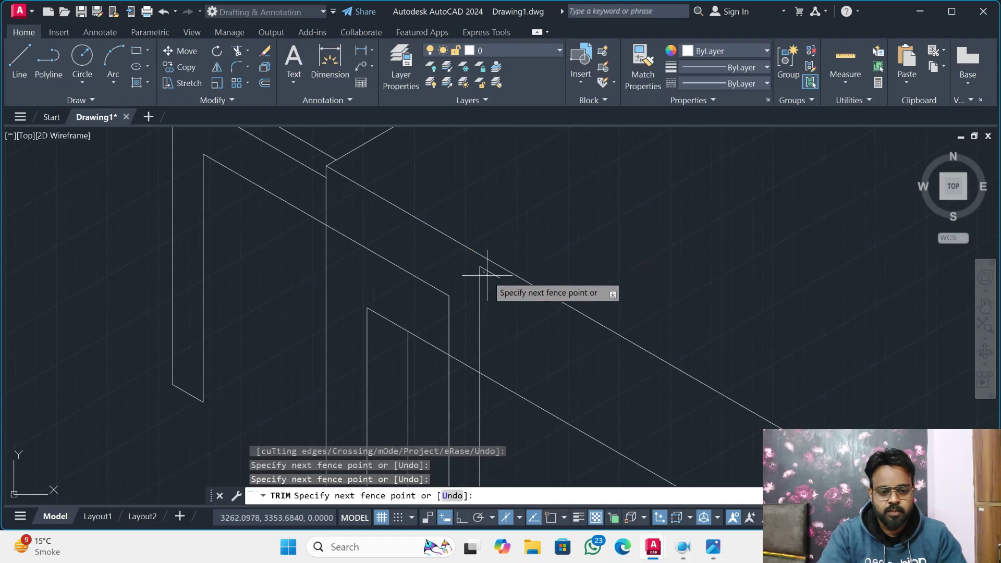
pyautogui.click(496, 268)
pyautogui.click(493, 269)
# - Trim the second chair's apron line and leg lines where they are hidden behind the table's side face
pyautogui.click(443, 299)
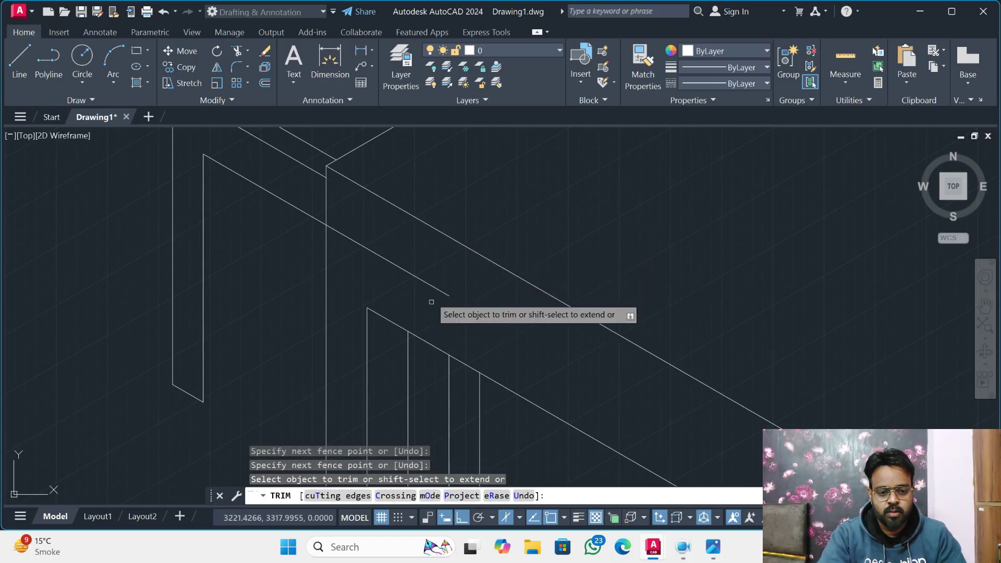
pyautogui.click(412, 263)
pyautogui.click(438, 303)
pyautogui.scroll(-3, 438, 303)
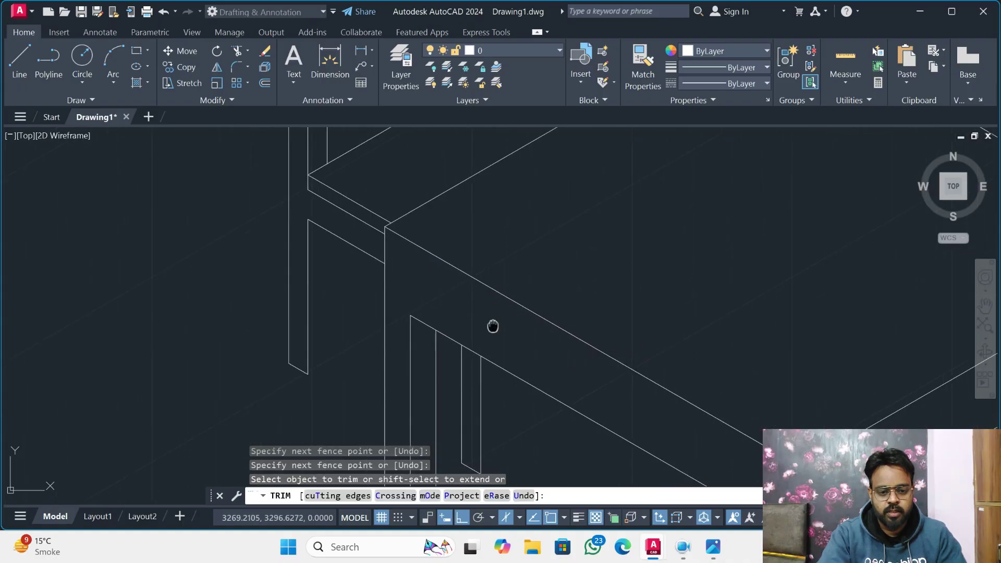
pyautogui.scroll(-4, 476, 262)
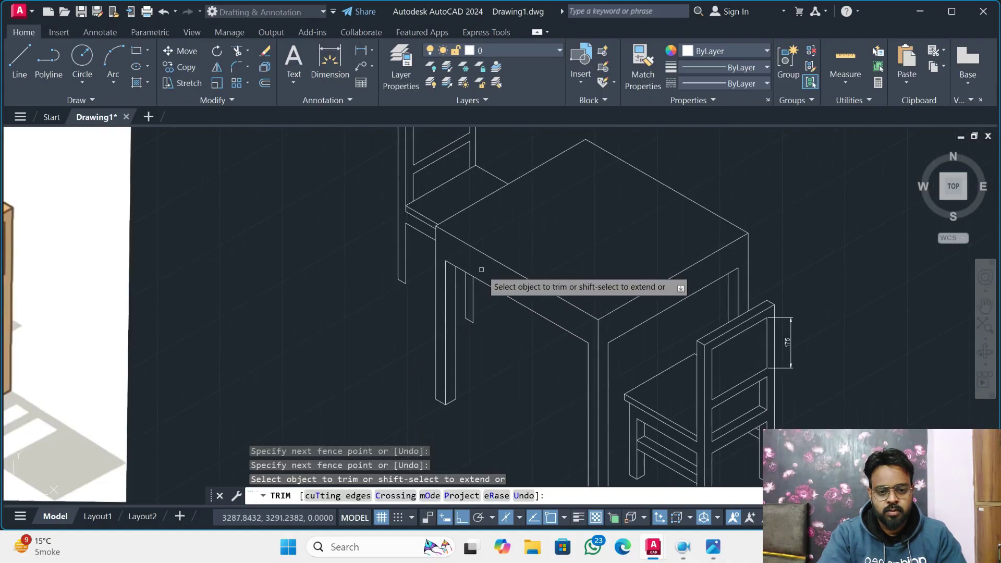
pyautogui.moveTo(605, 229); pyautogui.dragTo(691, 280, button='middle')
pyautogui.press('Escape')
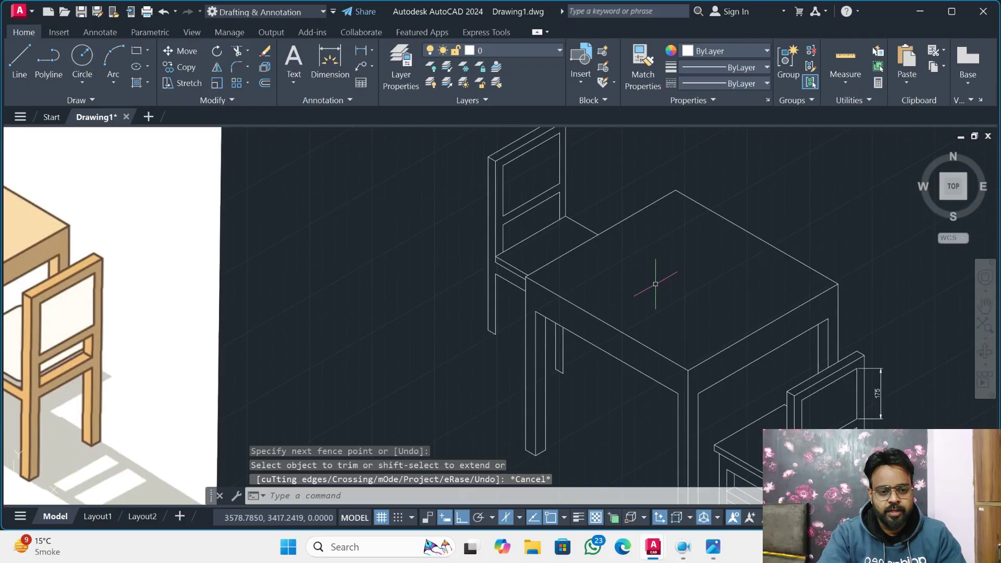
# - On the right isoplane, draw the second chair's rear leg side face: a 30-unit bottom edge and a vertical line up past the apron
pyautogui.moveTo(622, 298); pyautogui.dragTo(712, 296, button='middle')
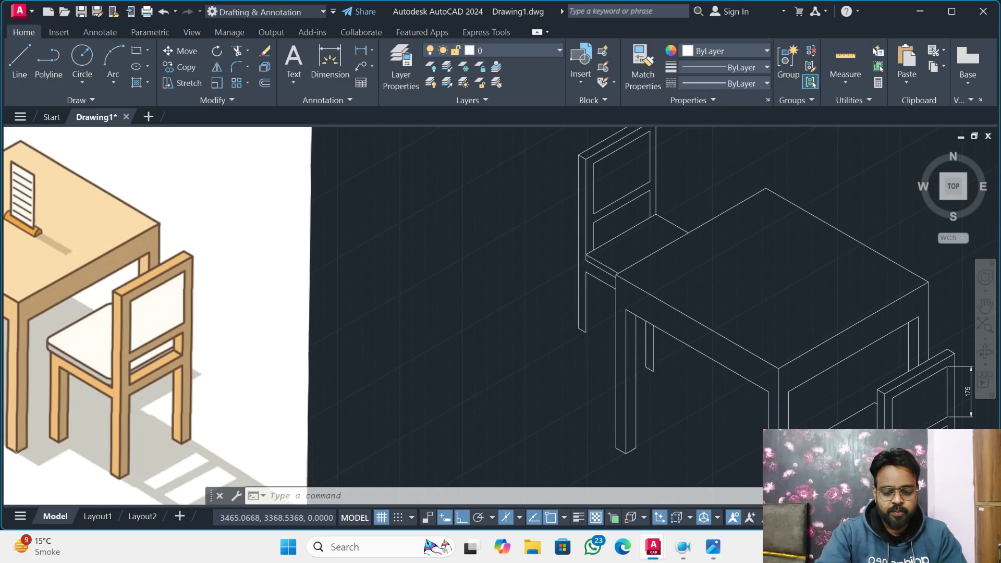
pyautogui.press('F5')
pyautogui.press('F5')
pyautogui.press('F5')
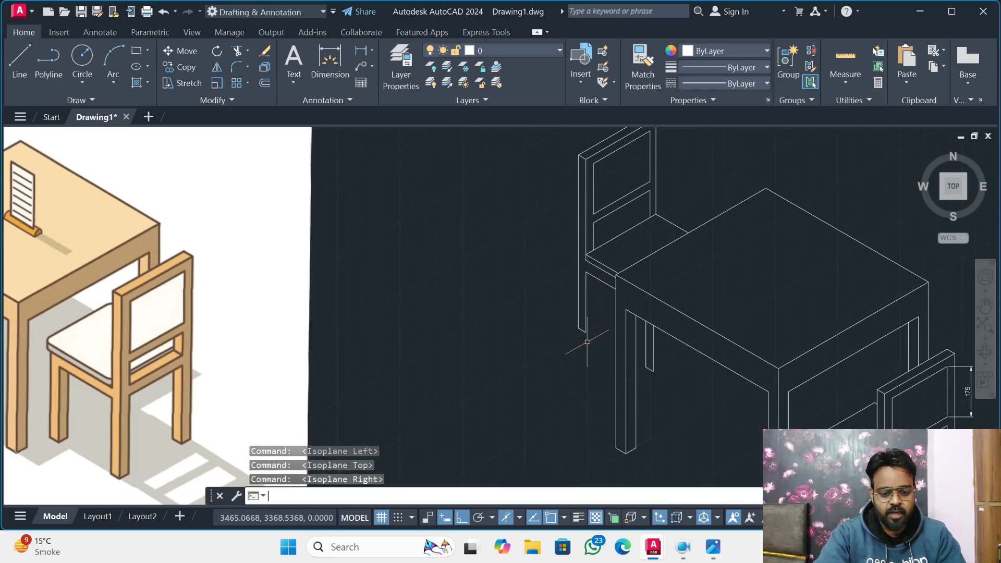
pyautogui.write('l')
pyautogui.press('Return')
pyautogui.click(585, 330)
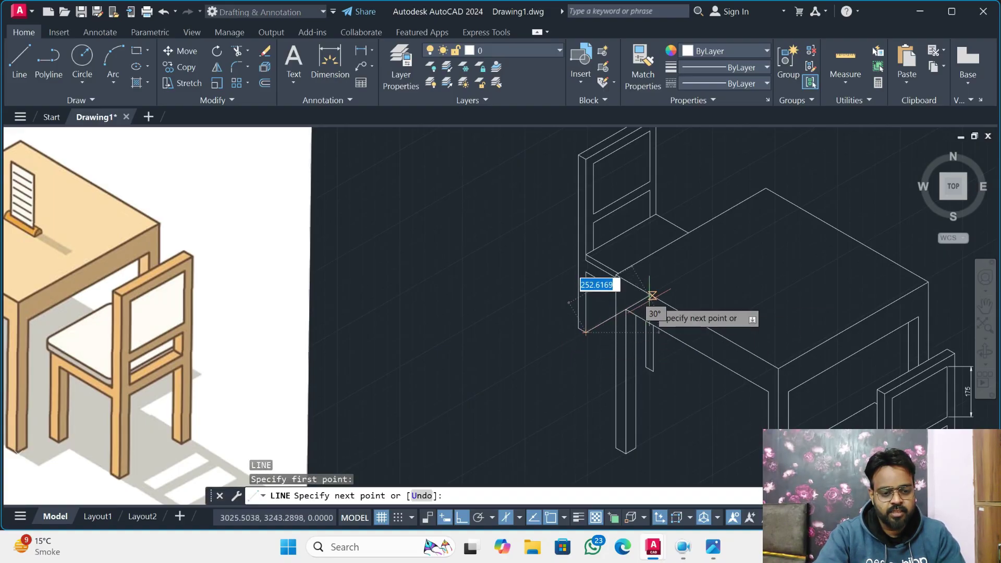
pyautogui.write('30')
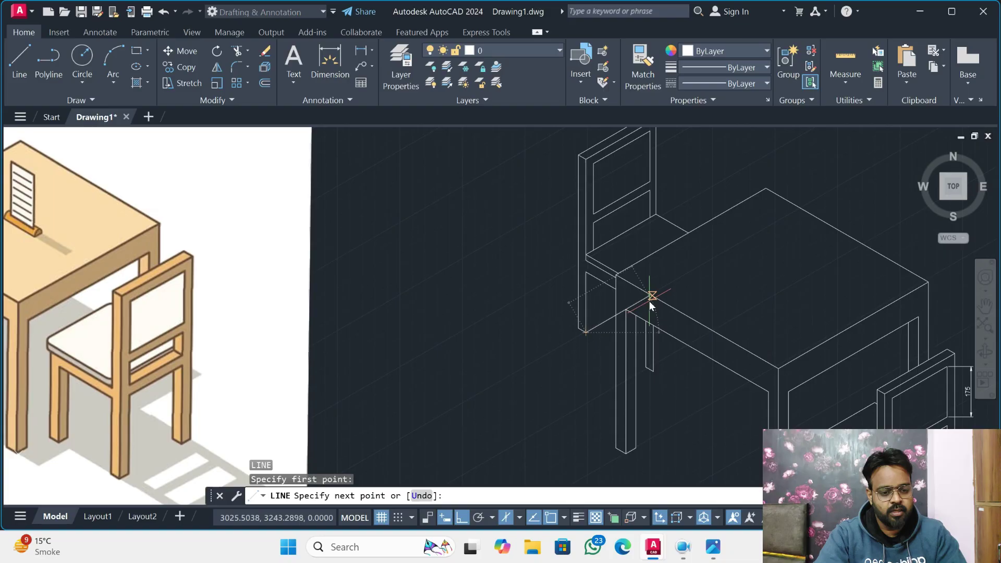
pyautogui.press('Return')
pyautogui.scroll(3, 579, 230)
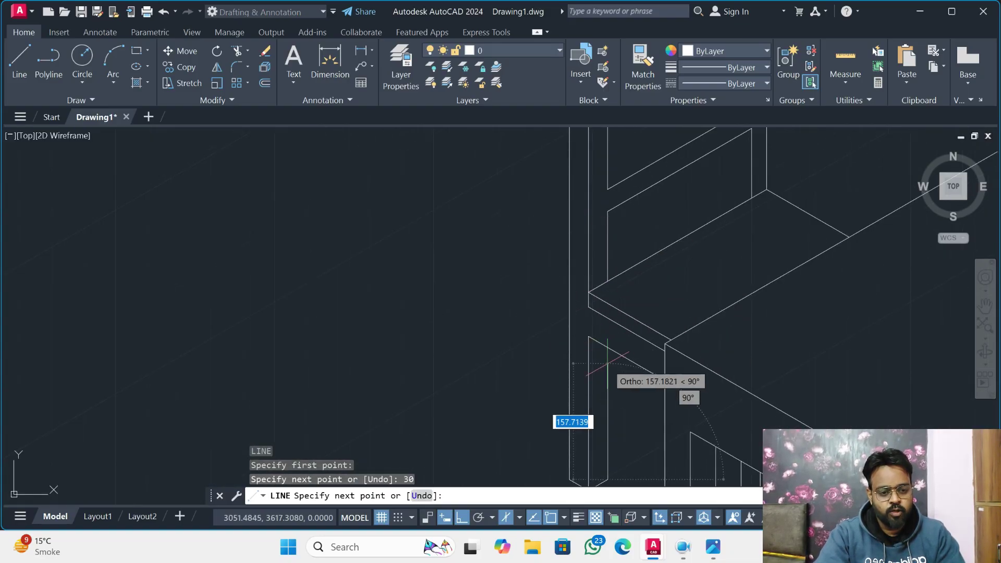
pyautogui.scroll(2, 610, 321)
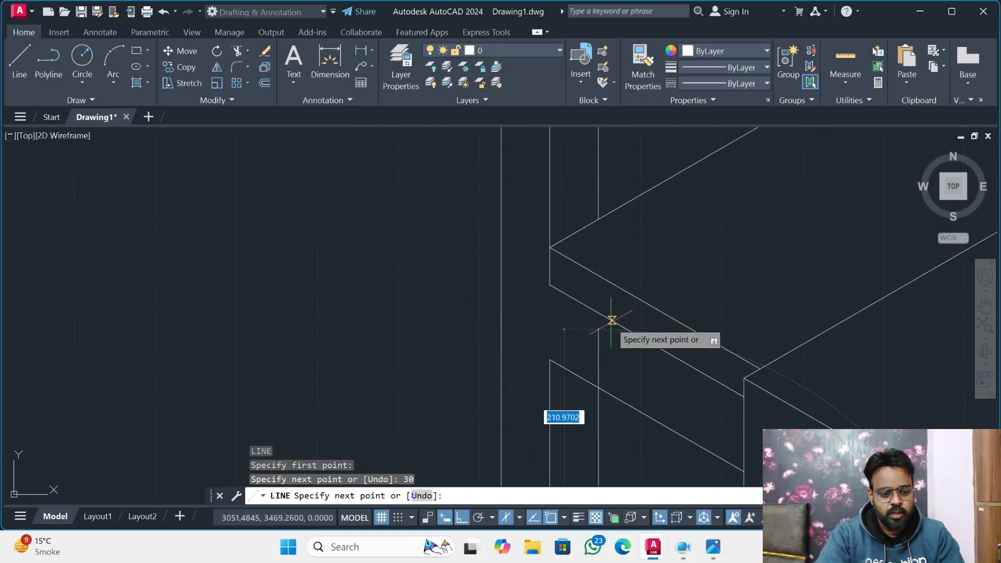
pyautogui.click(598, 331)
pyautogui.press('Escape')
pyautogui.press('Escape')
pyautogui.scroll(-5, 598, 331)
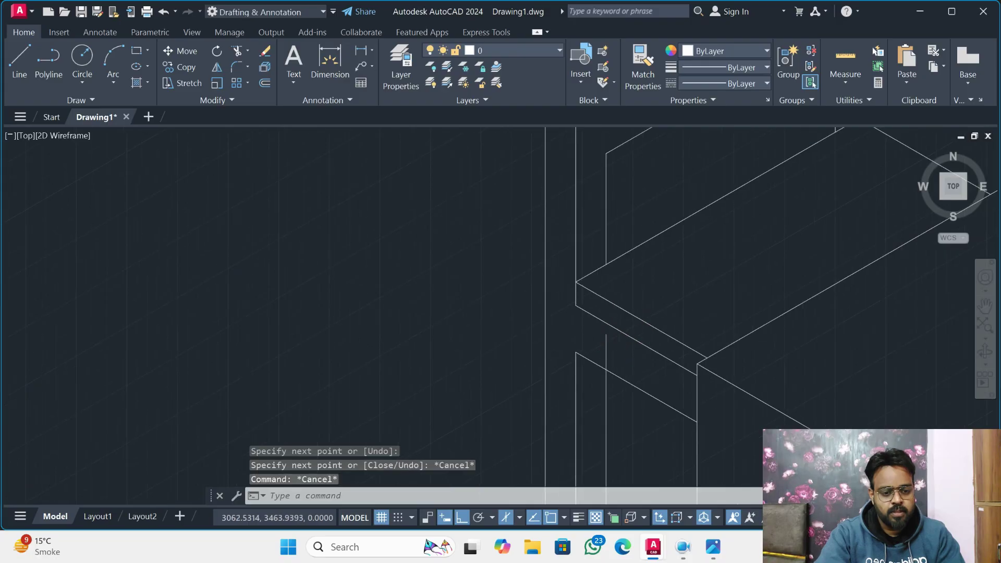
# - Draw the front leg's side face on the second chair: a 30-unit bottom edge and a vertical line up past the table apron
pyautogui.moveTo(656, 306); pyautogui.dragTo(505, 254, button='middle')
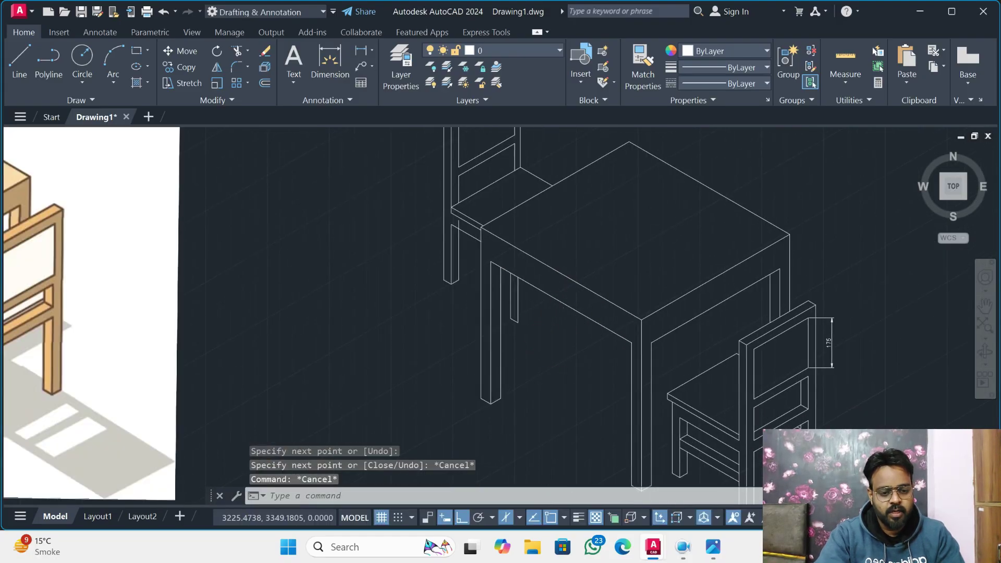
pyautogui.press('Return')
pyautogui.scroll(3, 521, 334)
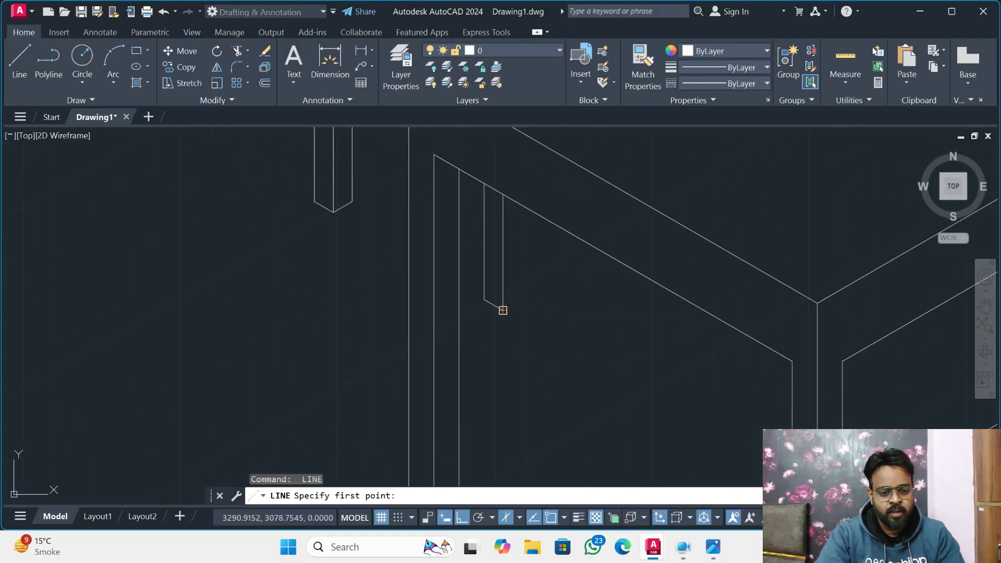
pyautogui.click(503, 310)
pyautogui.write('30')
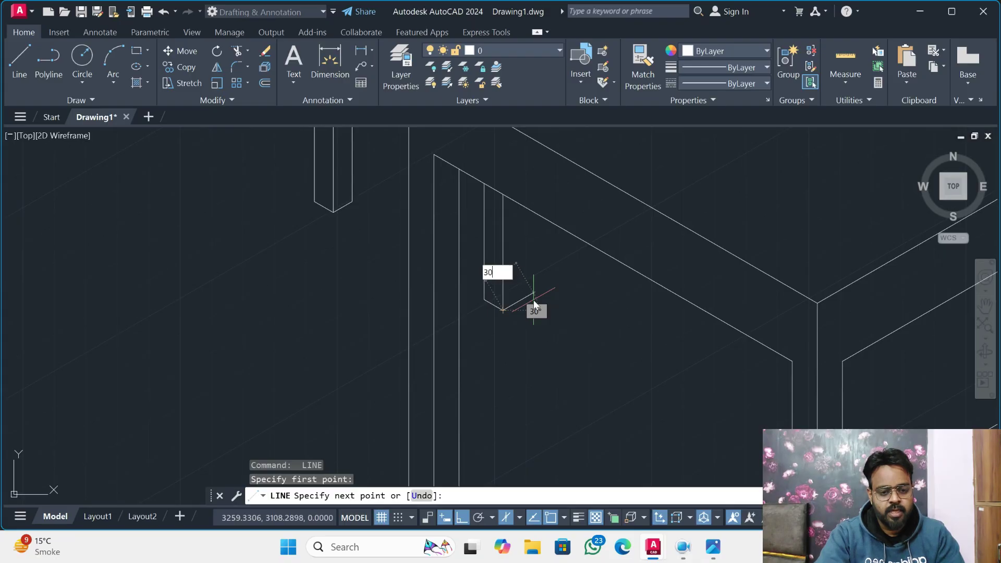
pyautogui.press('Return')
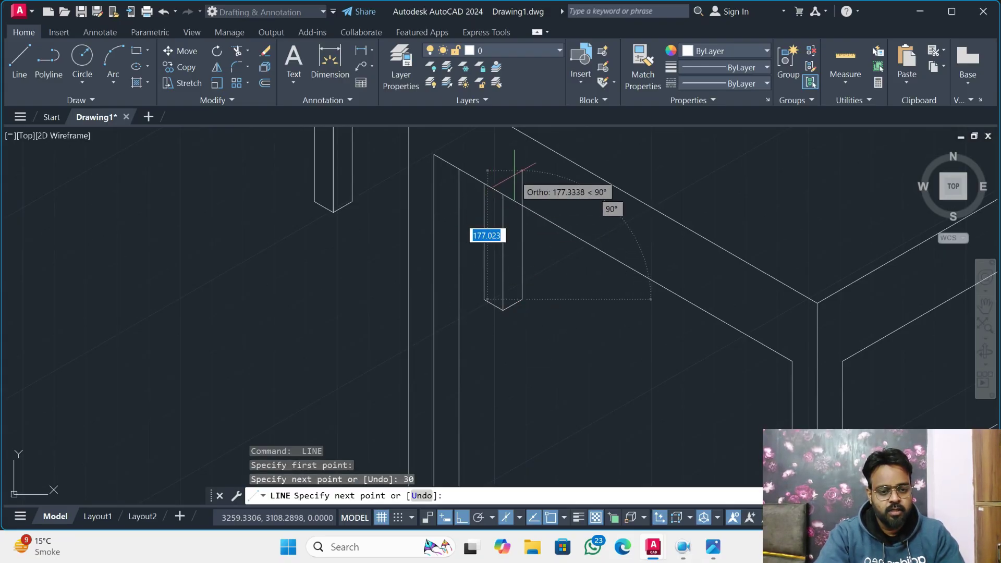
pyautogui.click(523, 176)
pyautogui.press('Escape')
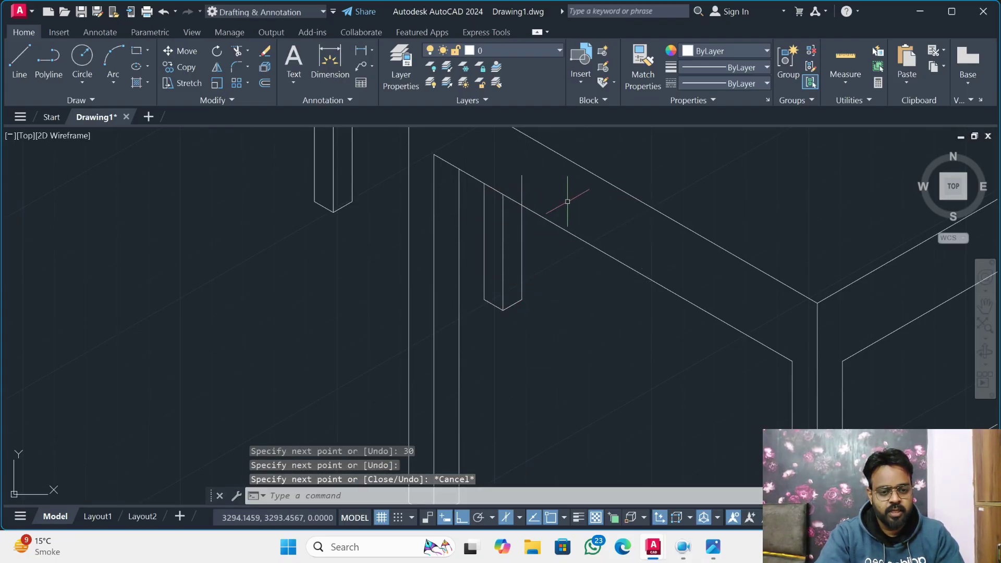
# - Trim the new leg verticals where they overhang the table apron's lower edge and the chair's apron line
pyautogui.write('tr')
pyautogui.press('Return')
pyautogui.scroll(-2, 504, 188)
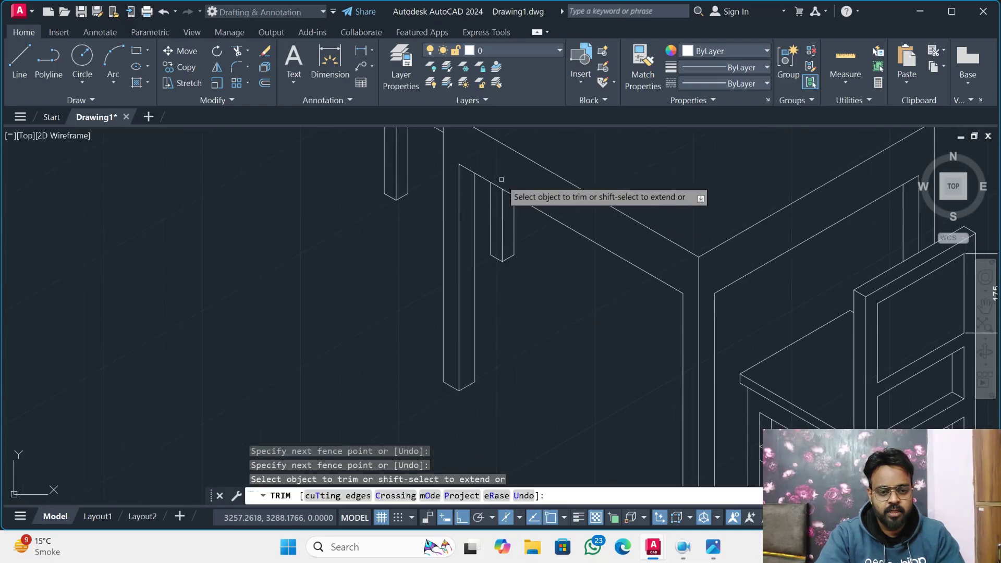
pyautogui.moveTo(503, 188); pyautogui.dragTo(596, 400, button='middle')
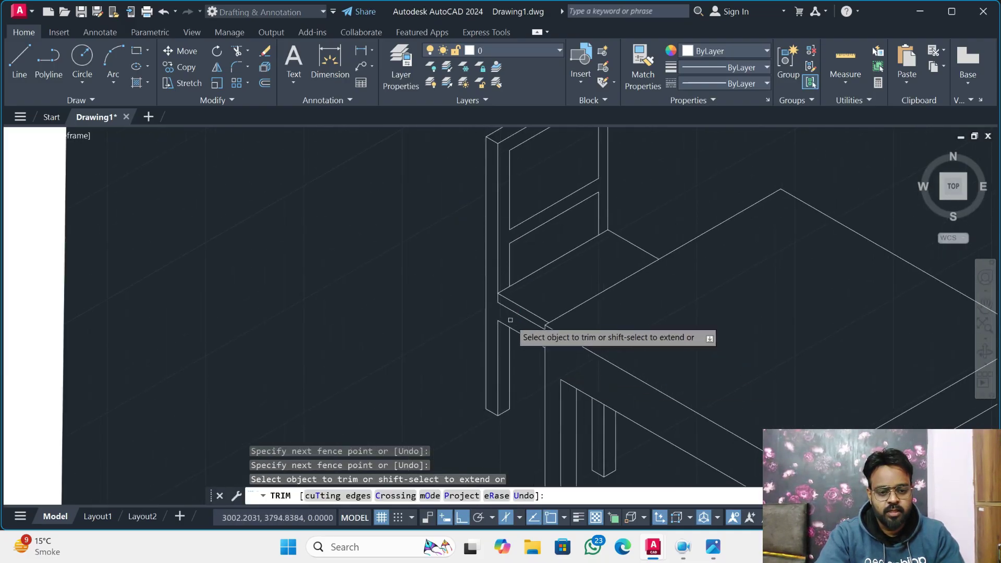
pyautogui.scroll(-2, 419, 324)
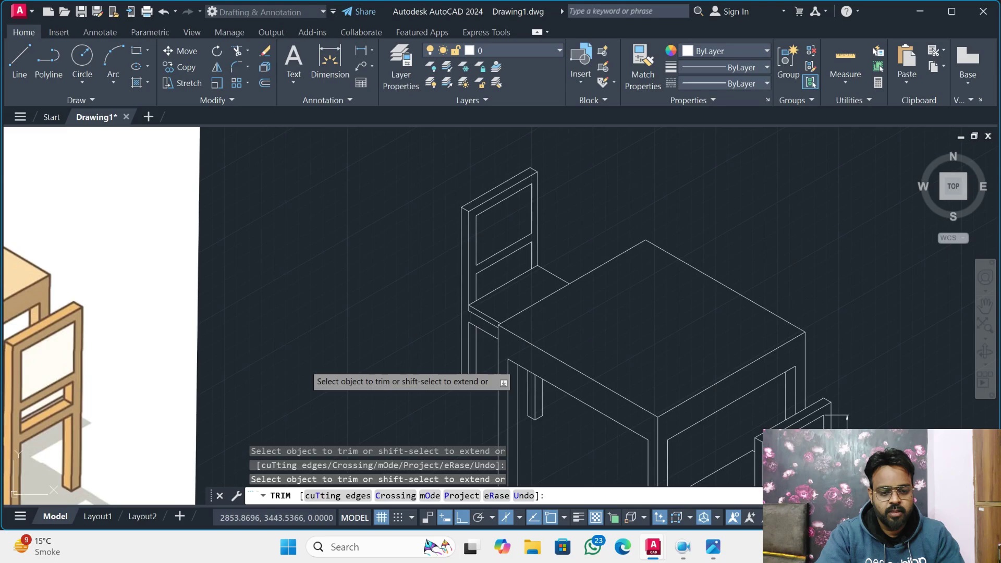
pyautogui.press('Escape')
pyautogui.press('Escape')
# - Delete the 175 dimension beside the first chair's backrest
pyautogui.scroll(-2, 320, 353)
pyautogui.moveTo(358, 356); pyautogui.dragTo(390, 301, button='middle')
pyautogui.click(685, 342)
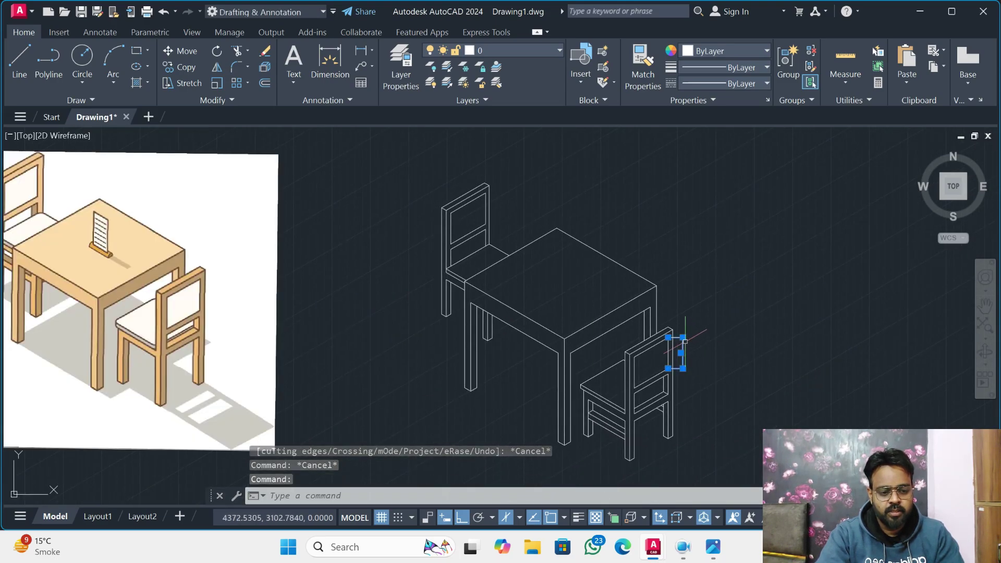
pyautogui.press('Delete')
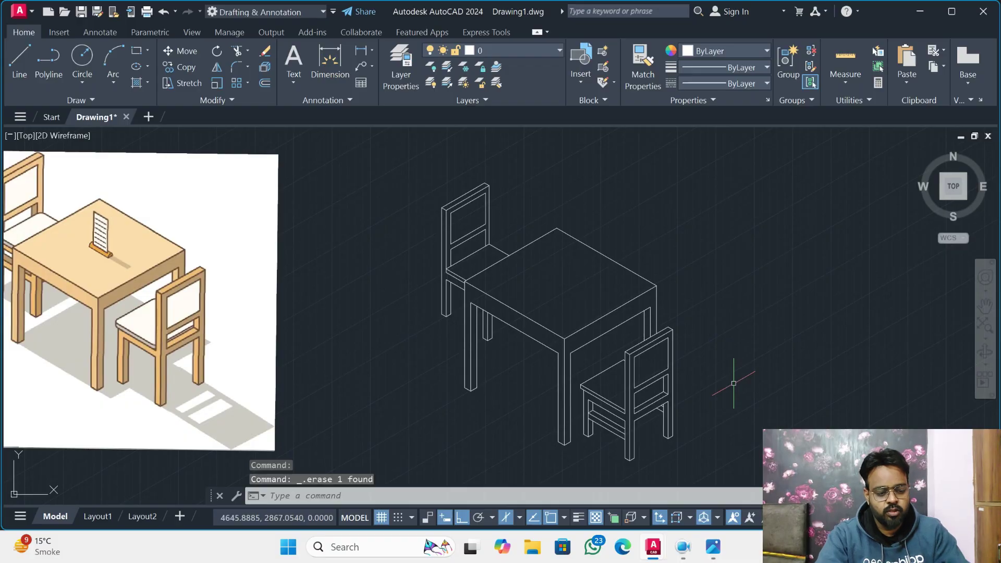
# - On the left isoplane, draw a stretcher line about 260 units long from the rear leg edge's midpoint into the second chair's front leg
pyautogui.moveTo(512, 348); pyautogui.dragTo(606, 361, button='middle')
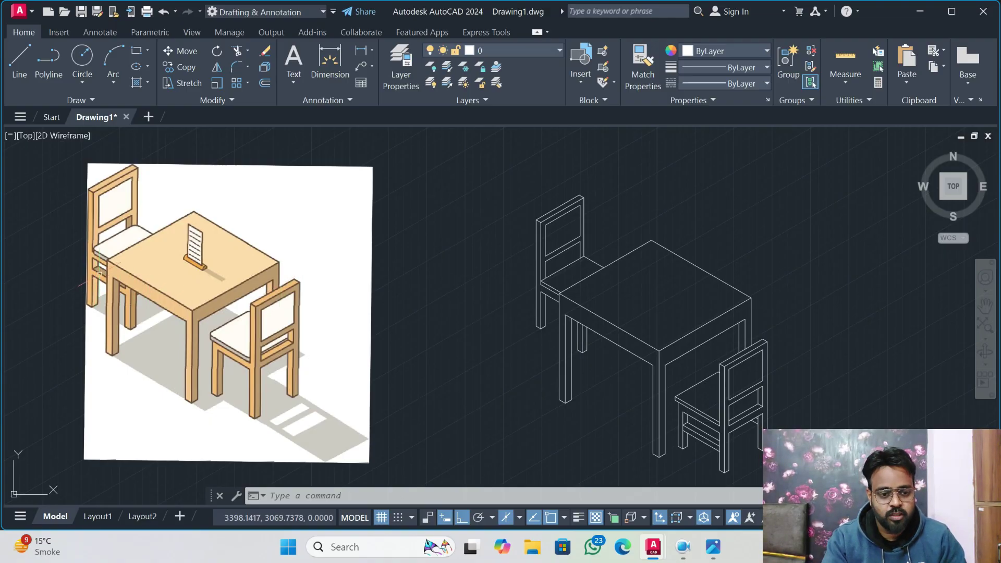
pyautogui.scroll(2, 573, 351)
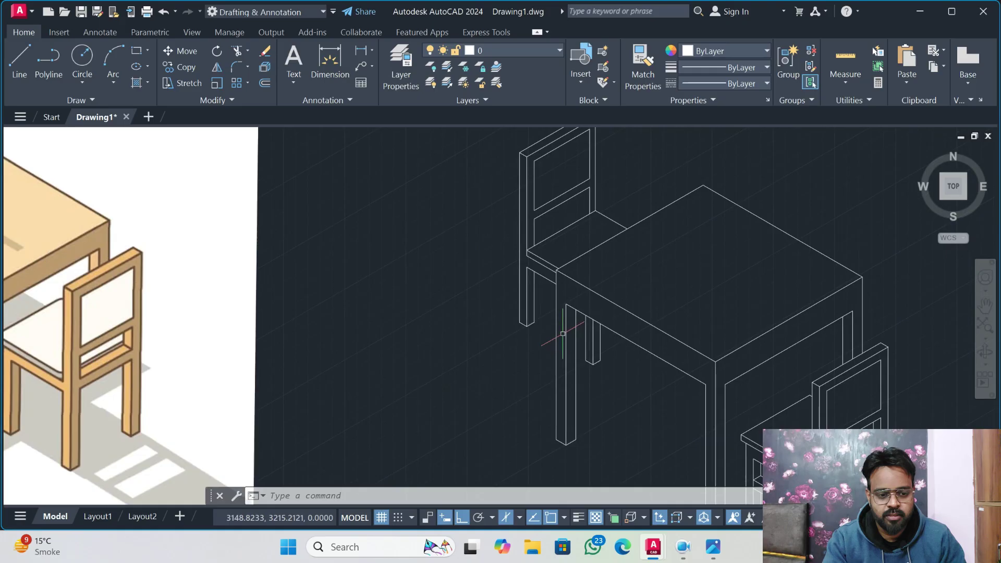
pyautogui.moveTo(729, 542)
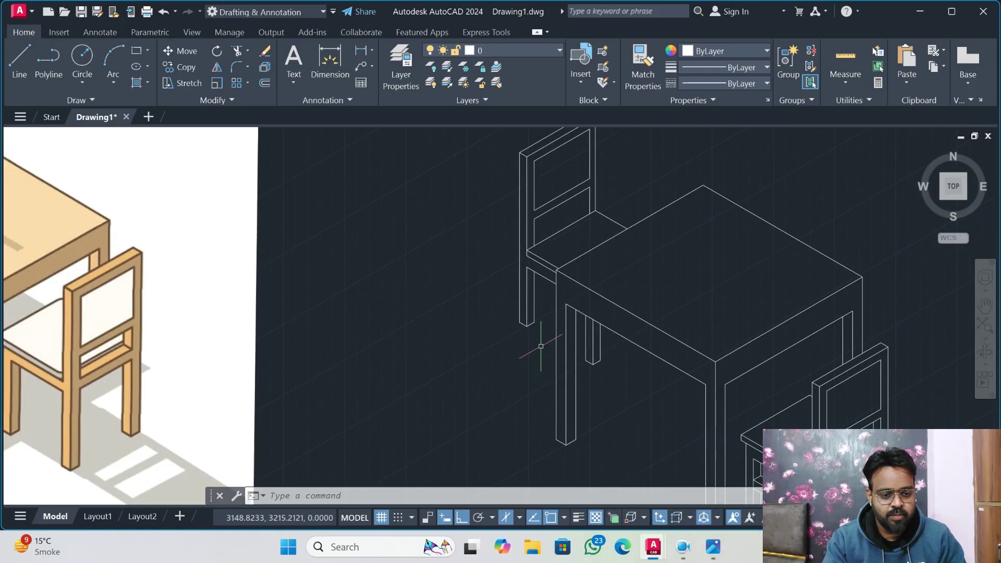
pyautogui.moveTo(541, 346); pyautogui.dragTo(483, 321, button='middle')
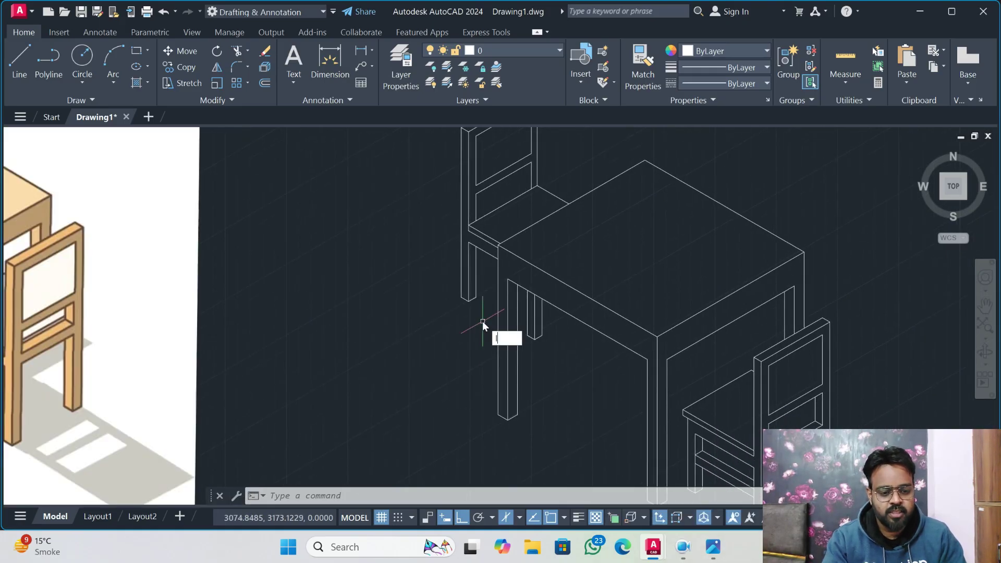
pyautogui.write('l')
pyautogui.press('Return')
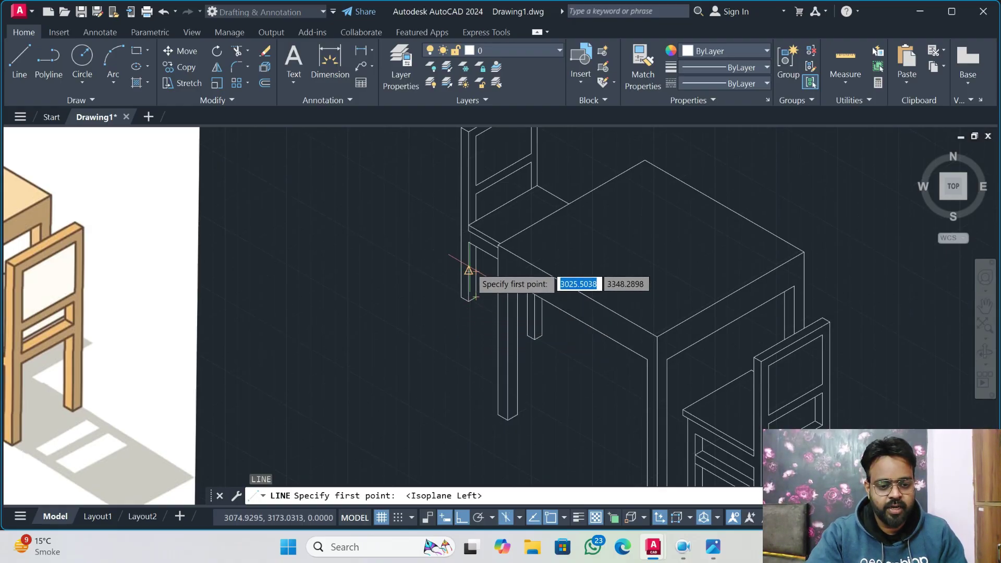
pyautogui.click(469, 271)
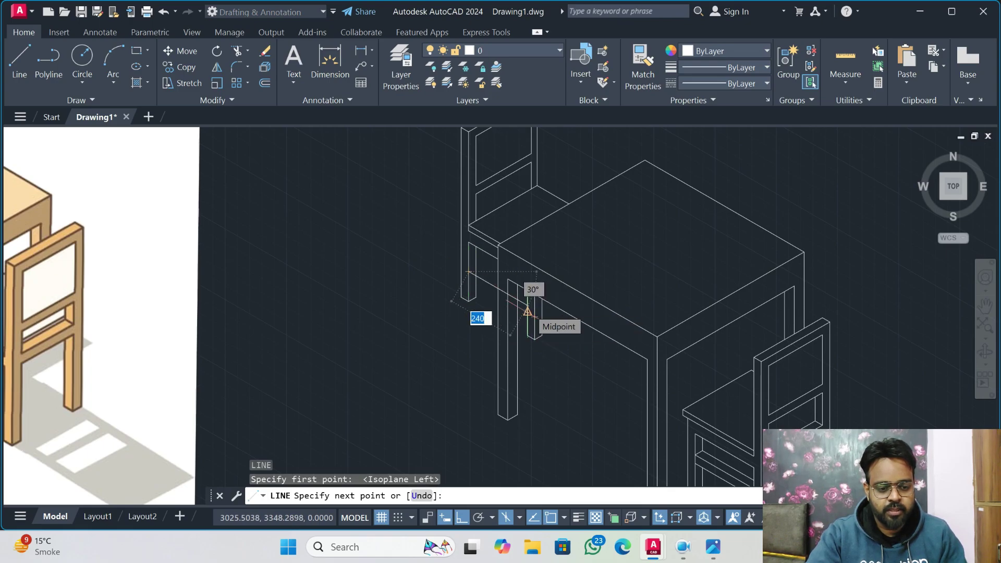
pyautogui.scroll(6, 528, 307)
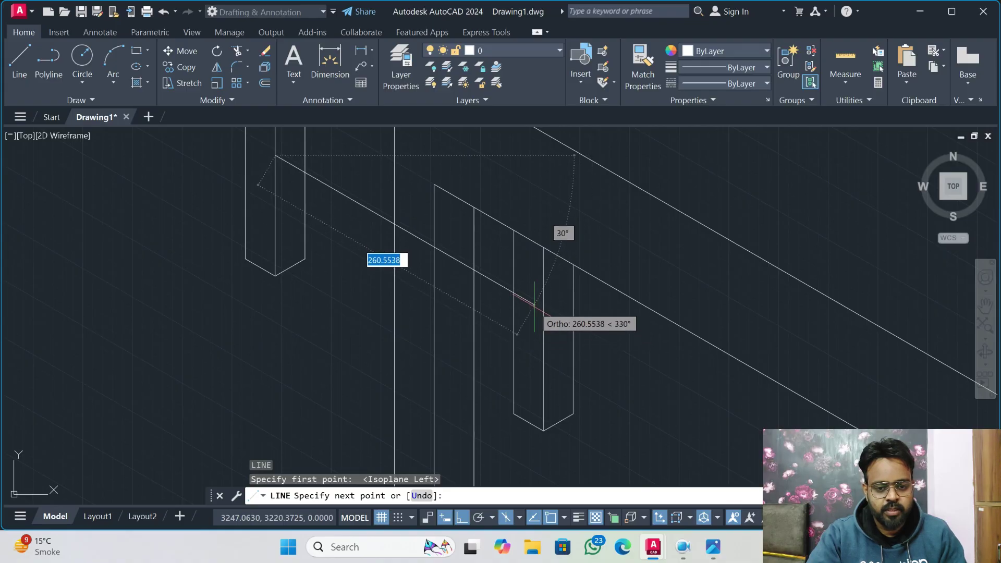
pyautogui.scroll(2, 533, 307)
pyautogui.click(530, 302)
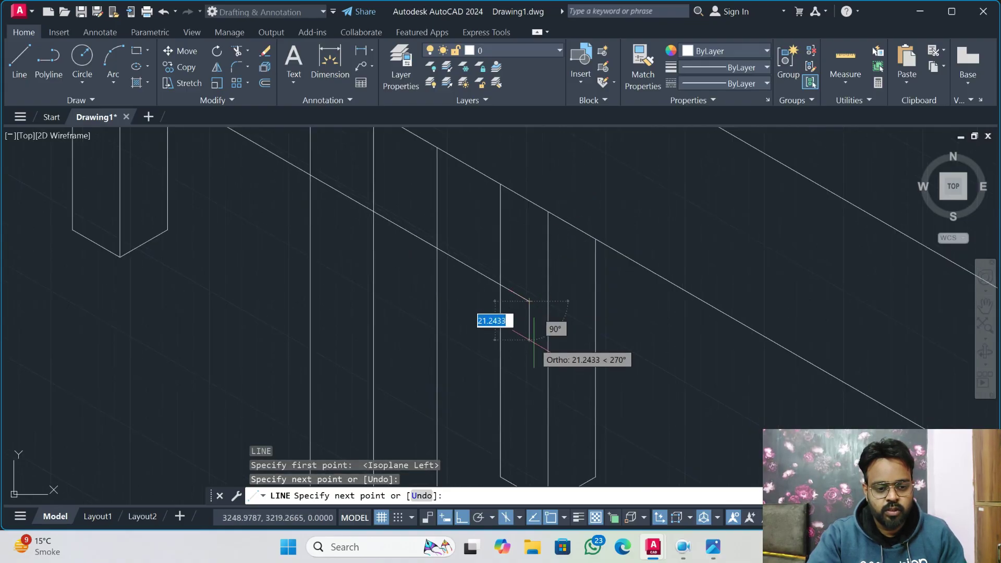
pyautogui.press('Escape')
pyautogui.scroll(-4, 534, 341)
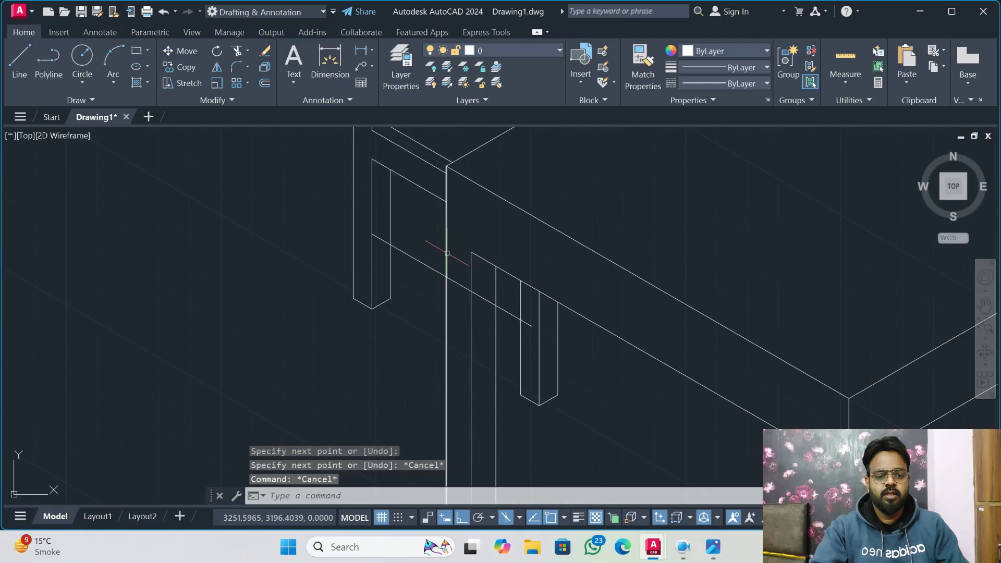
# - Copy the second chair's lower stretcher line 30 units straight up from its rear-leg endpoint
pyautogui.write('co')
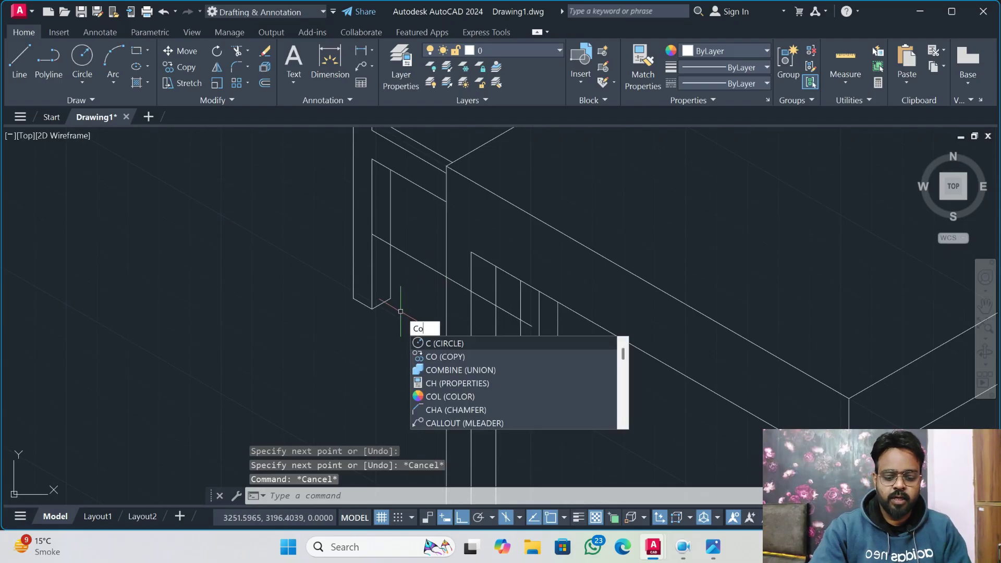
pyautogui.press('Return')
pyautogui.click(417, 249)
pyautogui.click(412, 267)
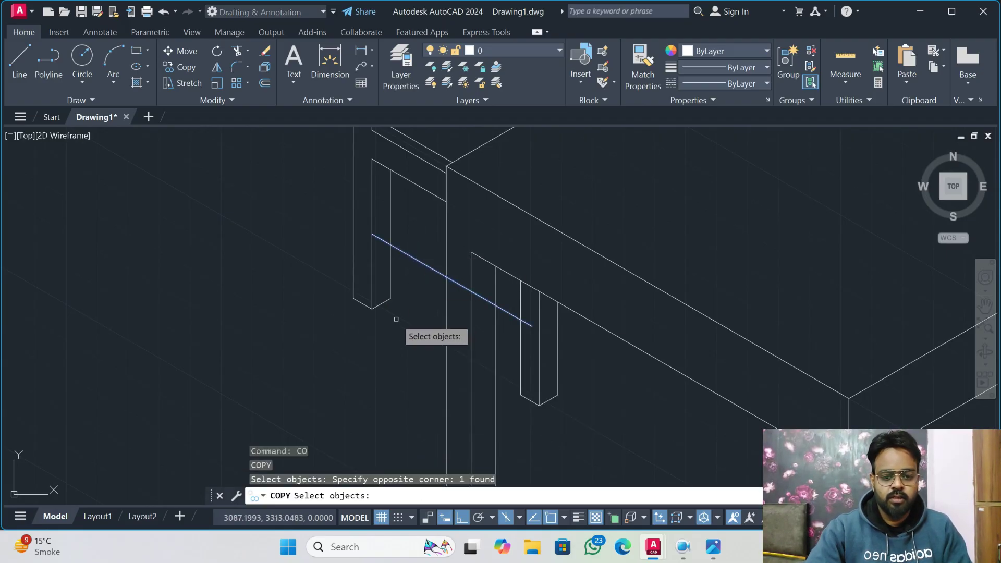
pyautogui.press('Return')
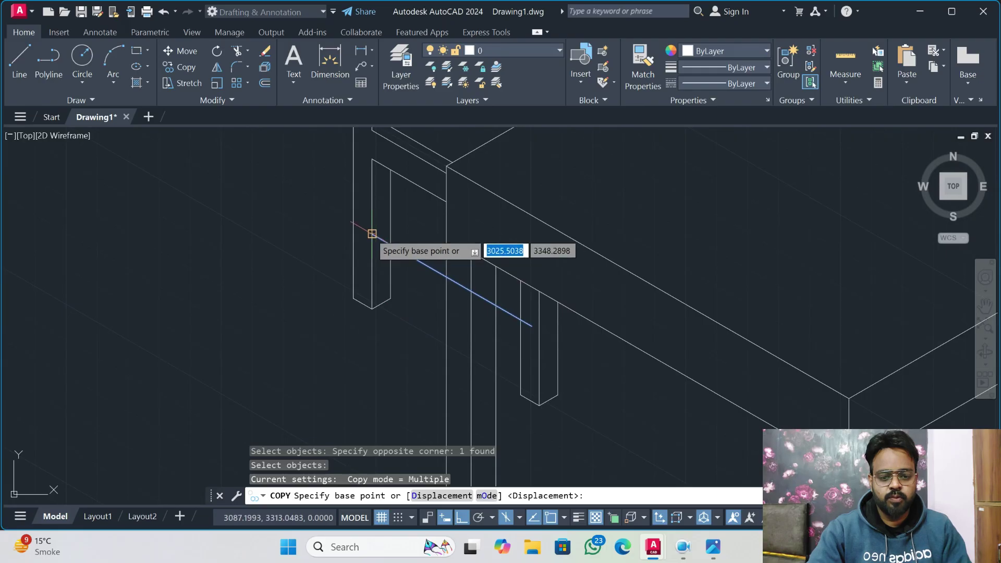
pyautogui.click(371, 234)
pyautogui.write('30')
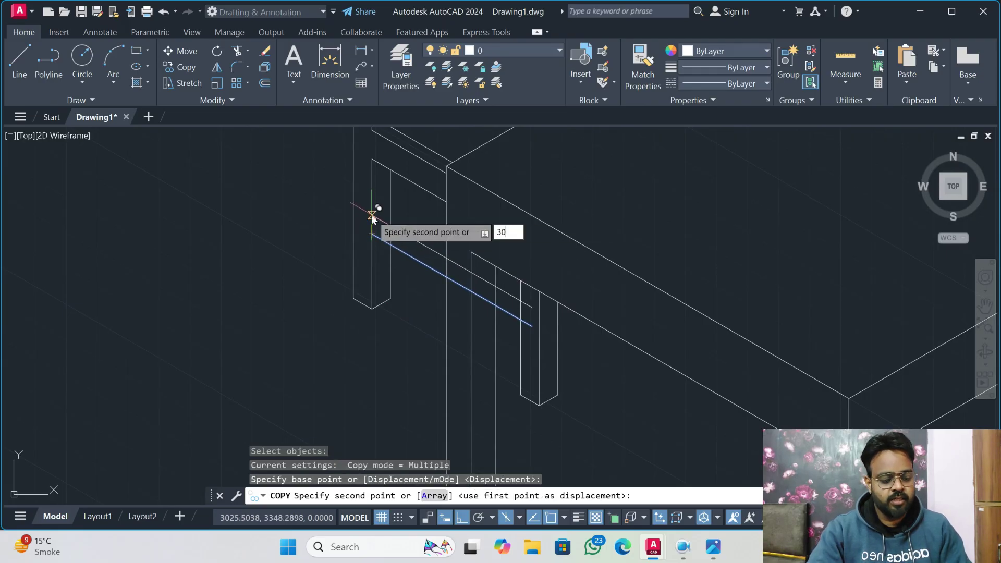
pyautogui.press('Return')
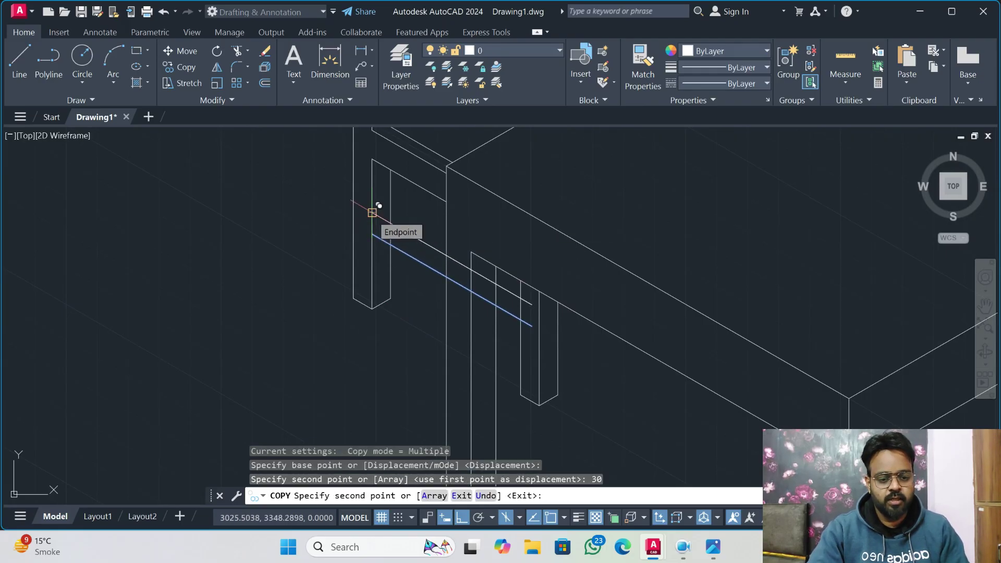
pyautogui.press('Escape')
# - On the top isoplane, draw the stretcher's top face: a 30-unit edge across the rear leg and a parallel back edge running past the table corner
pyautogui.write('l')
pyautogui.press('Return')
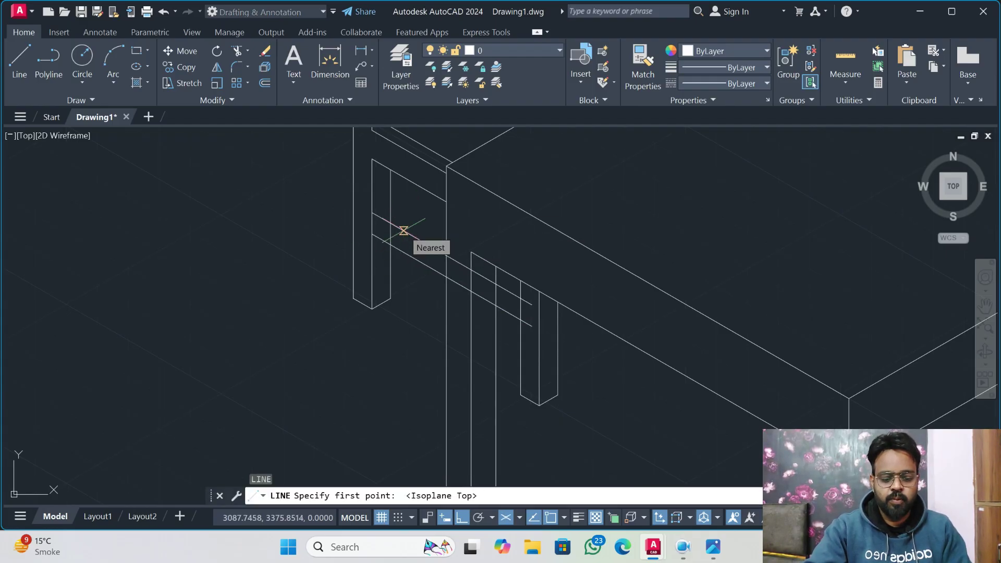
pyautogui.click(372, 212)
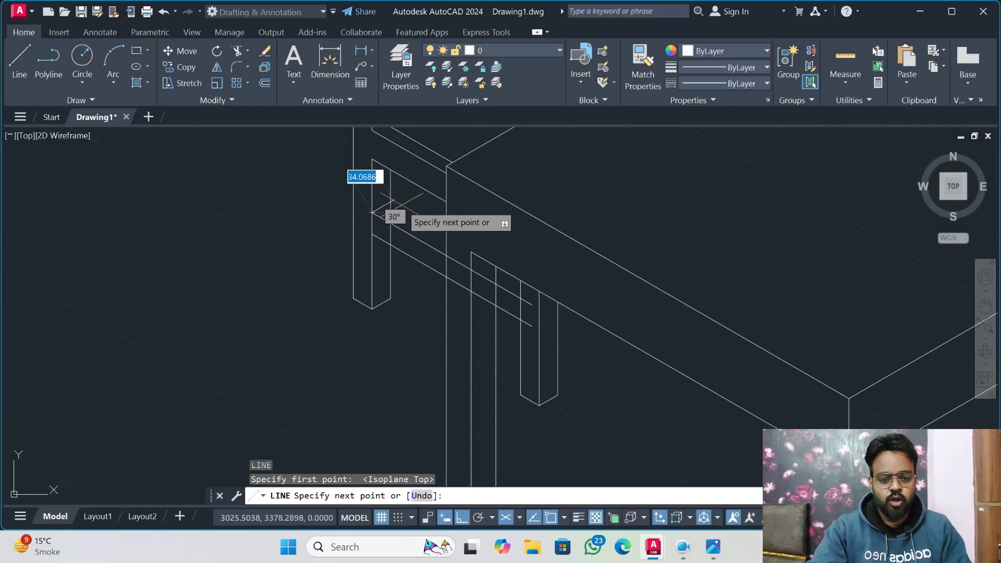
pyautogui.write('30')
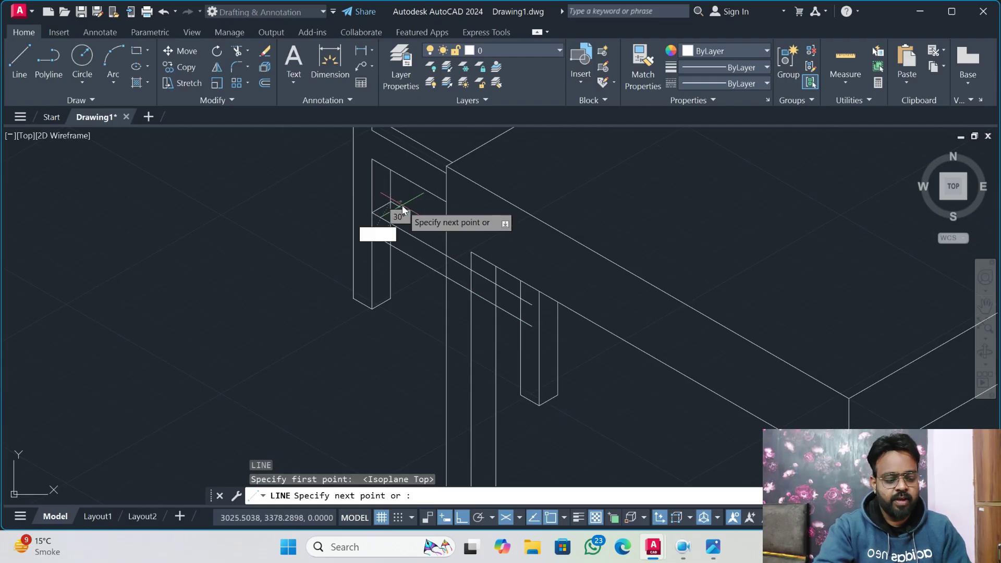
pyautogui.press('Return')
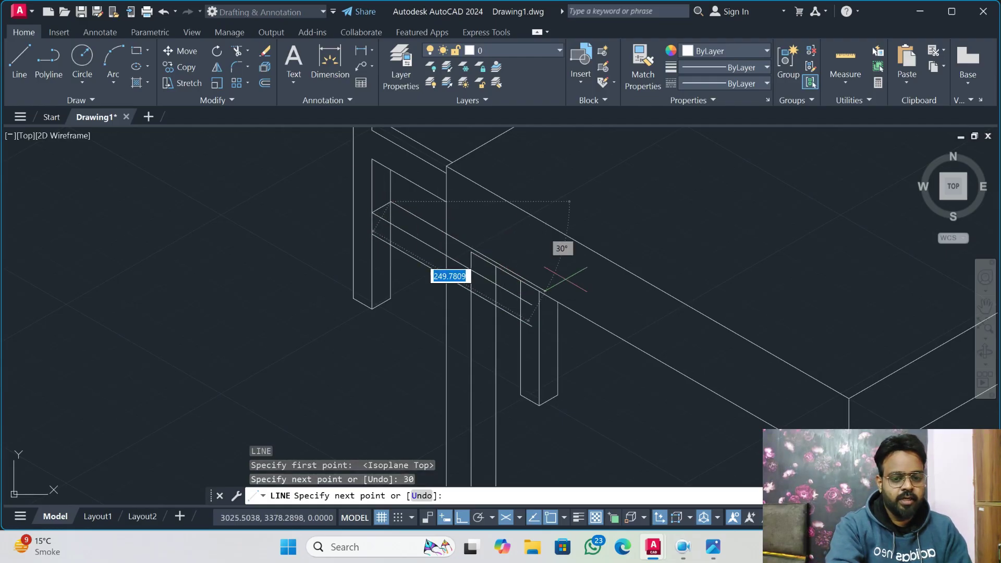
pyautogui.click(471, 232)
pyautogui.press('Escape')
pyautogui.press('Escape')
pyautogui.press('Escape')
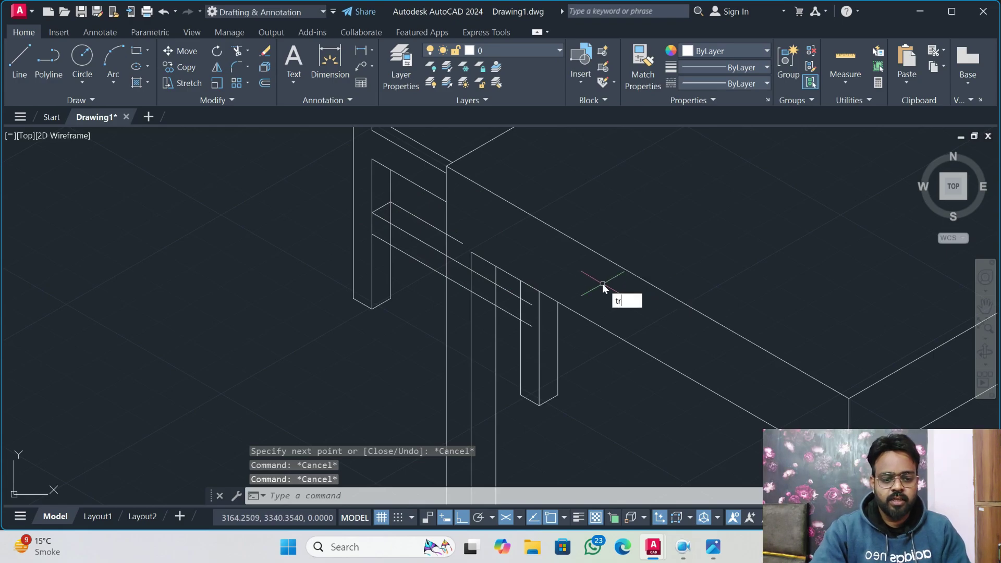
# - Trim the stretcher lines where they pass behind the table's corner leg and overlap the second chair's front leg
pyautogui.write('tr')
pyautogui.press('Return')
pyautogui.click(463, 239)
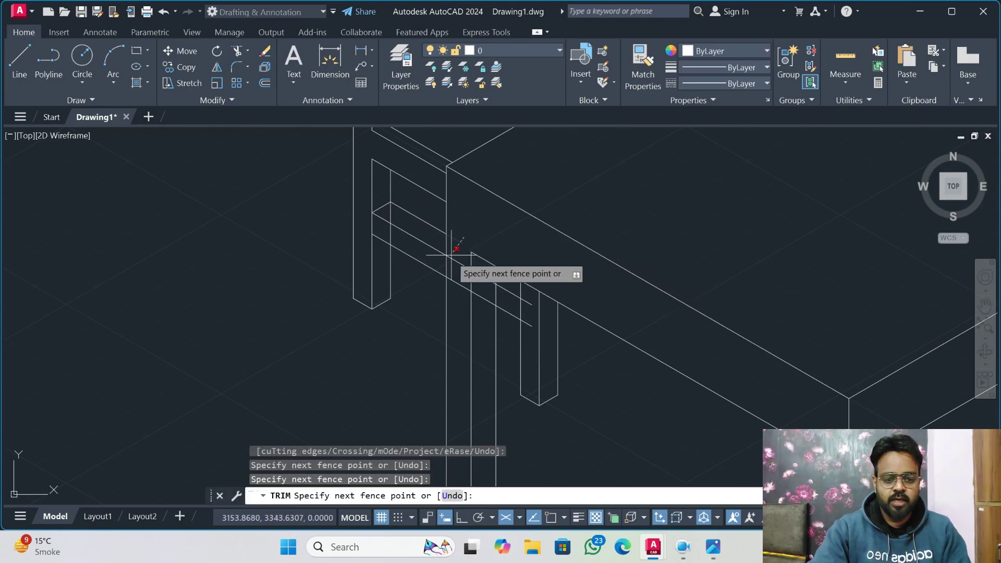
pyautogui.click(455, 306)
pyautogui.click(458, 225)
pyautogui.click(456, 268)
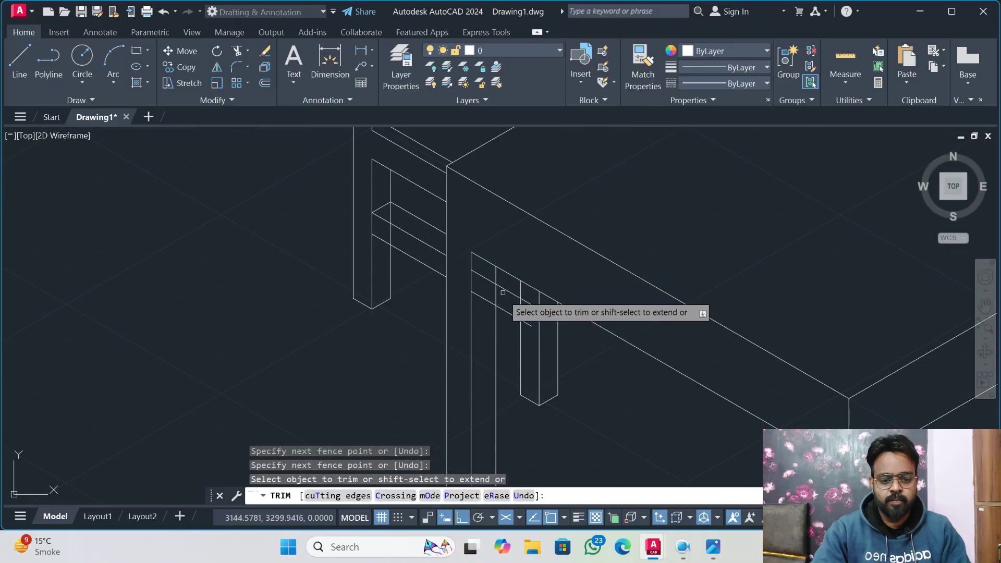
pyautogui.click(485, 271)
pyautogui.click(485, 319)
pyautogui.press('Return')
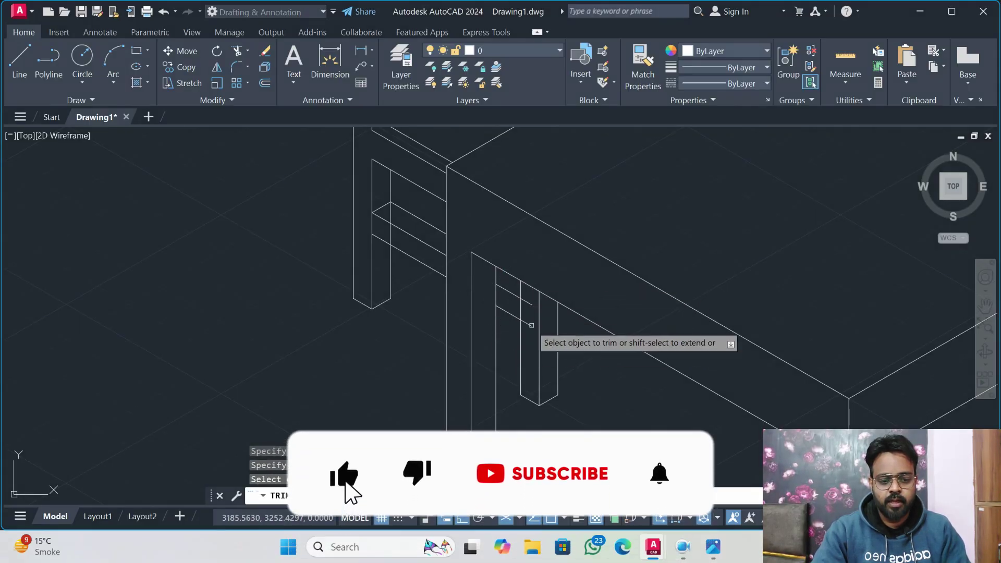
pyautogui.click(529, 334)
pyautogui.click(530, 299)
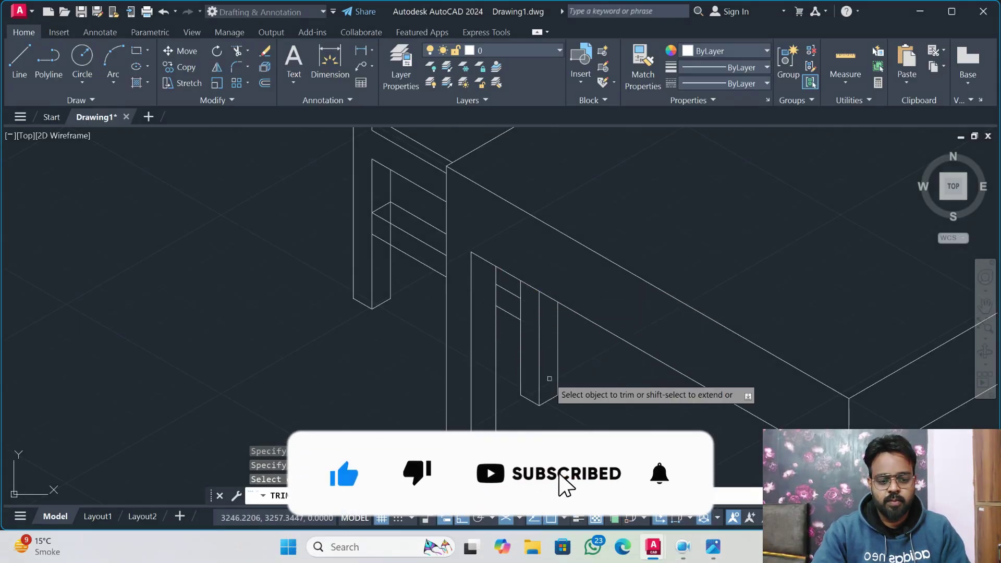
pyautogui.press('Return')
# - Trim the second chair's rear-leg edge where it crosses behind the stretcher's top and front faces
pyautogui.scroll(-1, 602, 430)
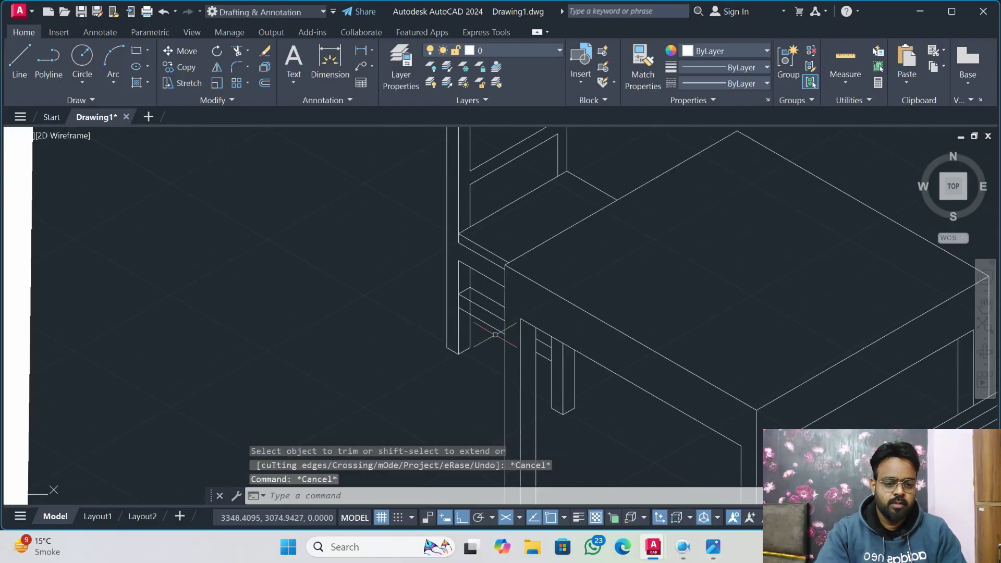
pyautogui.scroll(1, 496, 334)
pyautogui.write('tr')
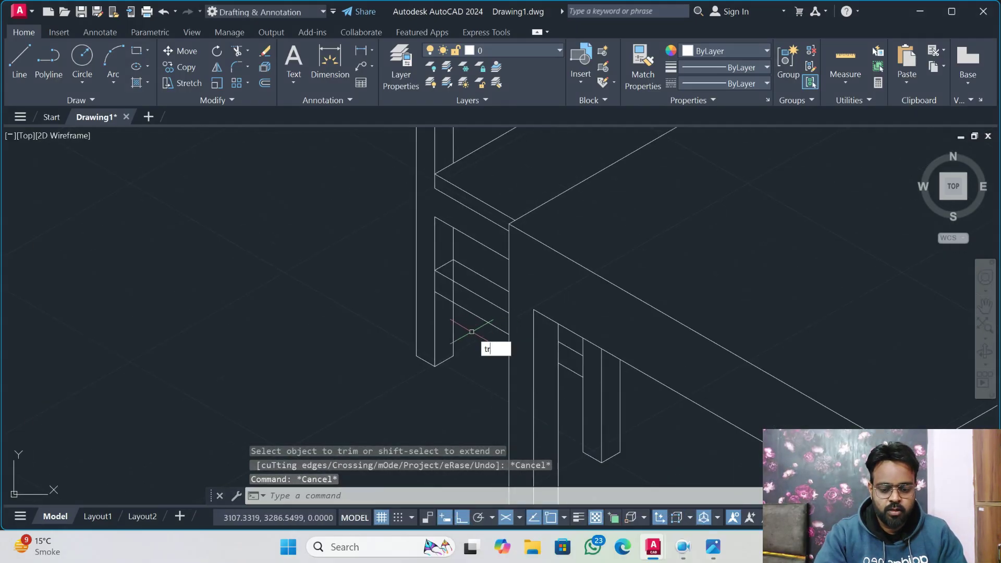
pyautogui.press('Return')
pyautogui.click(454, 297)
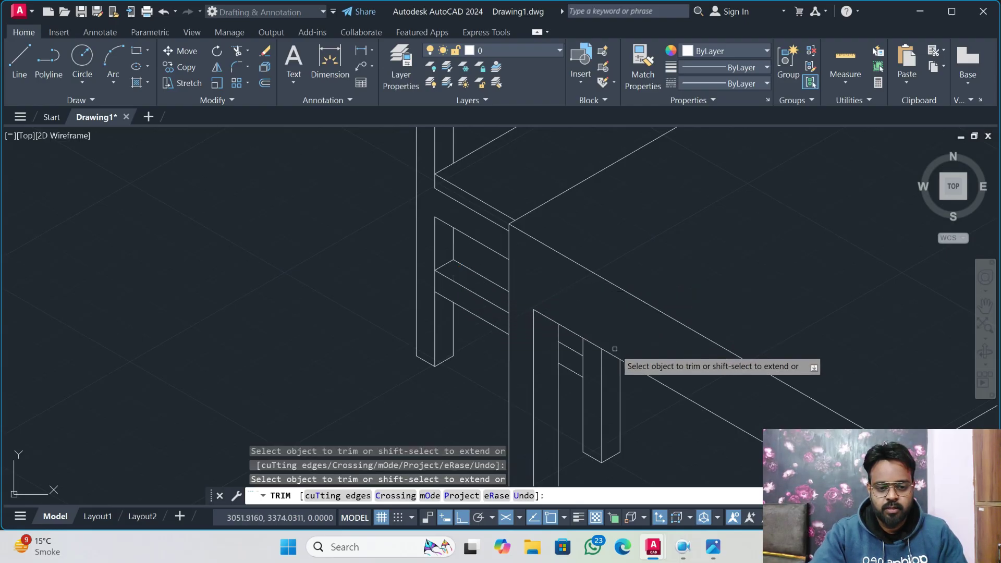
pyautogui.scroll(-2, 615, 349)
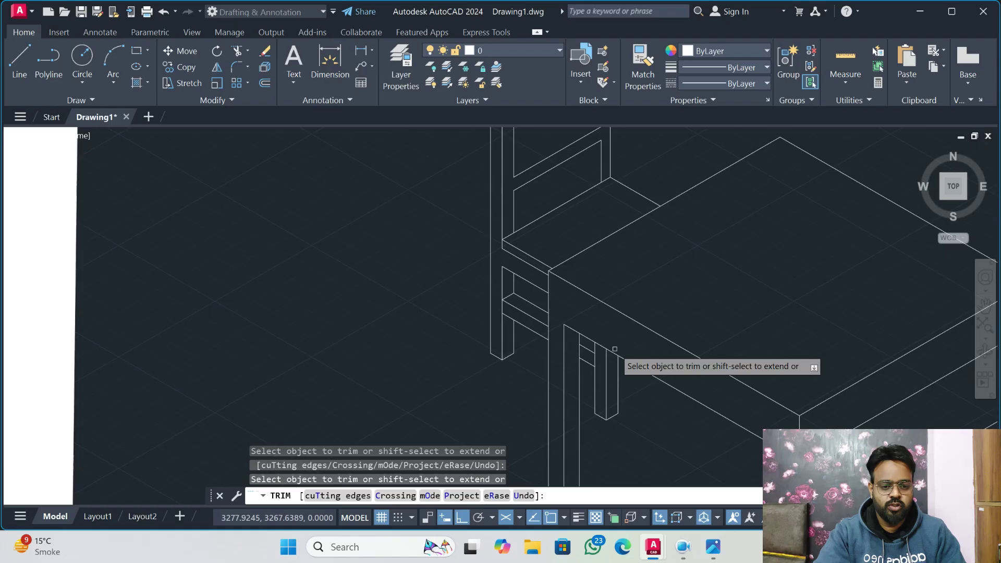
pyautogui.scroll(-2, 615, 349)
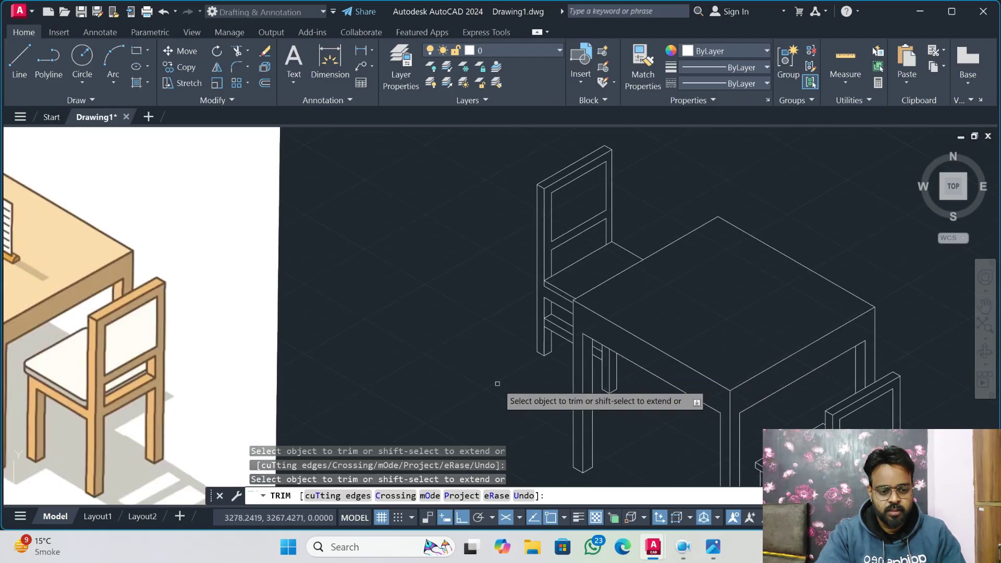
pyautogui.scroll(-1, 498, 383)
pyautogui.moveTo(498, 384)
pyautogui.mouseDown(button='middle')
pyautogui.moveTo(478, 361)
pyautogui.moveTo(449, 353)
pyautogui.mouseUp(button='middle')
pyautogui.scroll(2, 474, 333)
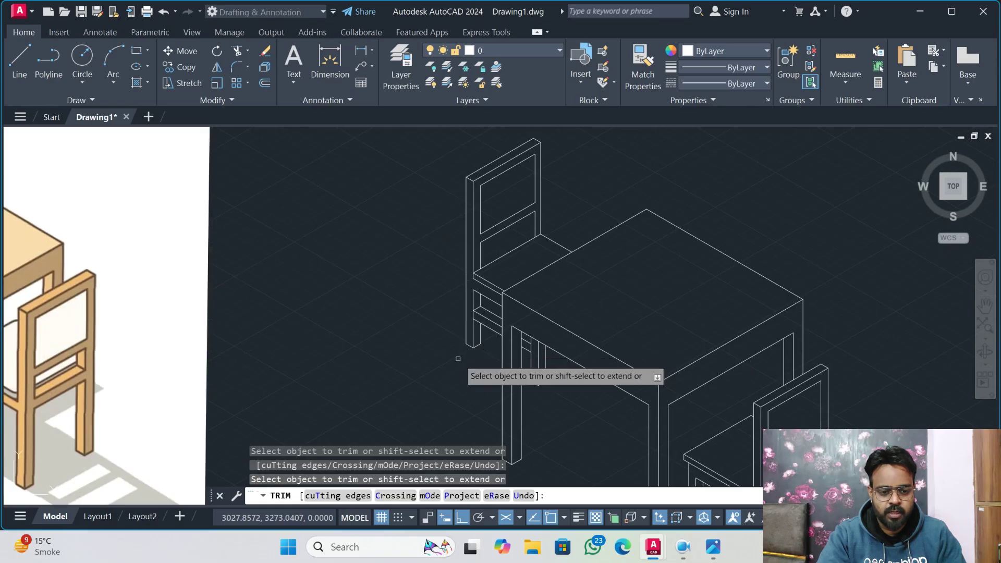
pyautogui.scroll(-2, 458, 359)
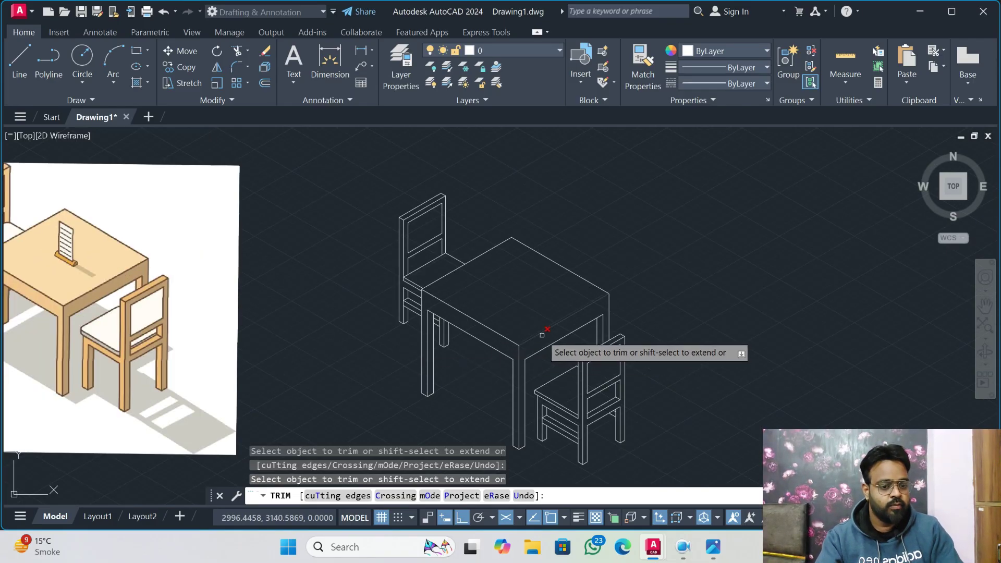
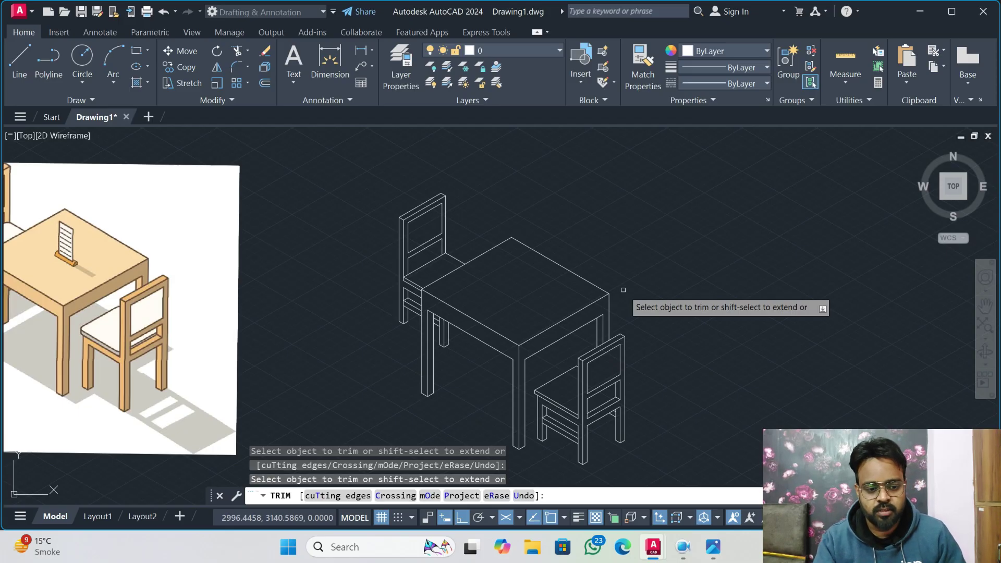
pyautogui.press('Escape')
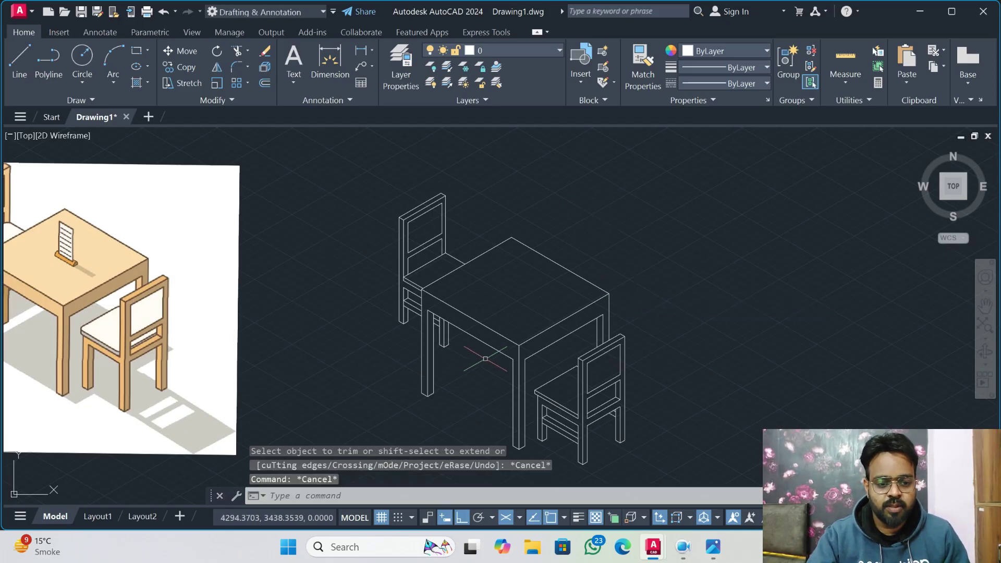
# - Turn off the grid and fill the tabletop with a solid hatch in colour 254,234,185
pyautogui.press('F7')
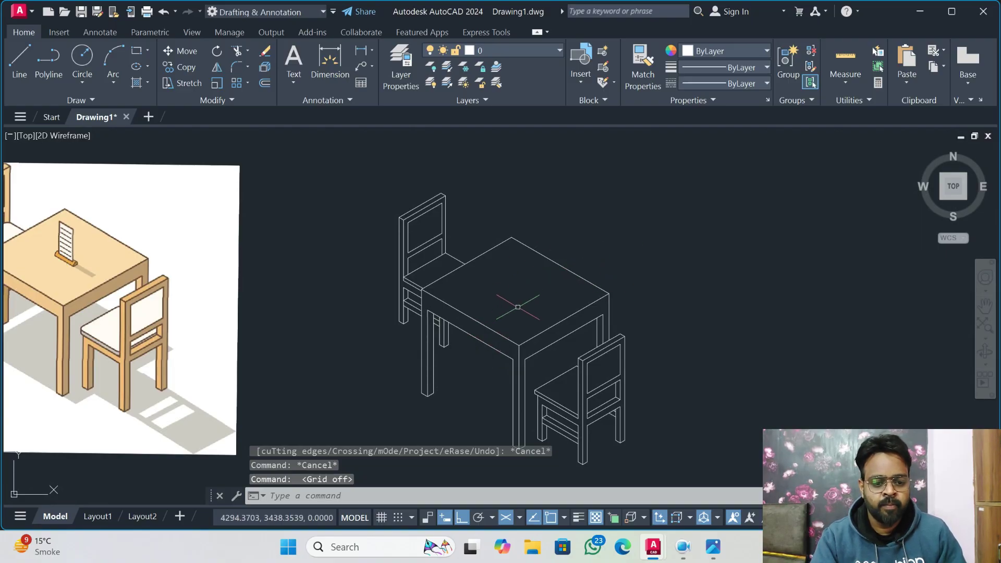
pyautogui.write('h')
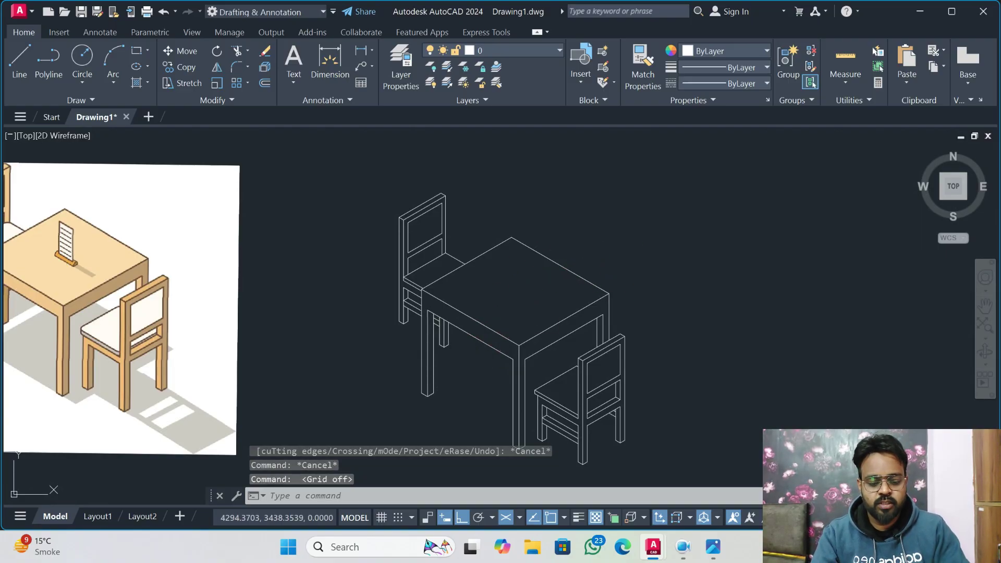
pyautogui.press('Return')
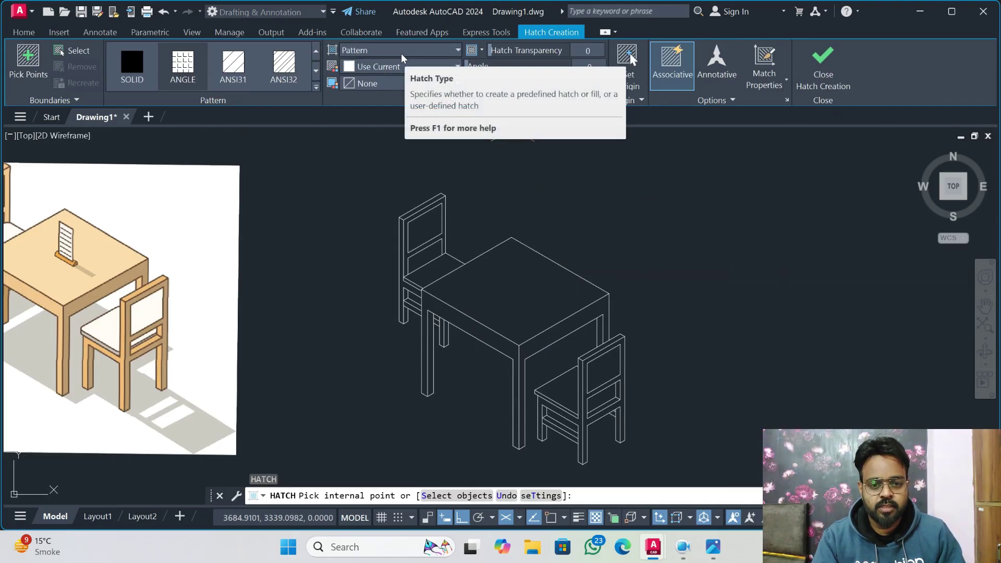
pyautogui.click(403, 58)
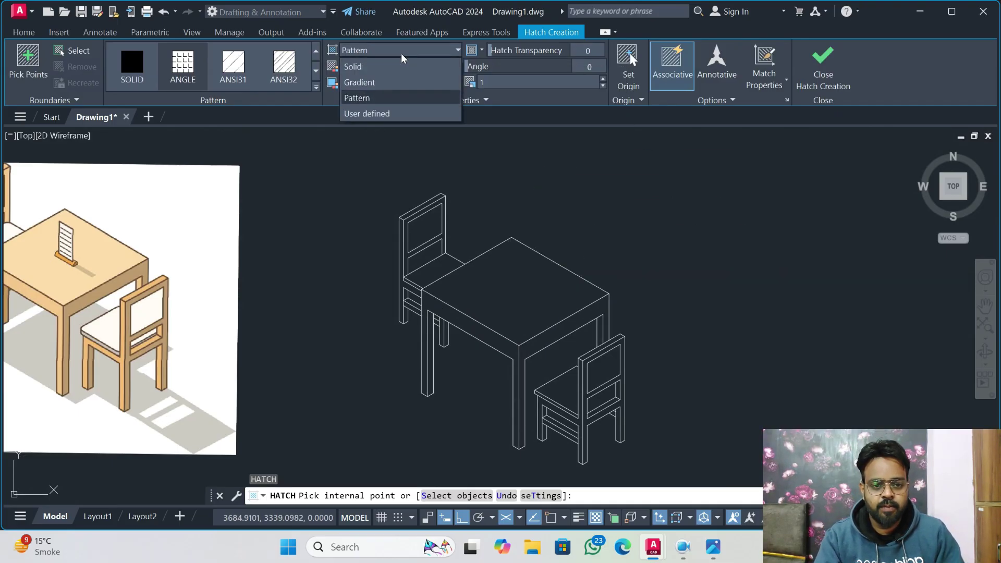
pyautogui.click(368, 67)
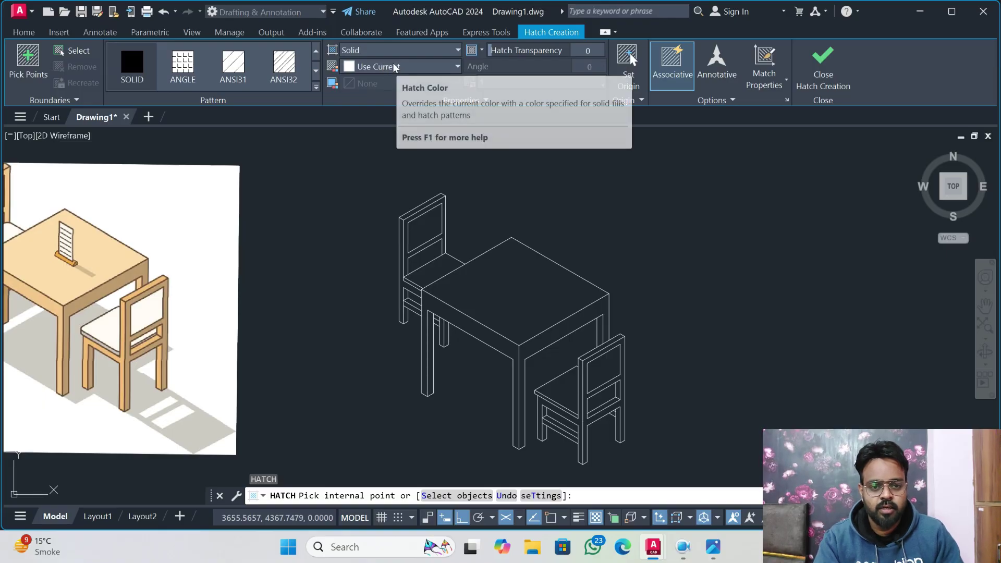
pyautogui.click(395, 67)
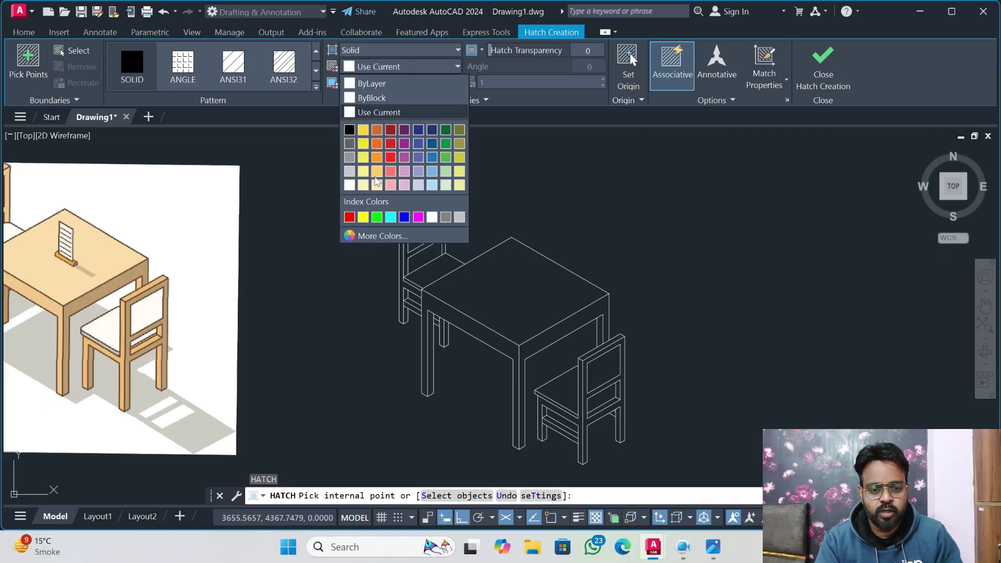
pyautogui.click(377, 186)
pyautogui.click(478, 303)
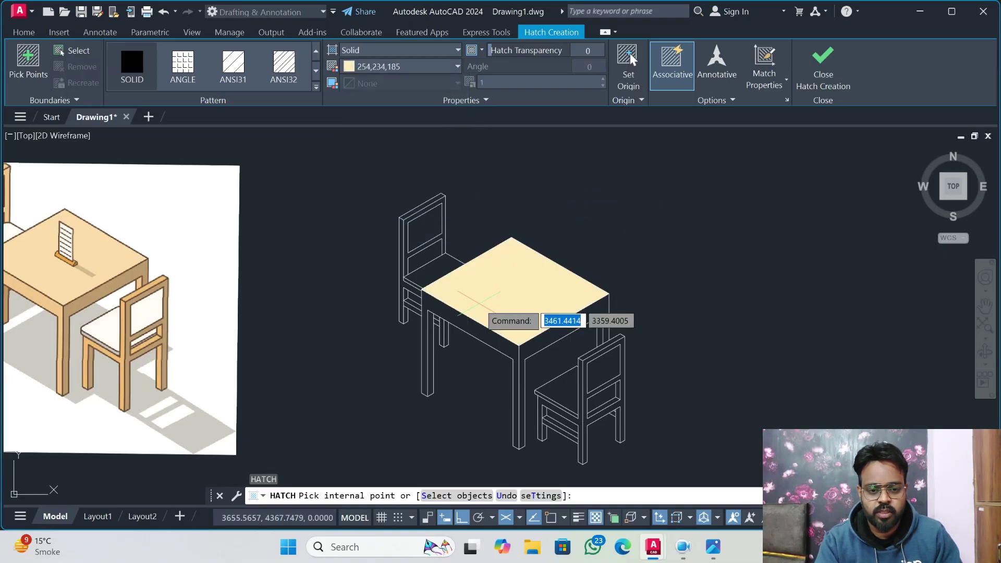
pyautogui.click(478, 303)
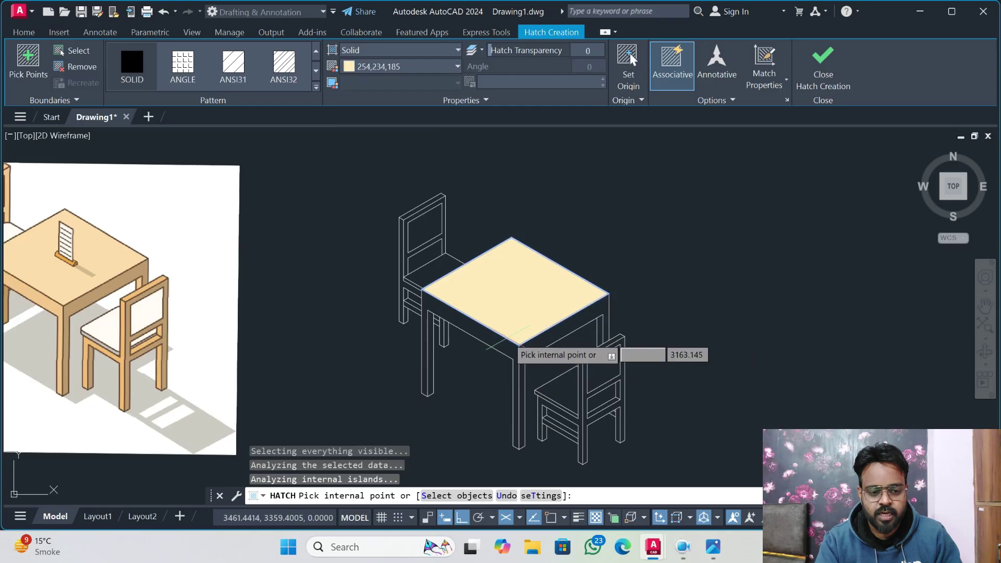
pyautogui.click(373, 67)
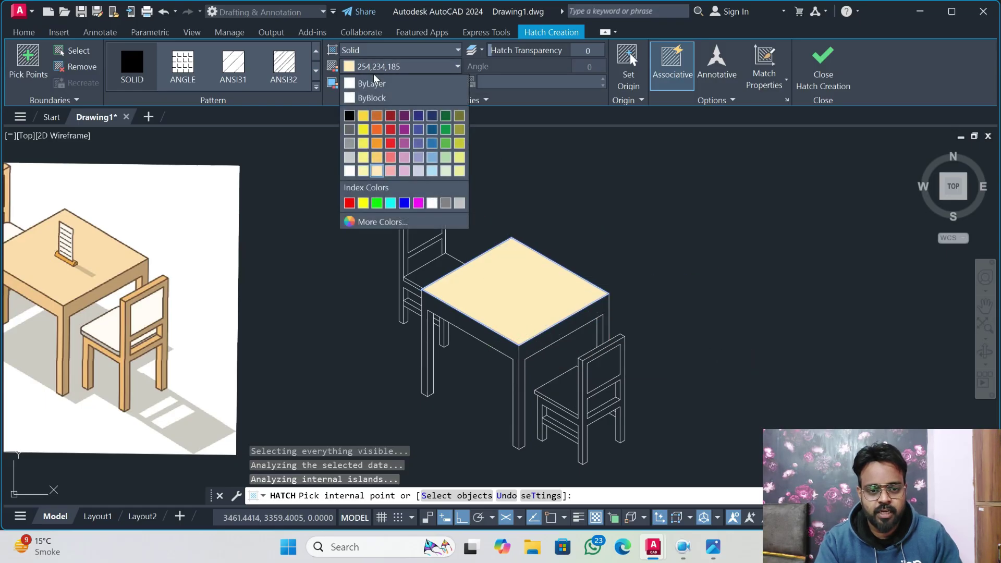
pyautogui.click(383, 68)
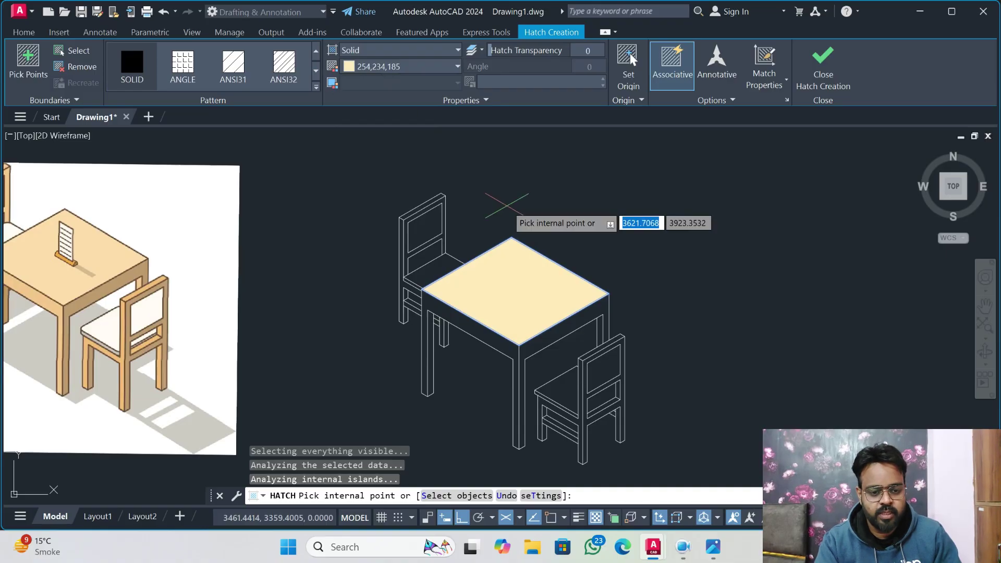
pyautogui.press('Return')
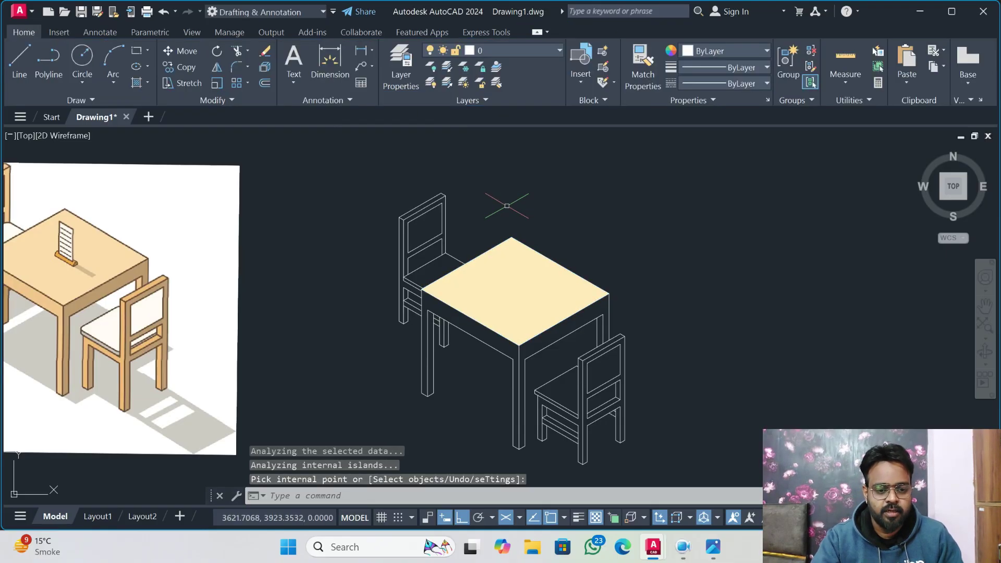
# - Fill the table's aprons and legs with a solid hatch in colour 254,204,102
pyautogui.press('Return')
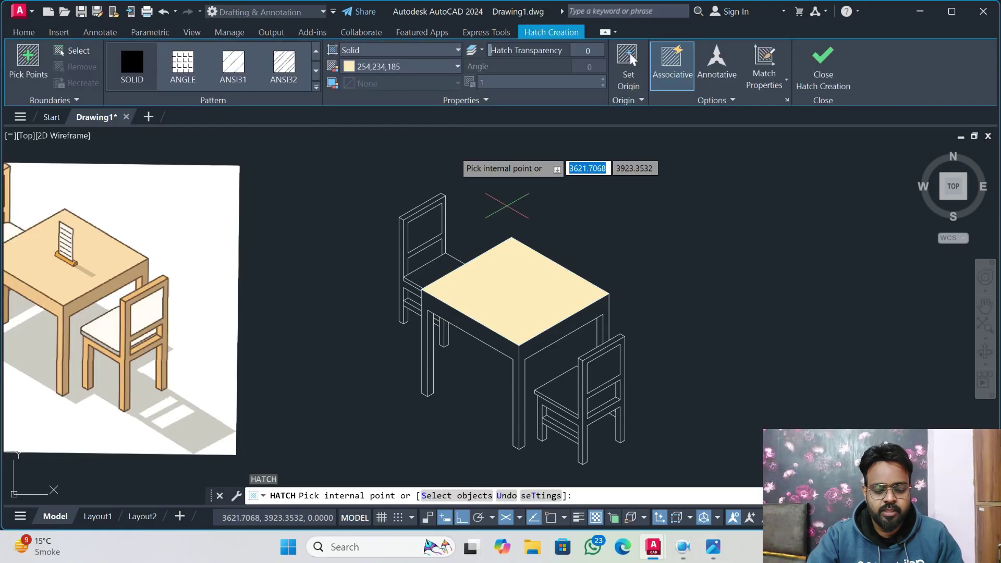
pyautogui.click(372, 67)
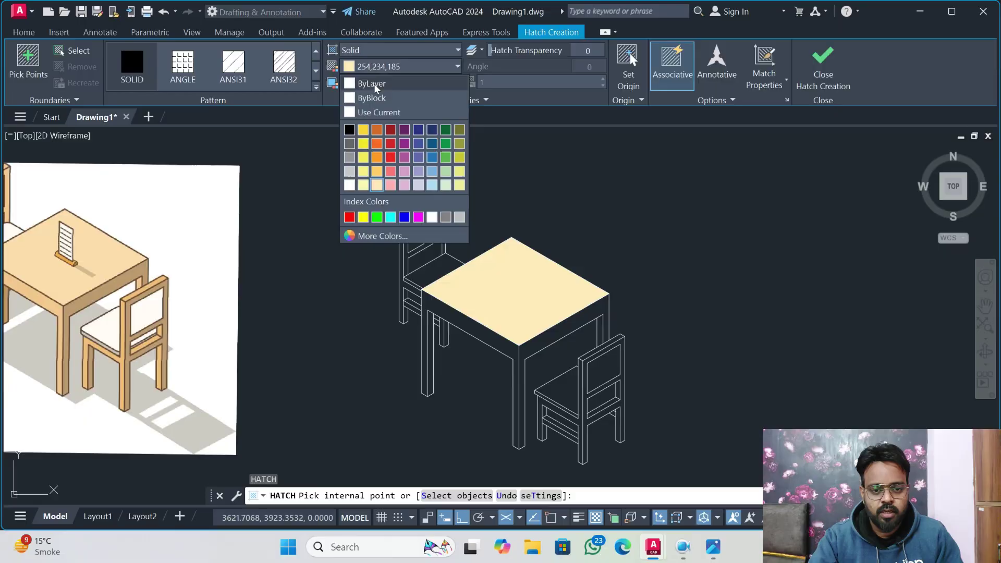
pyautogui.click(377, 172)
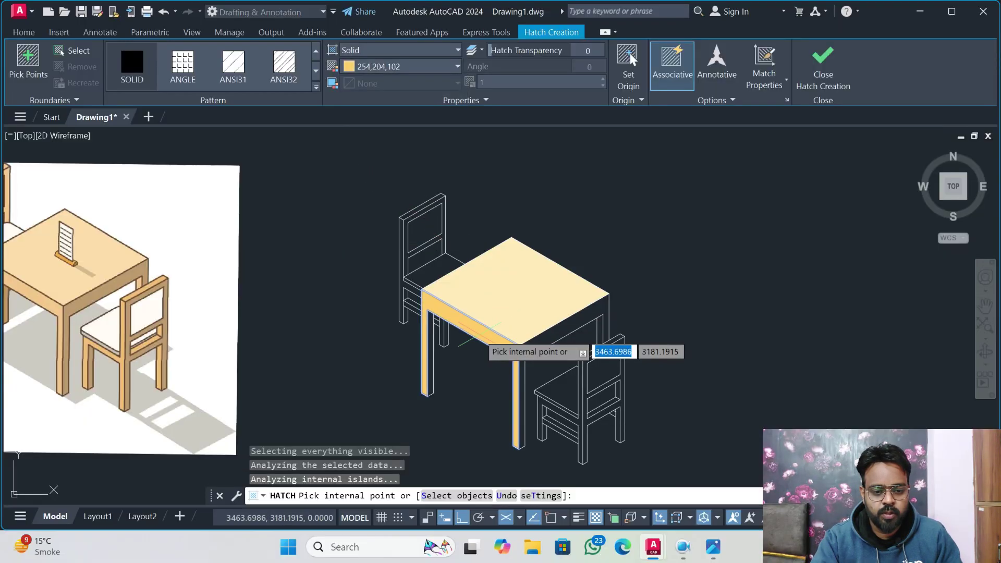
pyautogui.click(533, 345)
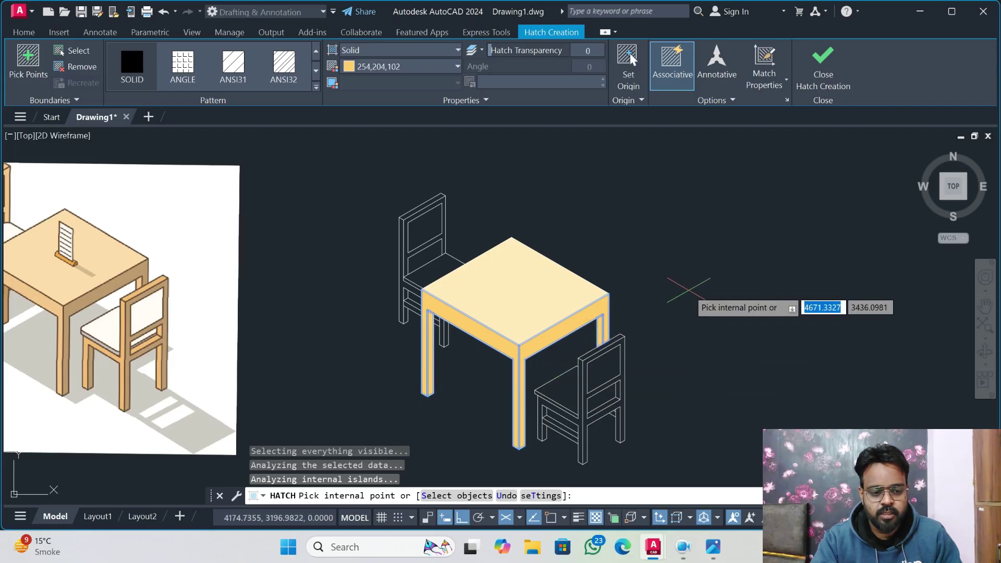
pyautogui.press('Return')
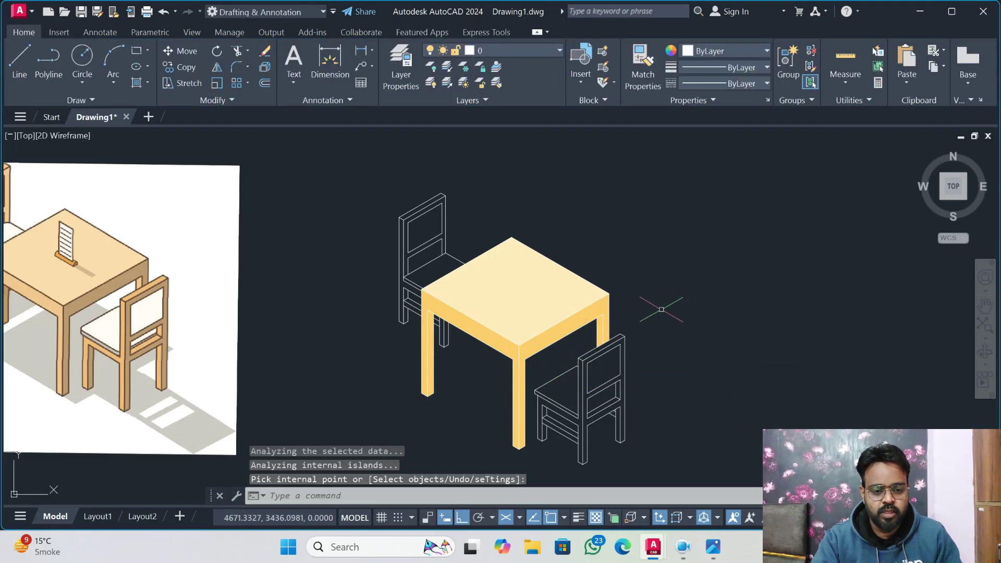
# - Fill the seat and backrest openings of the chair behind the table with a solid hatch in colour 255,255,255
pyautogui.scroll(2, 397, 230)
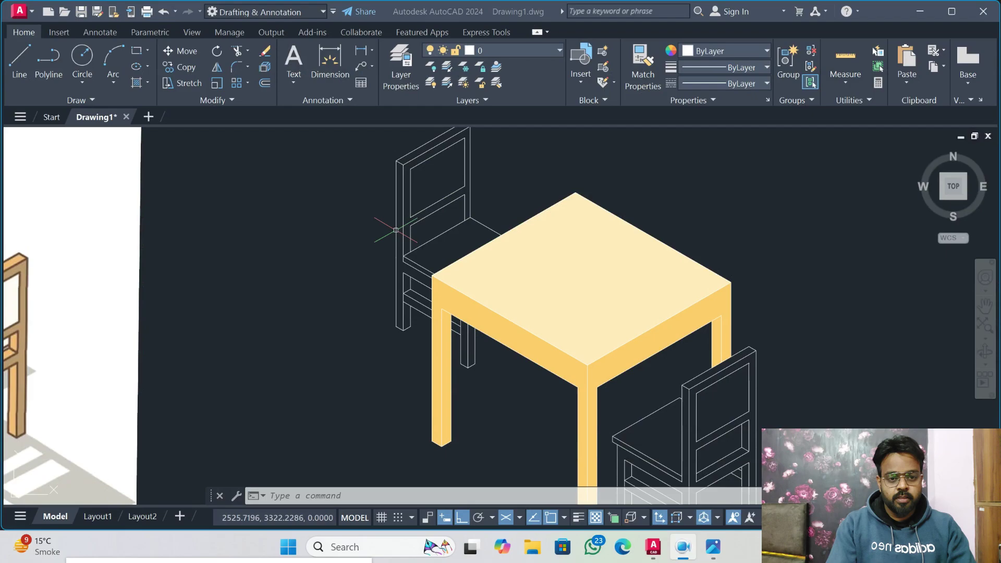
pyautogui.click(420, 251)
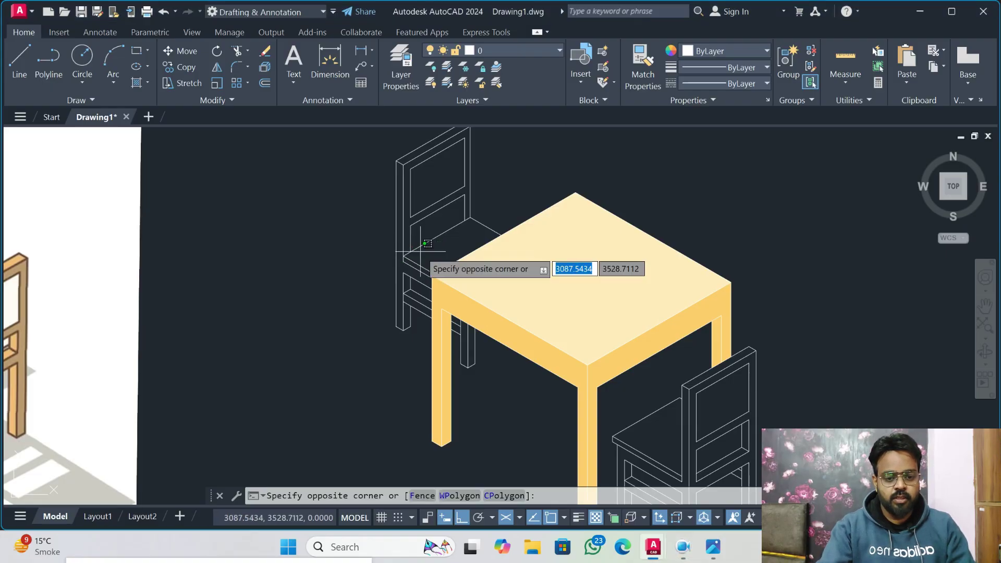
pyautogui.write('h')
pyautogui.press('Return')
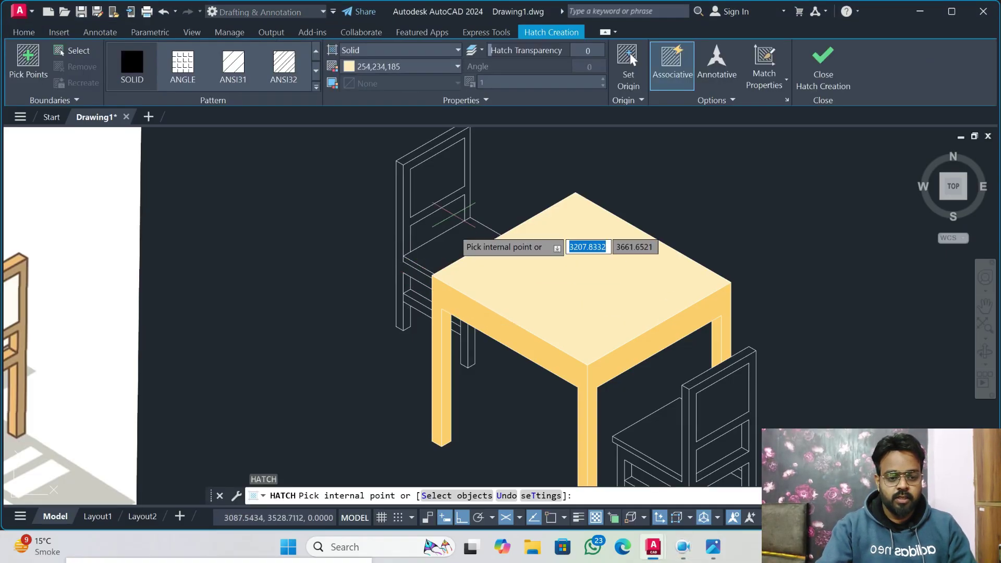
pyautogui.click(392, 68)
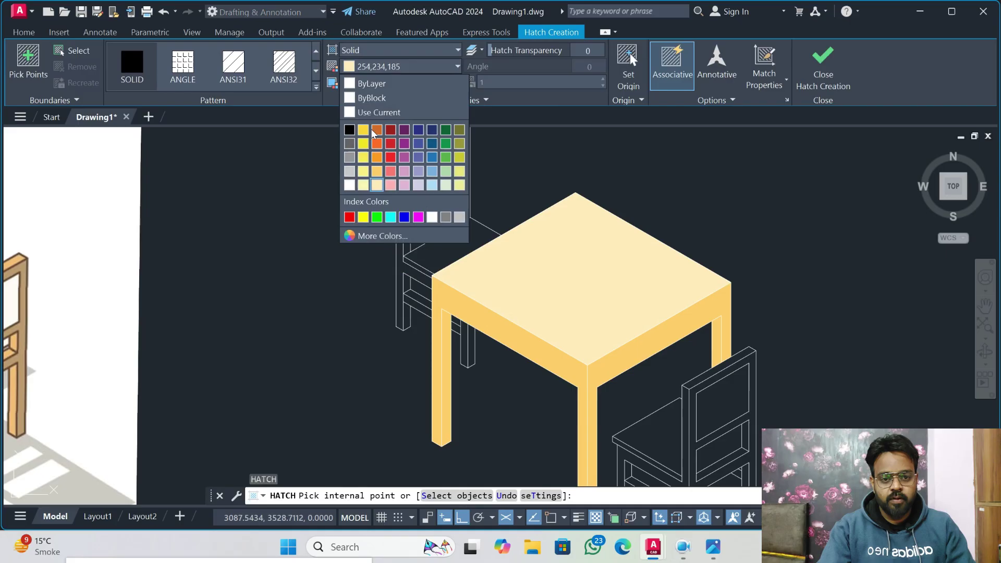
pyautogui.click(350, 185)
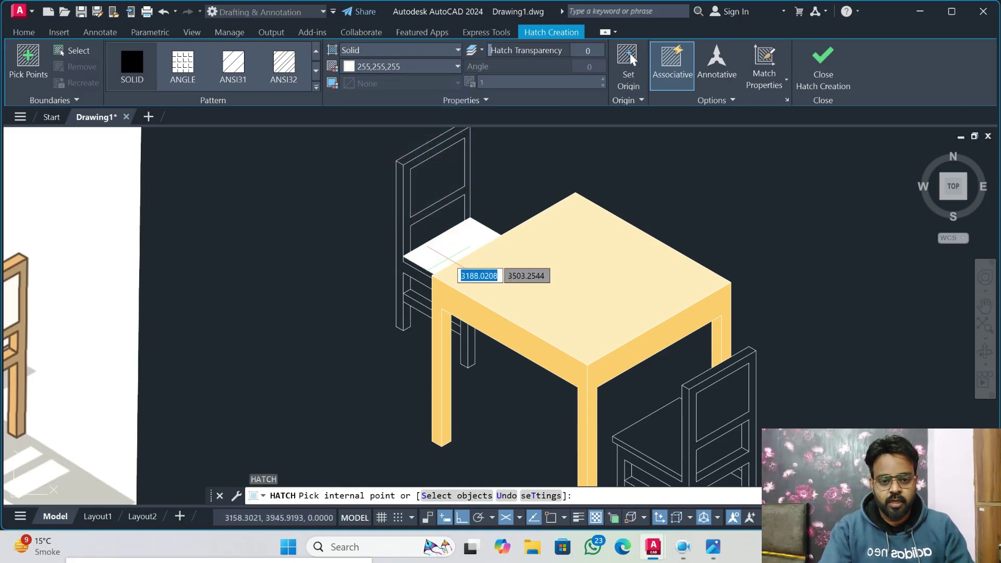
pyautogui.scroll(5, 443, 260)
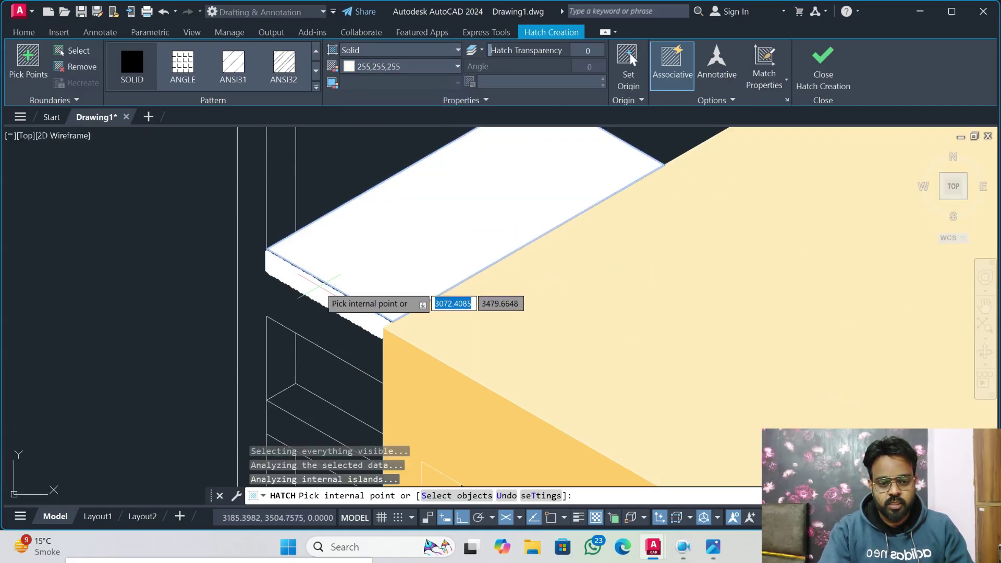
pyautogui.scroll(-6, 315, 286)
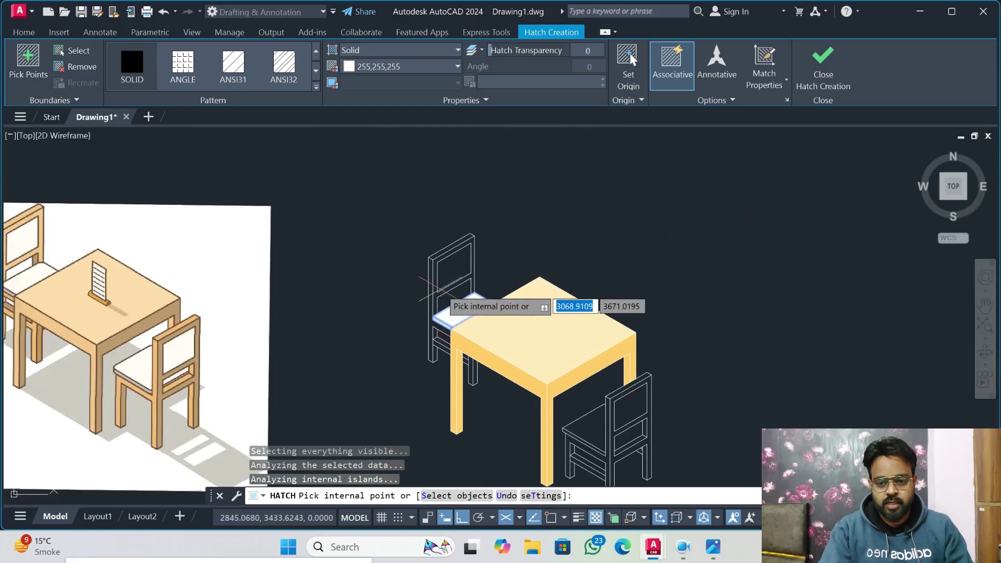
pyautogui.click(449, 273)
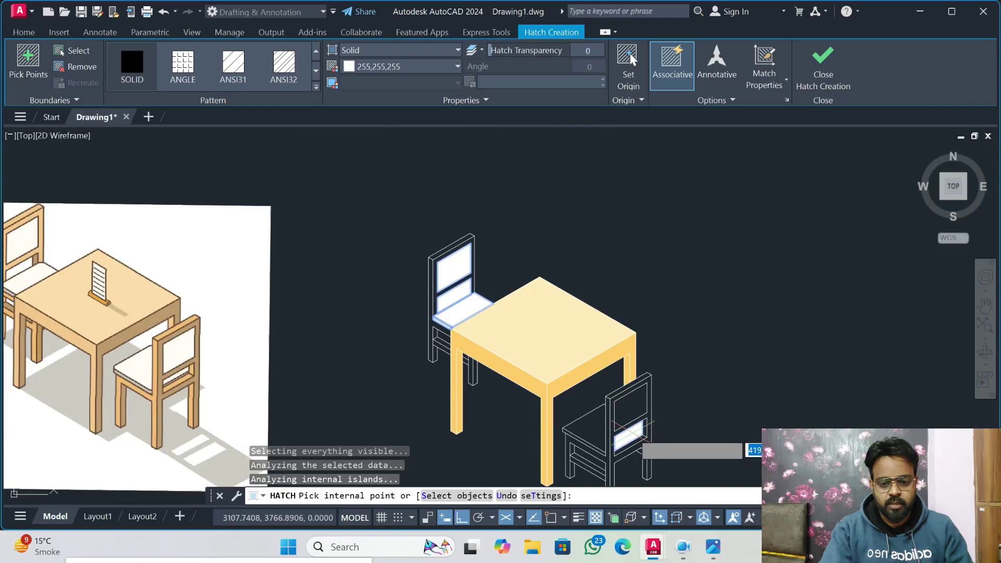
# - Add the front chair's backrest openings and its seat's top and edge to the white solid hatch
pyautogui.click(633, 404)
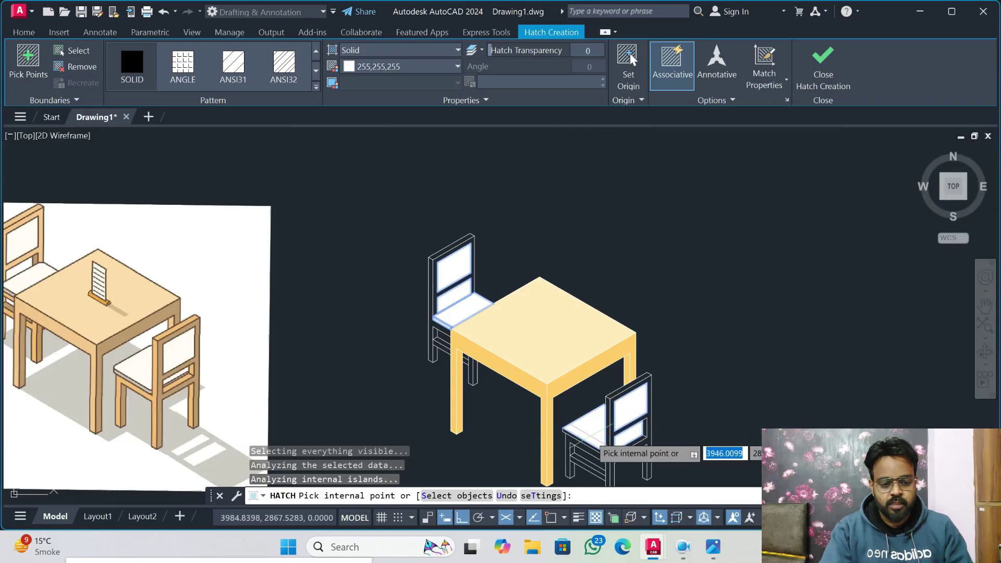
pyautogui.scroll(7, 595, 439)
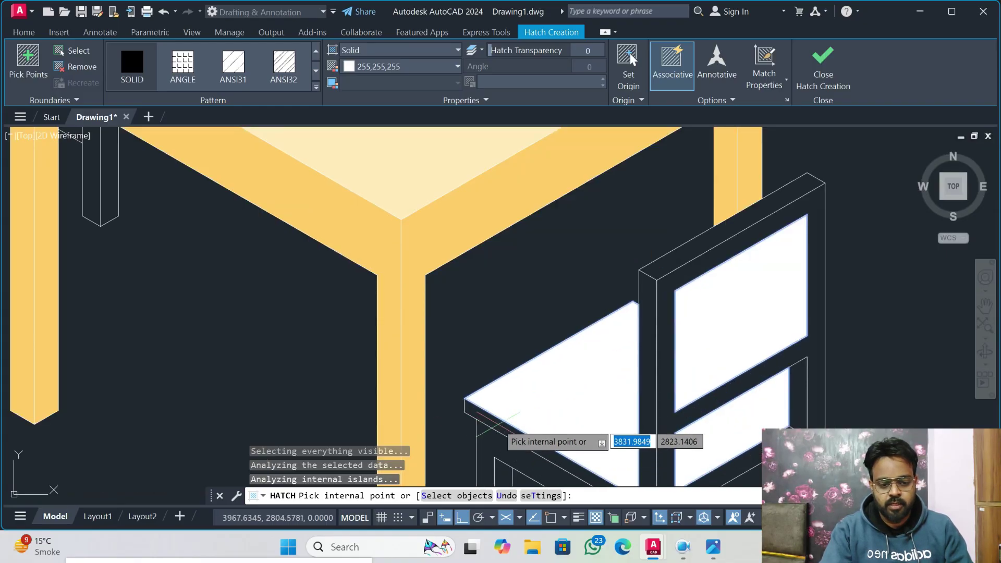
pyautogui.scroll(-7, 503, 325)
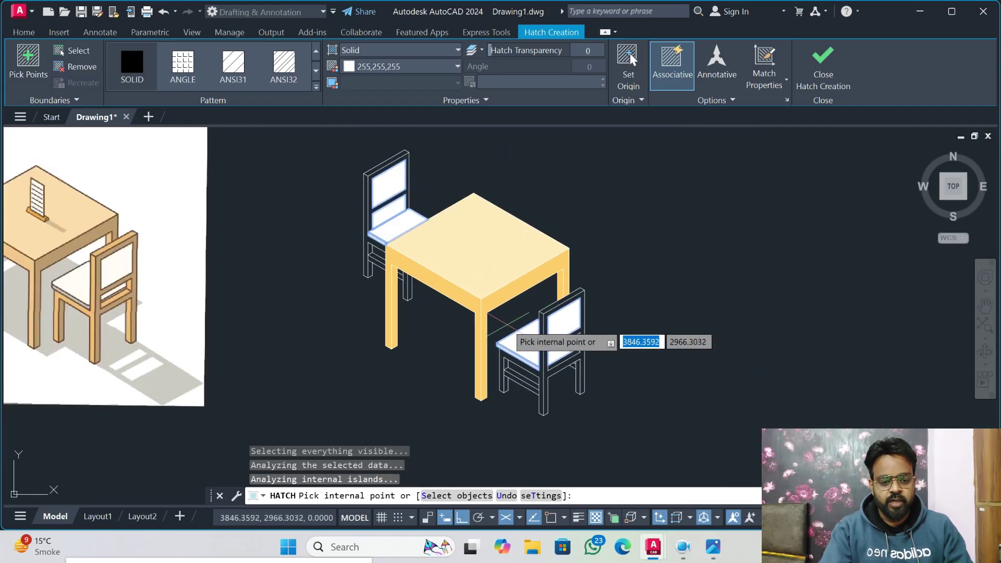
pyautogui.press('Return')
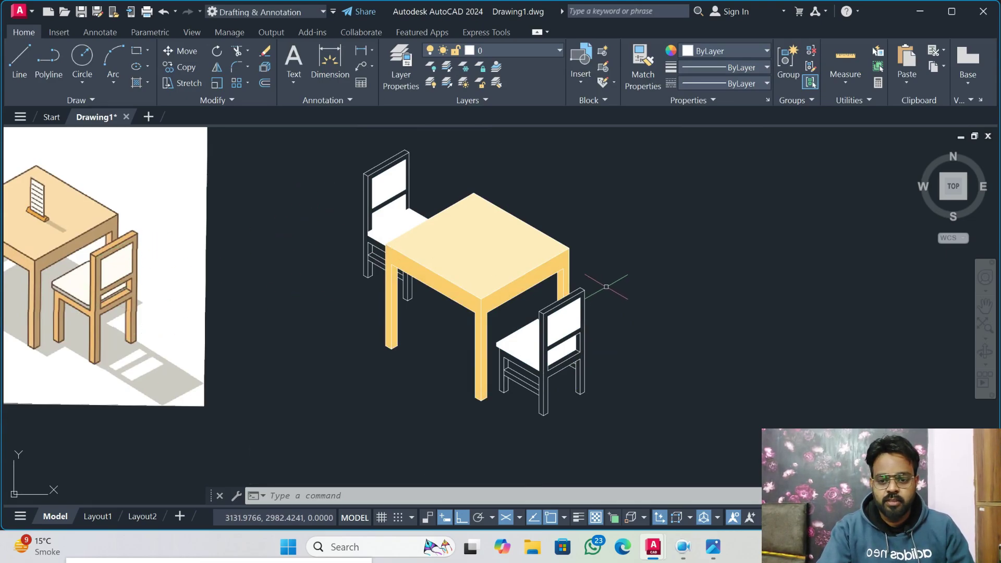
# - Fill the front chair's side frame, backrest frame and backrest top edge with a solid hatch in colour 248,153,30
pyautogui.press('Return')
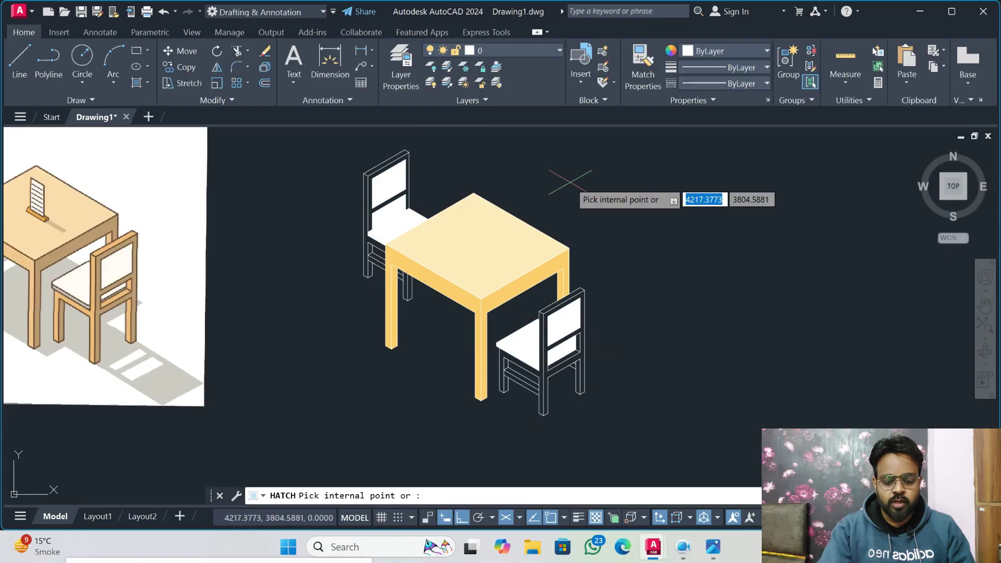
pyautogui.click(427, 51)
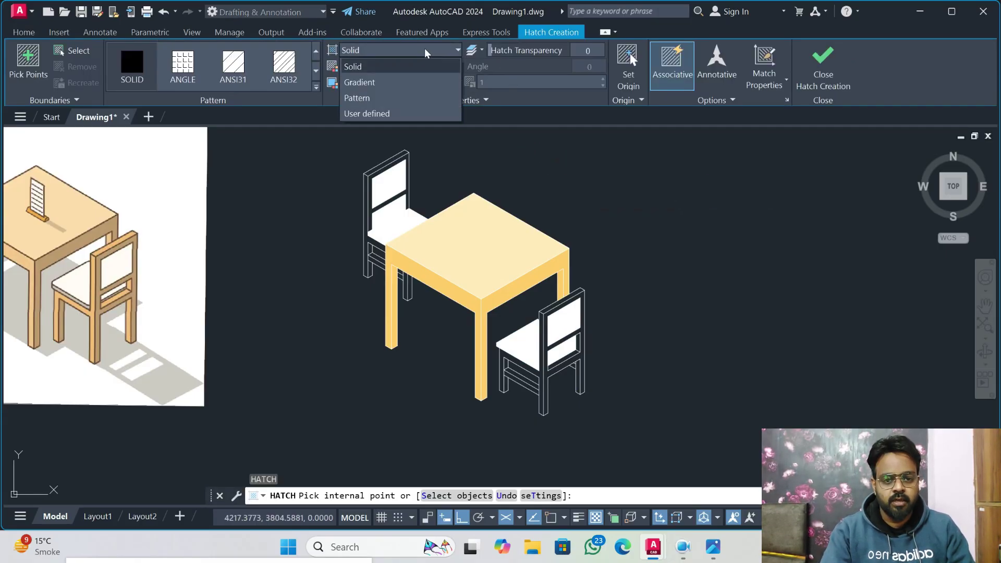
pyautogui.click(426, 51)
pyautogui.click(427, 67)
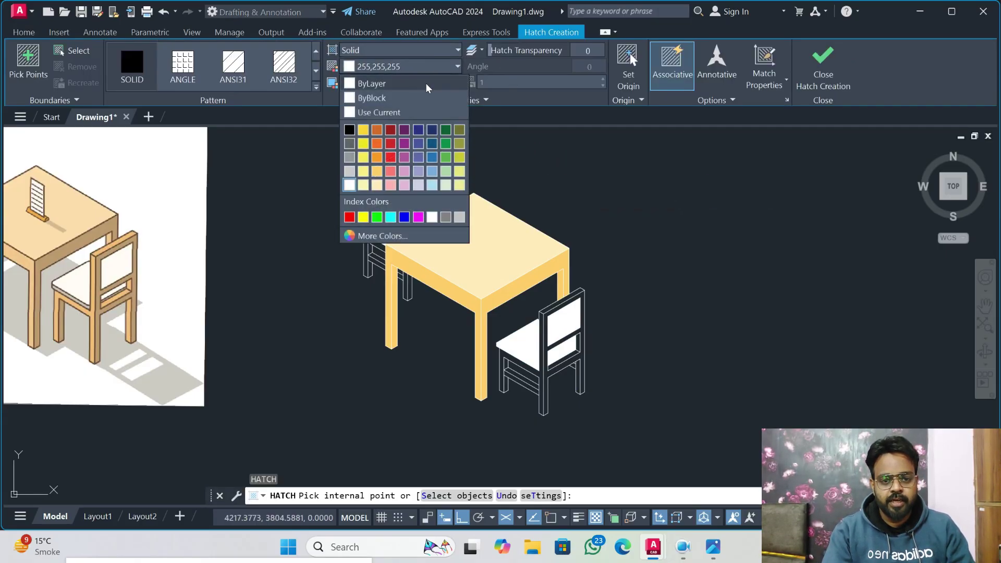
pyautogui.click(378, 158)
pyautogui.scroll(6, 553, 362)
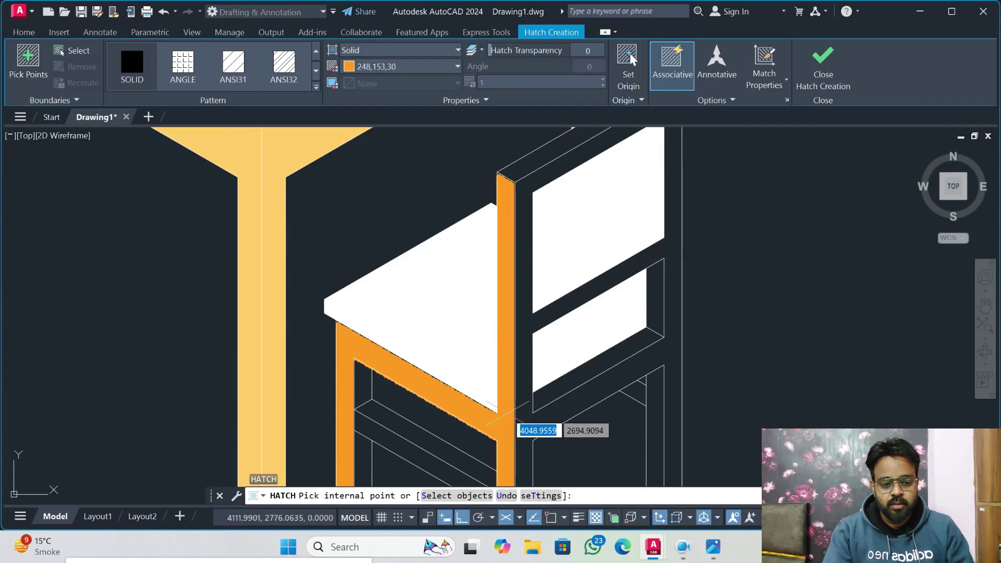
pyautogui.click(505, 412)
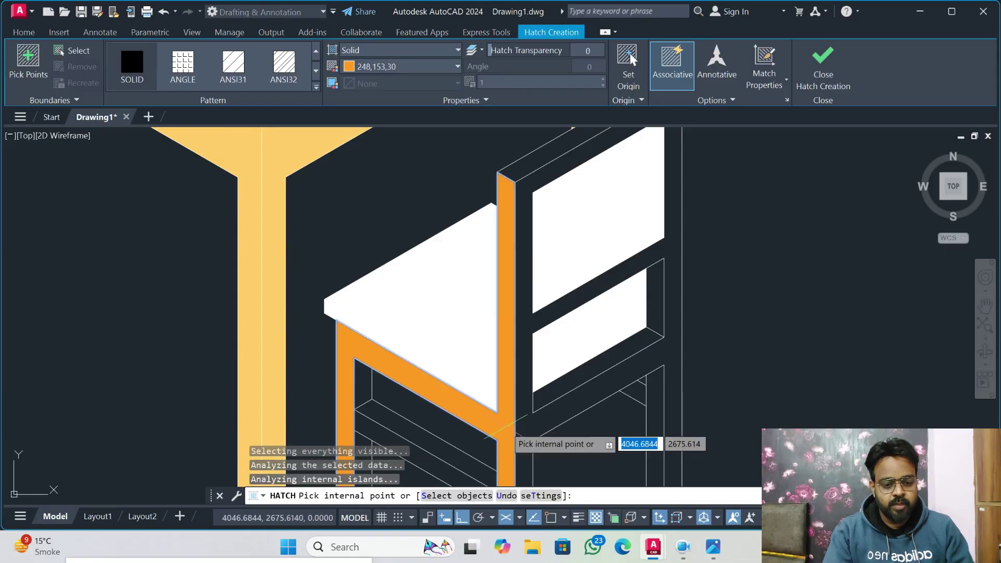
pyautogui.click(528, 383)
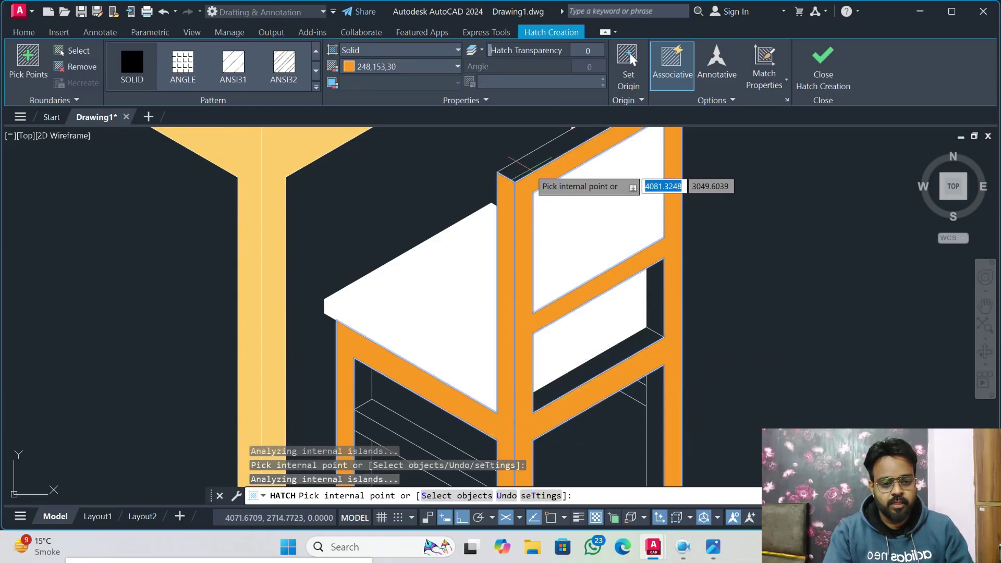
pyautogui.click(528, 168)
pyautogui.scroll(-3, 556, 308)
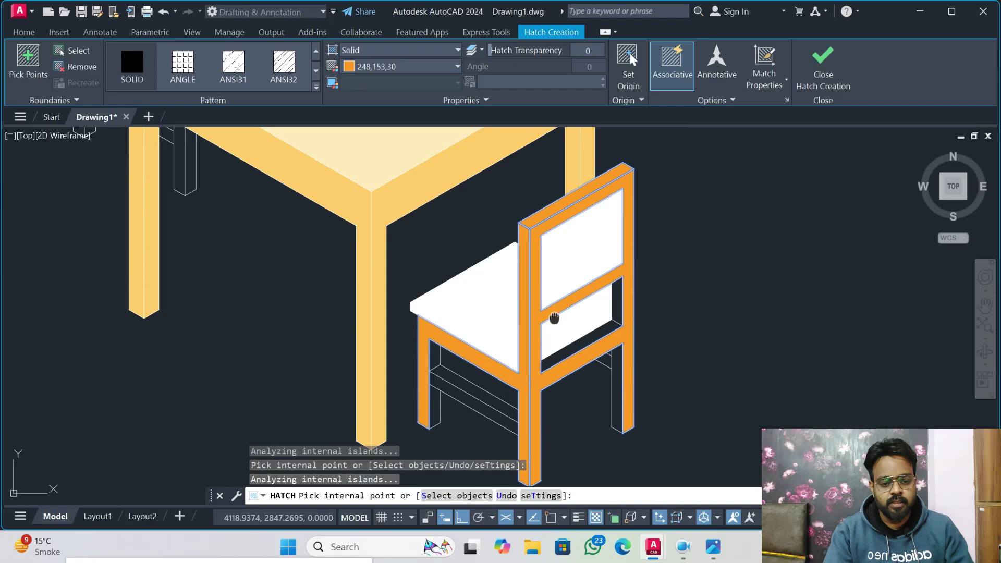
# - Add the front chair's side stretcher and inner leg faces to the orange solid hatch
pyautogui.scroll(3, 555, 260)
pyautogui.scroll(2, 380, 249)
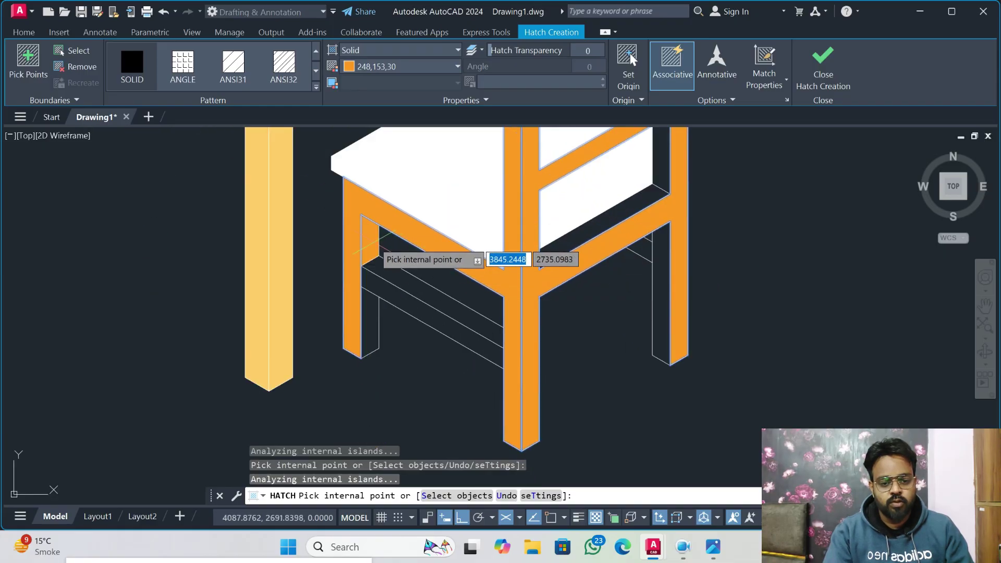
pyautogui.click(386, 276)
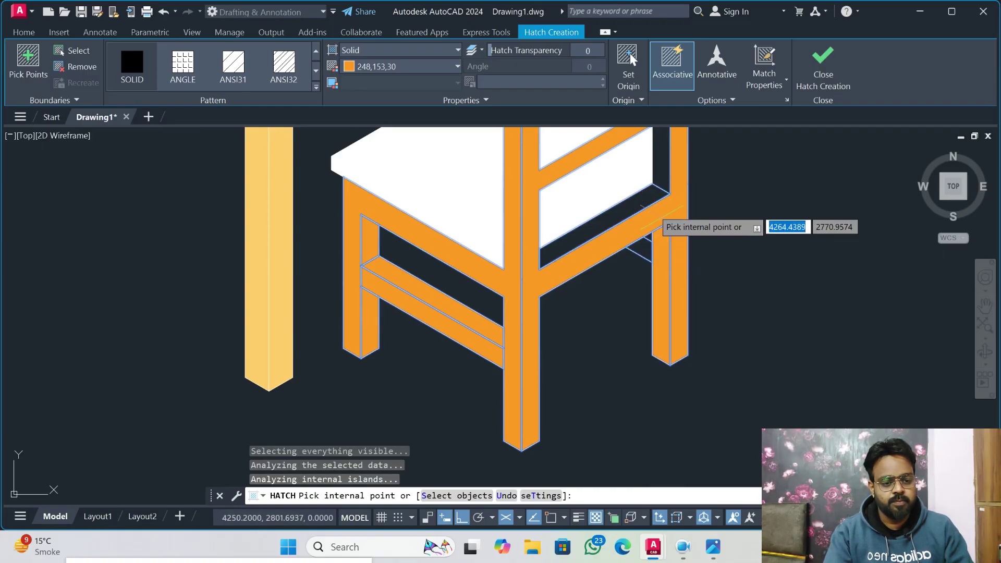
pyautogui.click(639, 204)
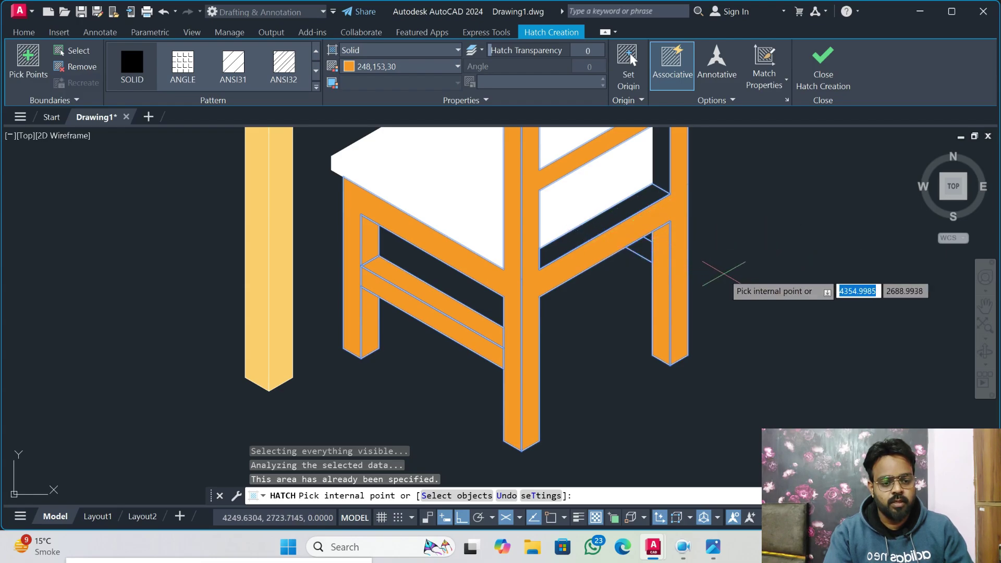
# - Extend the orange solid hatch to the side frame, legs and stretcher of the chair behind the table
pyautogui.scroll(-5, 647, 281)
pyautogui.moveTo(381, 307); pyautogui.dragTo(517, 495, button='middle')
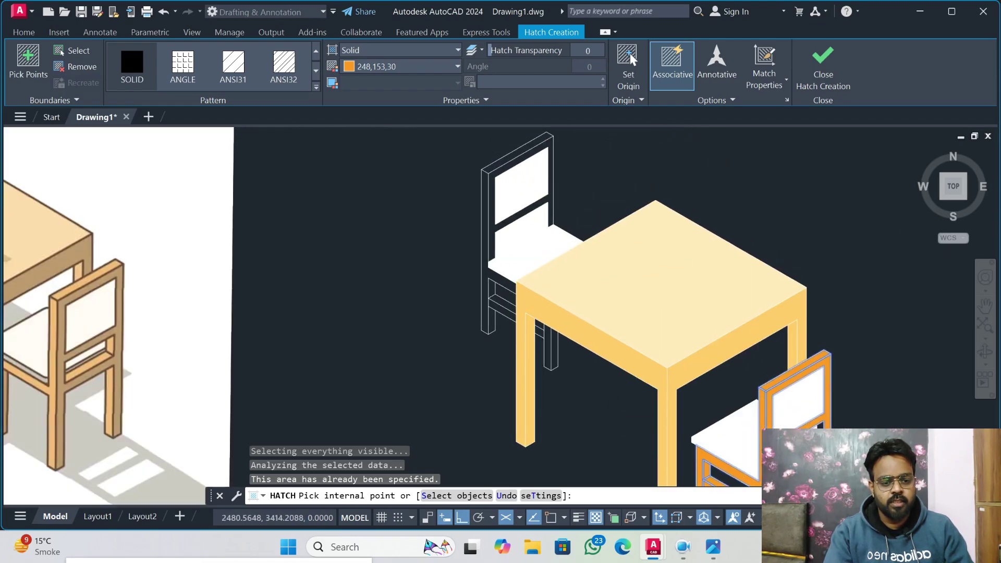
pyautogui.scroll(2, 506, 386)
pyautogui.click(478, 284)
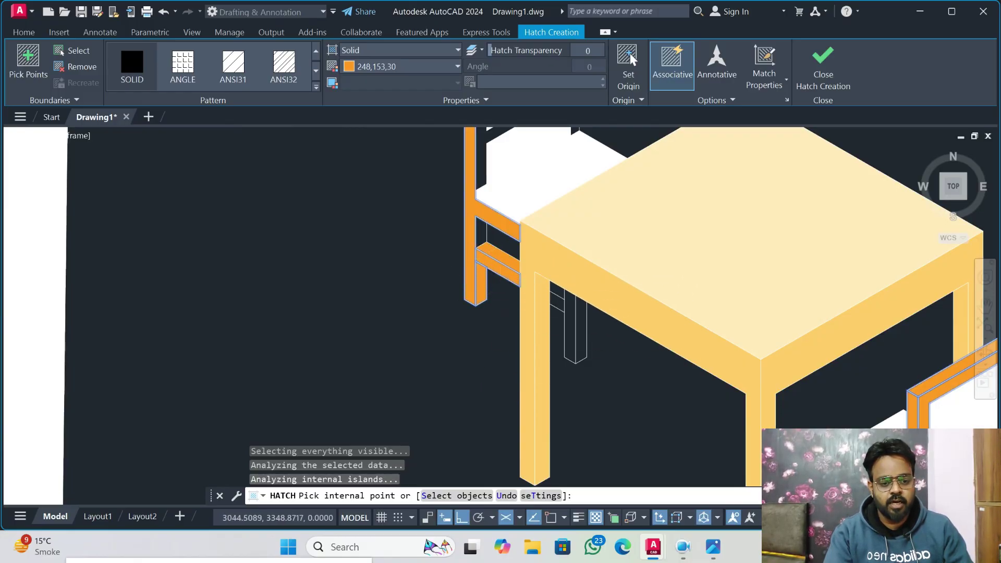
pyautogui.click(489, 238)
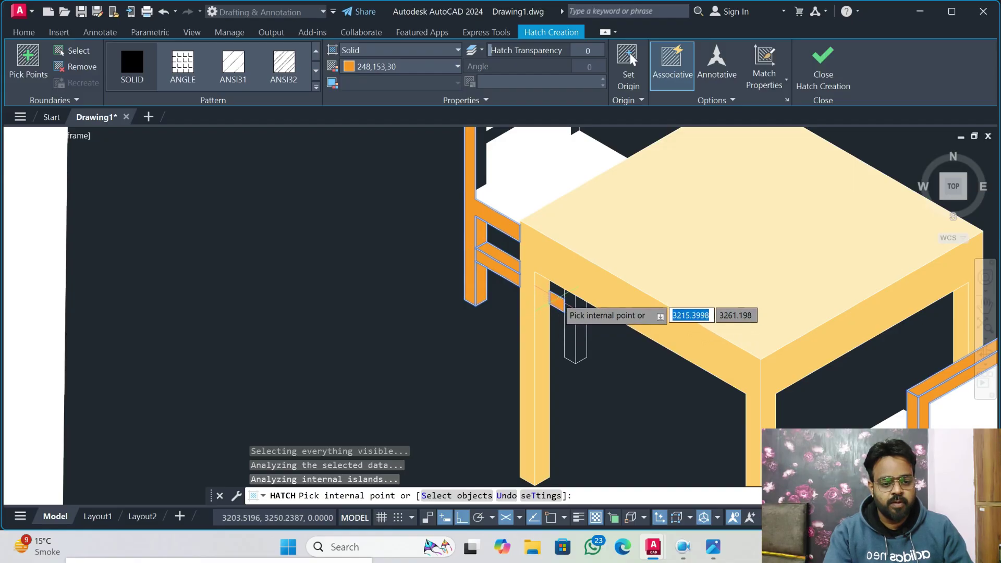
pyautogui.scroll(4, 558, 302)
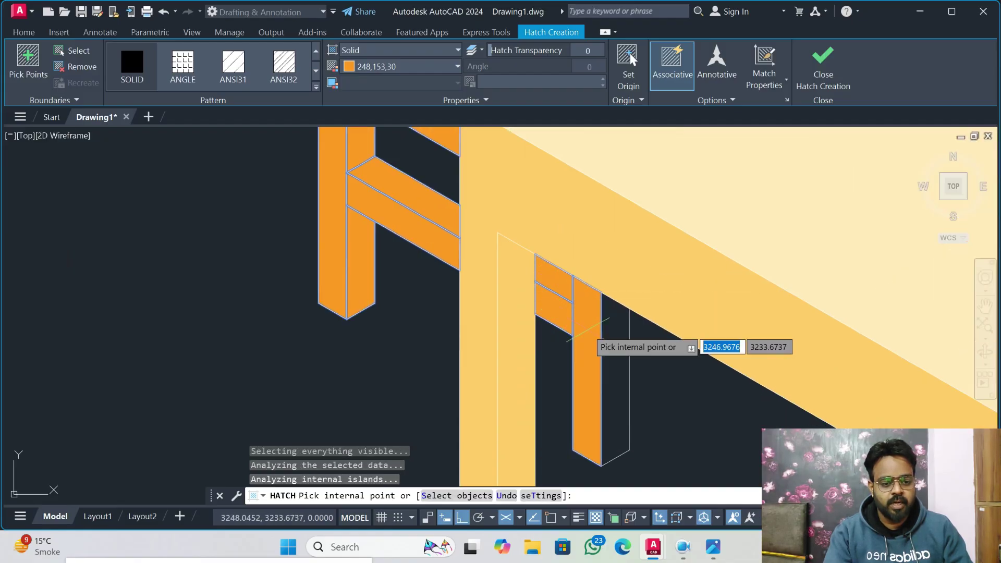
pyautogui.click(614, 347)
pyautogui.scroll(-4, 541, 268)
pyautogui.scroll(-3, 542, 277)
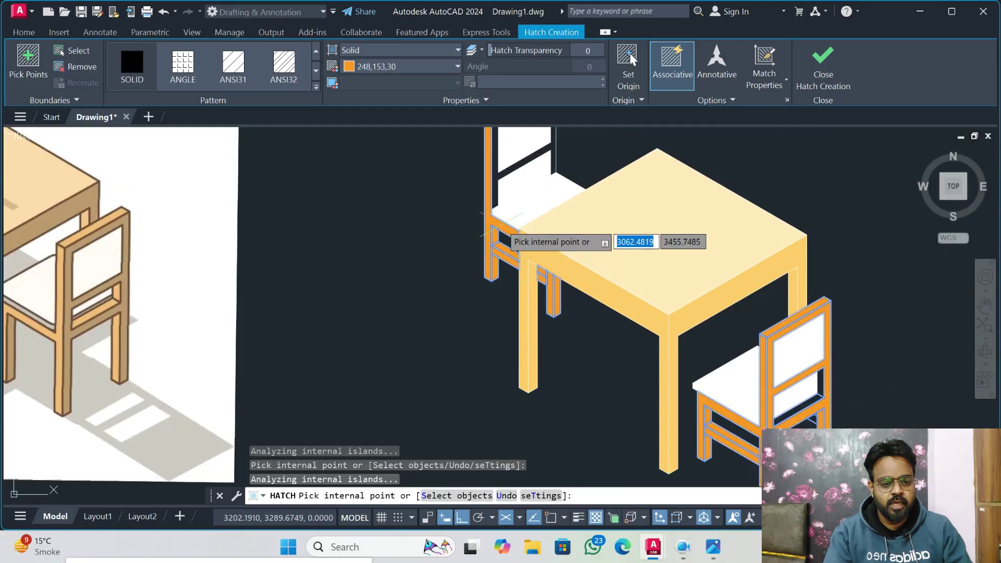
# - Fill the rear chair's backrest top edge and front frame with the same orange solid hatch
pyautogui.scroll(6, 521, 240)
pyautogui.click(520, 229)
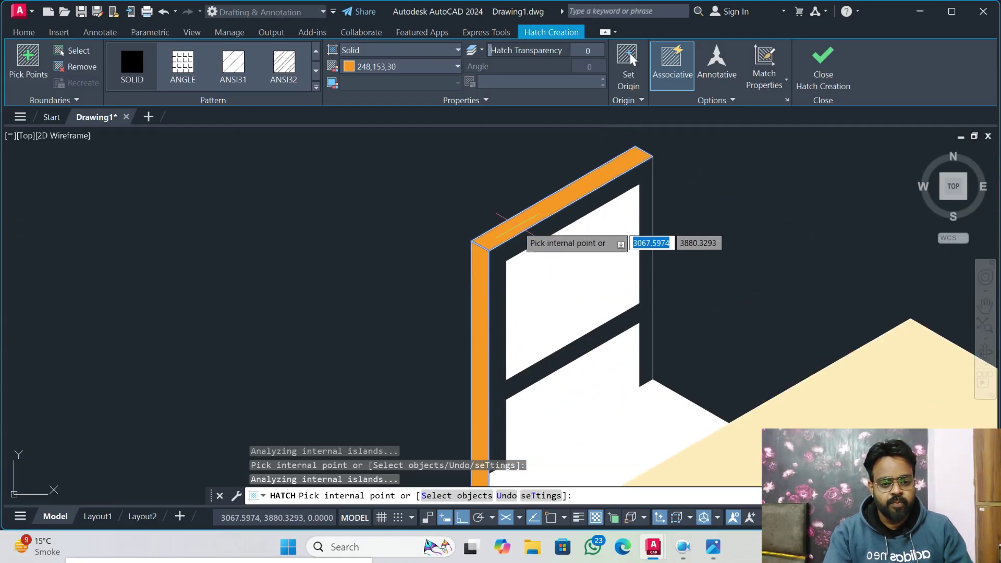
pyautogui.click(504, 254)
pyautogui.scroll(-4, 731, 231)
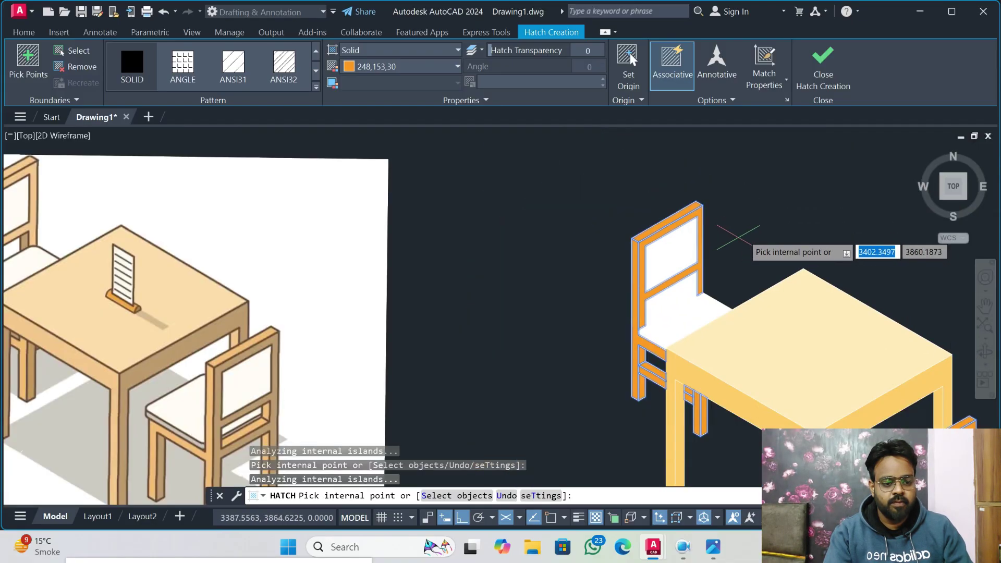
pyautogui.moveTo(743, 227); pyautogui.dragTo(581, 154, button='middle')
pyautogui.moveTo(841, 385); pyautogui.dragTo(787, 292, button='middle')
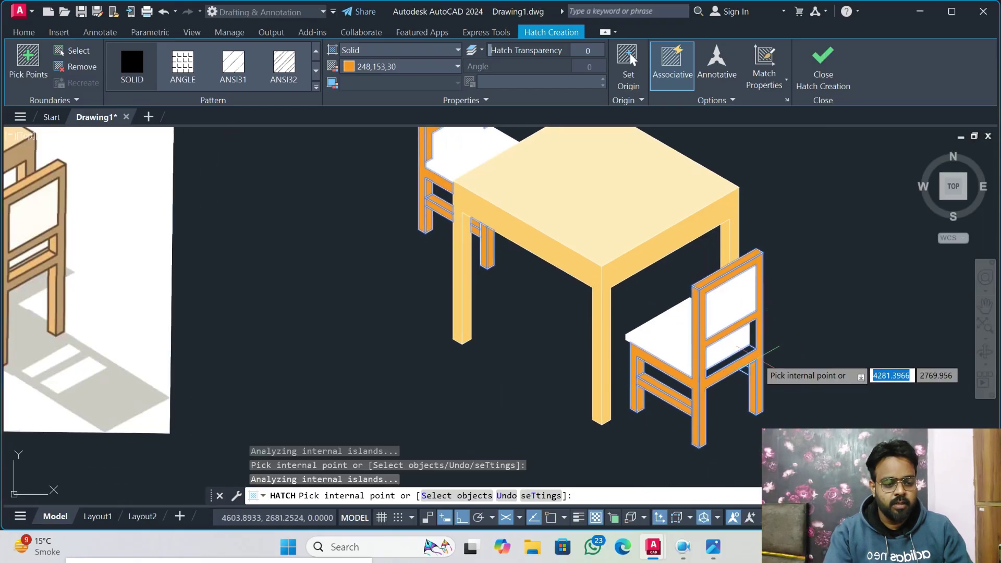
# - Fill the front chair's lower back rail top face and the small stretcher faces beneath it with the 248,153,30 solid hatch
pyautogui.press('Return')
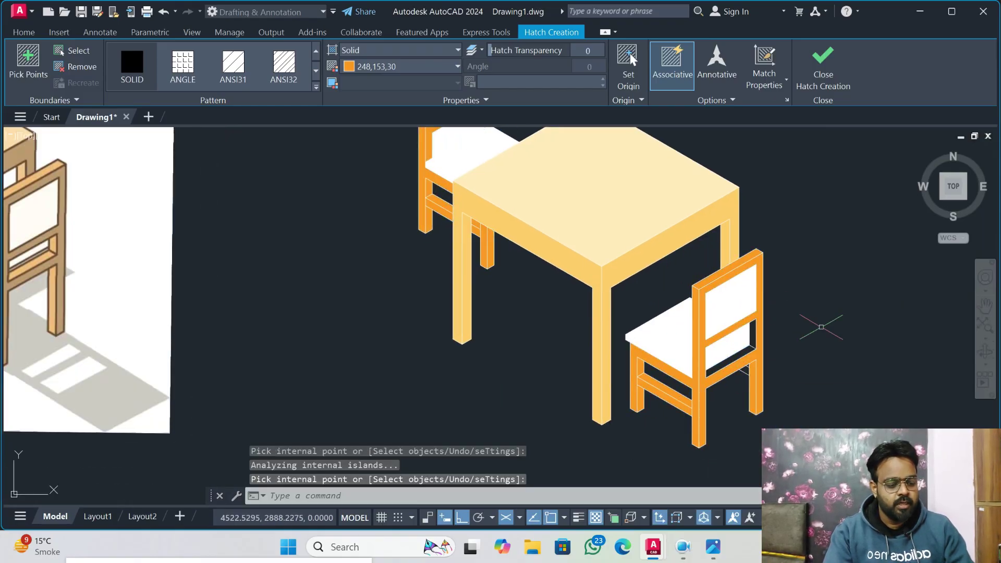
pyautogui.write('h')
pyautogui.press('Return')
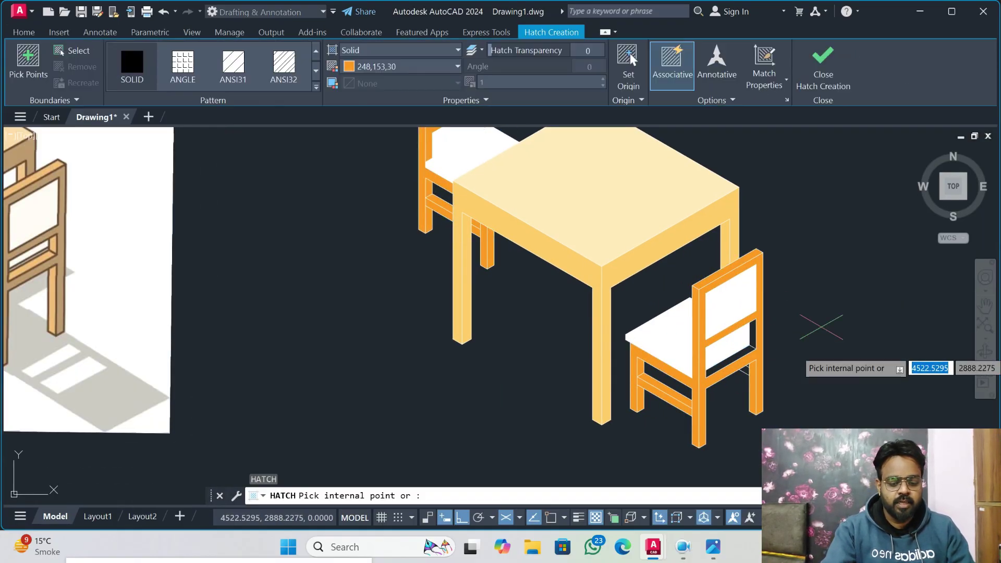
pyautogui.scroll(4, 808, 370)
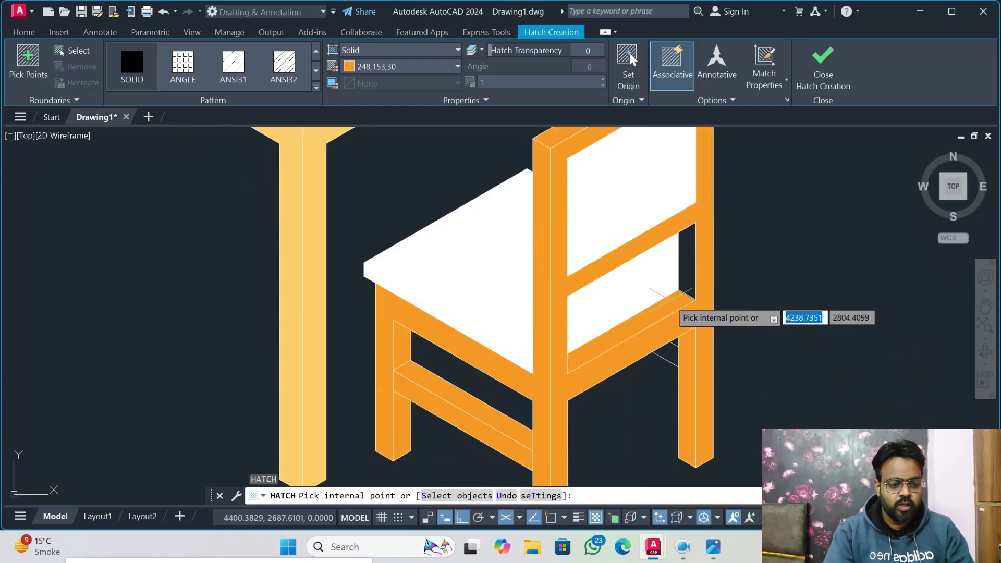
pyautogui.click(670, 303)
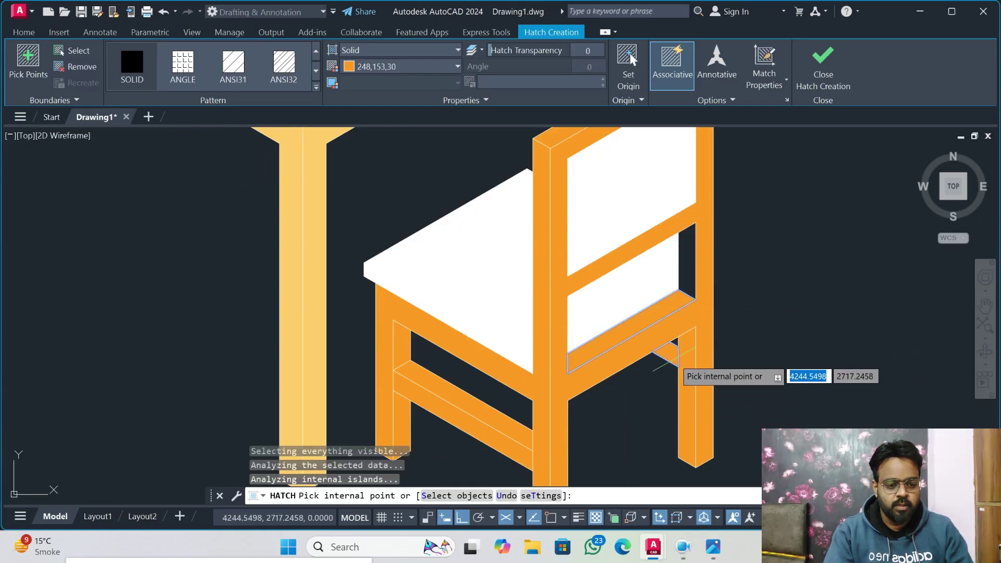
pyautogui.scroll(4, 676, 360)
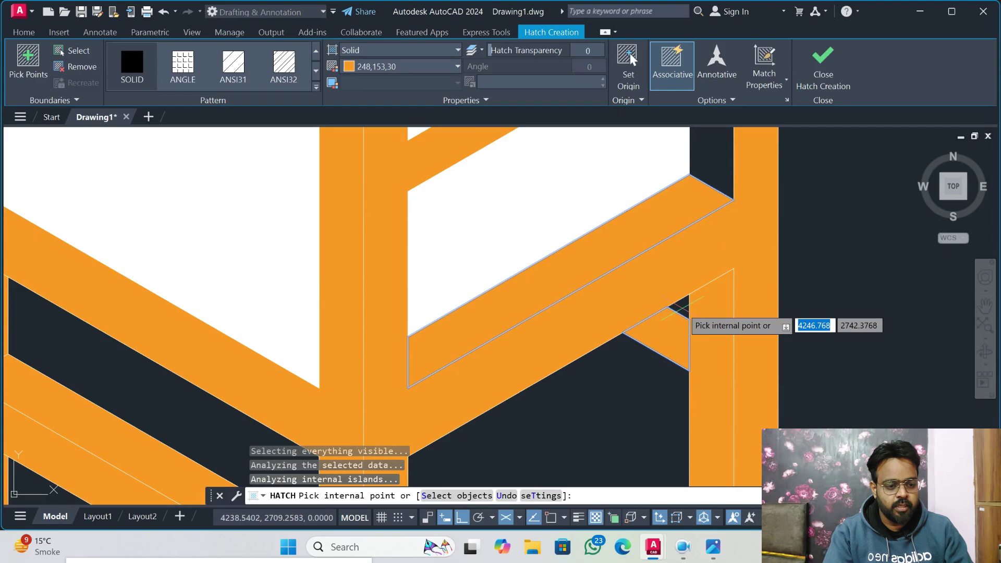
pyautogui.press('Return')
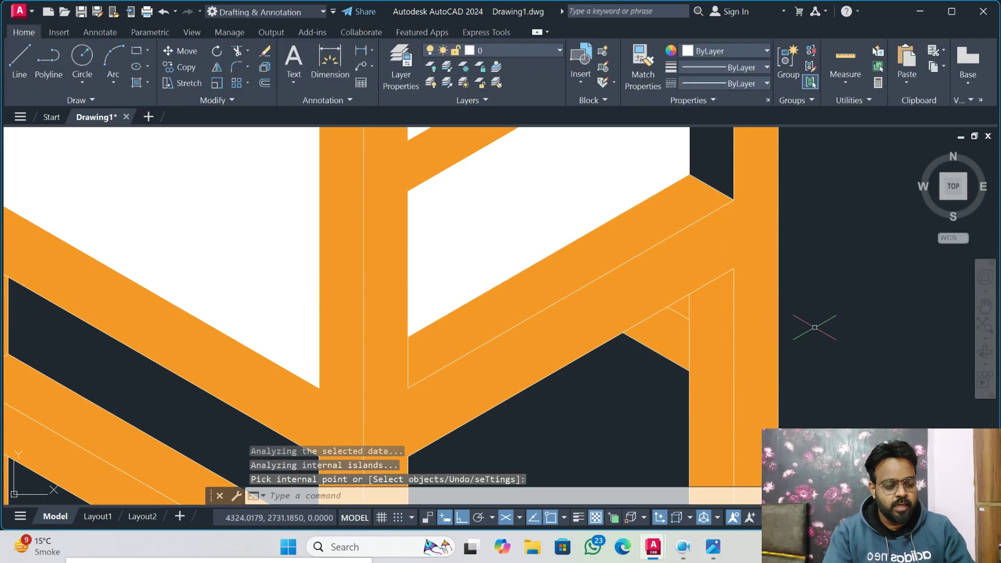
# - Set the 2D model space uniform background colour to White in the display options and apply the change
pyautogui.scroll(-2, 815, 327)
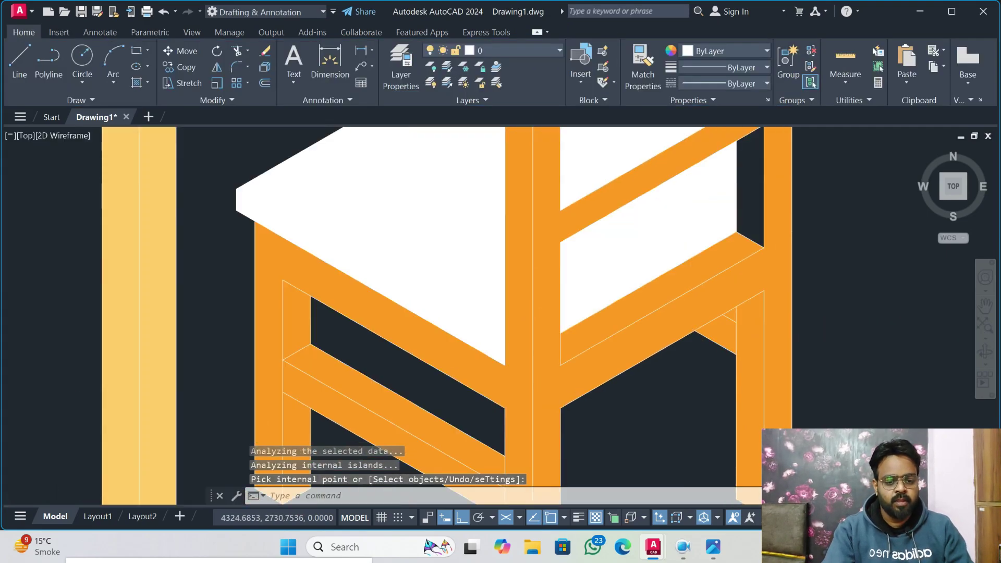
pyautogui.scroll(-5, 822, 313)
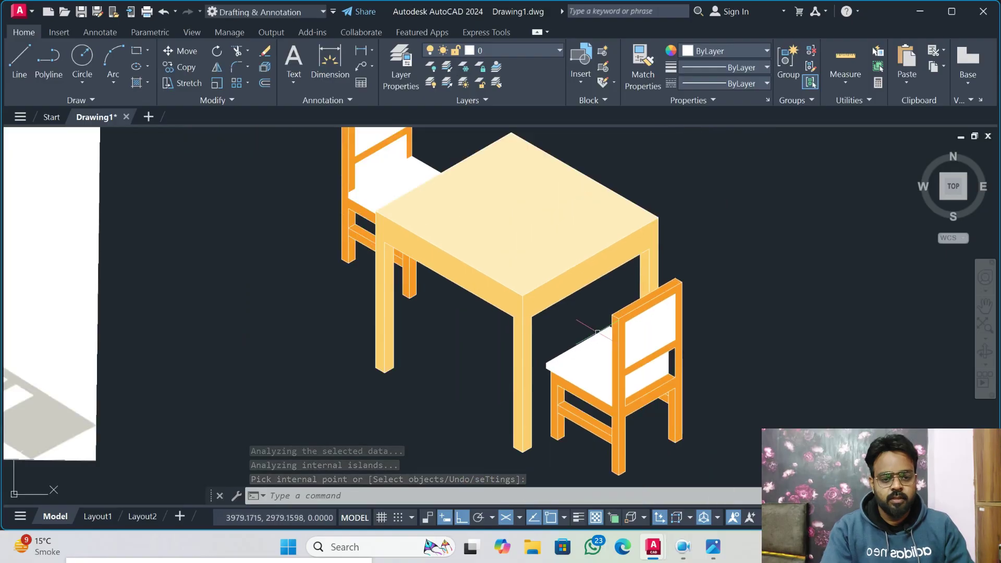
pyautogui.scroll(-4, 598, 332)
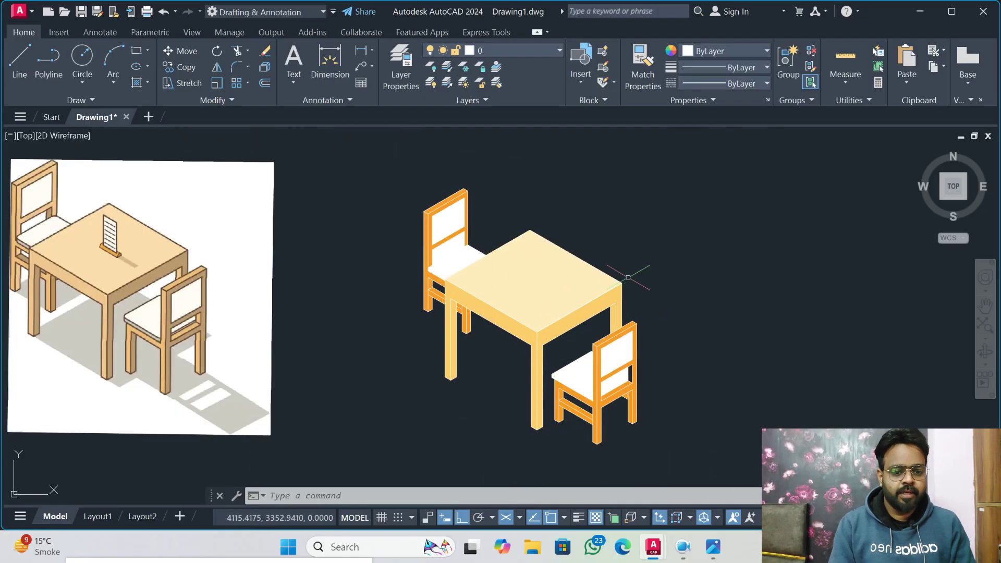
pyautogui.moveTo(566, 349); pyautogui.dragTo(653, 356, button='middle')
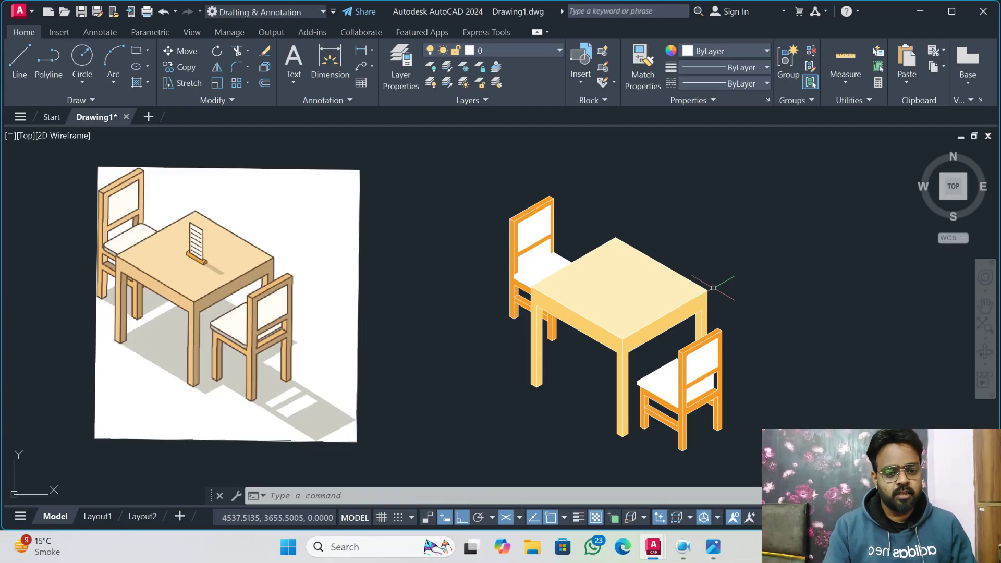
pyautogui.rightClick(430, 186)
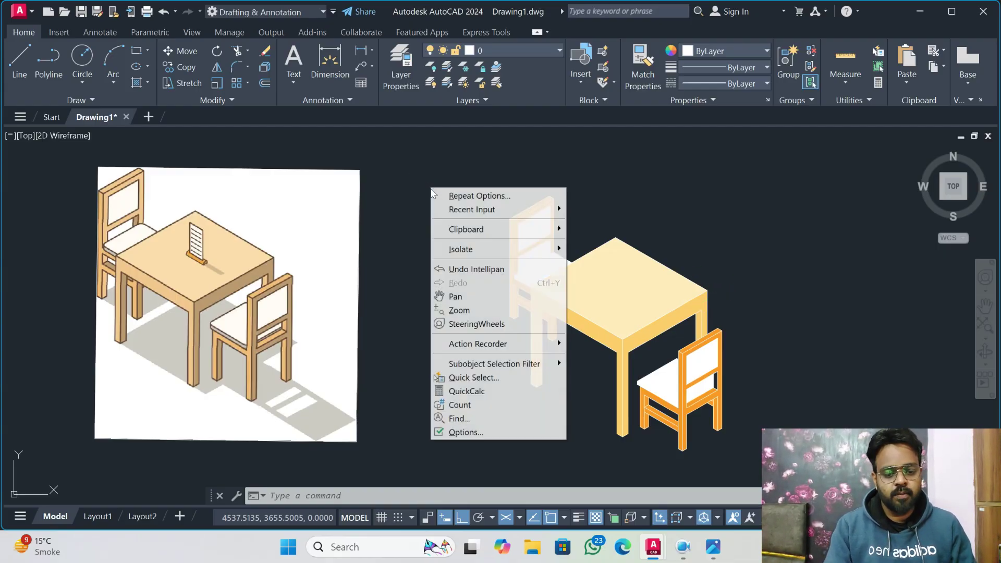
pyautogui.click(459, 431)
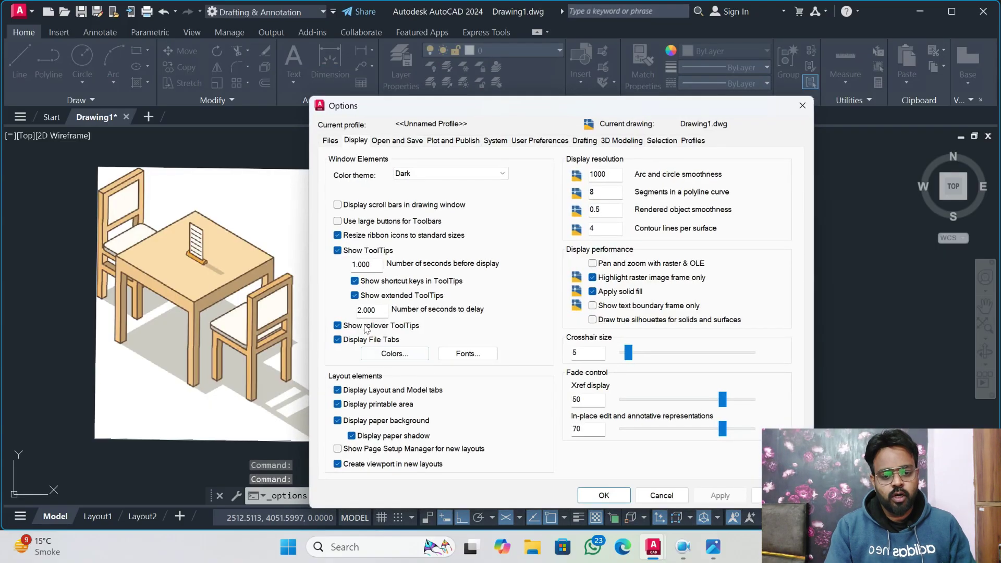
pyautogui.click(370, 353)
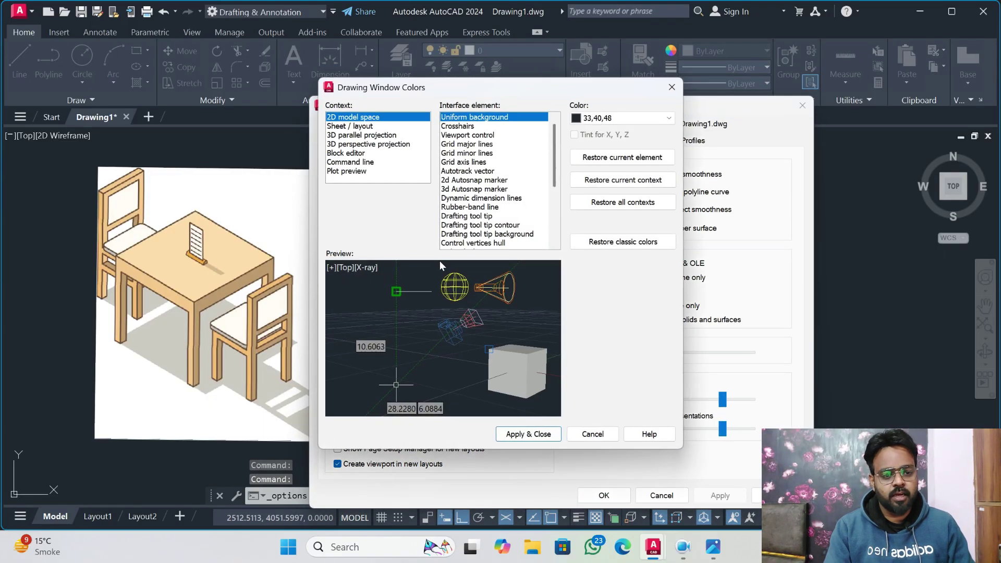
pyautogui.click(596, 118)
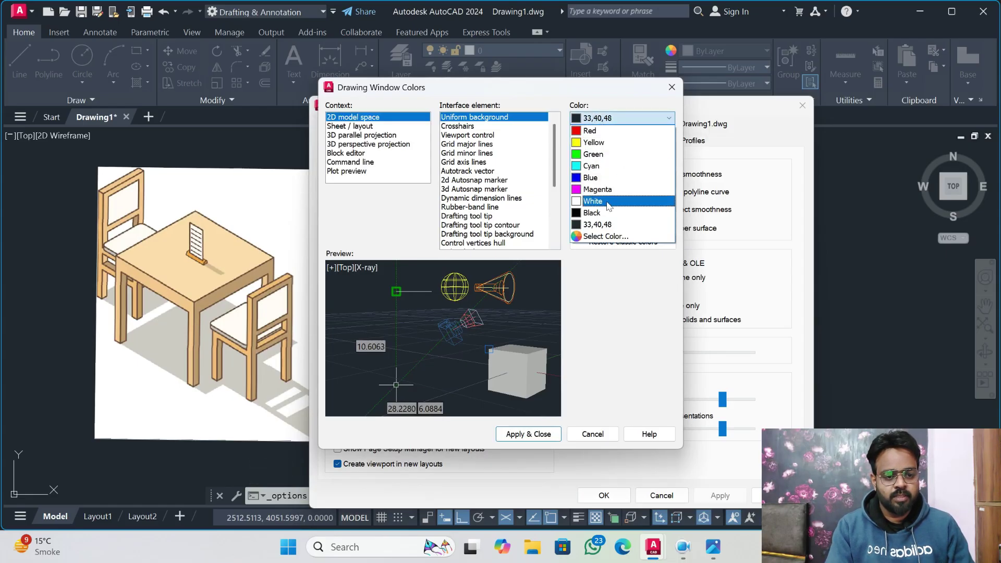
pyautogui.click(594, 201)
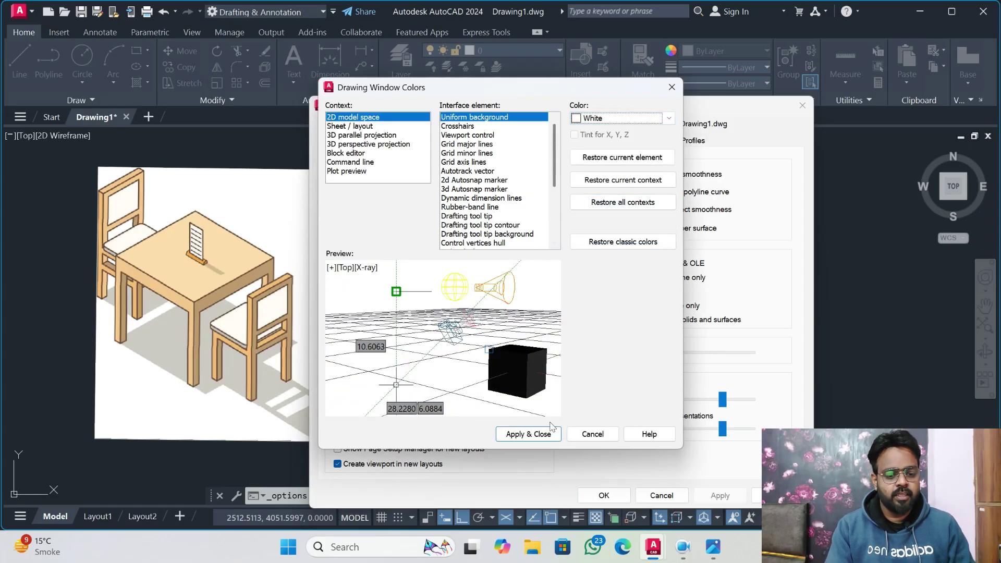
pyautogui.click(521, 435)
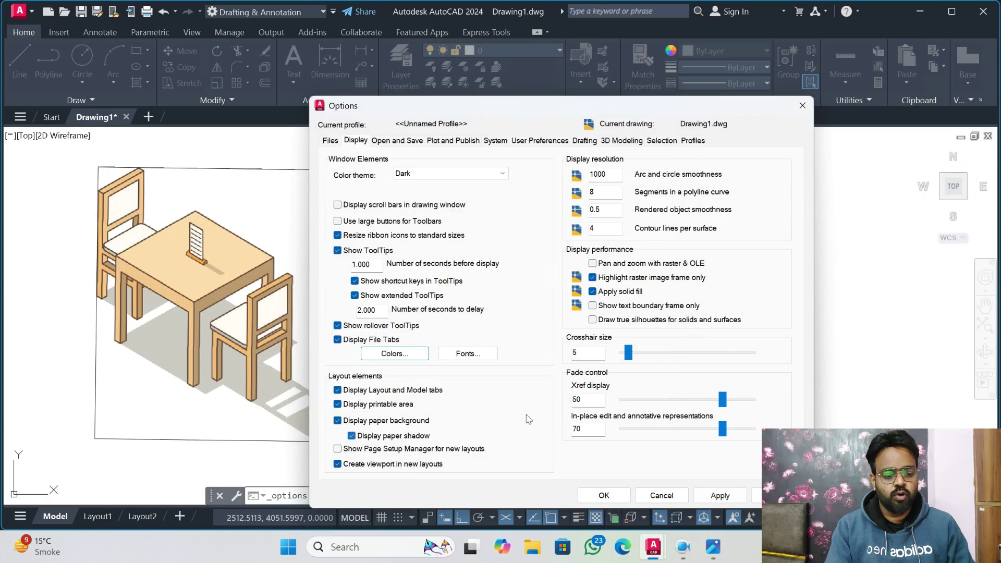
pyautogui.click(724, 499)
pyautogui.click(604, 495)
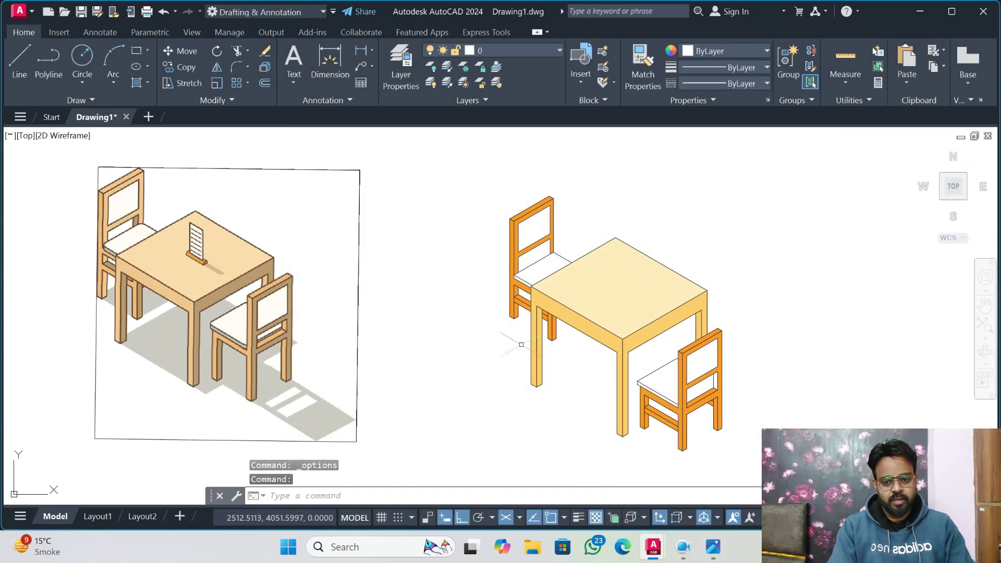